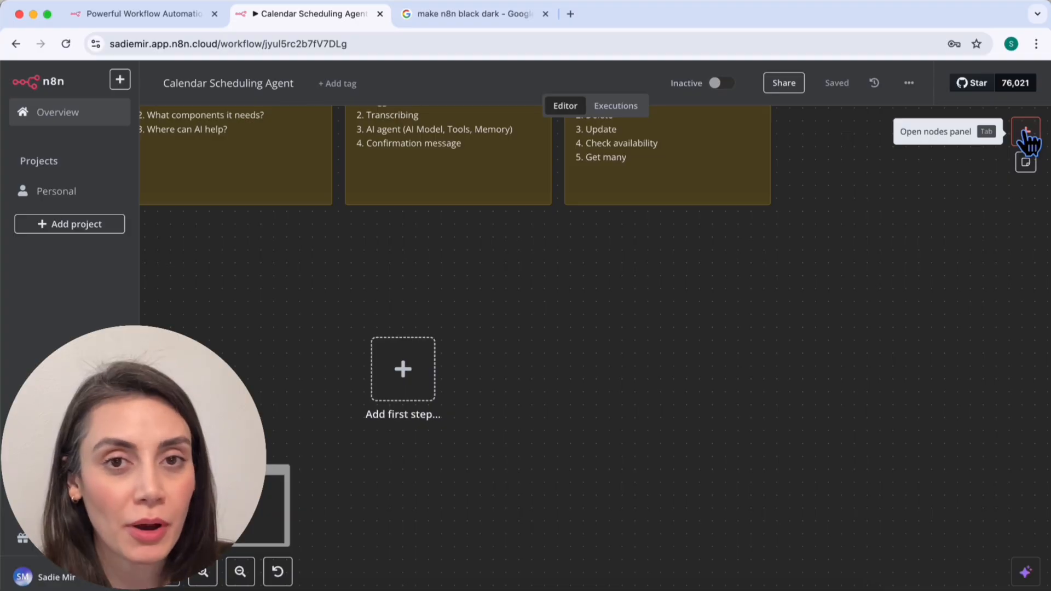
Step: Add a Telegram trigger that starts the workflow on message
left_click(1027, 136)
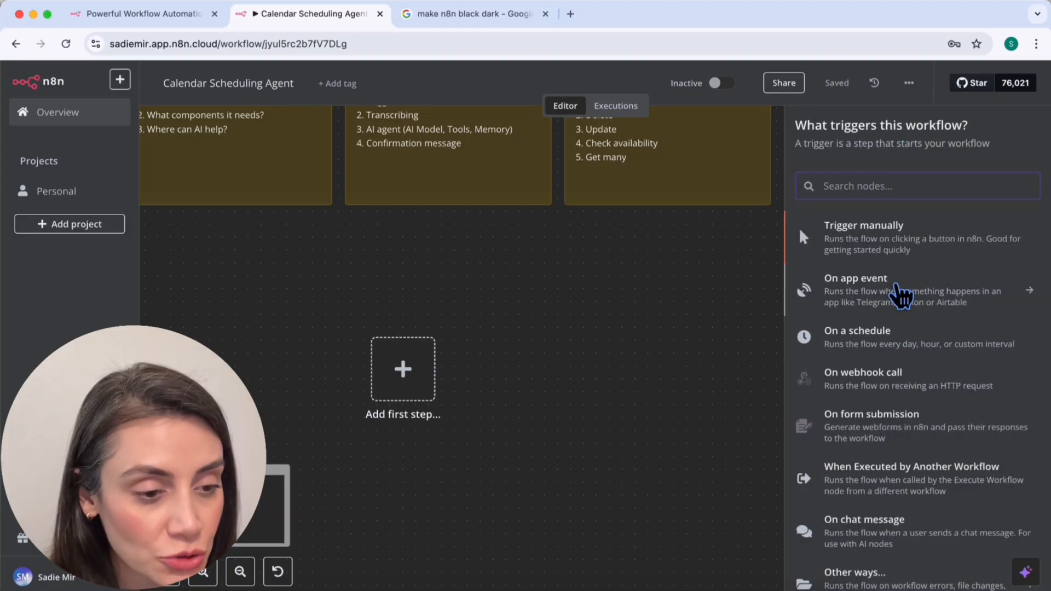
type("telegra")
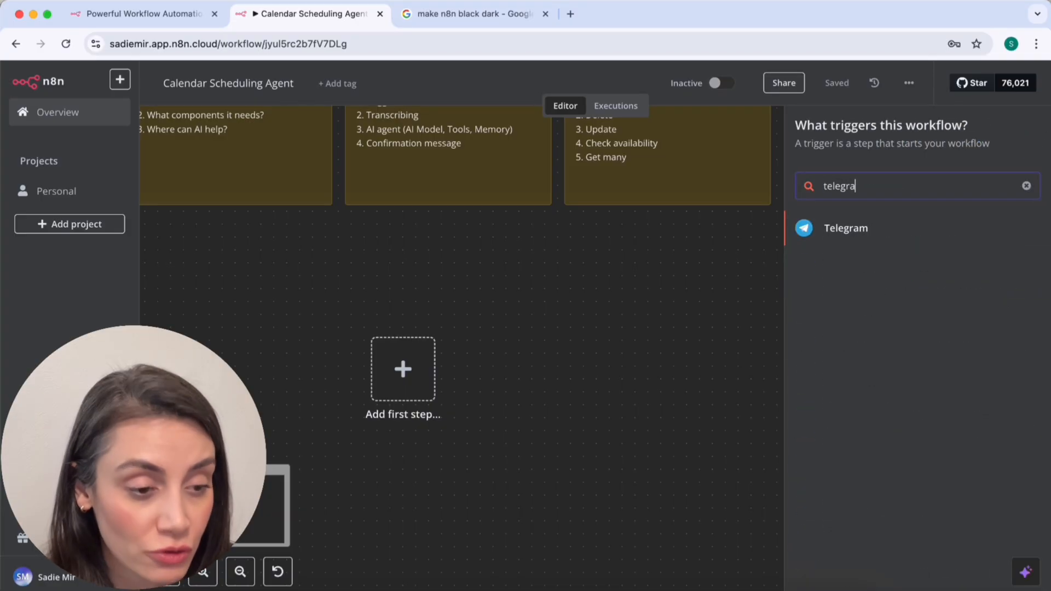
type("m")
left_click(847, 233)
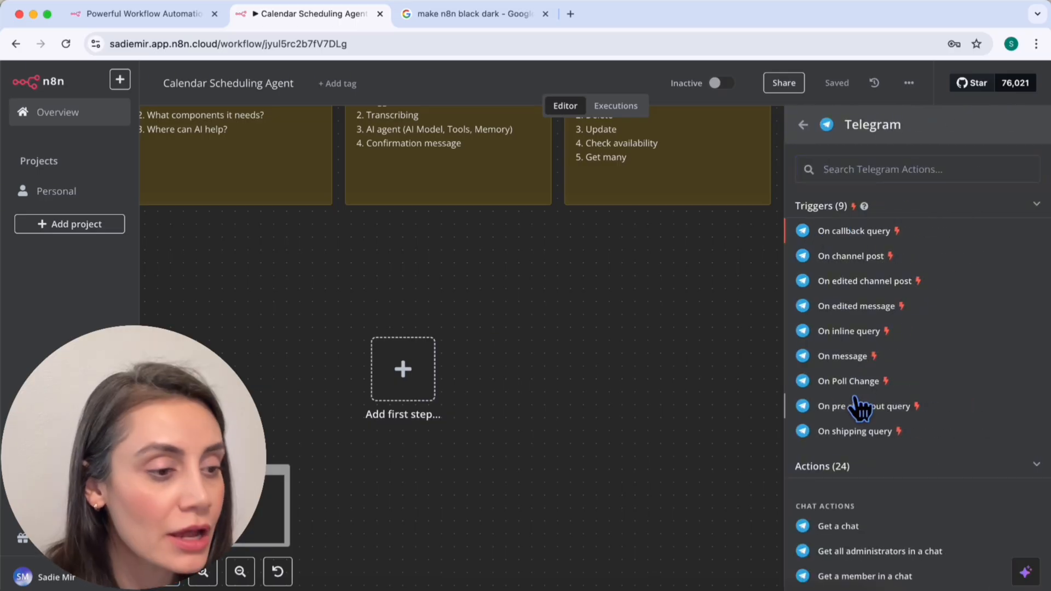
left_click(844, 357)
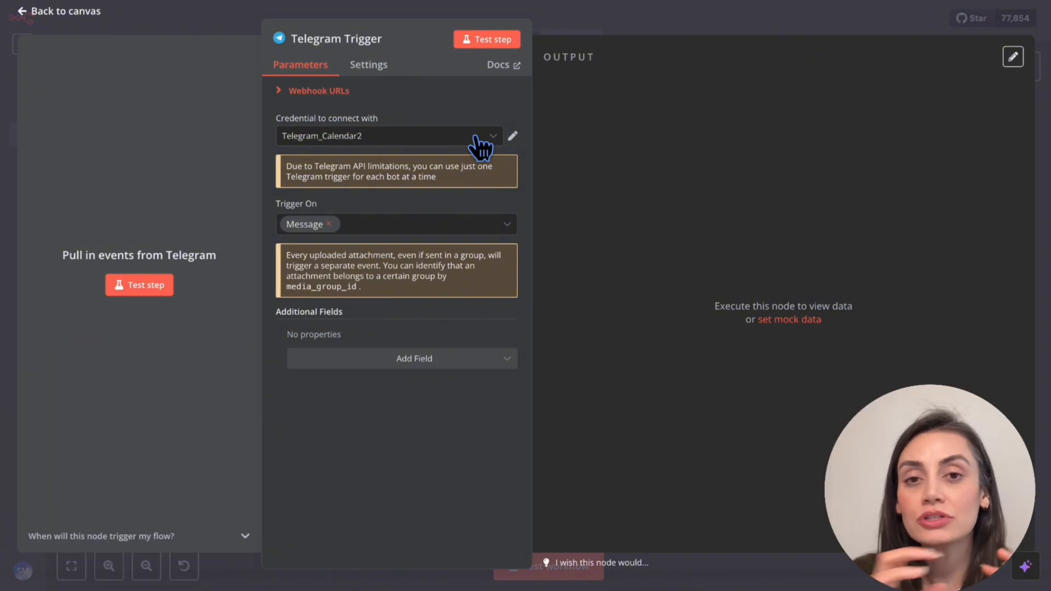
Step: Create a new Telegram API credential for the trigger and name it n8n_TelegramTrigger
left_click(480, 143)
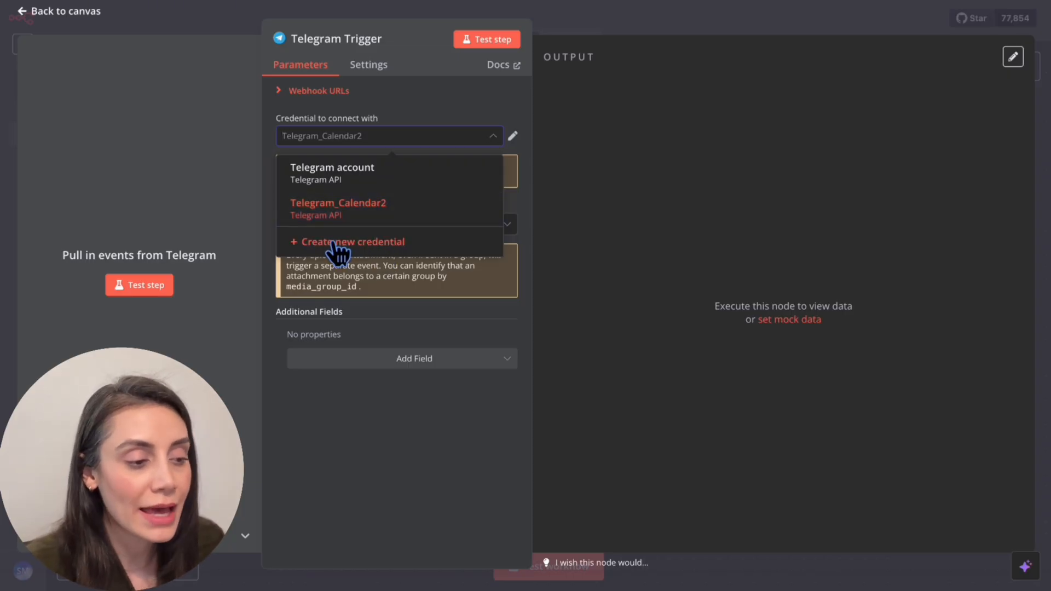
left_click(366, 259)
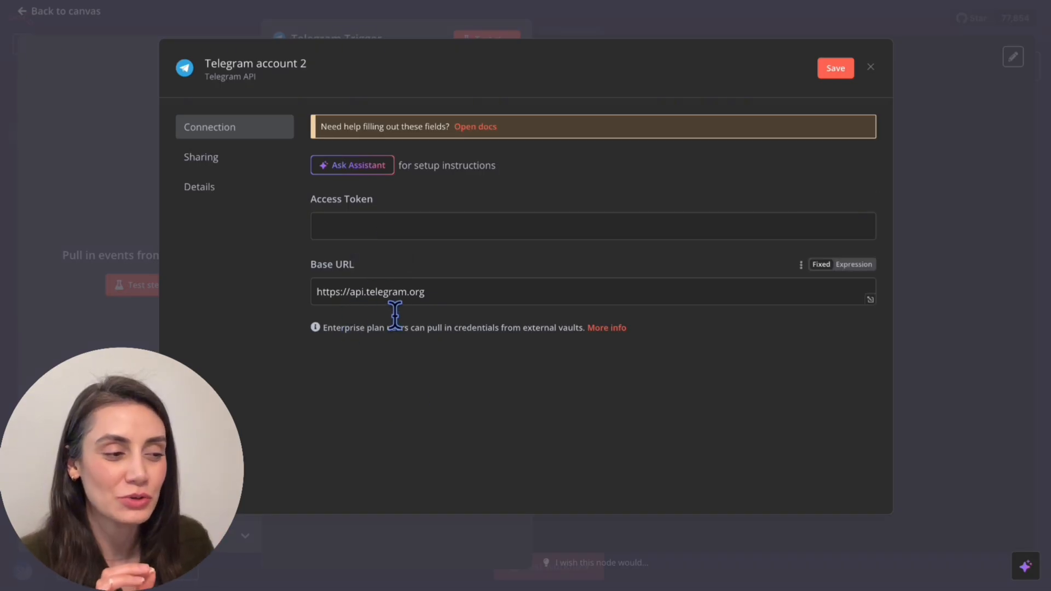
left_click(470, 307)
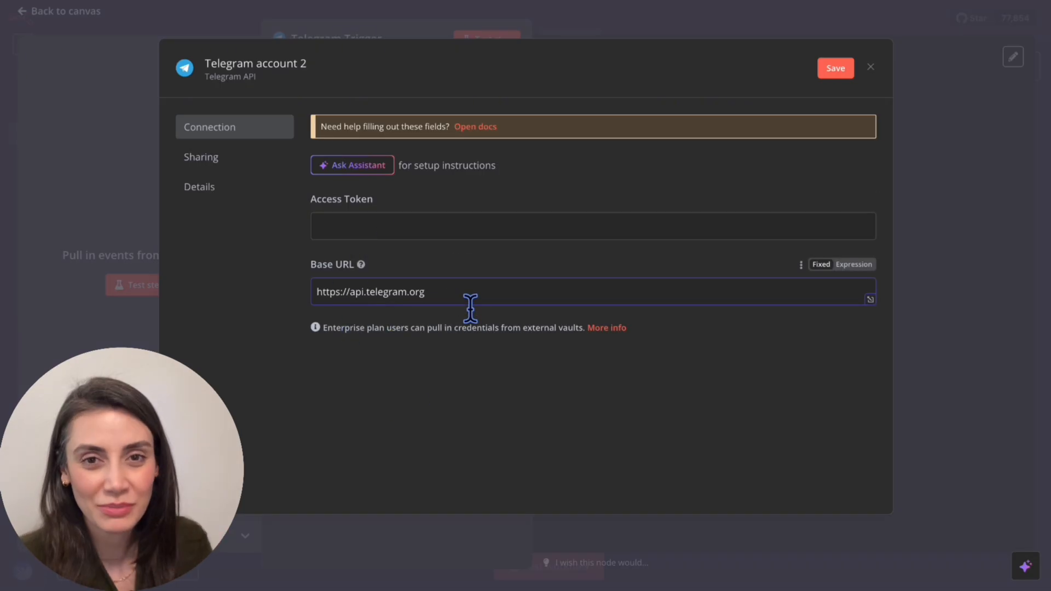
left_click(272, 67)
left_click_drag(310, 66, 211, 68)
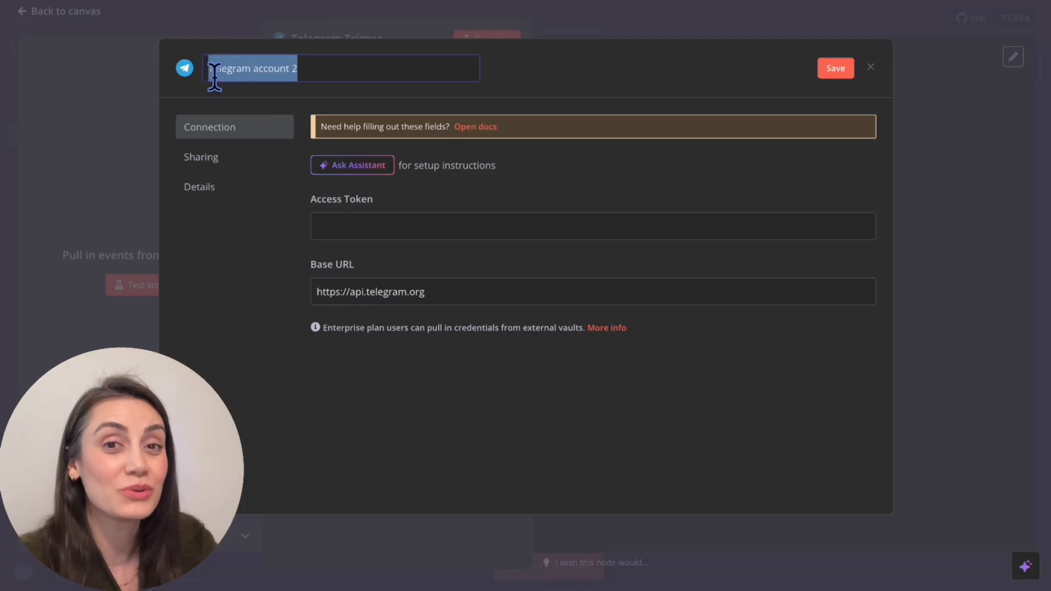
key("BackSpace")
type("n8n")
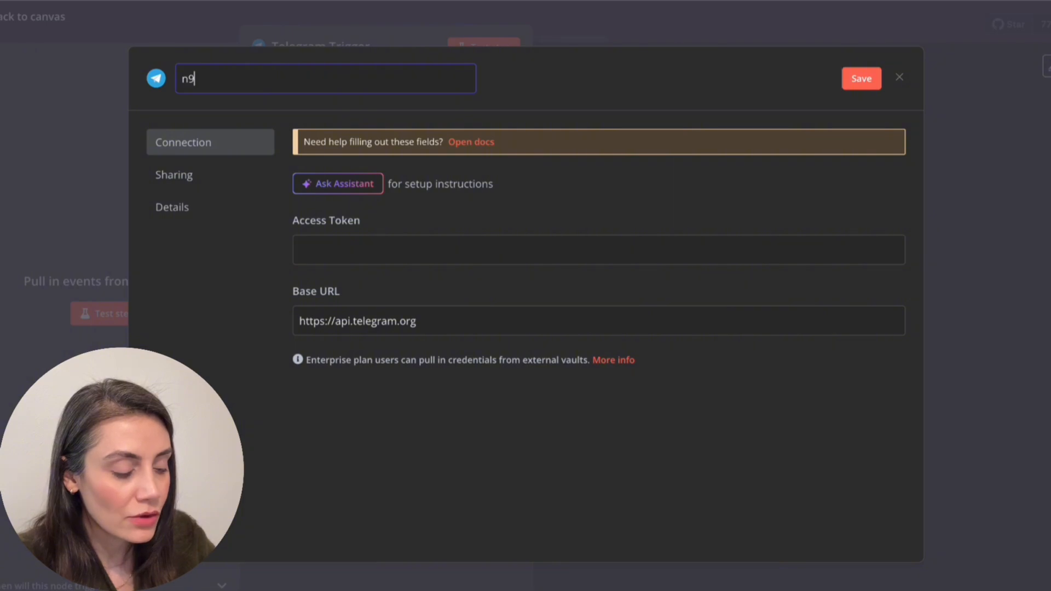
type("_Te")
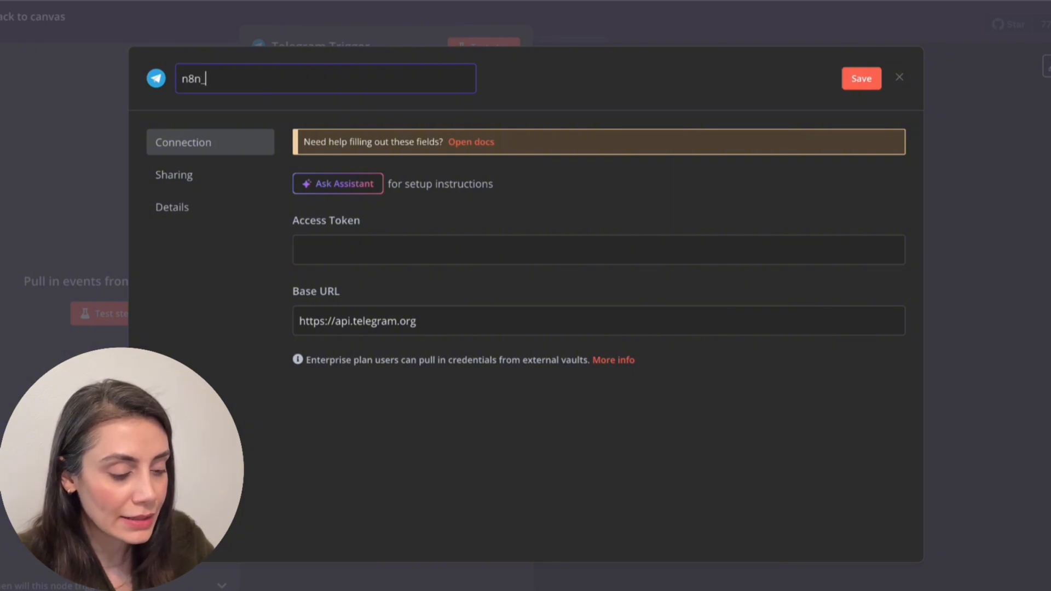
type("legramTrigger")
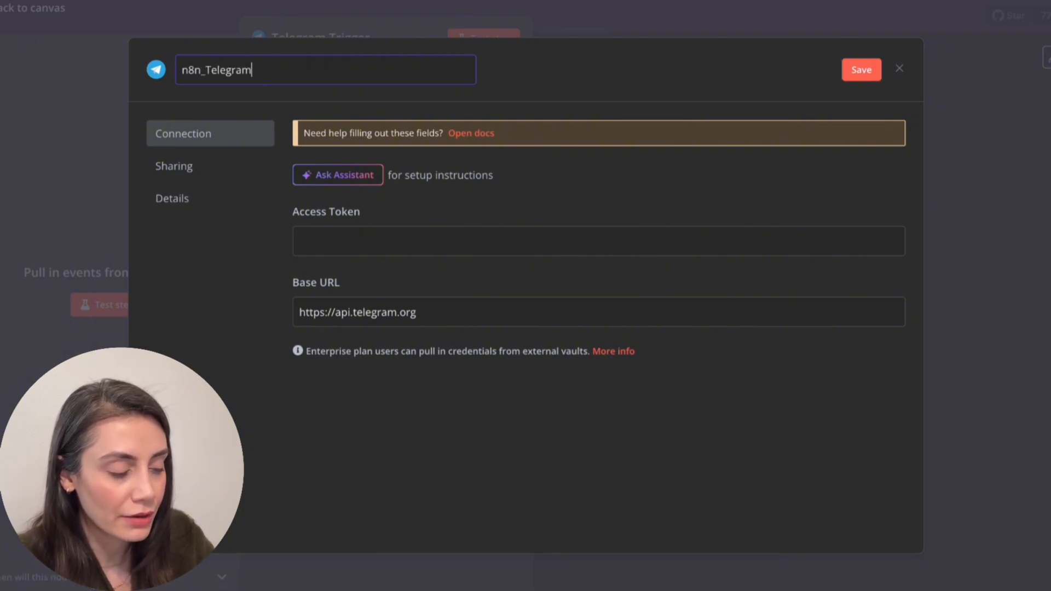
key("Return")
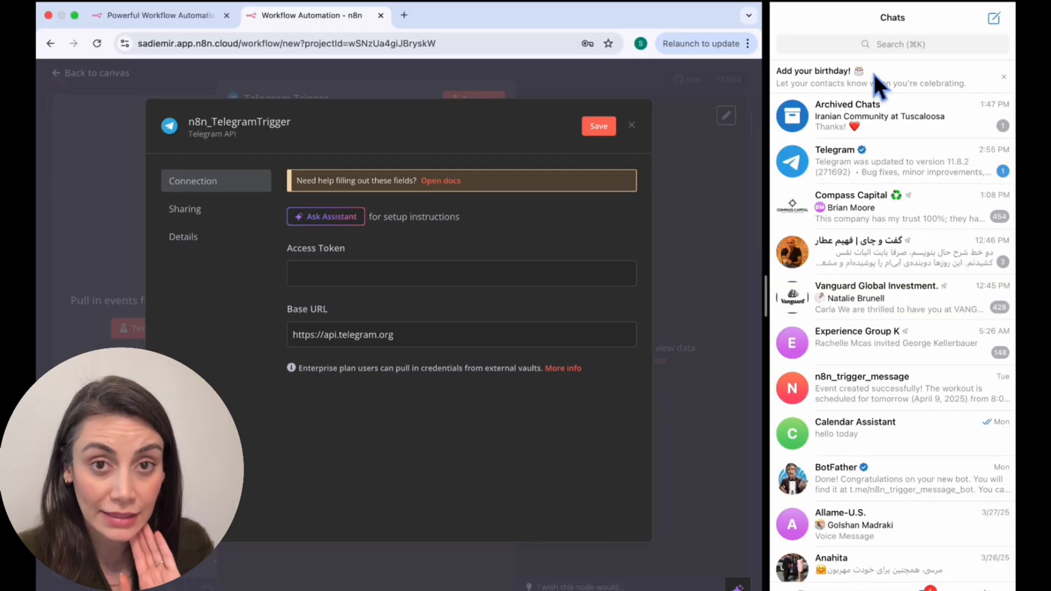
Step: Switch to Telegram, find and start the BotFather chat, and request a new bot with /newbot
left_click(838, 44)
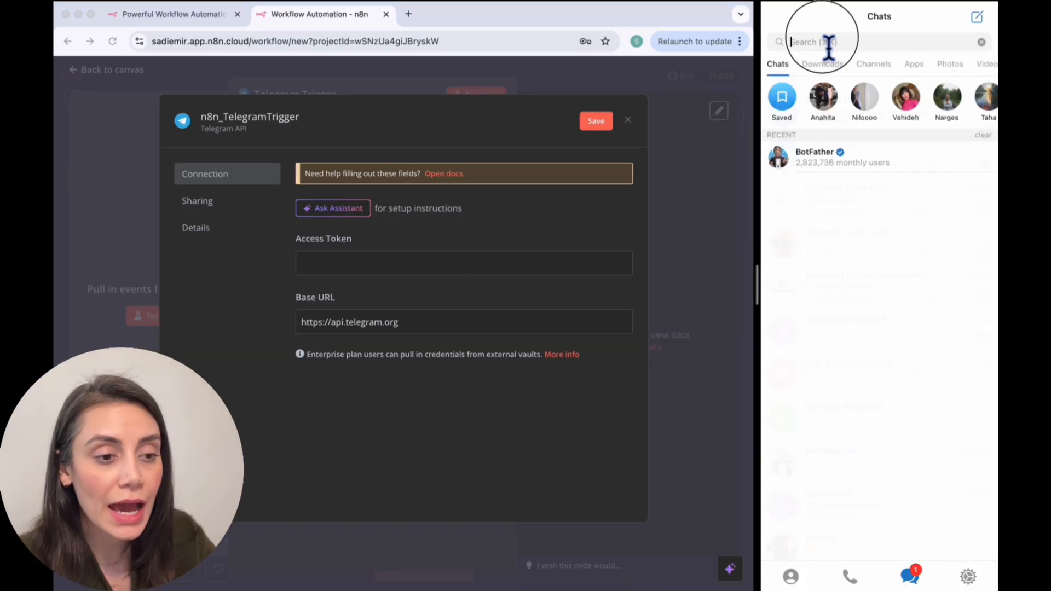
type("botfather")
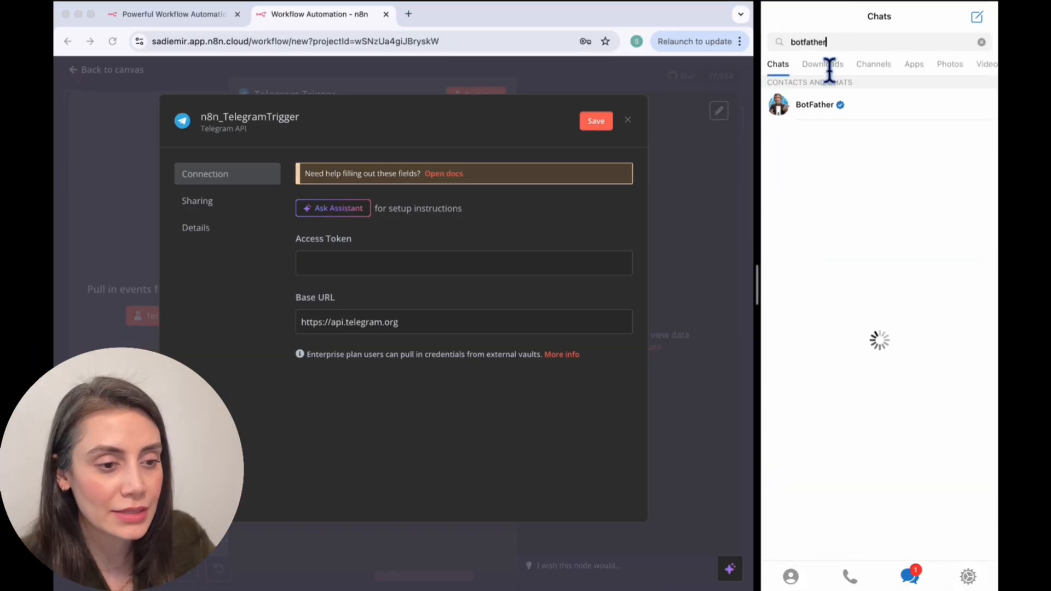
left_click(820, 105)
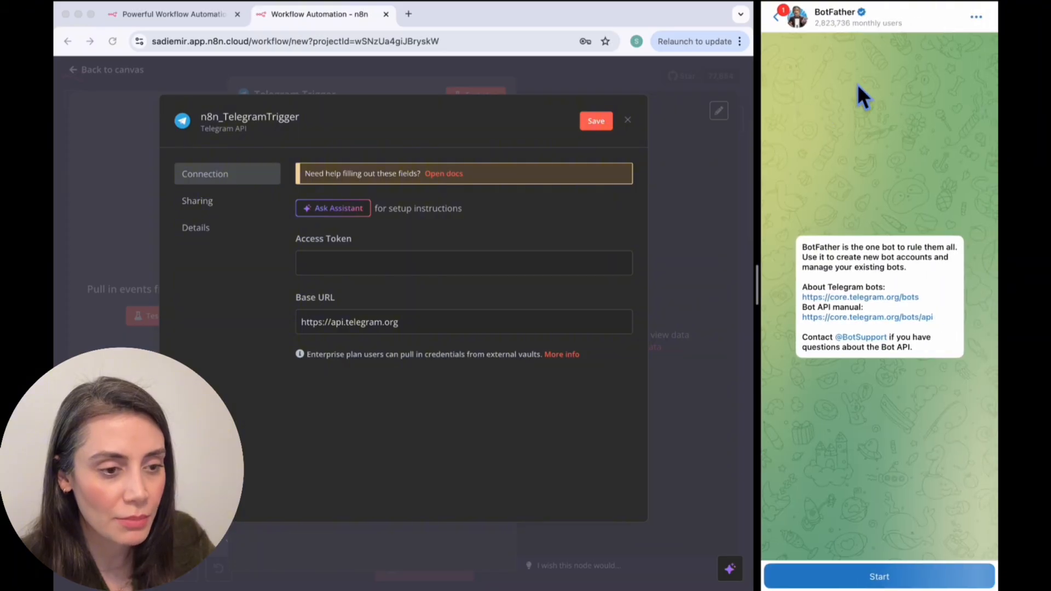
left_click(904, 565)
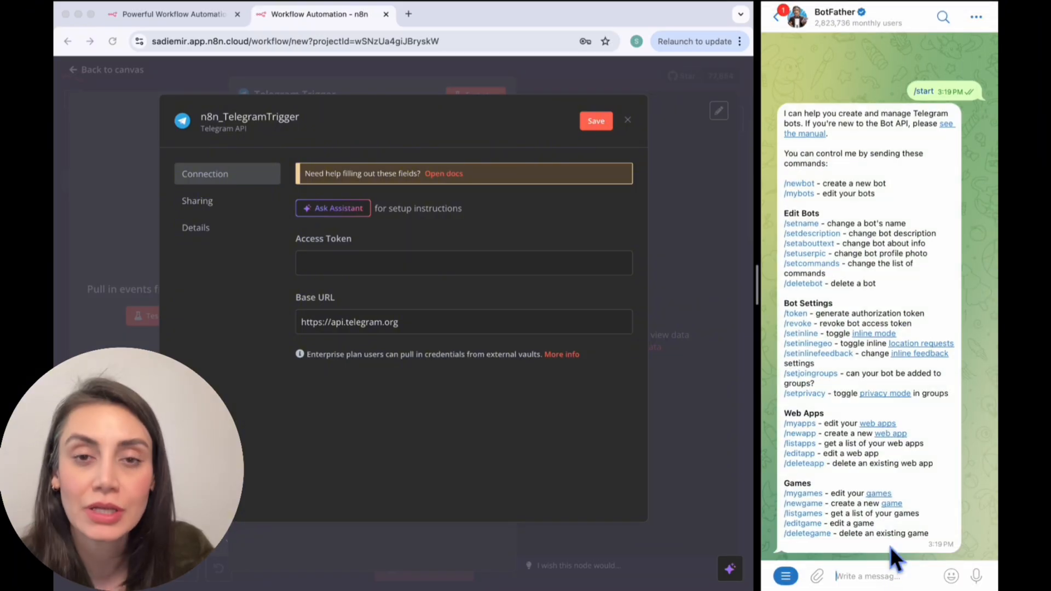
left_click(805, 185)
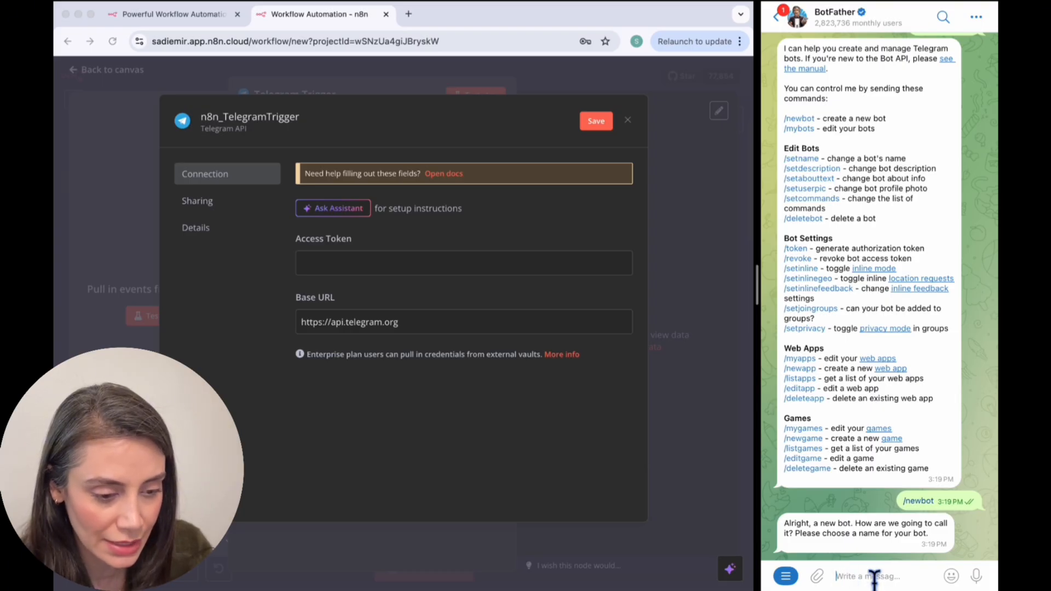
Step: Send n8n_calendar_schedule to BotFather as the new bot's name
type("n8n")
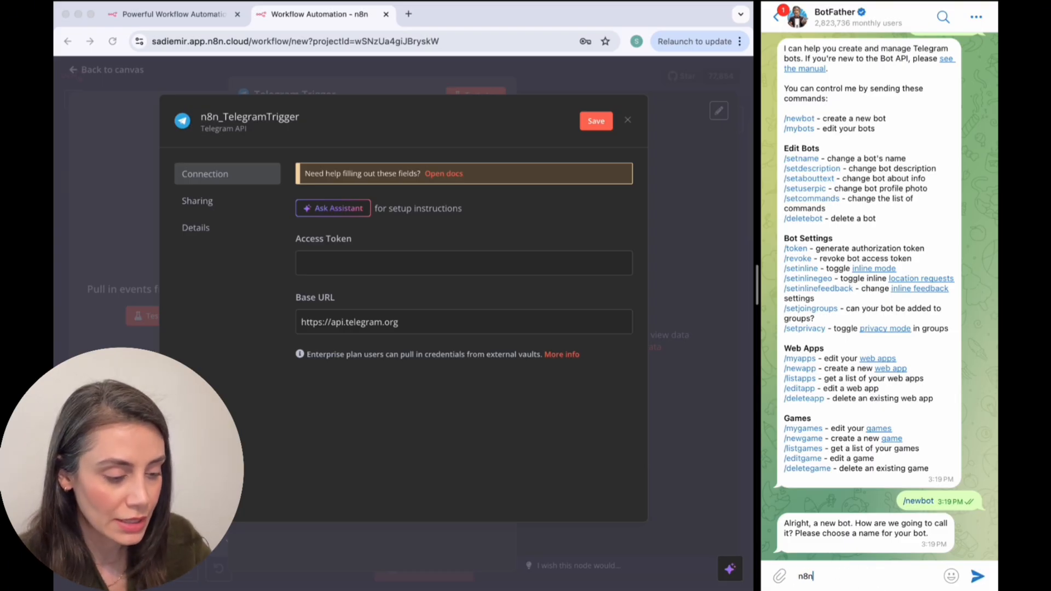
type("_calendar")
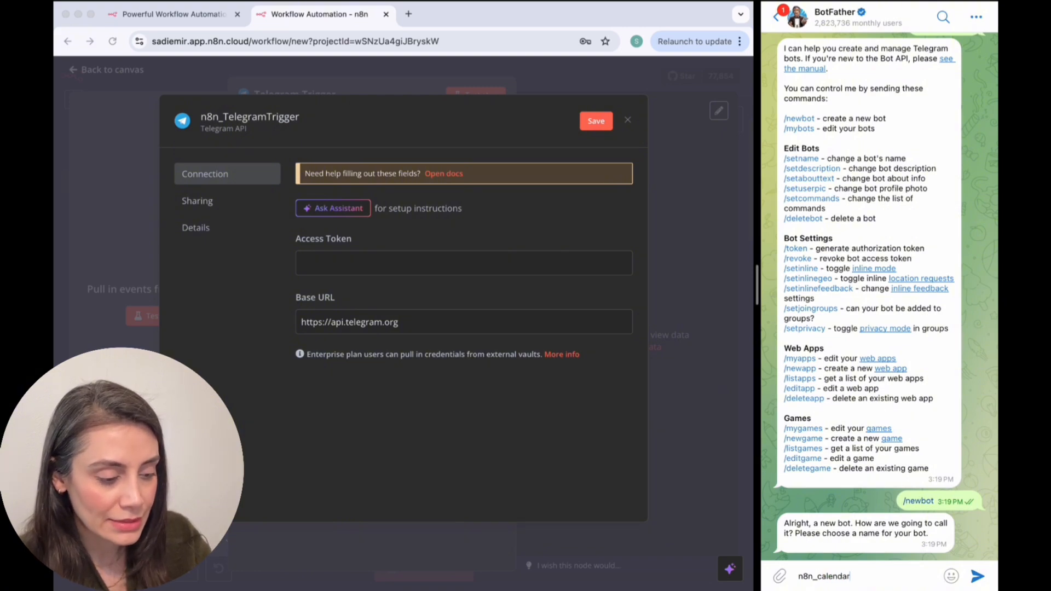
type("_schedule")
key("Return")
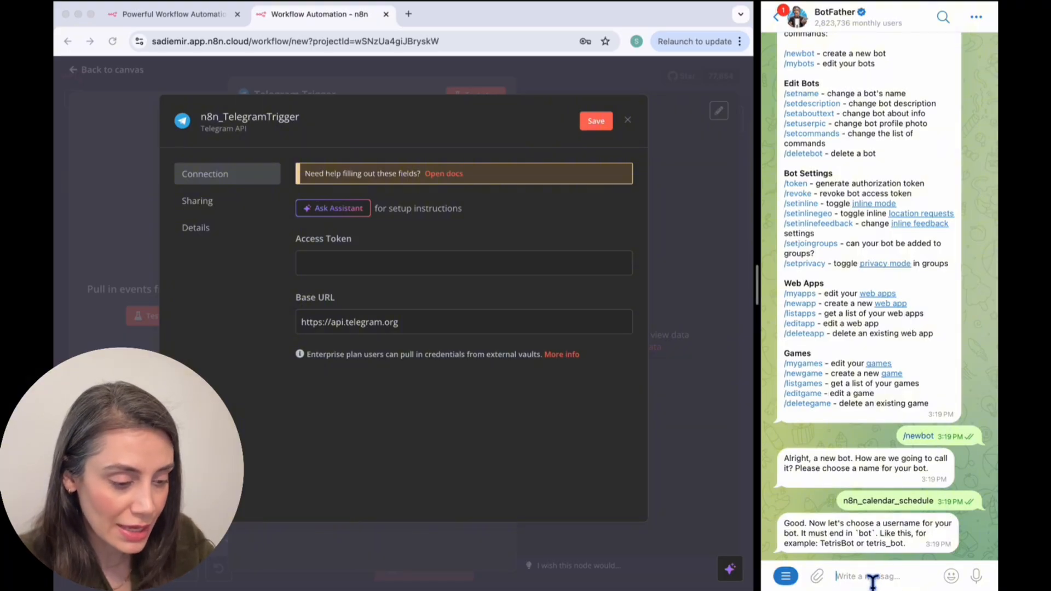
Step: Send n8n_calendar_schedule_bot to BotFather as the new bot's username
type("n8n_")
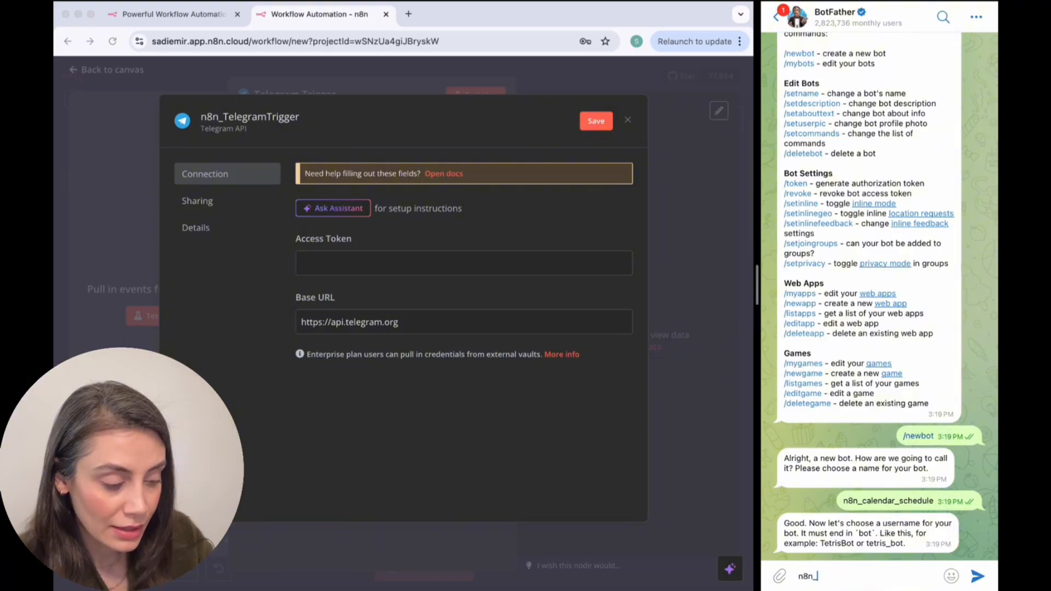
type("calenda")
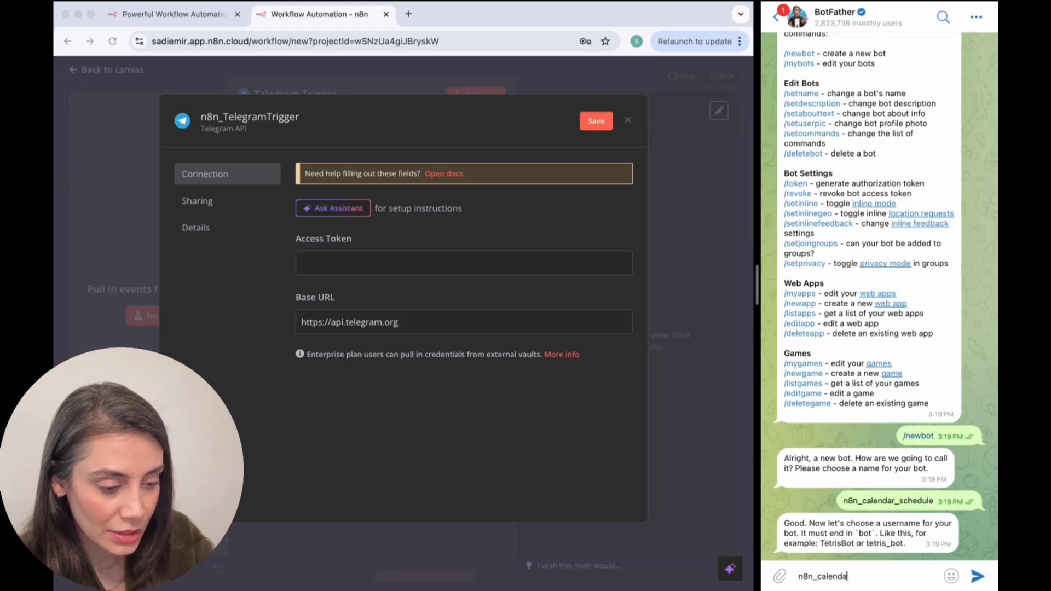
type("r_sch")
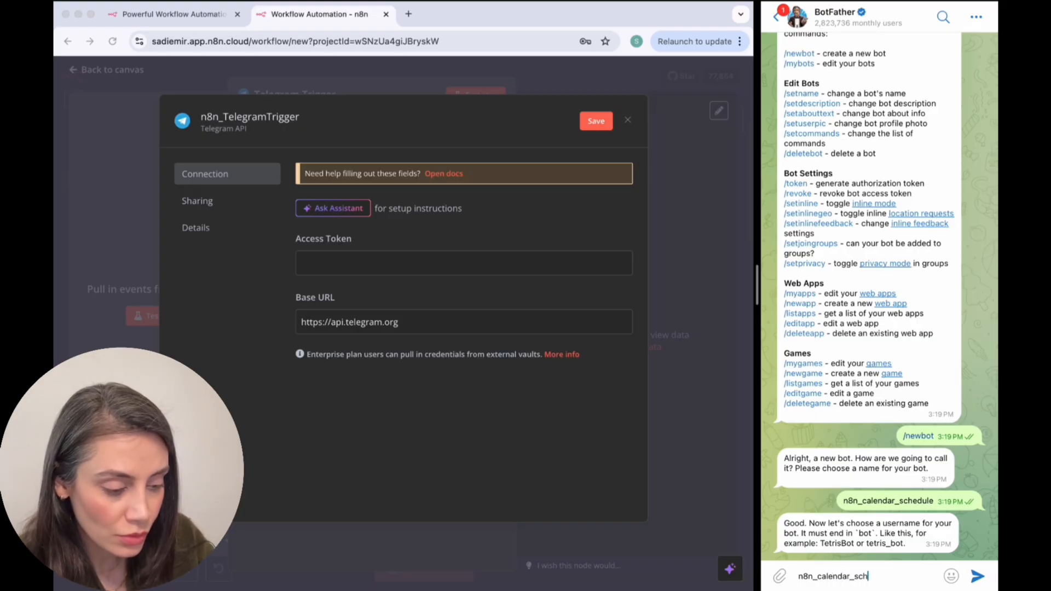
type("edule_bot")
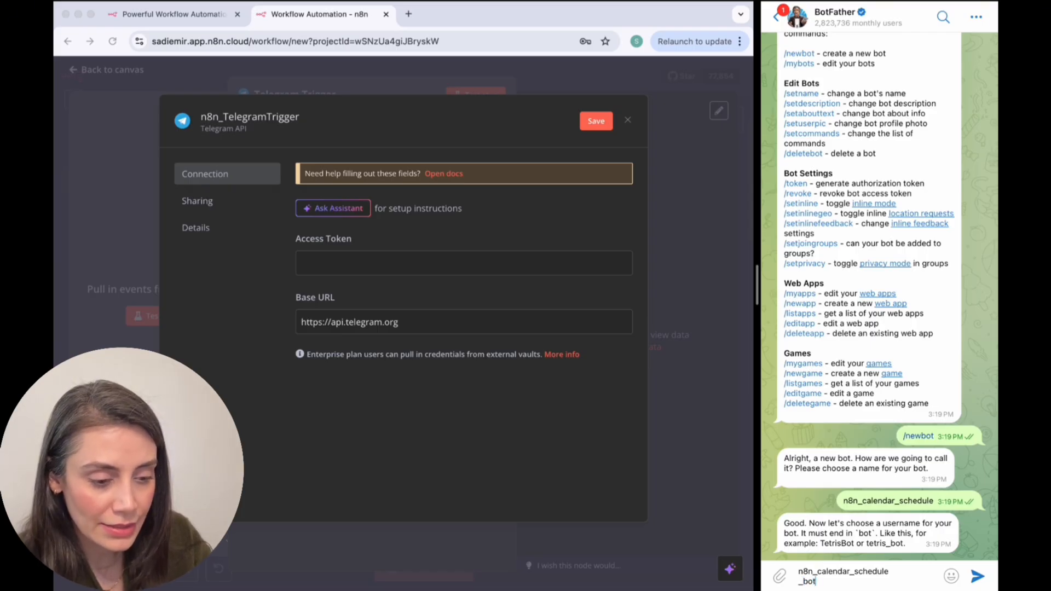
key("Return")
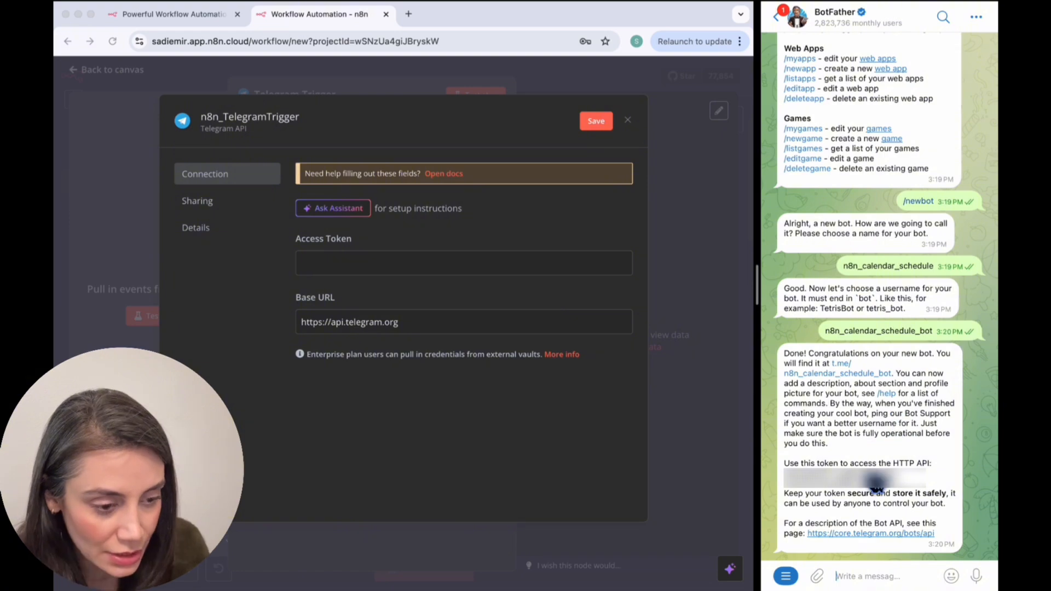
Step: Copy the bot's HTTP API token from BotFather into the n8n credential's Access Token field and save the credential
scroll(876, 484, "down", 1)
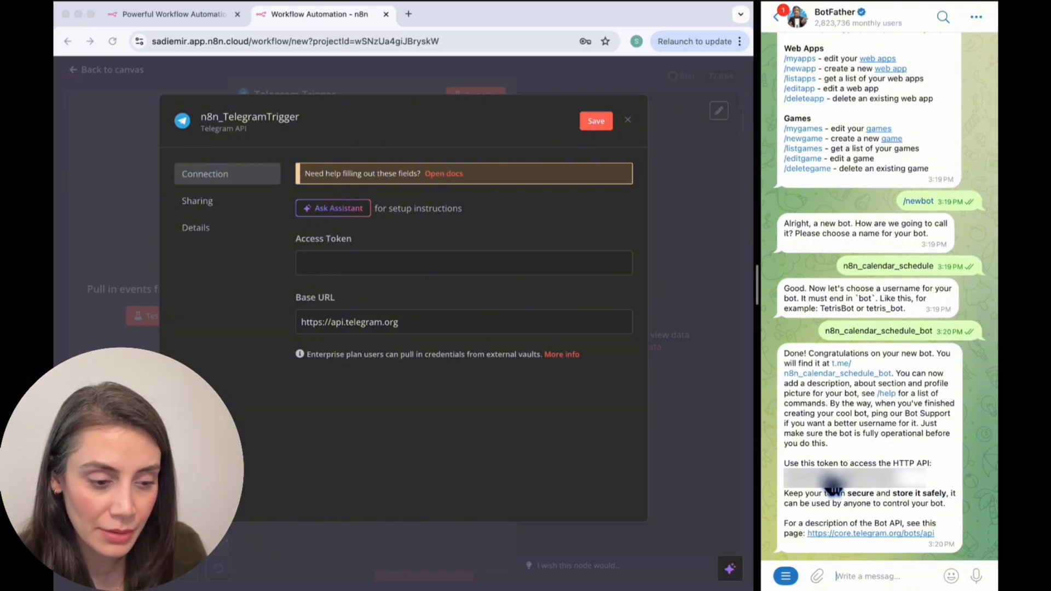
left_click(834, 487)
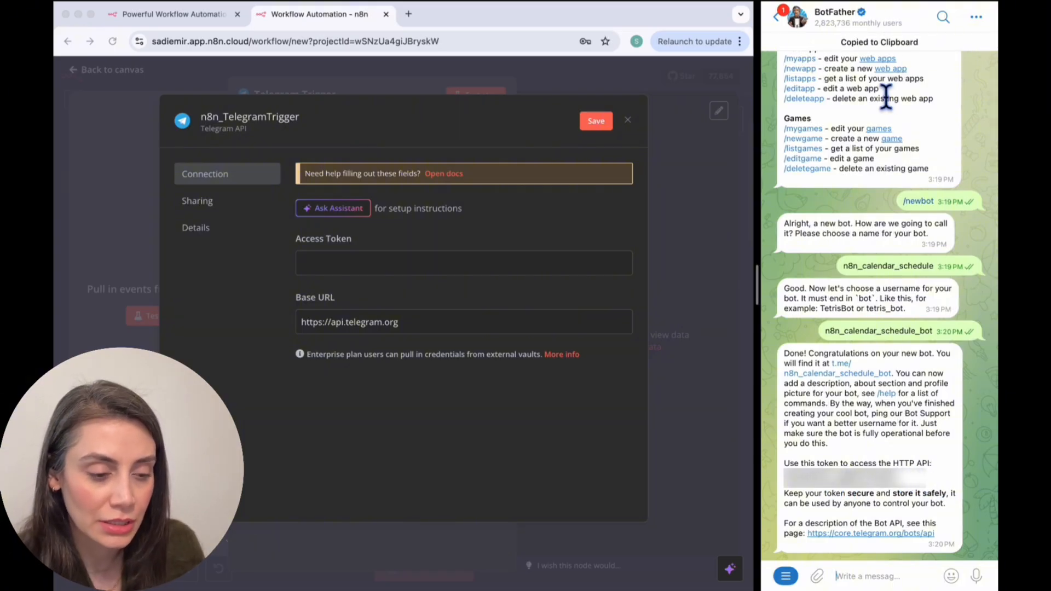
right_click(844, 489)
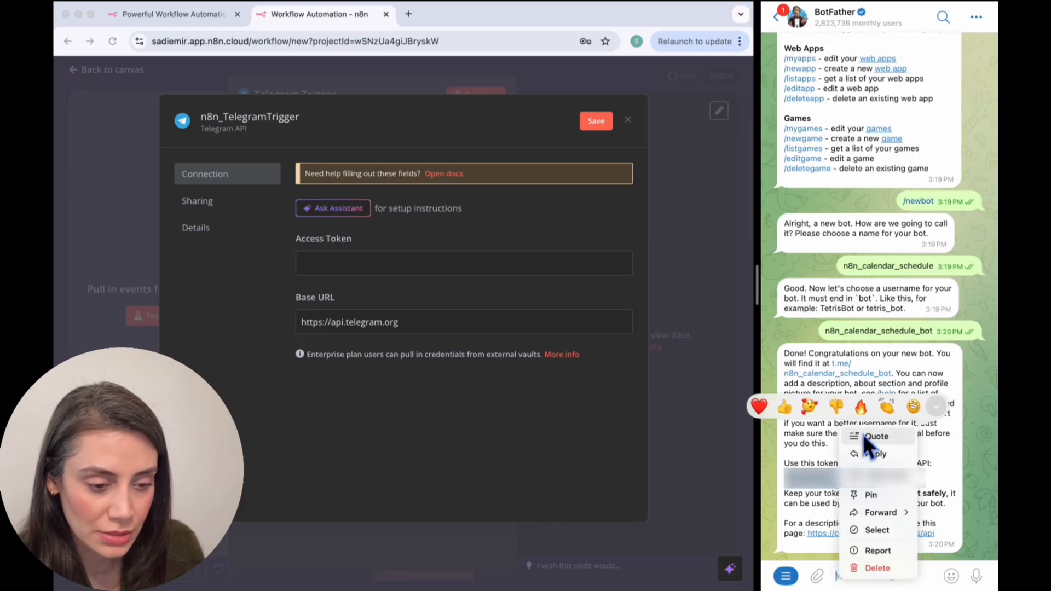
left_click(892, 480)
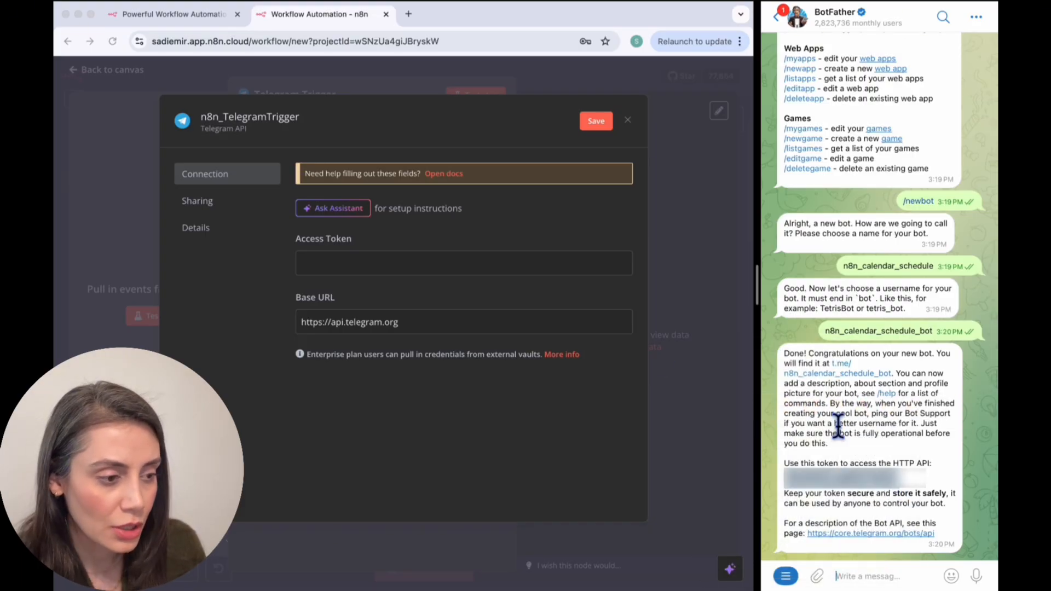
left_click(442, 264)
key("super+v")
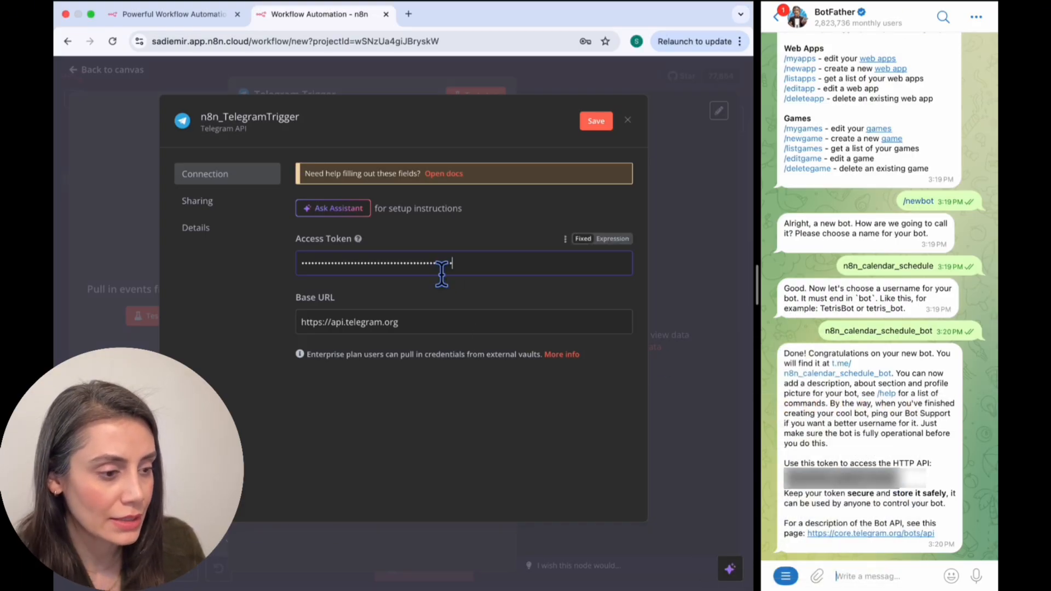
left_click(600, 121)
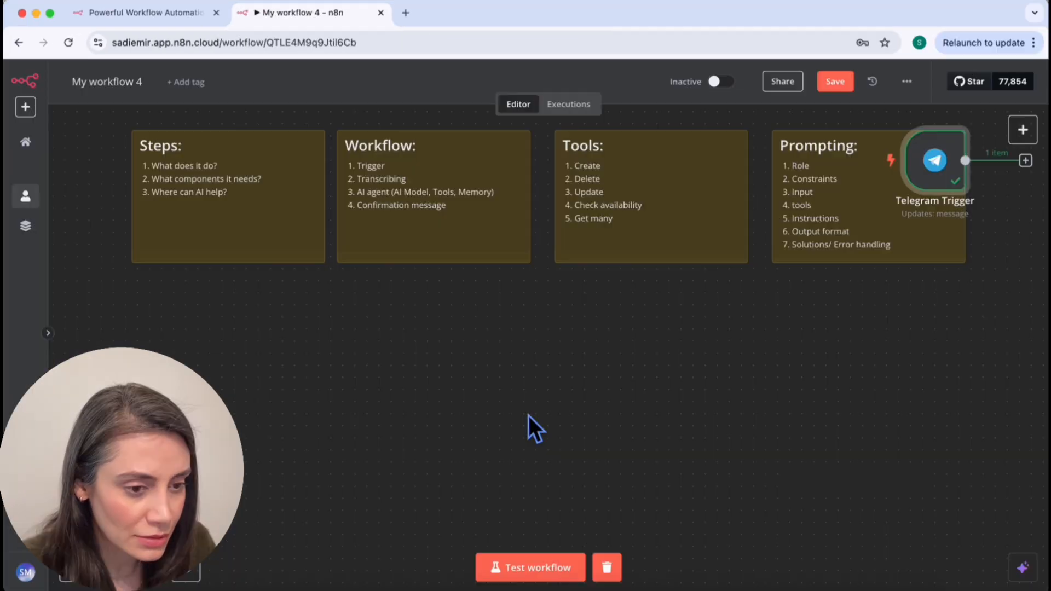
Step: Move the Telegram Trigger node below the Workflow note and start a test with the old execution data cleared
left_click_drag(947, 175, 395, 402)
scroll(605, 422, "right", 1)
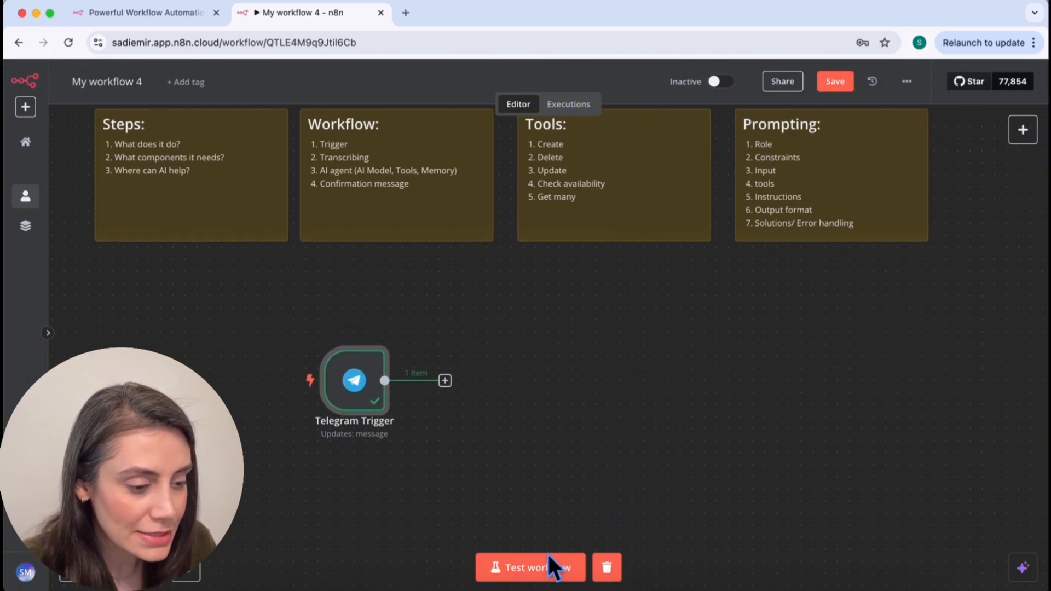
left_click(607, 568)
left_click(567, 570)
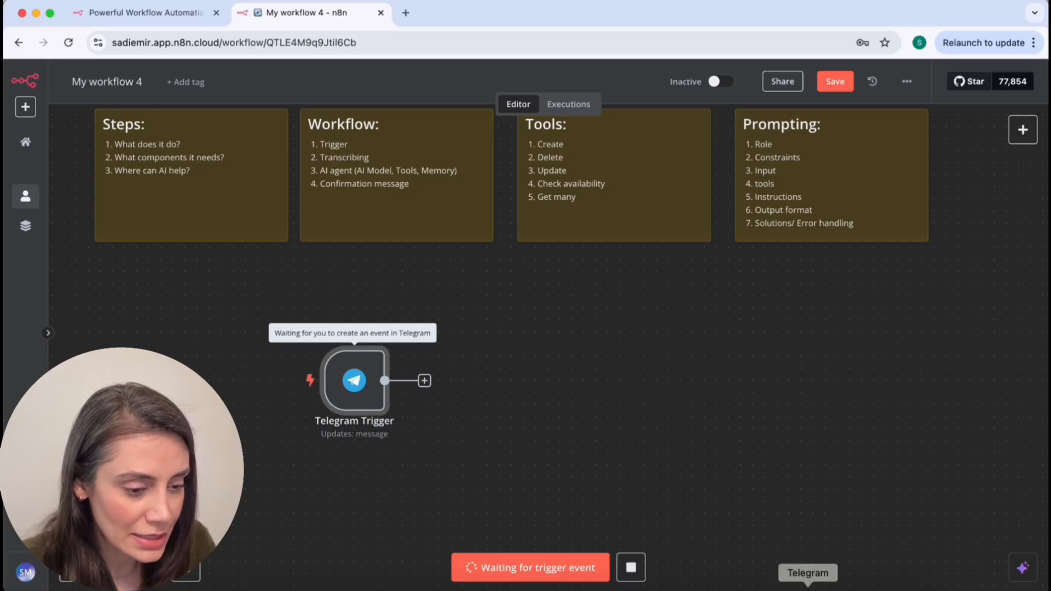
Step: Switch to Telegram, open the new bot's chat from BotFather's link and send it the message hello
left_click(809, 587)
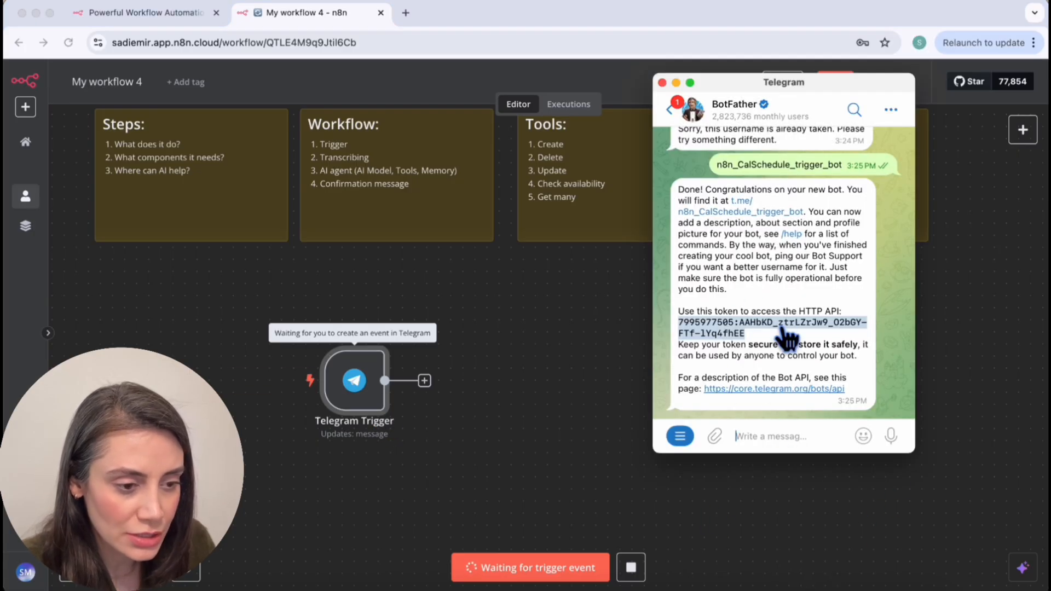
left_click(735, 222)
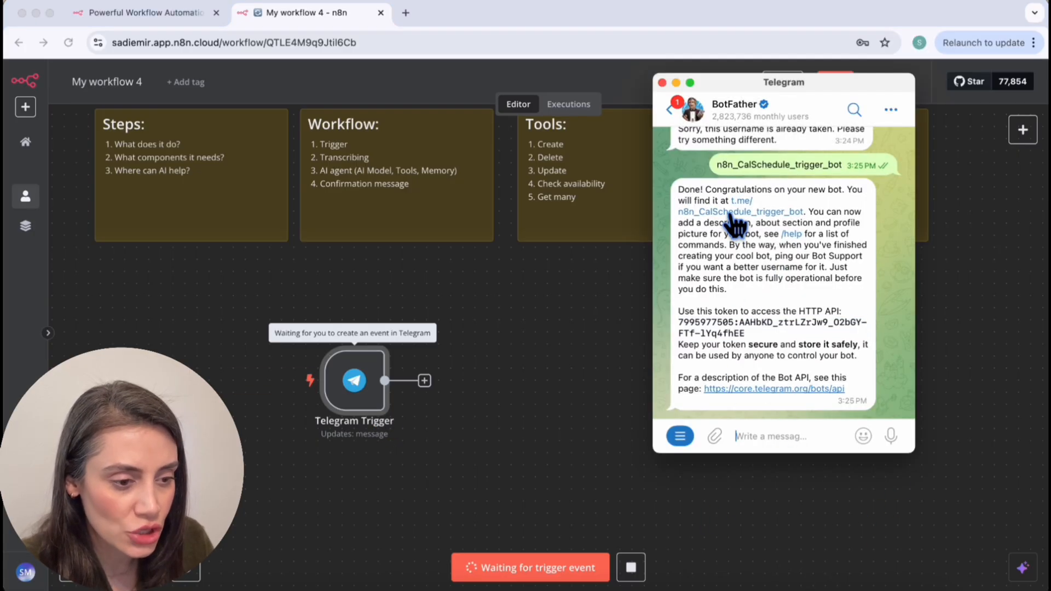
left_click(783, 437)
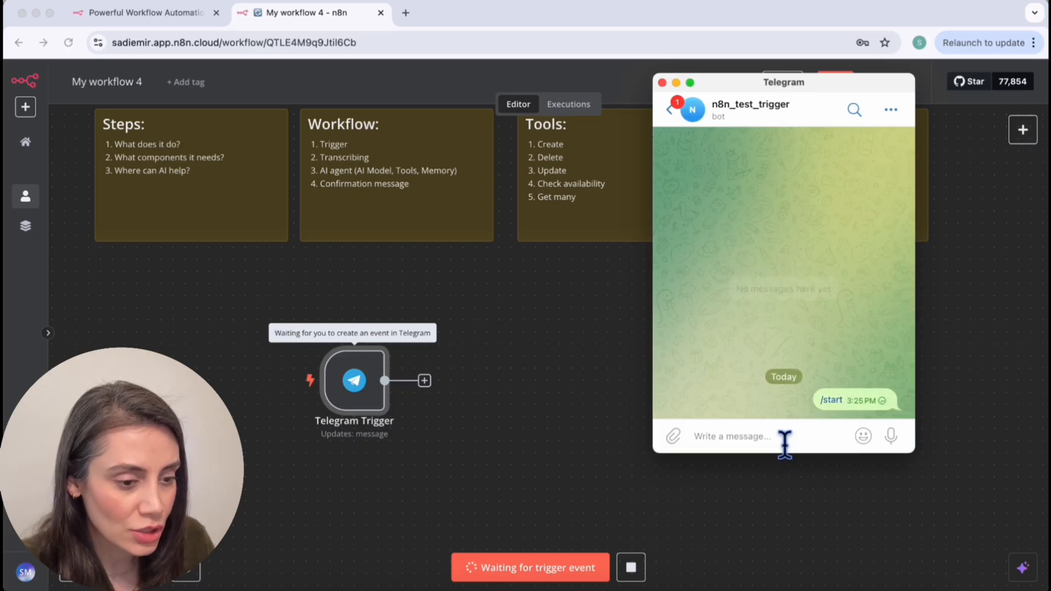
type("hello")
key("Return")
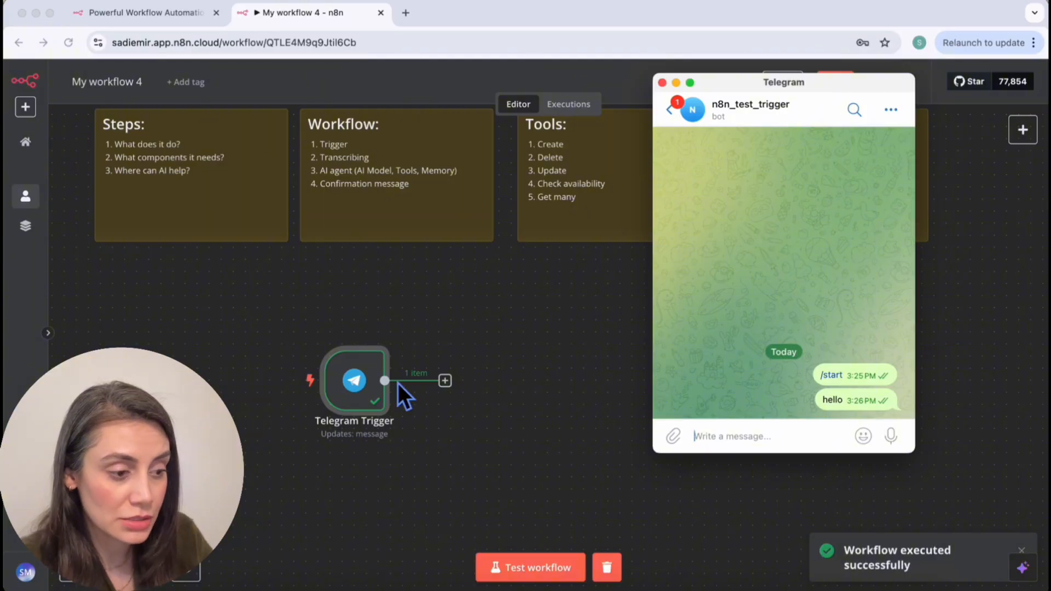
Step: Examine the Telegram Trigger node's output for the received message and return to the canvas
left_click(357, 381)
double_click(355, 379)
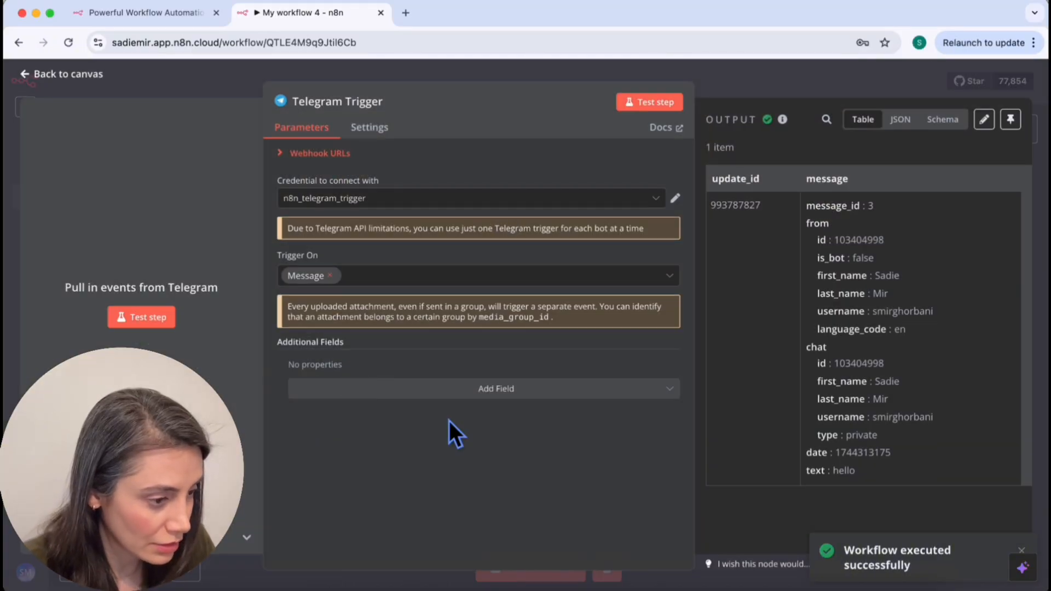
left_click(777, 87)
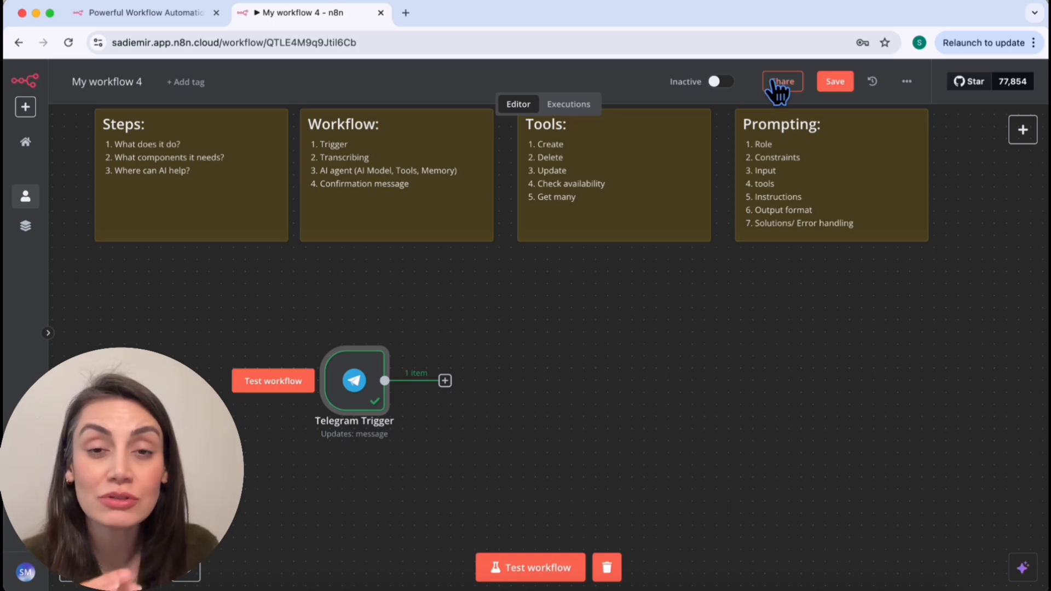
Step: Add a Switch node after the Telegram Trigger
left_click(445, 380)
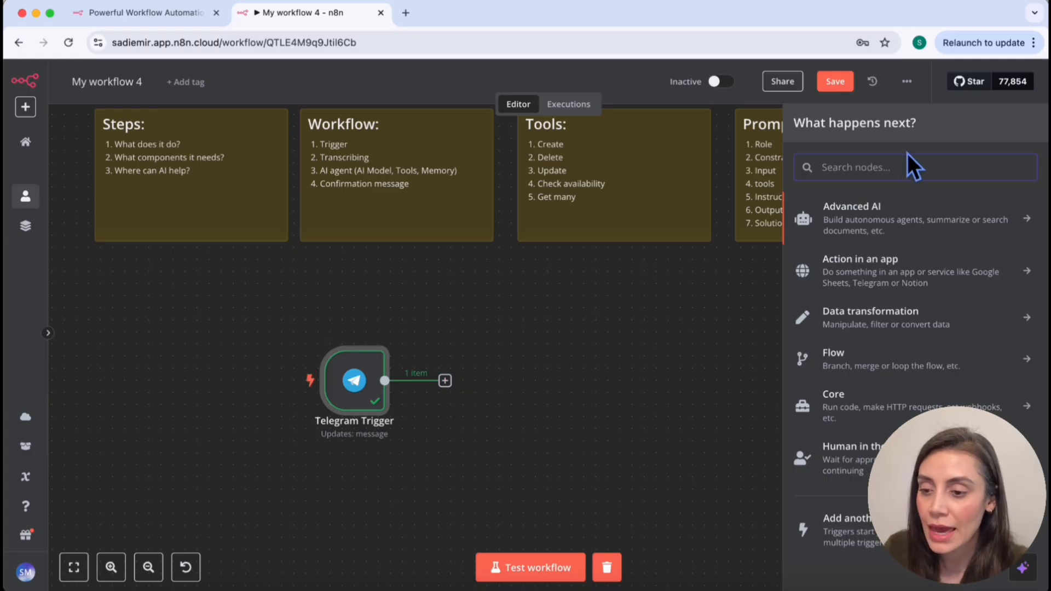
type("swi")
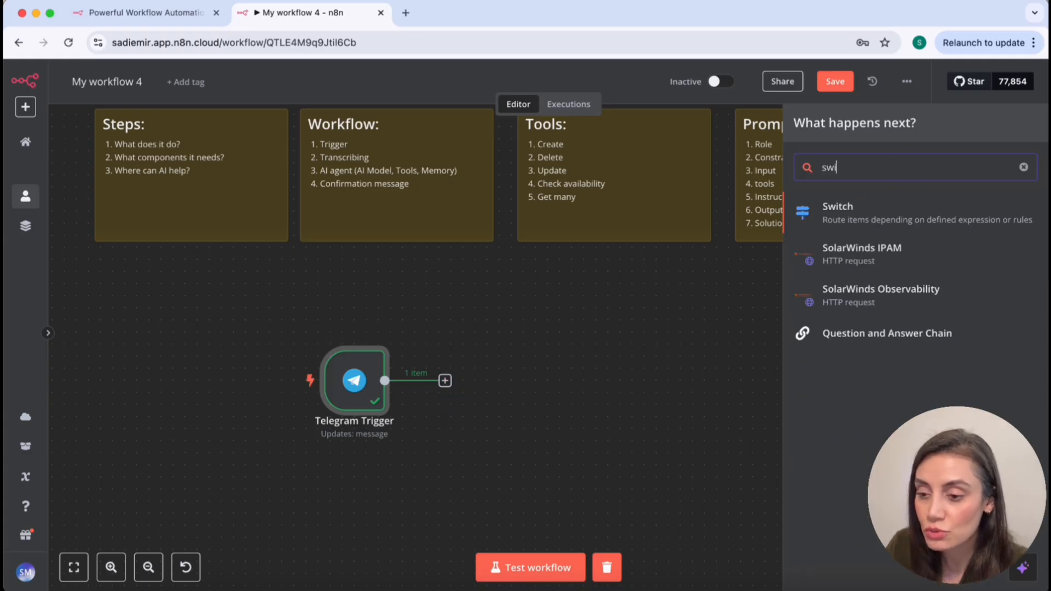
left_click(876, 232)
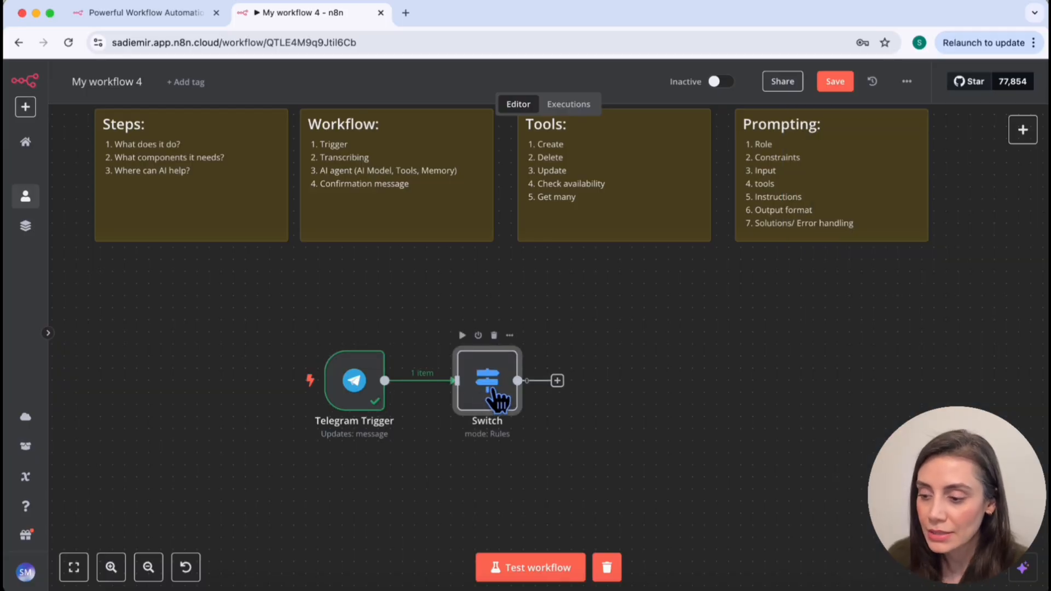
Step: Open the Switch node and examine its incoming Telegram data in the Schema, Table and JSON views, including the message text field
double_click(491, 387)
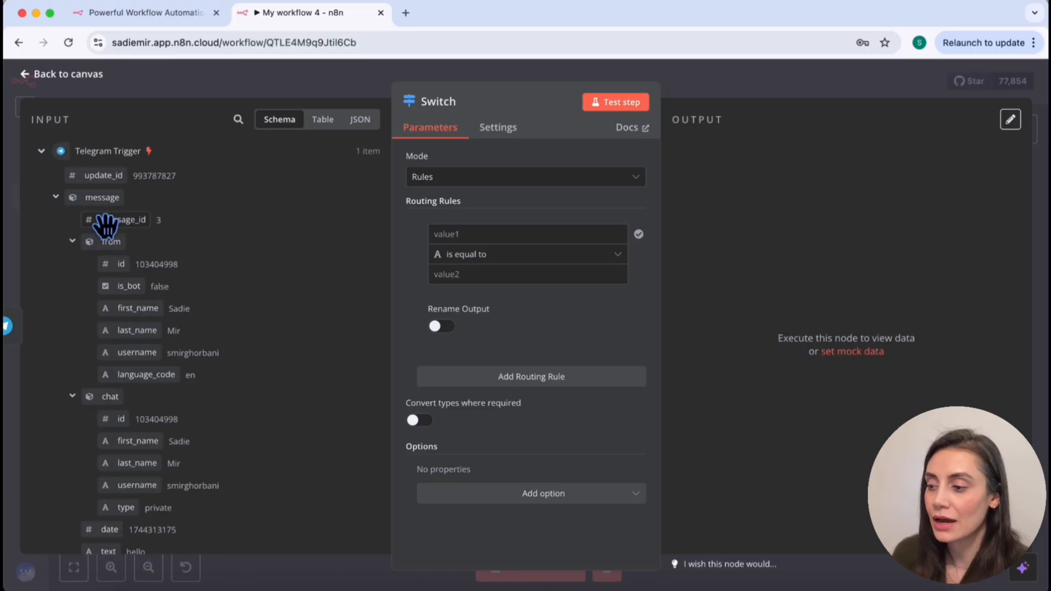
scroll(122, 370, "down", 2)
scroll(123, 378, "up", 2)
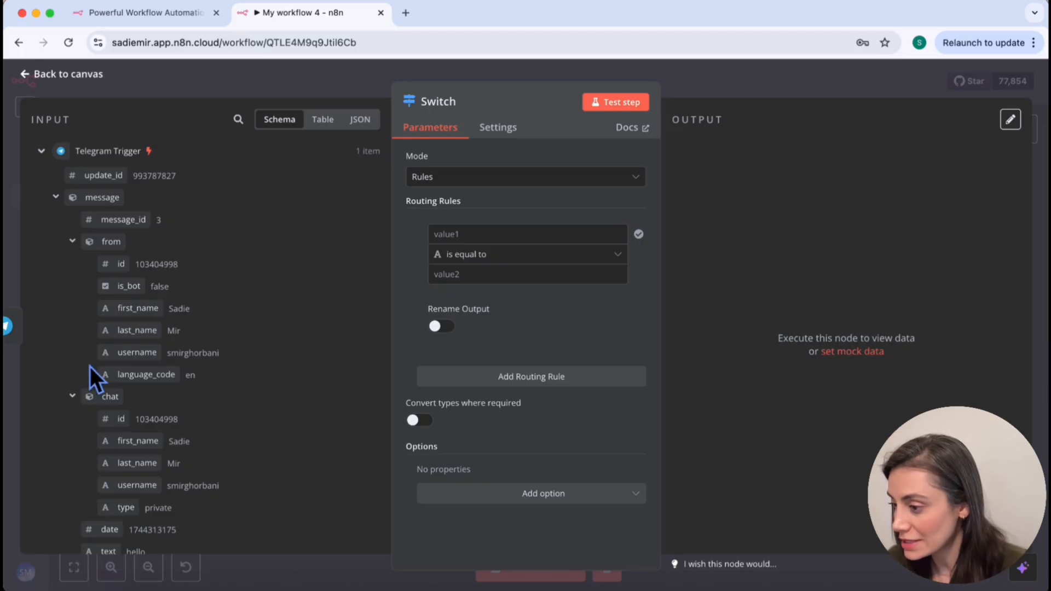
scroll(137, 366, "down", 1)
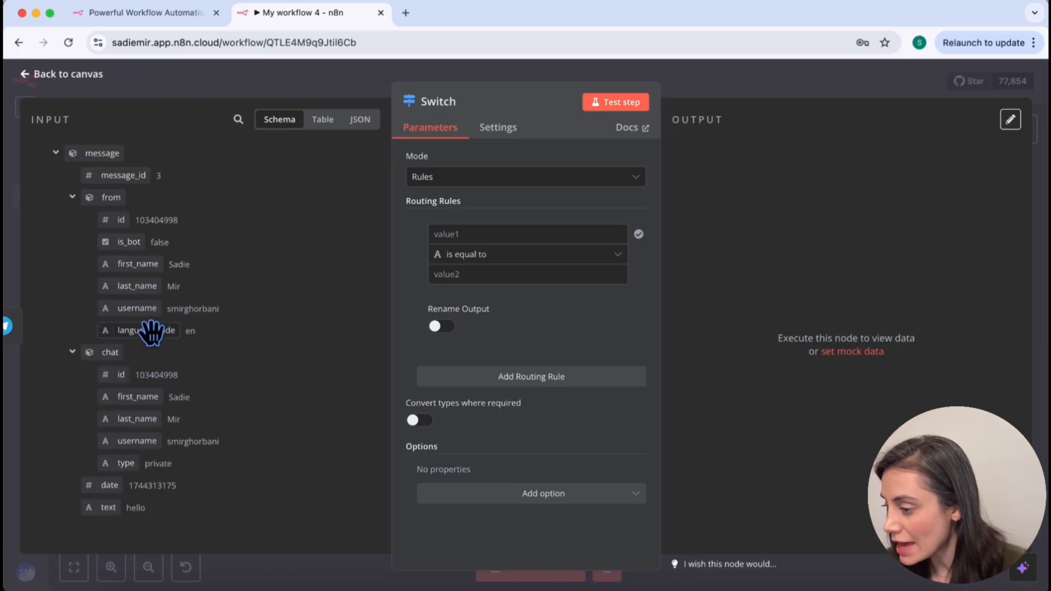
scroll(151, 331, "up", 1)
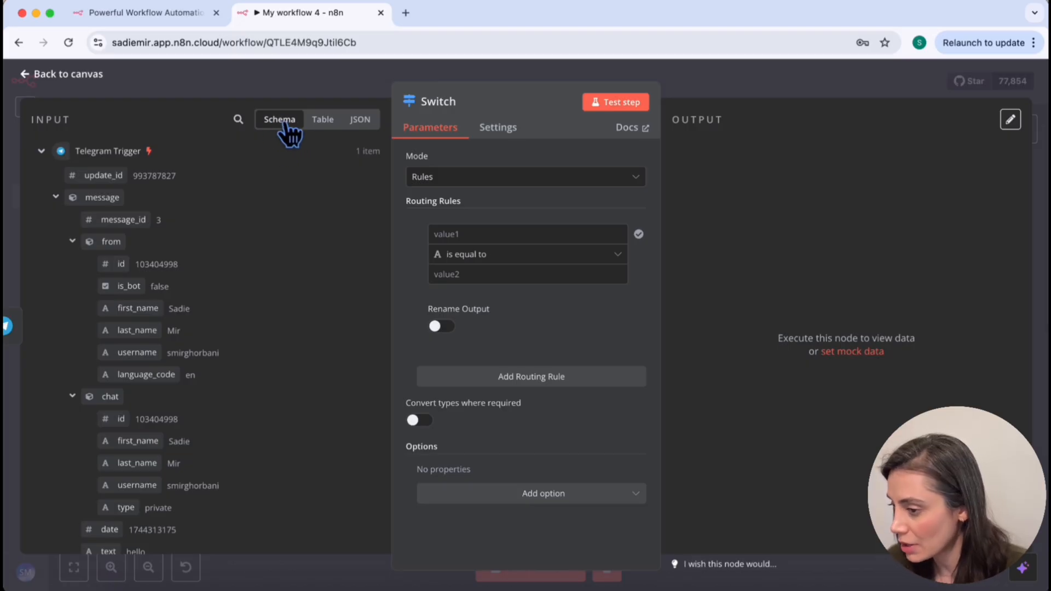
left_click(324, 120)
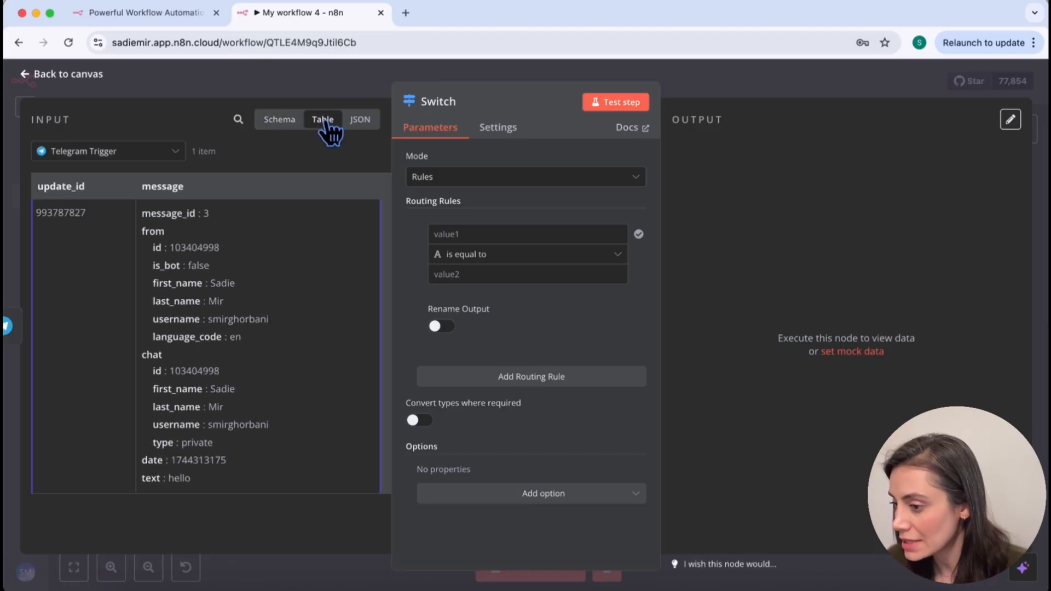
left_click(360, 121)
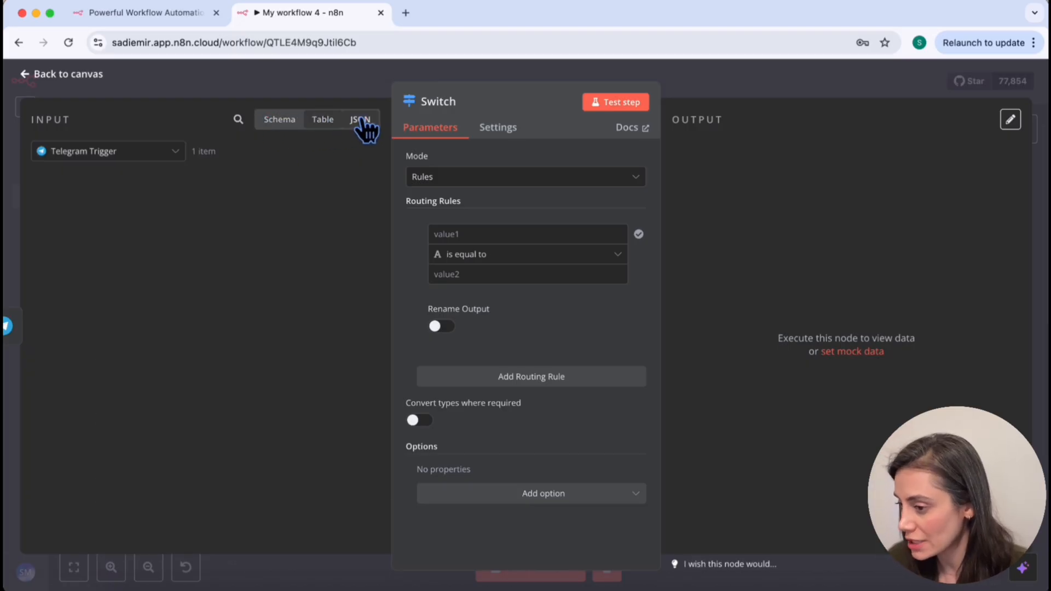
left_click(280, 121)
scroll(117, 282, "down", 1)
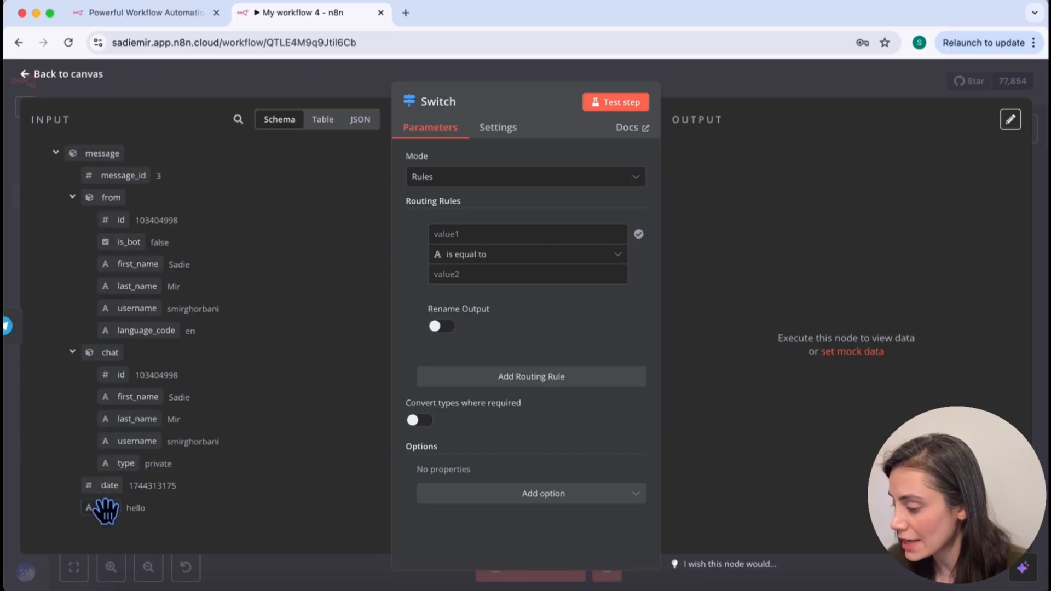
double_click(136, 508)
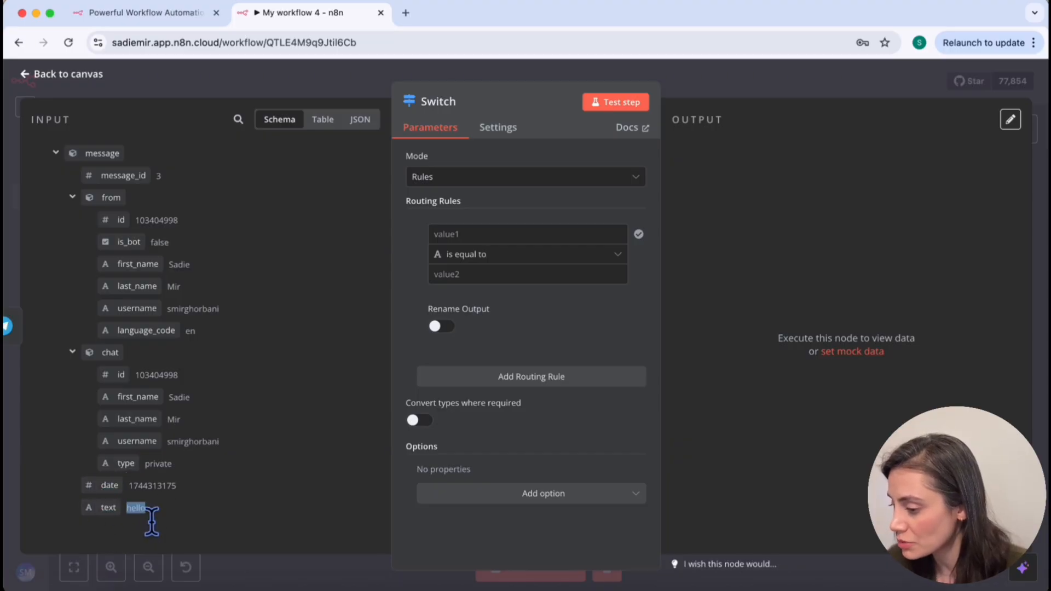
Step: Set the Switch node's first routing rule to check that the string {{ $json.message.text }} exists
left_click_drag(104, 506, 493, 234)
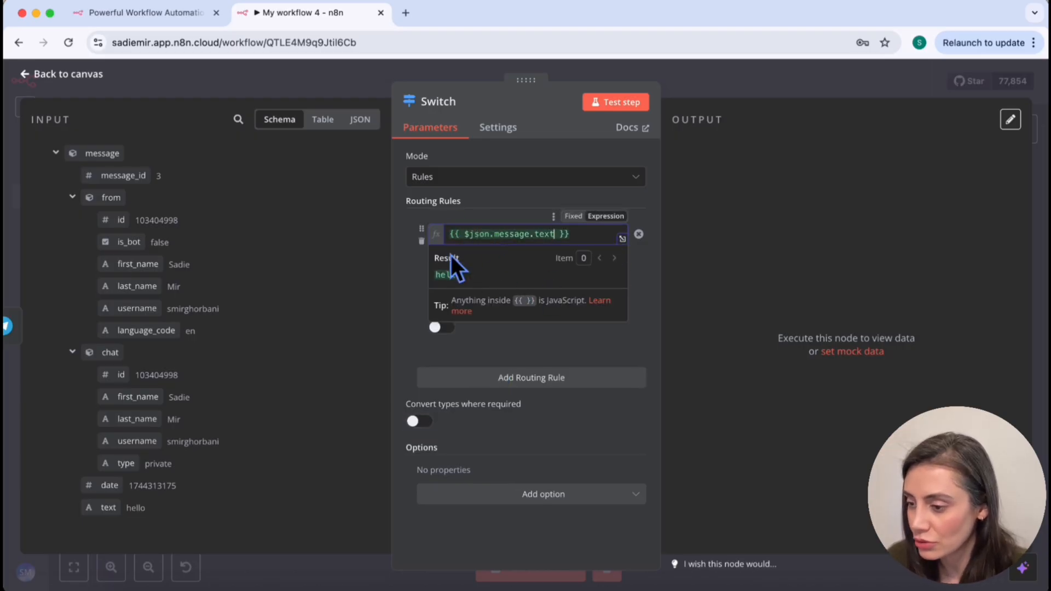
left_click(418, 270)
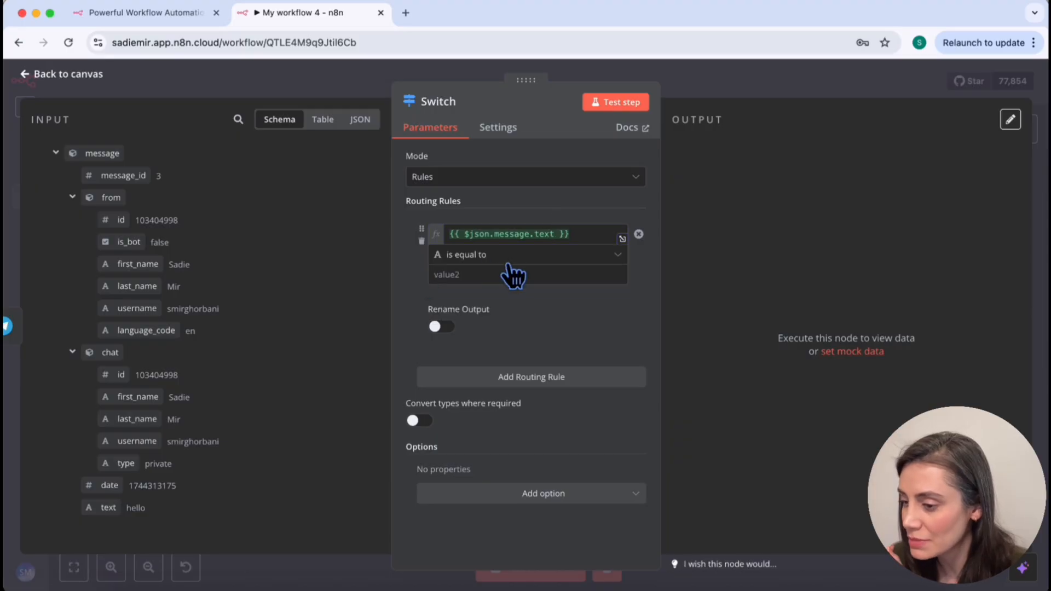
left_click(509, 258)
mouse_move(497, 296)
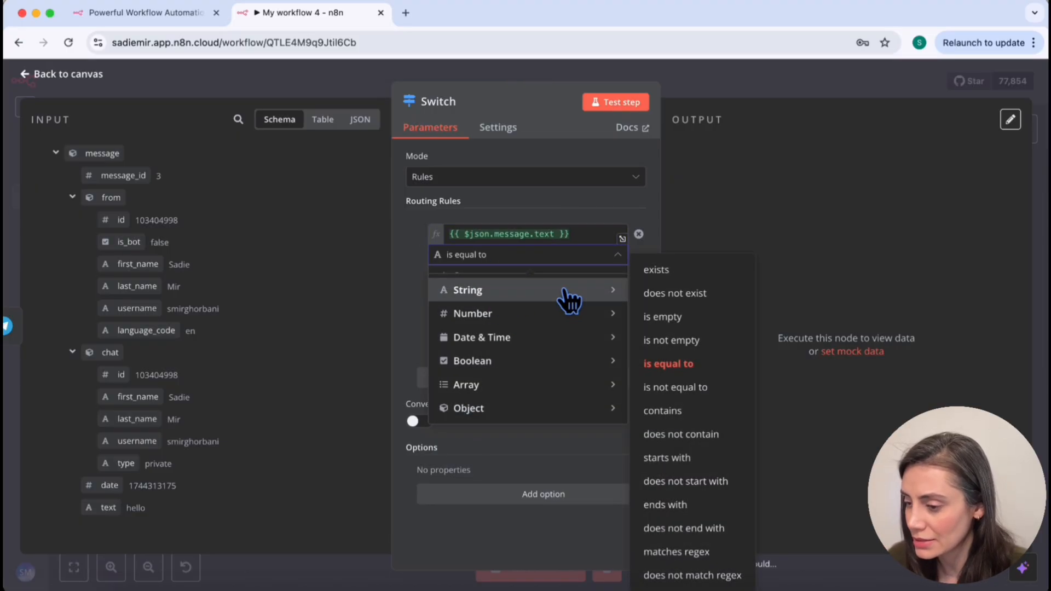
left_click(668, 270)
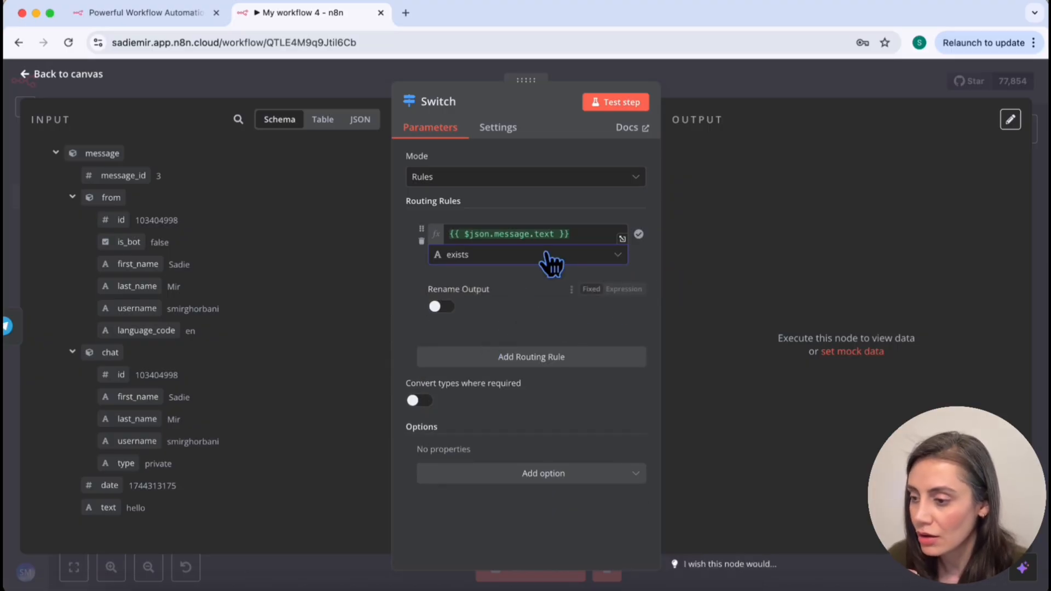
Step: Rename the first routing rule's output as Text, test the Switch node and return to the canvas
left_click(435, 307)
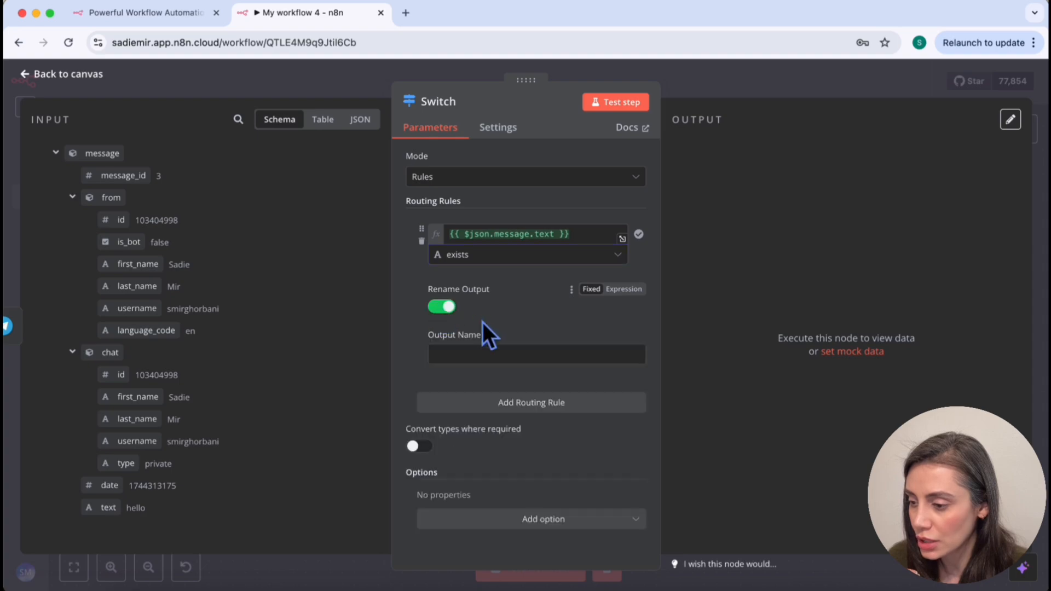
left_click(472, 361)
type("Text")
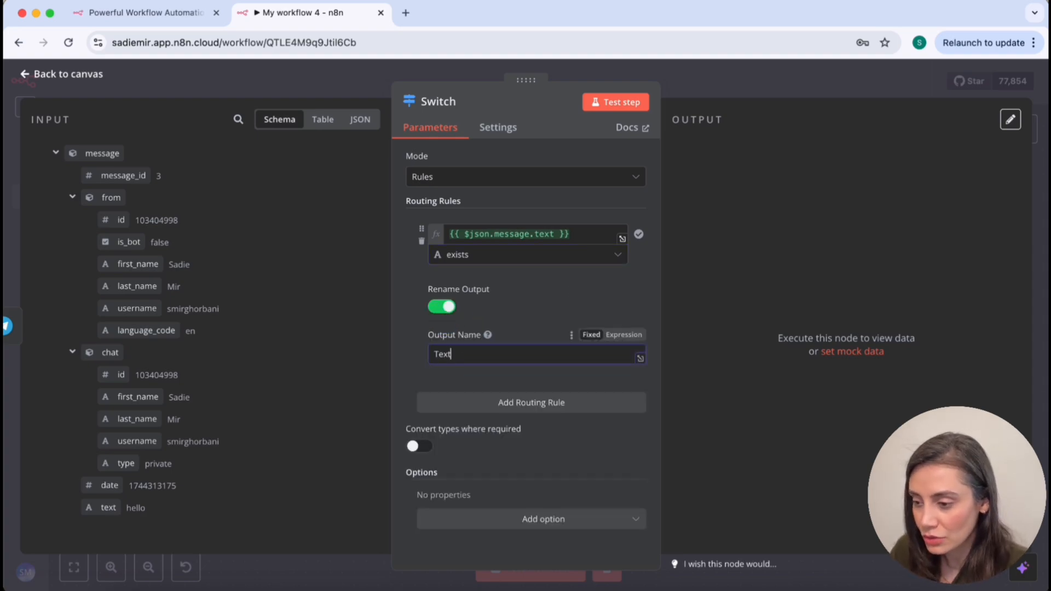
left_click(491, 389)
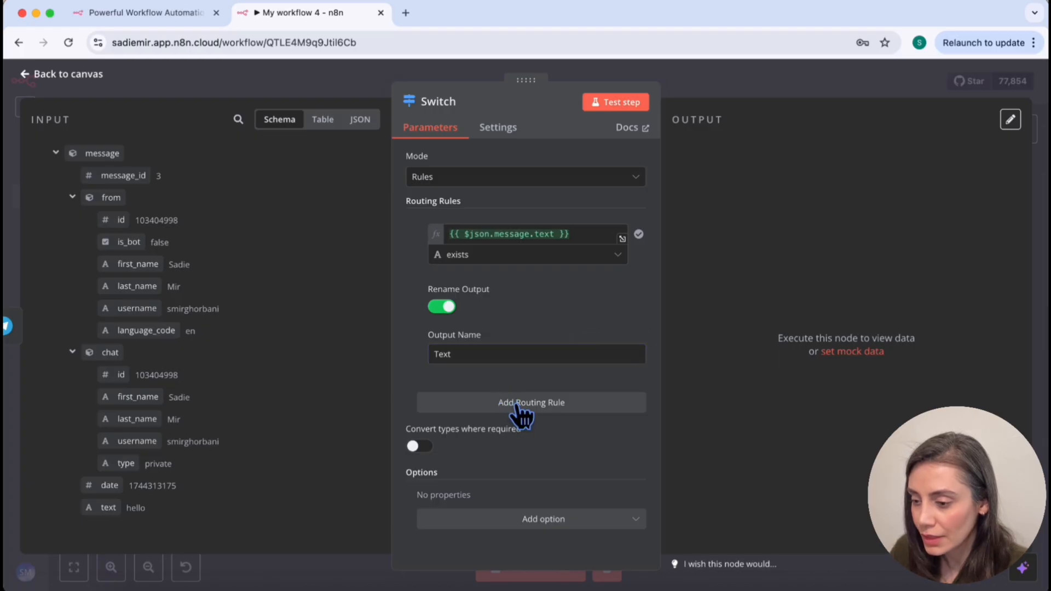
left_click(620, 104)
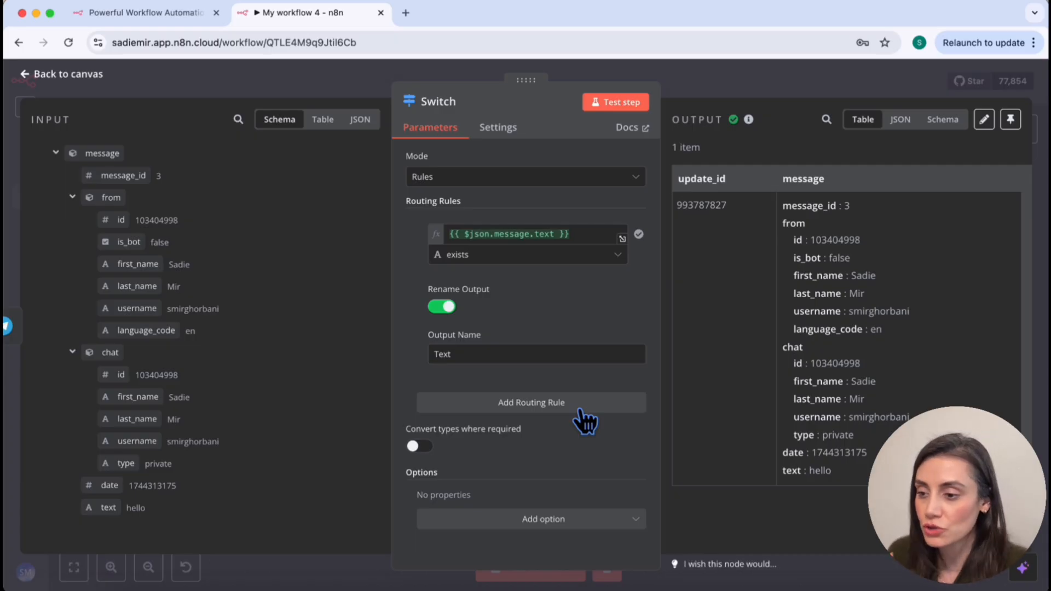
left_click(767, 88)
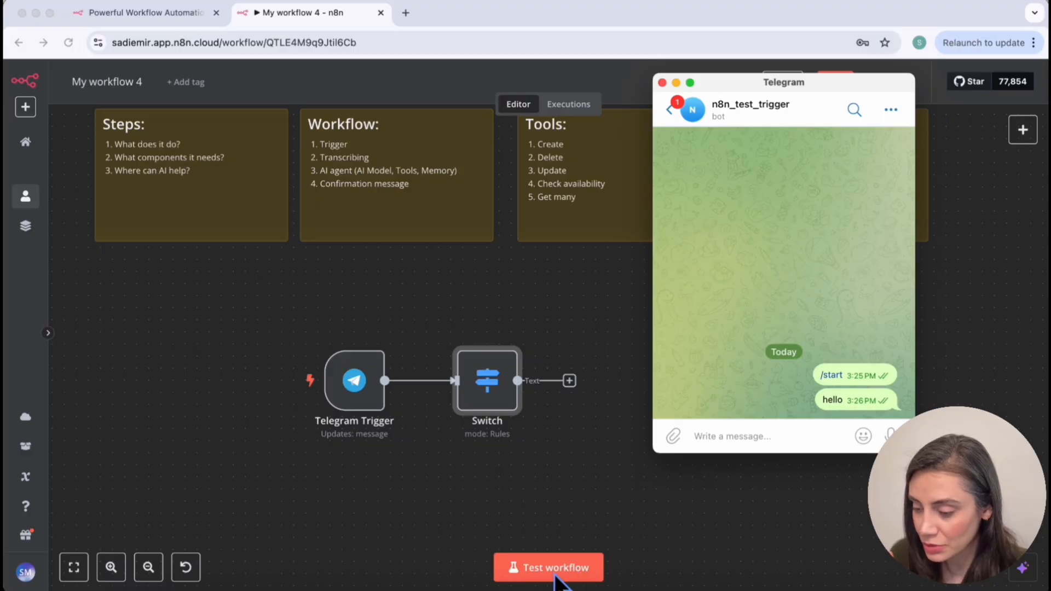
Step: Test the workflow with a short voice message to the bot and examine the voice data reaching the Switch node
left_click(552, 570)
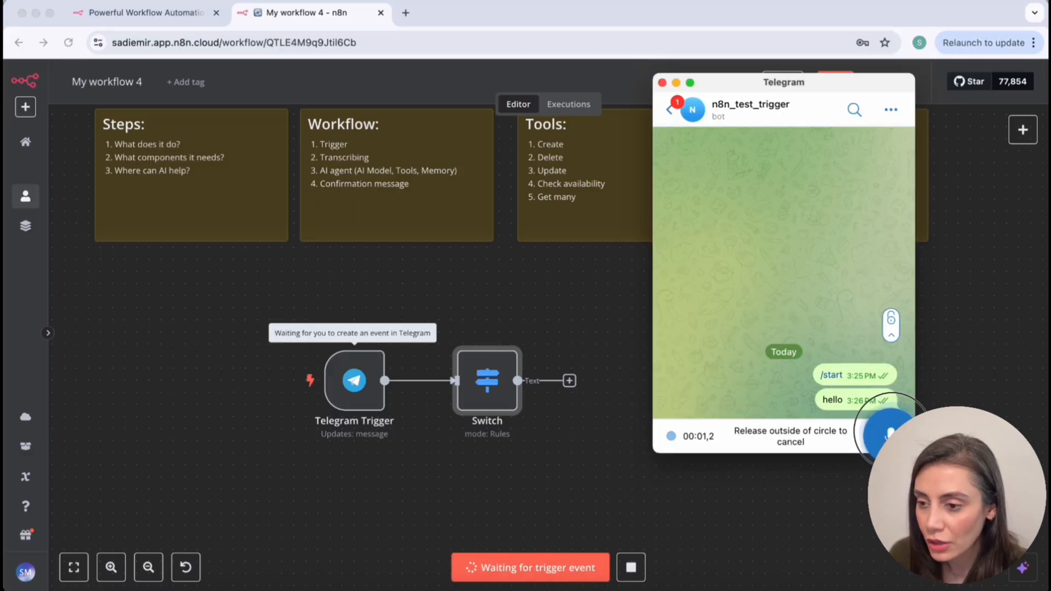
left_click_drag(890, 436, 889, 435)
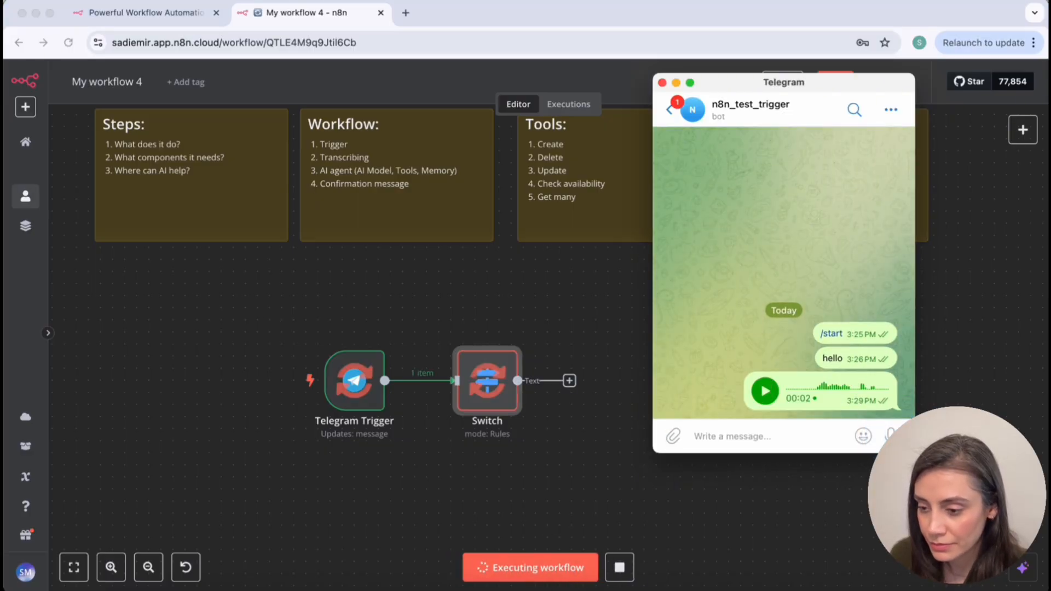
left_click(490, 382)
double_click(490, 383)
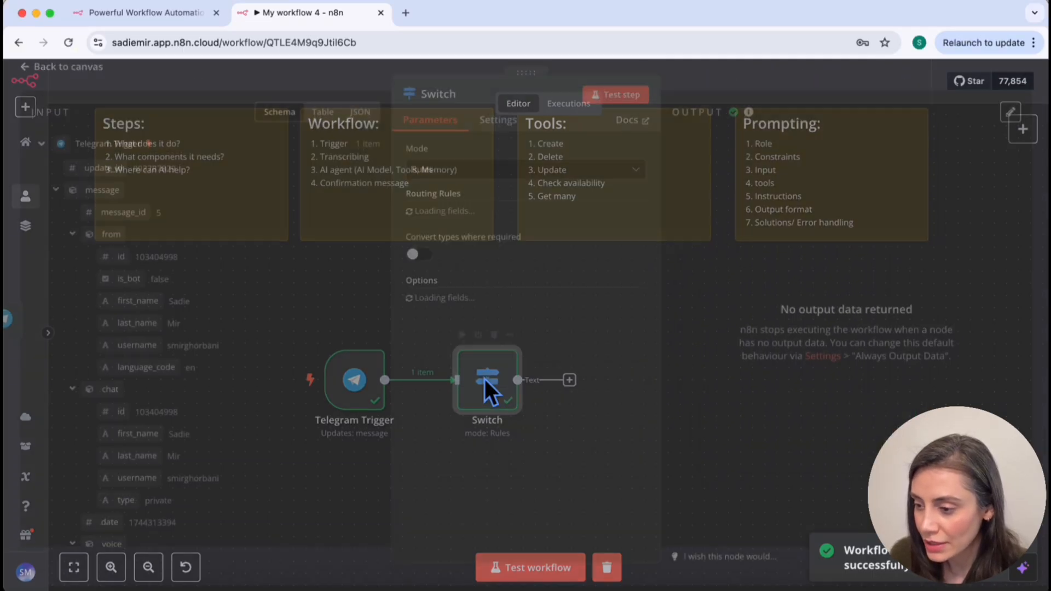
scroll(254, 442, "down", 3)
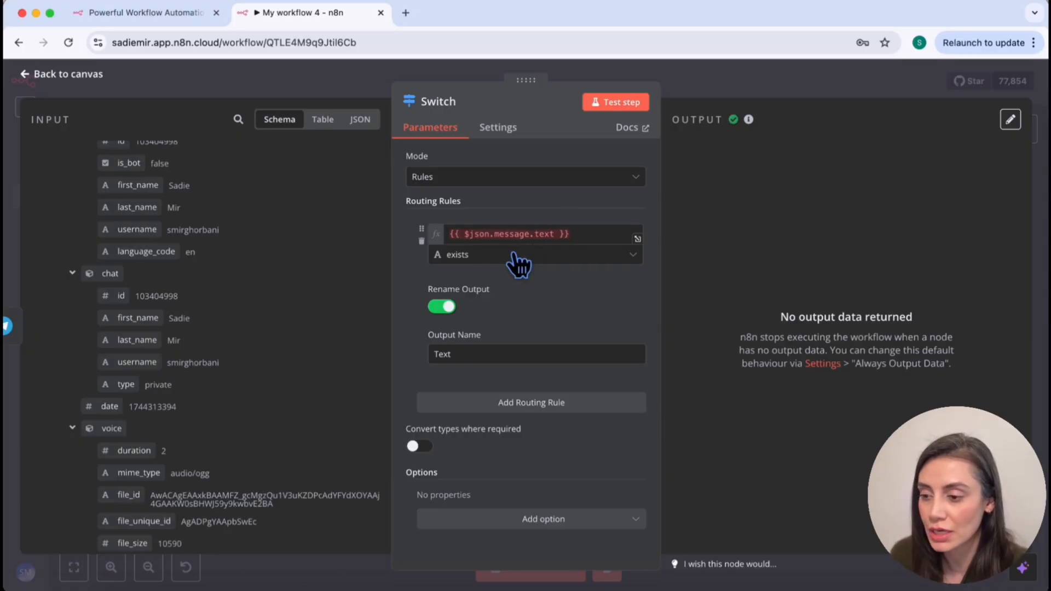
scroll(235, 393, "down", 1)
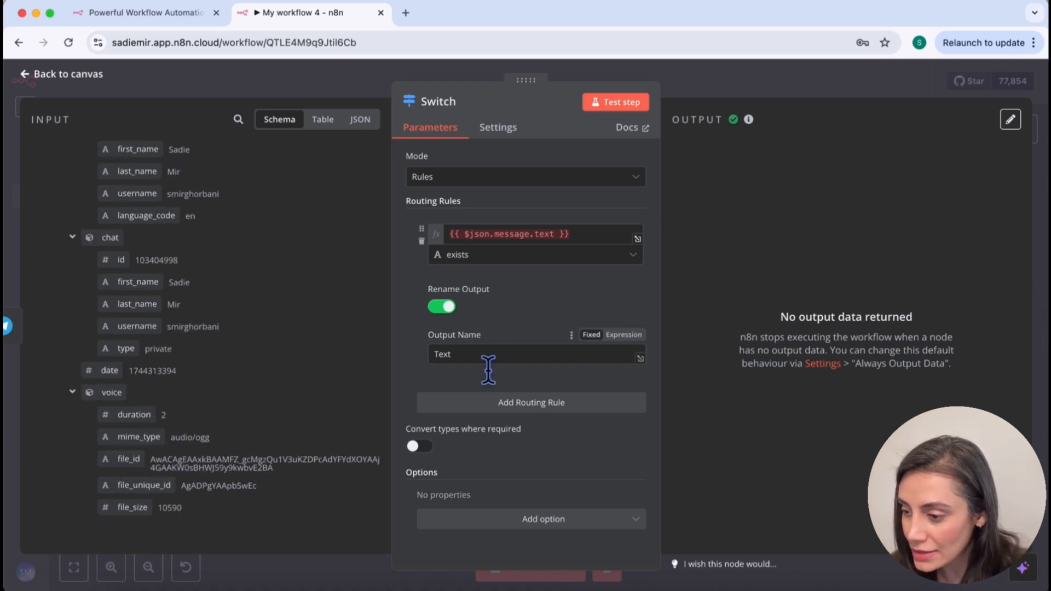
Step: Add a second routing rule to the Switch node checking that the string {{ $json.message.voice.file_id }} exists
left_click(534, 404)
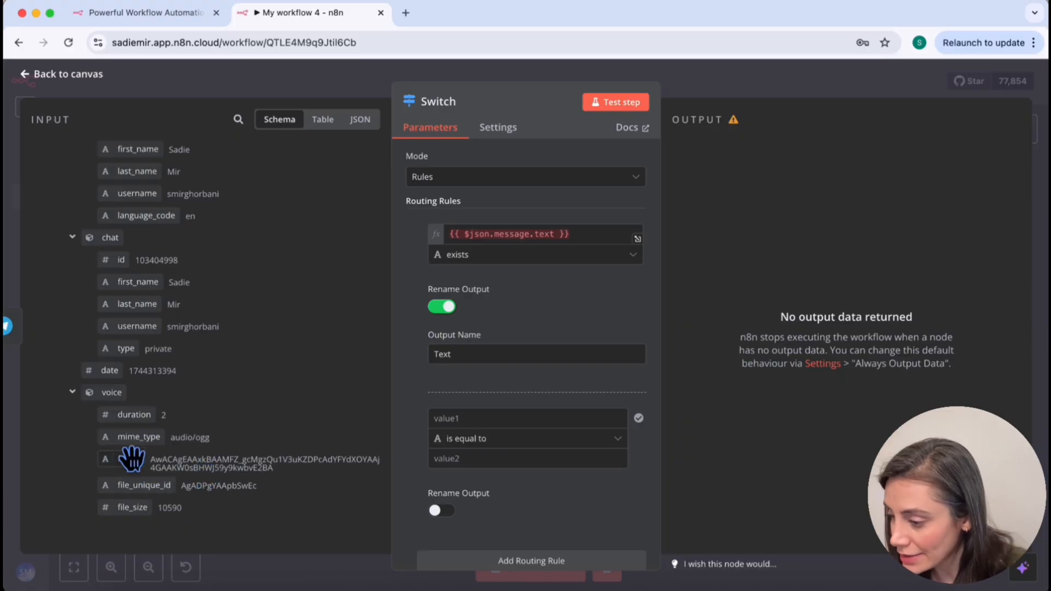
left_click_drag(131, 460, 571, 424)
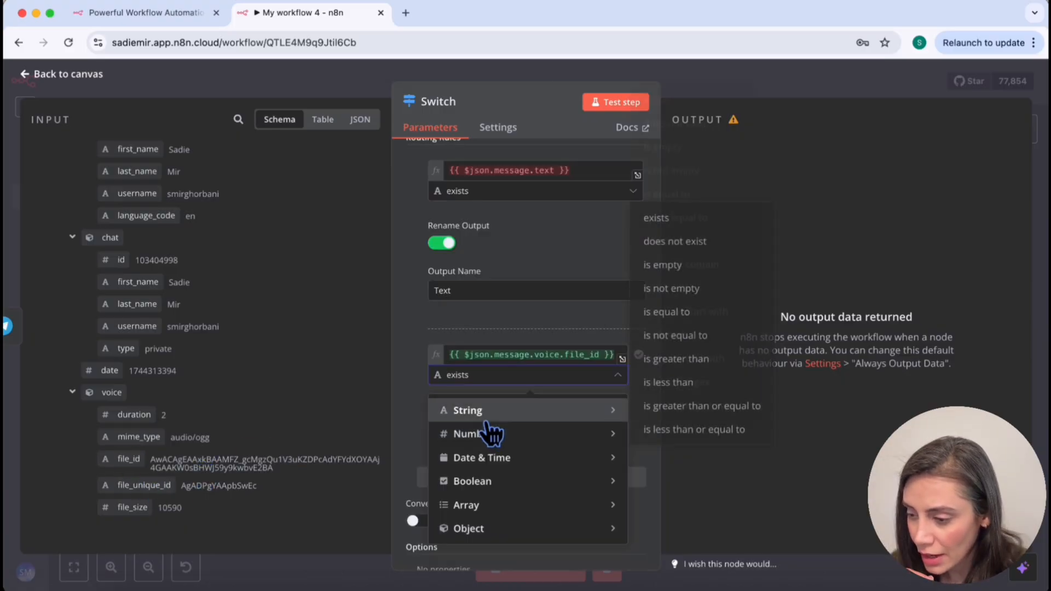
mouse_move(492, 416)
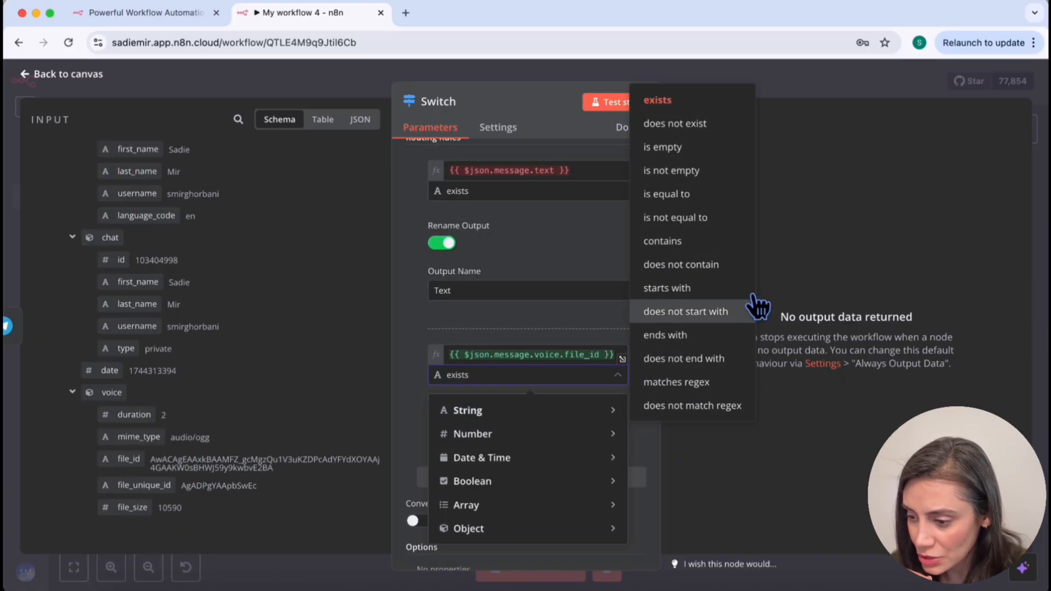
left_click(652, 453)
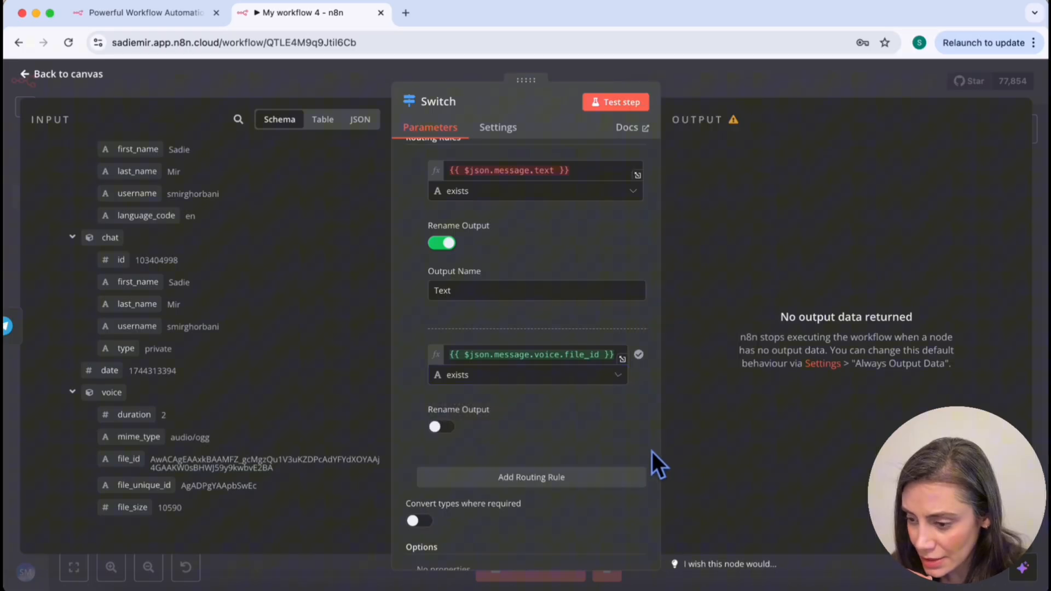
Step: Rename the second routing rule's output as Voice, test the Switch node and return to the canvas
left_click(441, 427)
left_click(462, 477)
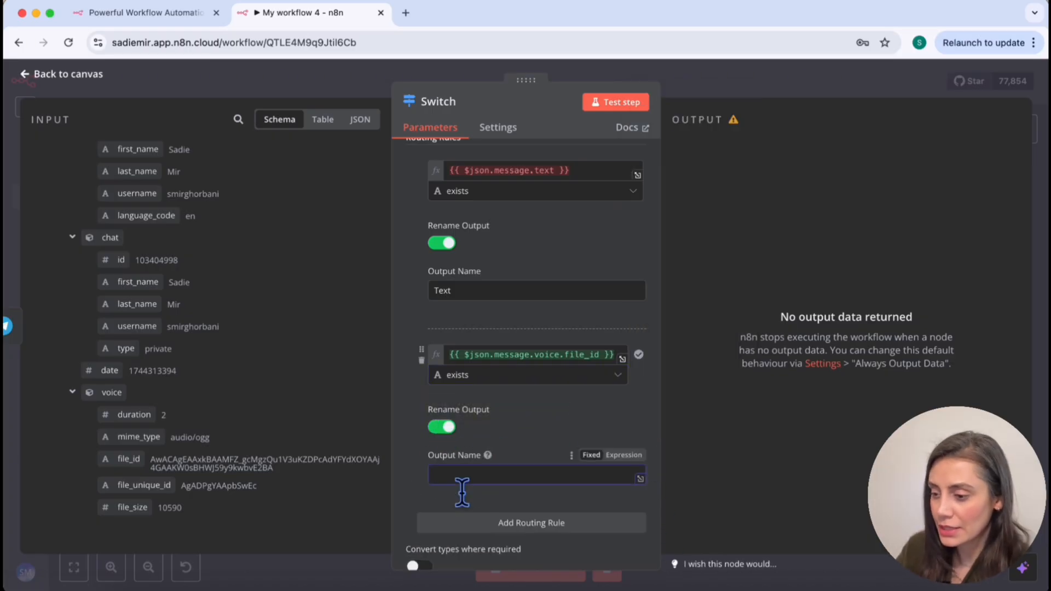
type("Voice")
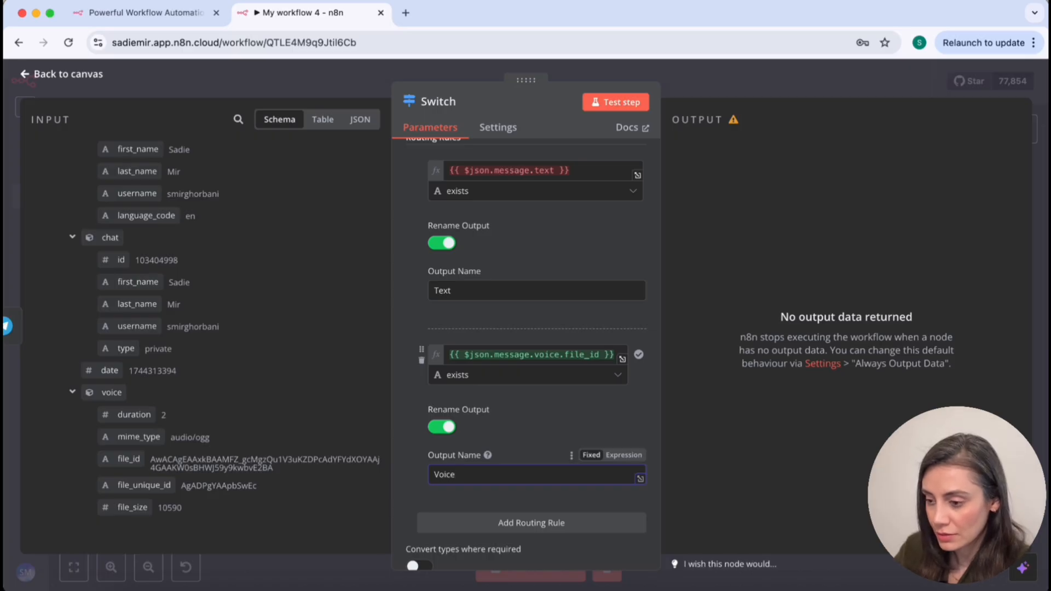
left_click(626, 104)
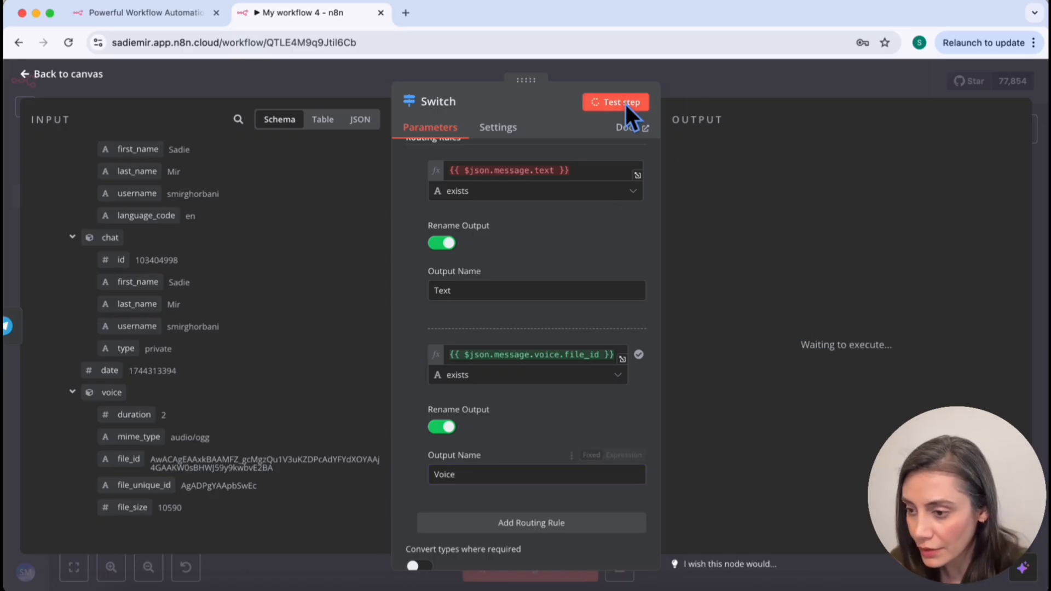
left_click(724, 87)
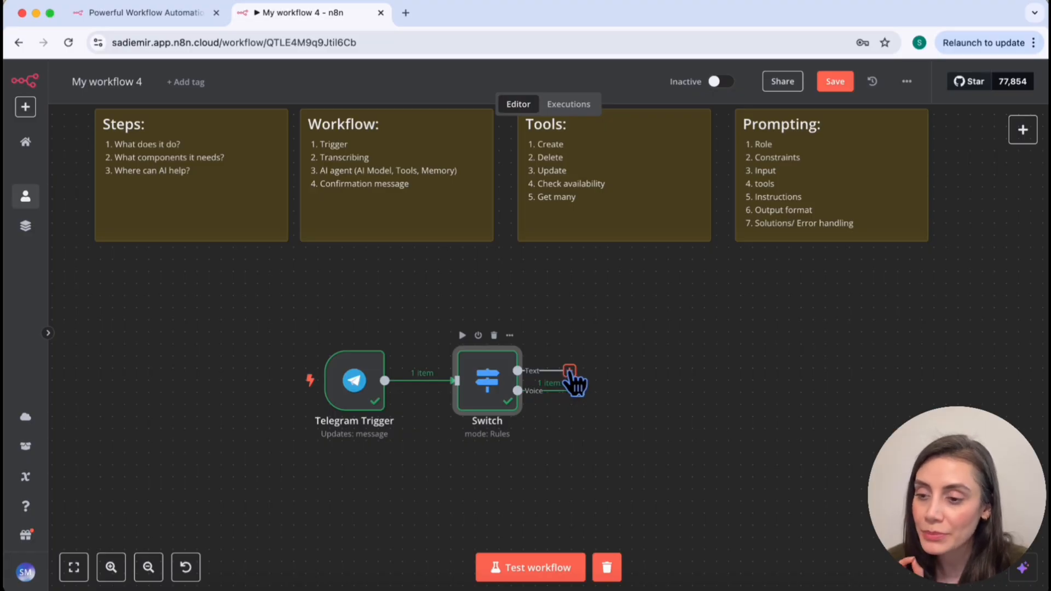
Step: Add an Edit Fields (Set) node to the Switch node's Text output and return to the canvas
left_click(570, 371)
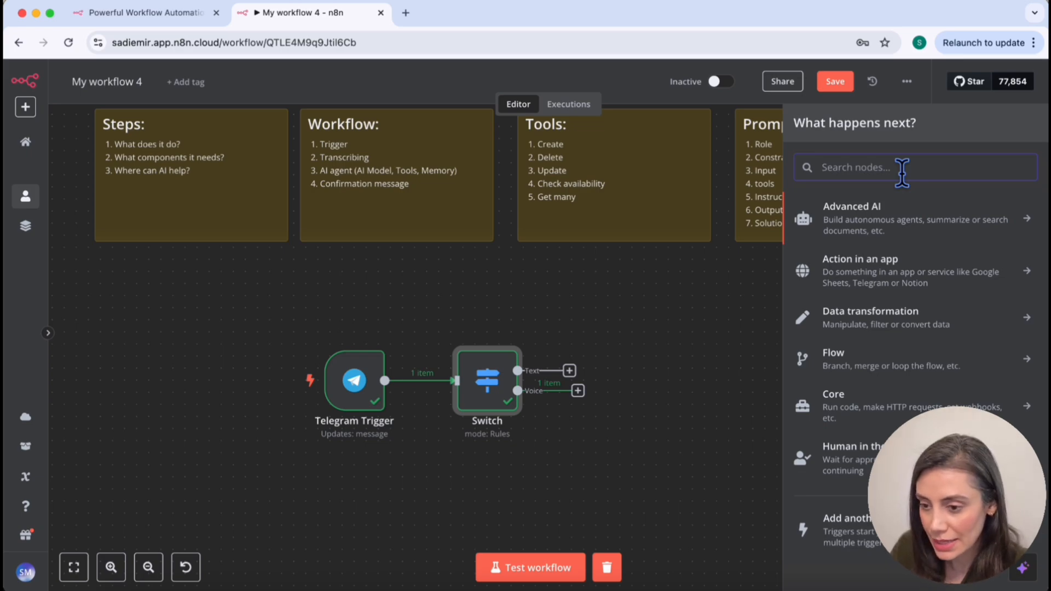
type("set")
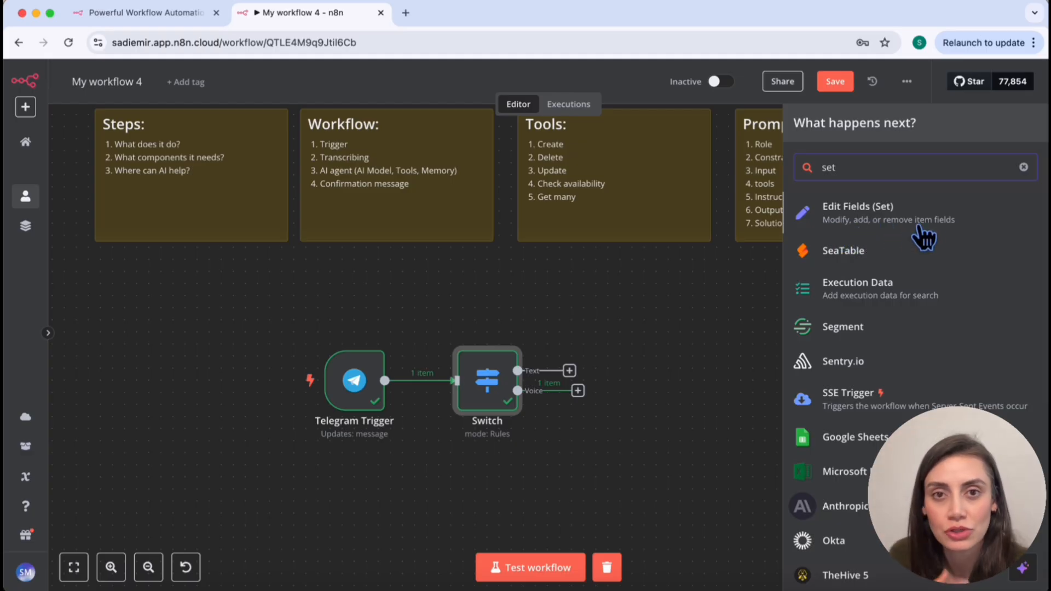
left_click(962, 236)
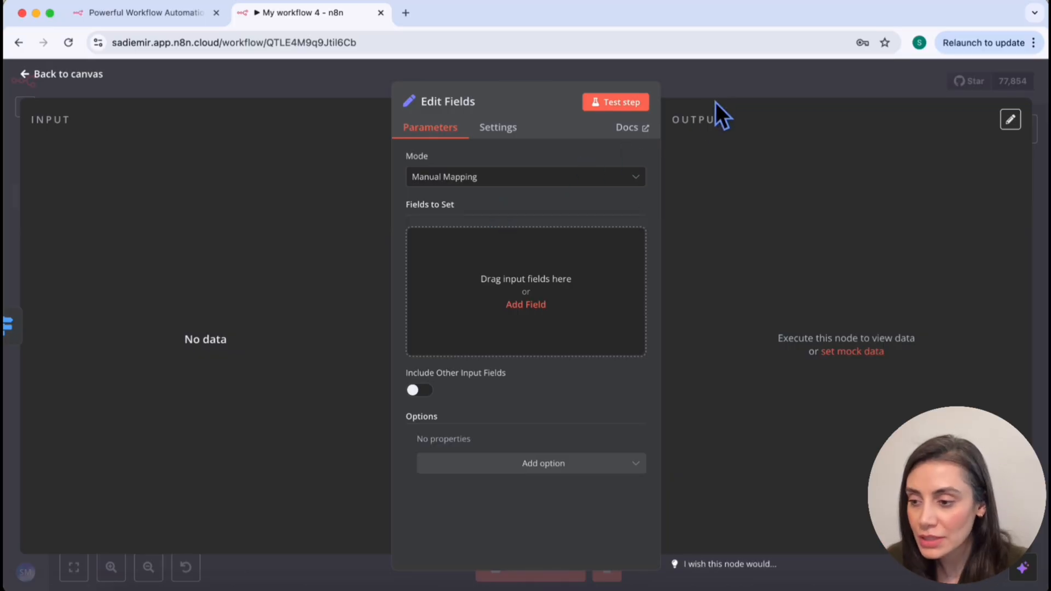
left_click(718, 100)
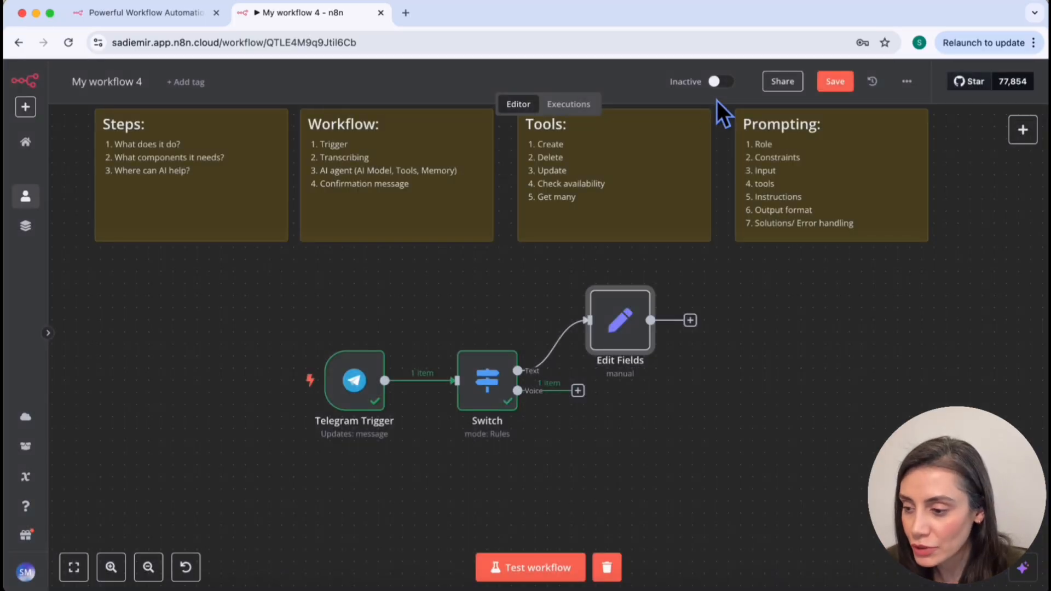
Step: Clear the execution data, start a workflow test and send the bot the message "today is april 10" in Telegram
left_click(607, 568)
left_click(813, 584)
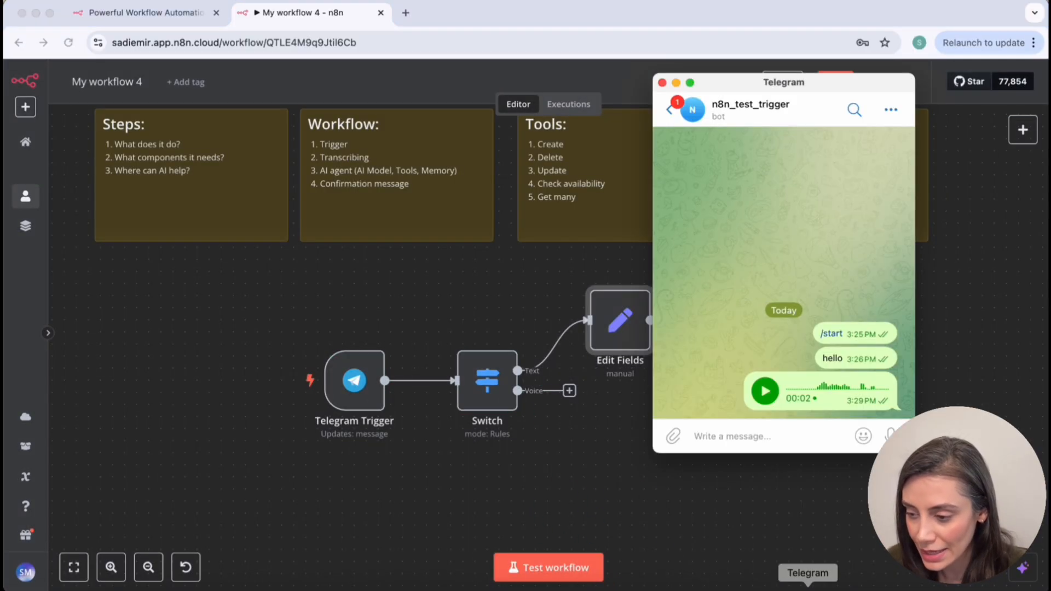
left_click(534, 582)
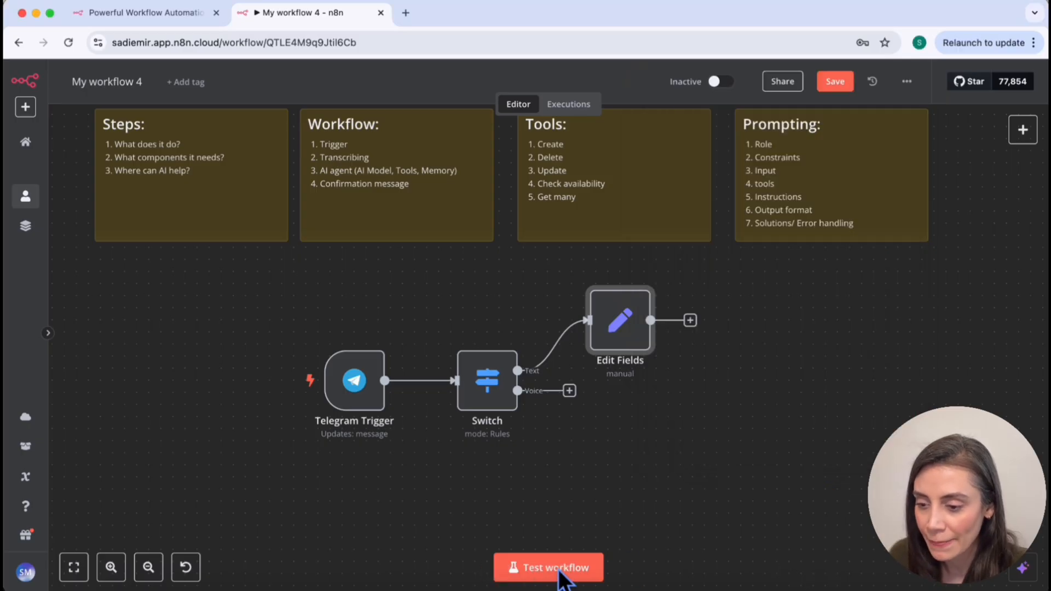
left_click(556, 572)
left_click(808, 583)
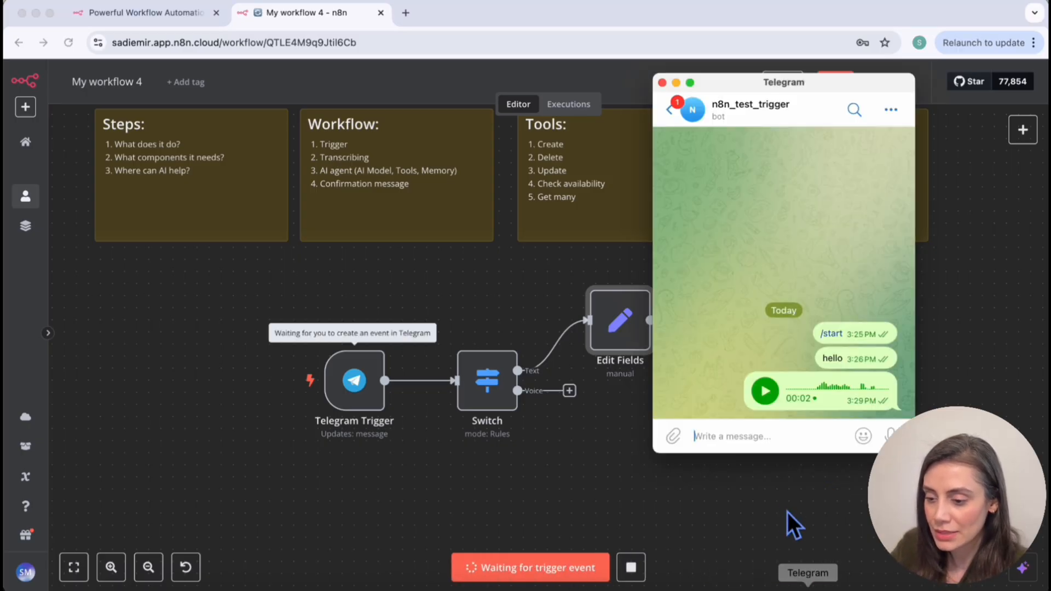
type("today is")
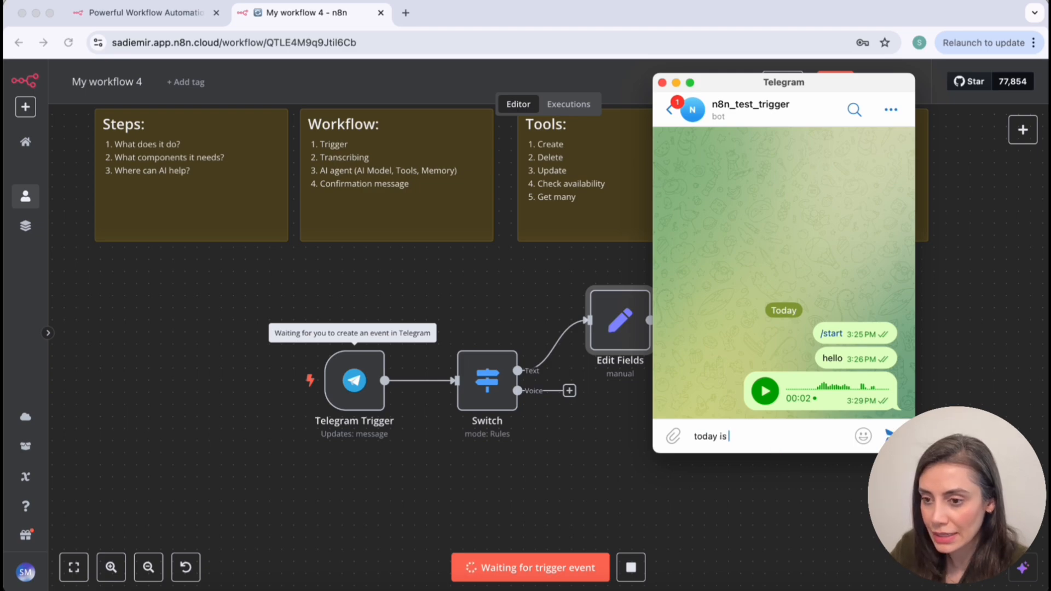
type(" april 10")
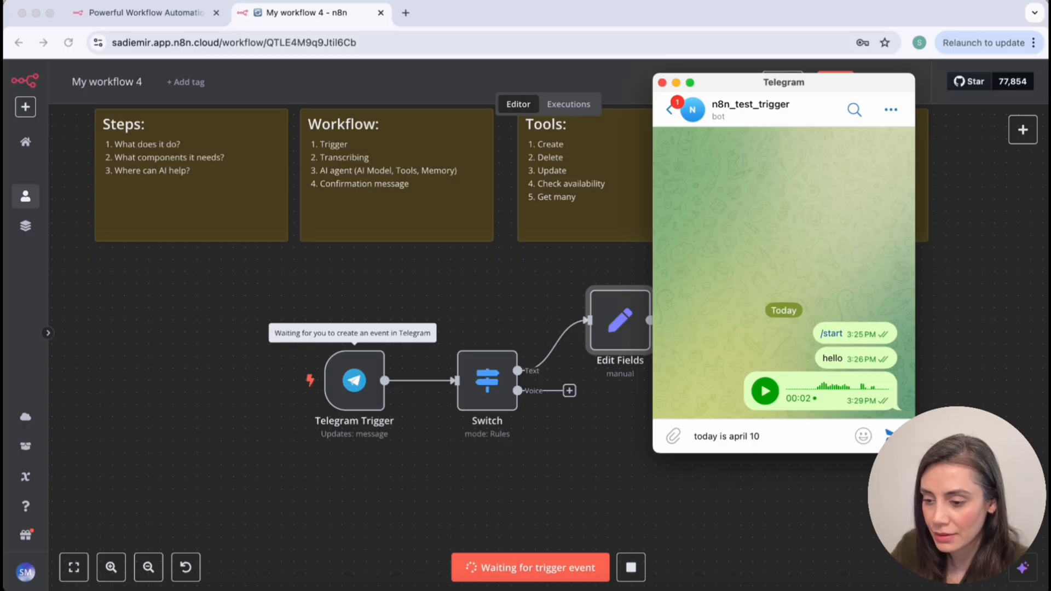
key("Return")
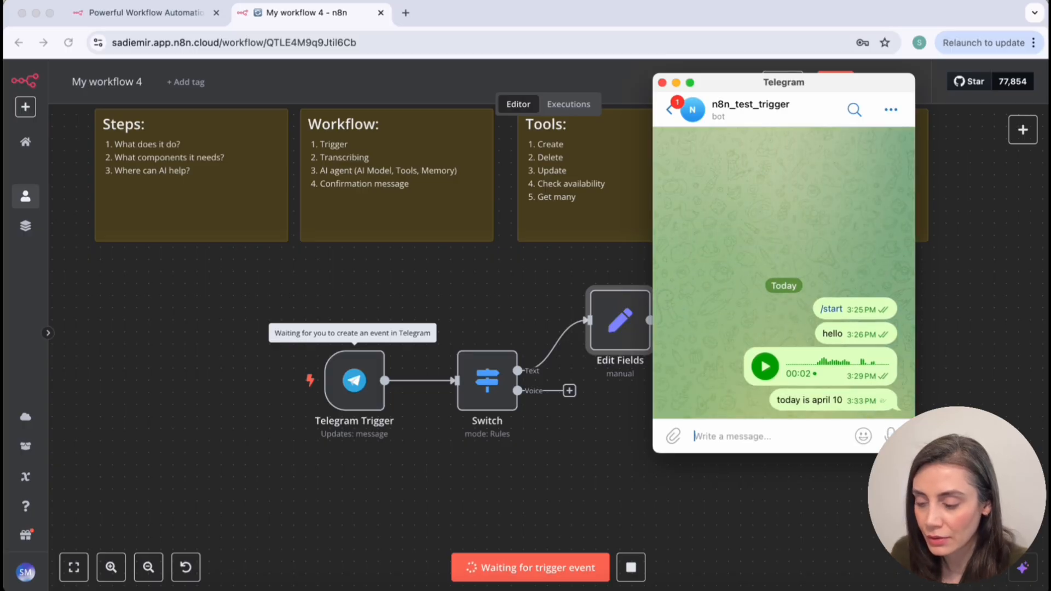
Step: Map the incoming message text into Edit Fields as the string message.text using Manual Mapping, and test the node
double_click(621, 320)
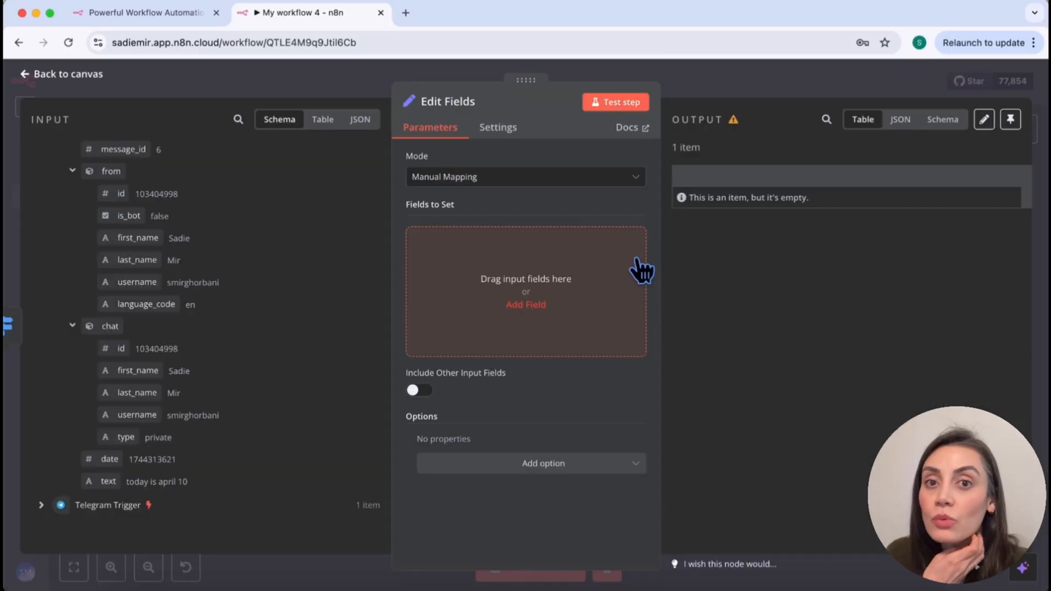
left_click(500, 179)
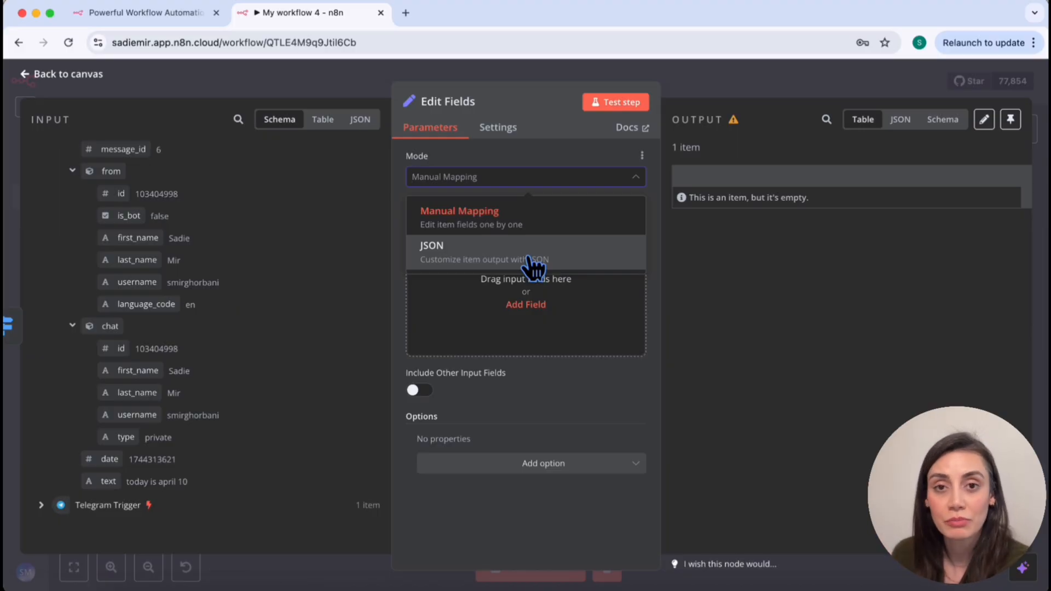
left_click(512, 212)
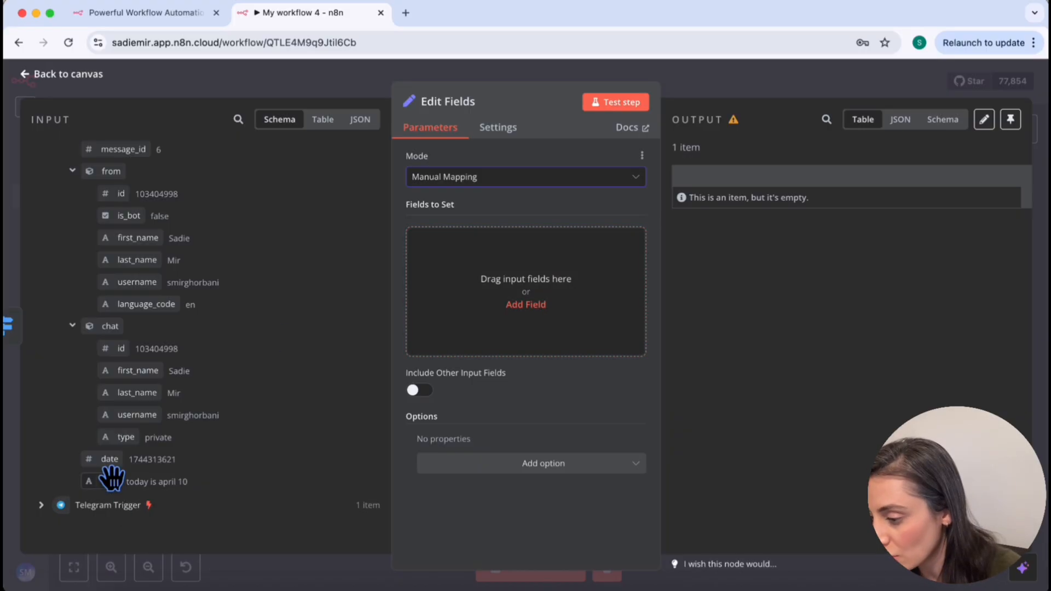
left_click_drag(104, 481, 539, 301)
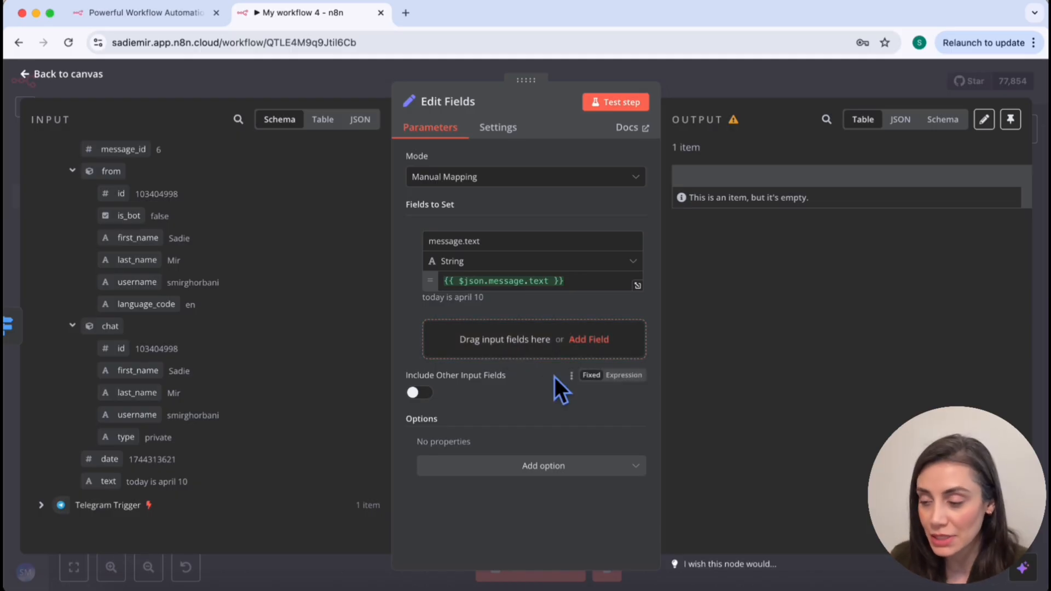
left_click(621, 104)
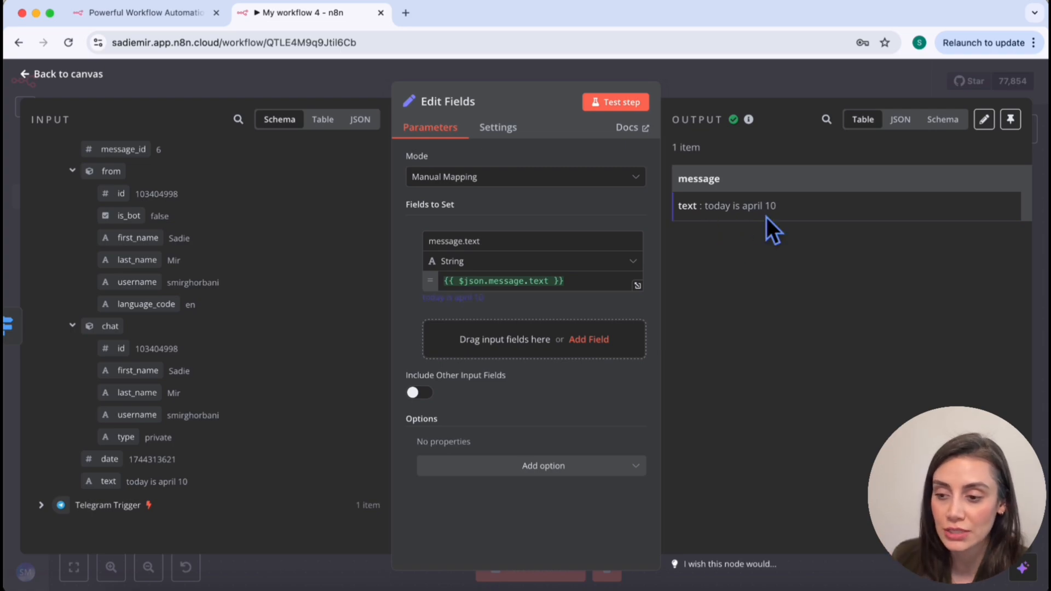
left_click(832, 83)
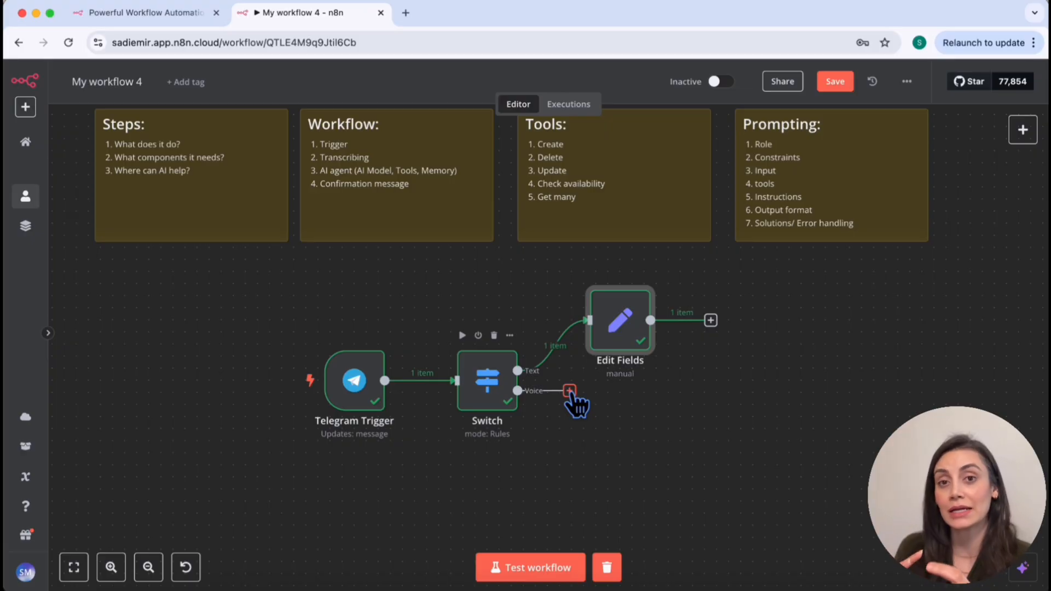
Step: Add a Telegram node with the "Get a file" action to the Switch node's Voice output
left_click(569, 390)
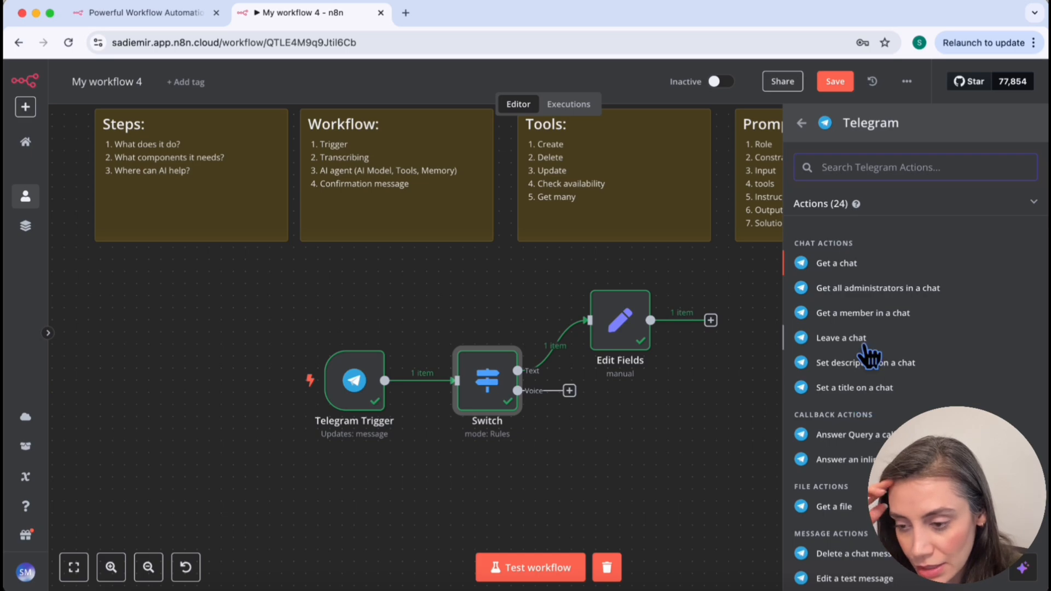
scroll(871, 357, "down", 3)
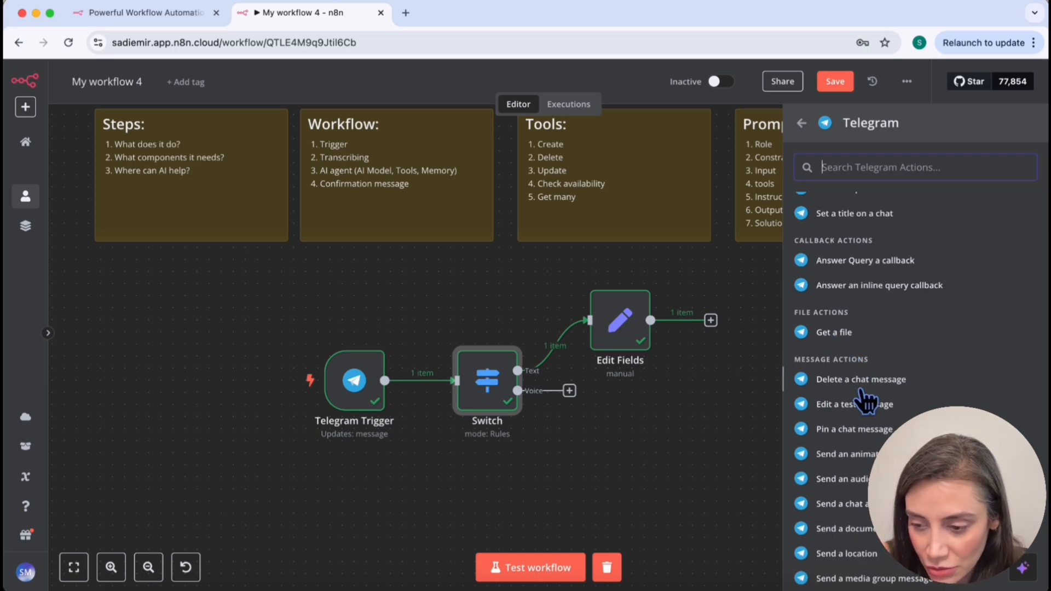
scroll(860, 435, "down", 1)
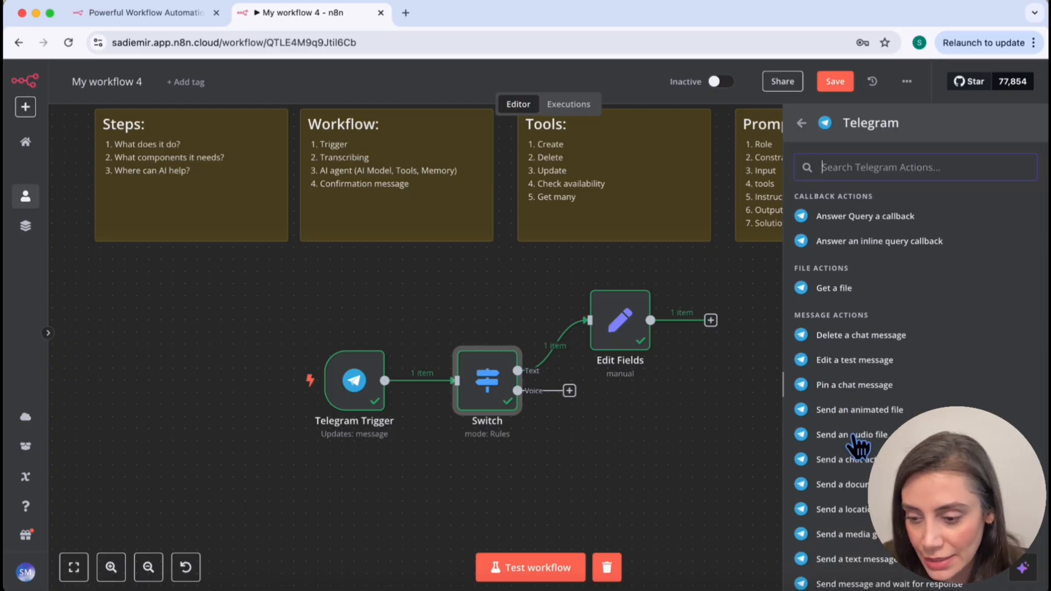
scroll(871, 418, "up", 2)
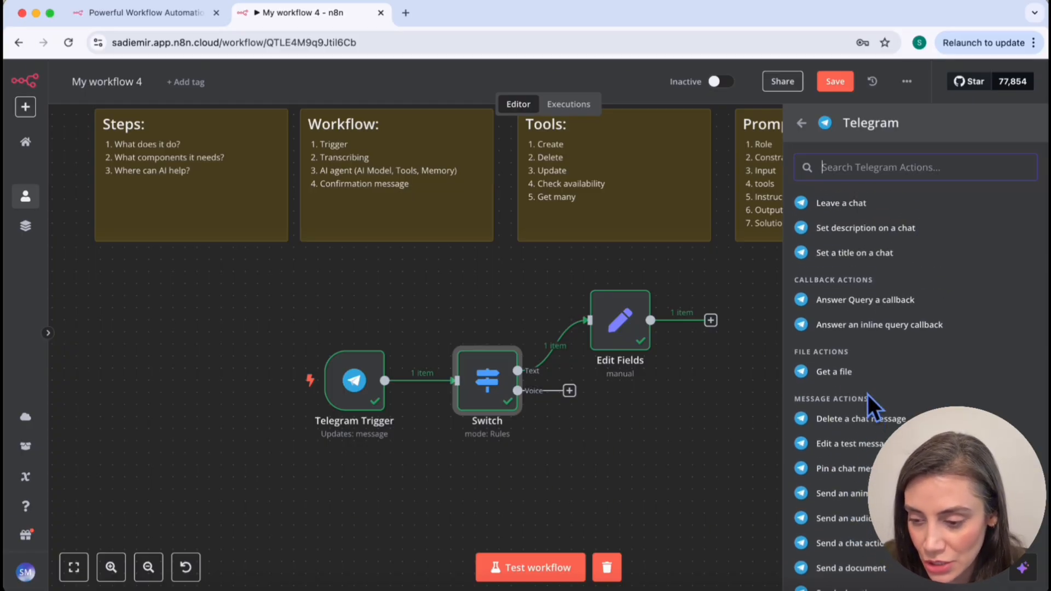
left_click(835, 373)
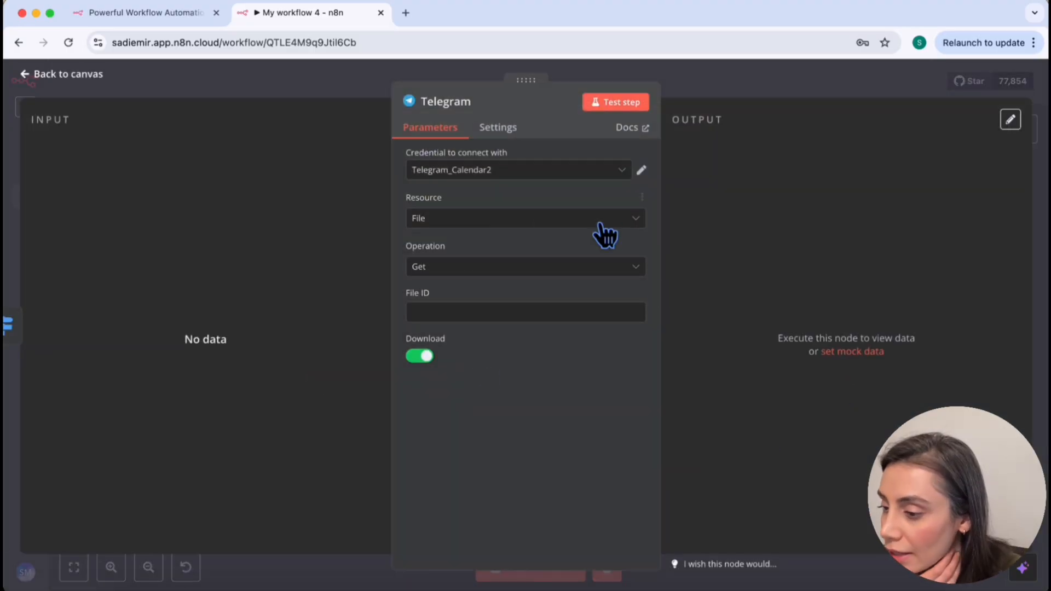
Step: Check the Telegram Trigger's credential and set the Telegram file node to the same one, n8n_telegram_trigger
left_click(608, 174)
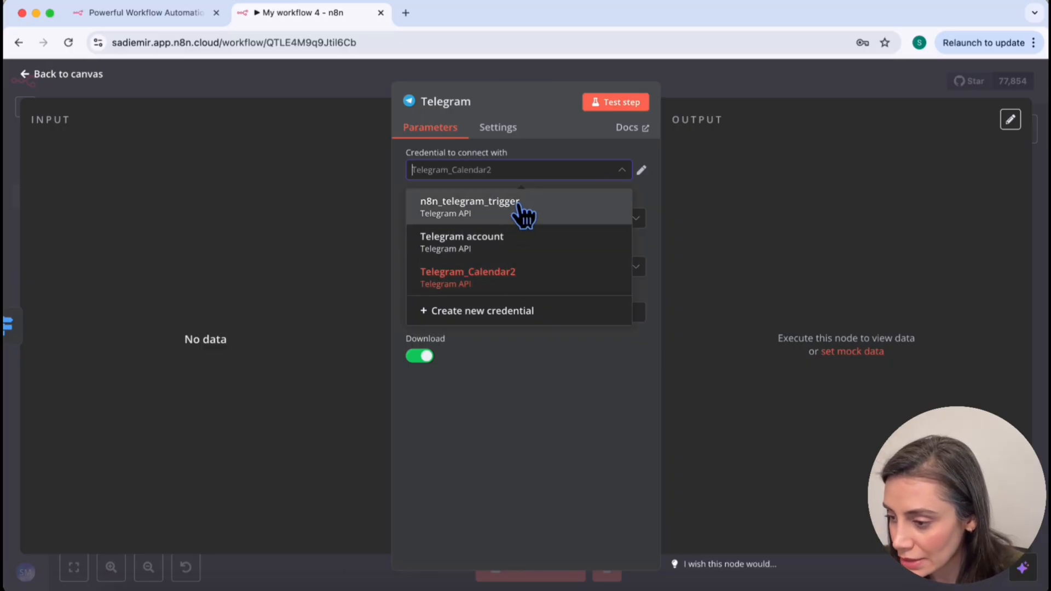
left_click(742, 80)
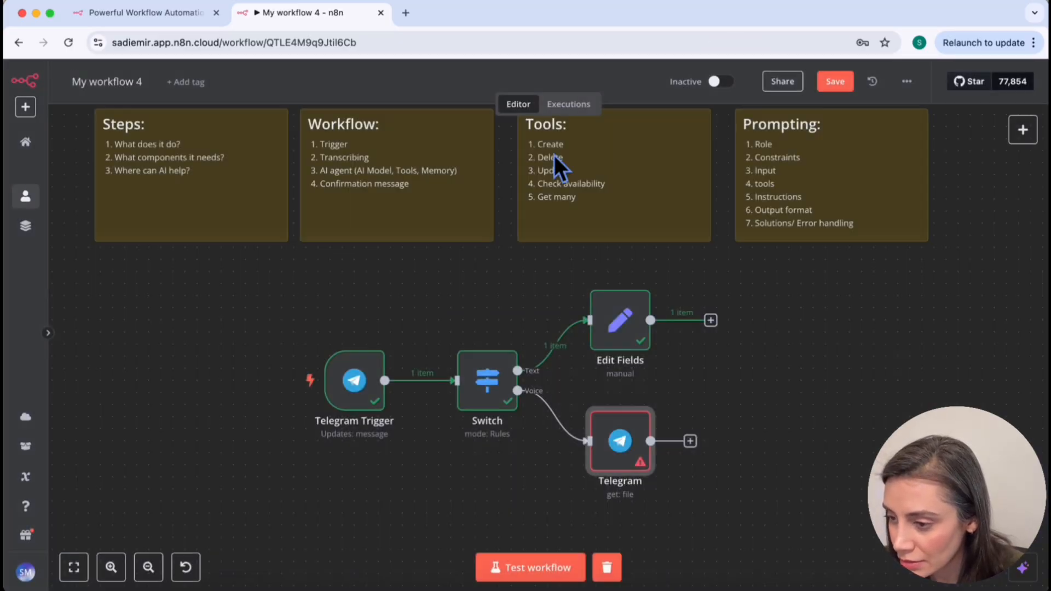
double_click(354, 380)
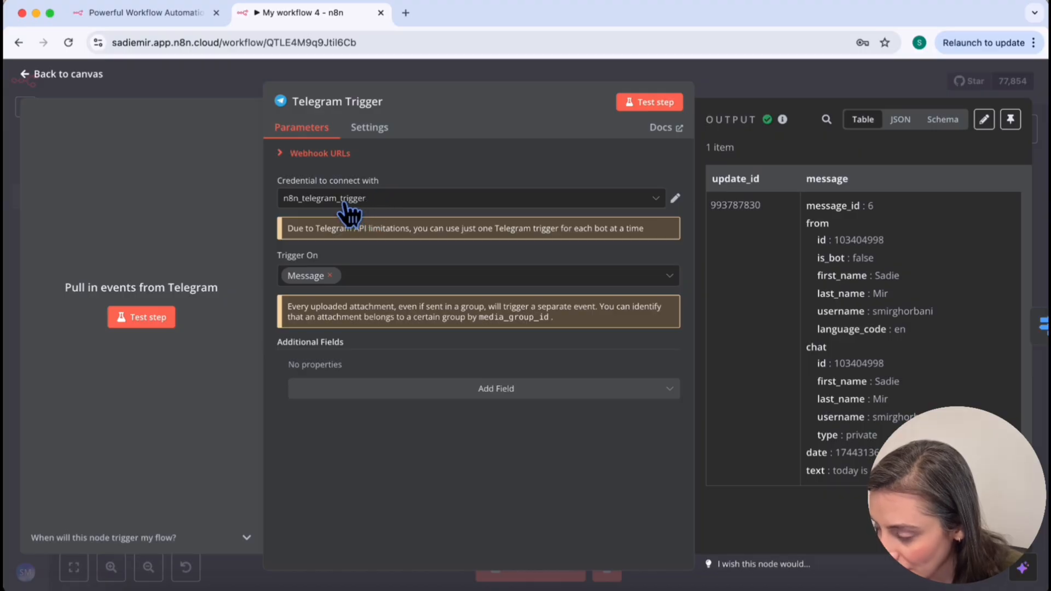
left_click(787, 80)
double_click(620, 435)
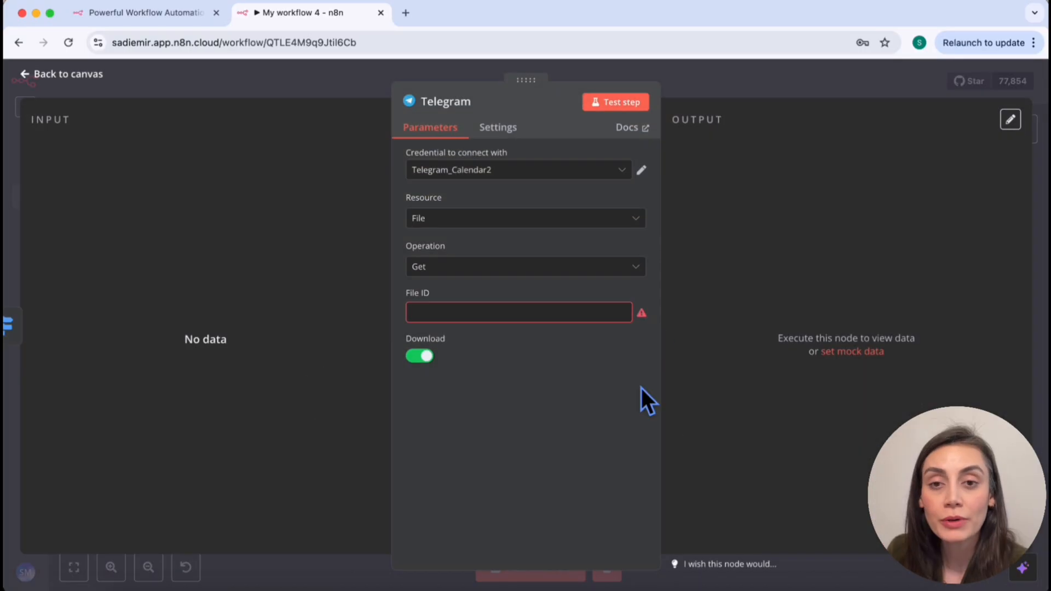
left_click(512, 177)
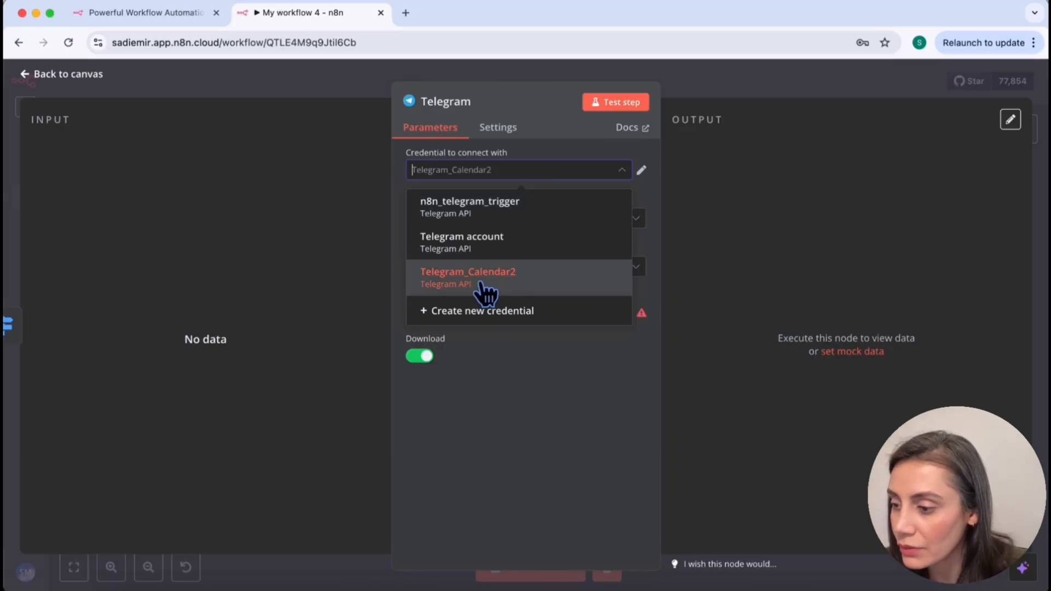
left_click(486, 207)
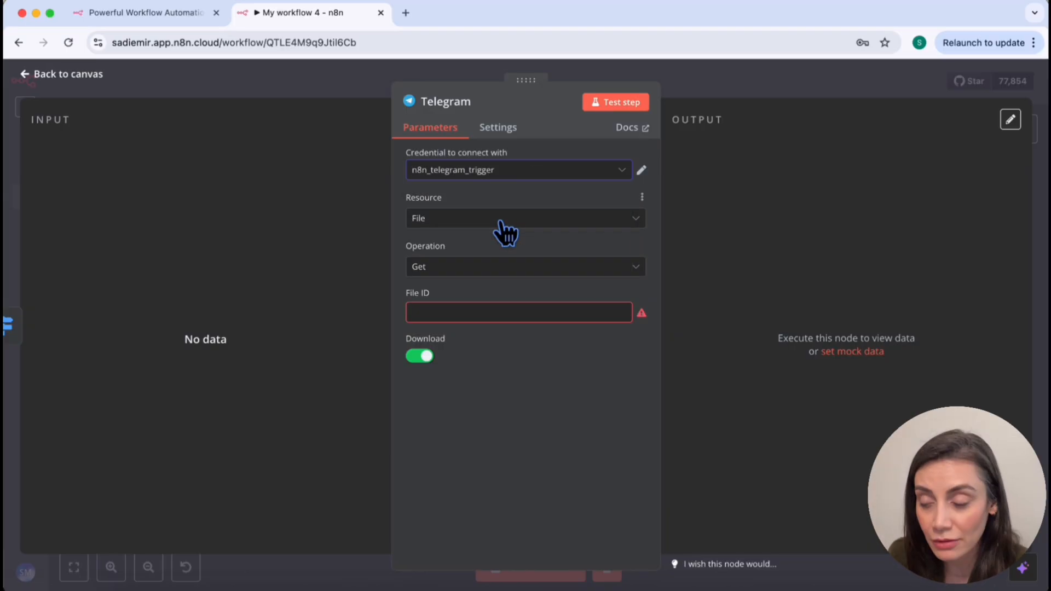
Step: Confirm File as the resource and Get as the operation in the Telegram file node, and return to the canvas
left_click(500, 222)
left_click(501, 220)
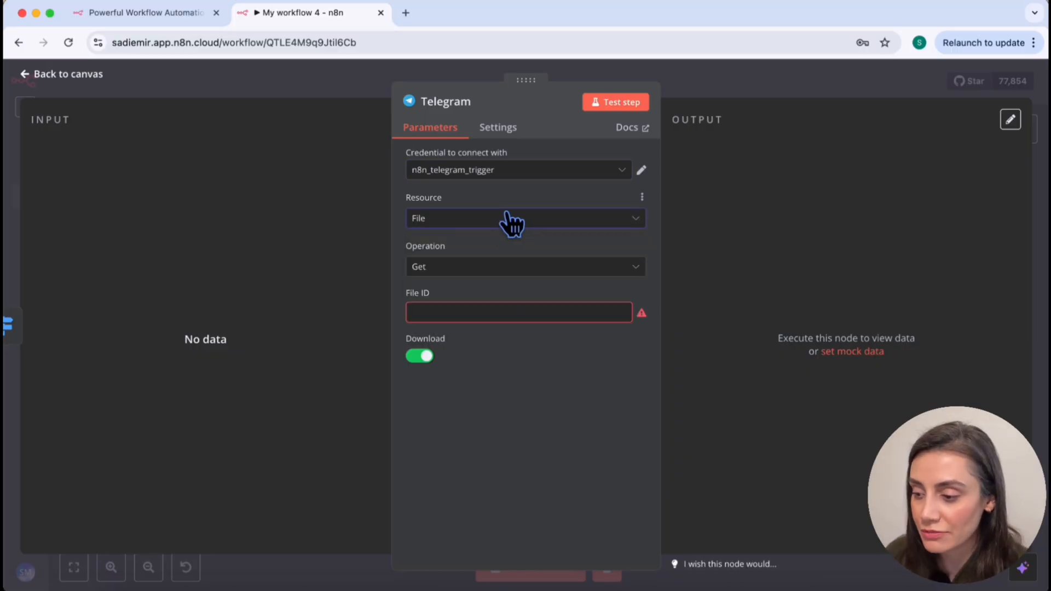
left_click(509, 218)
left_click(433, 302)
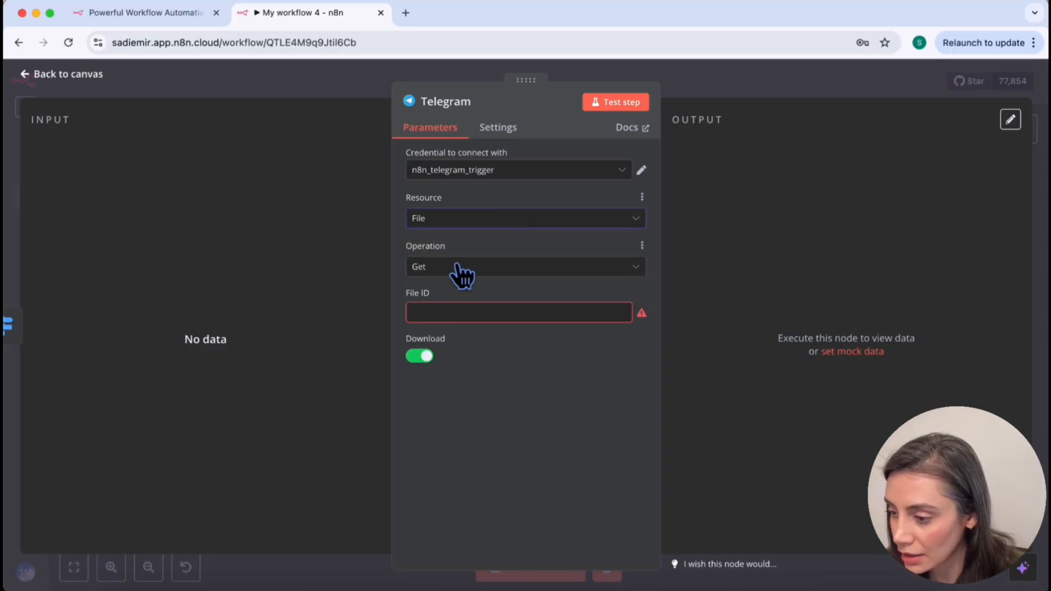
left_click(463, 268)
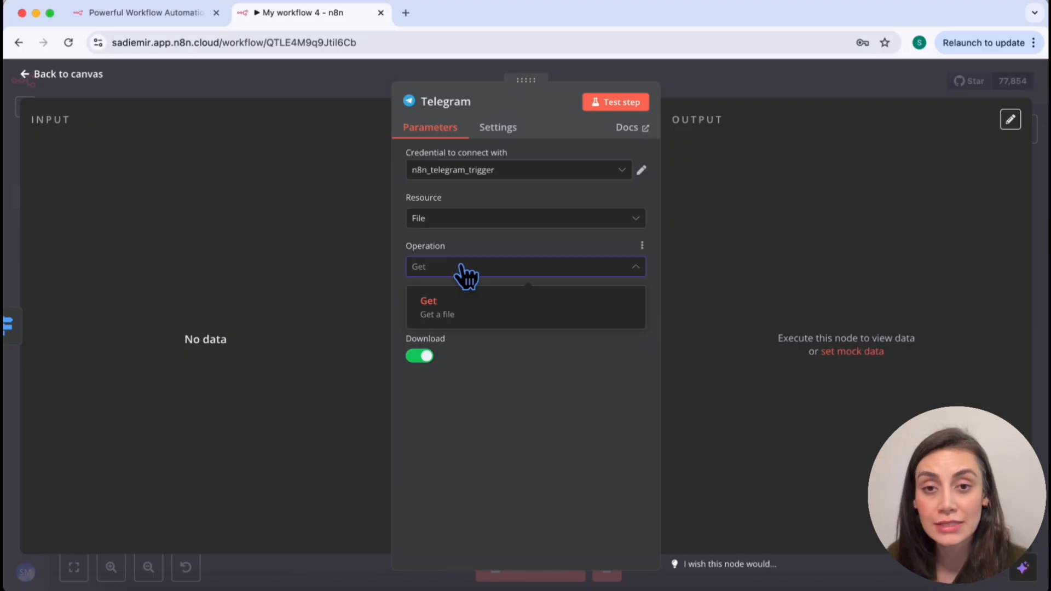
left_click(467, 295)
left_click(461, 315)
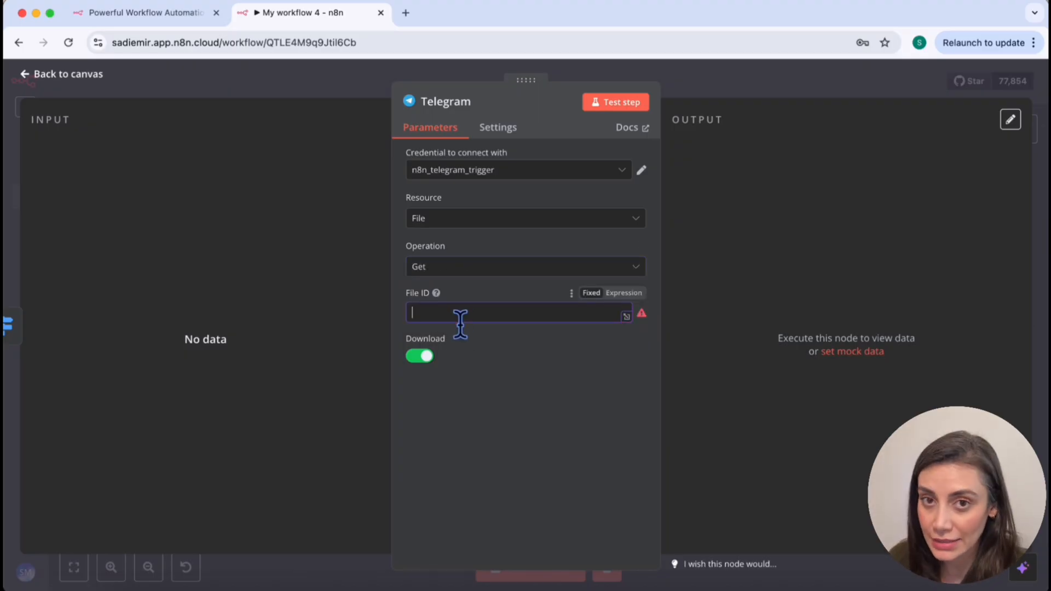
left_click(770, 86)
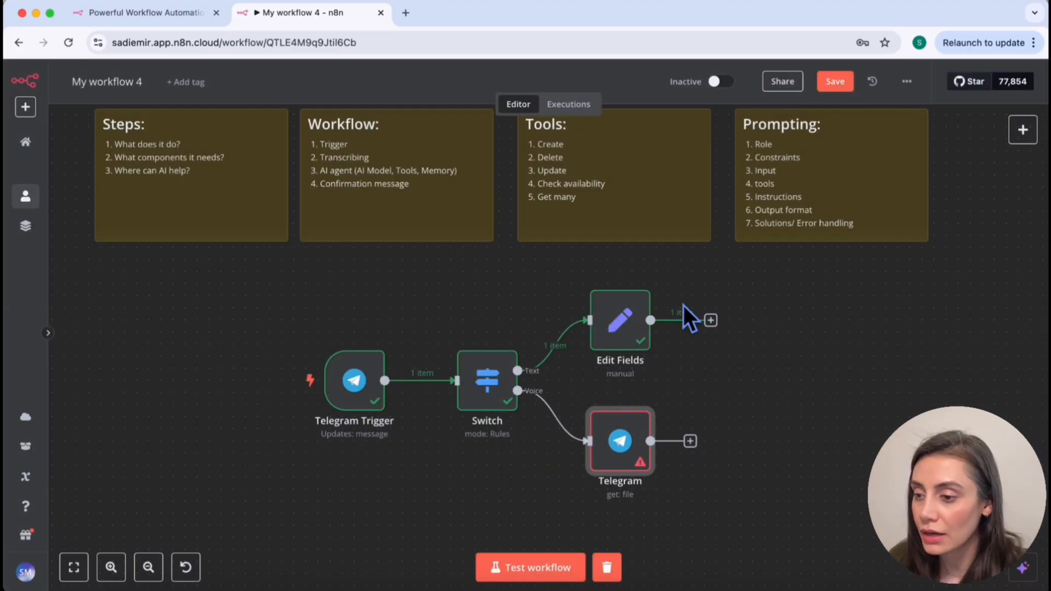
double_click(624, 445)
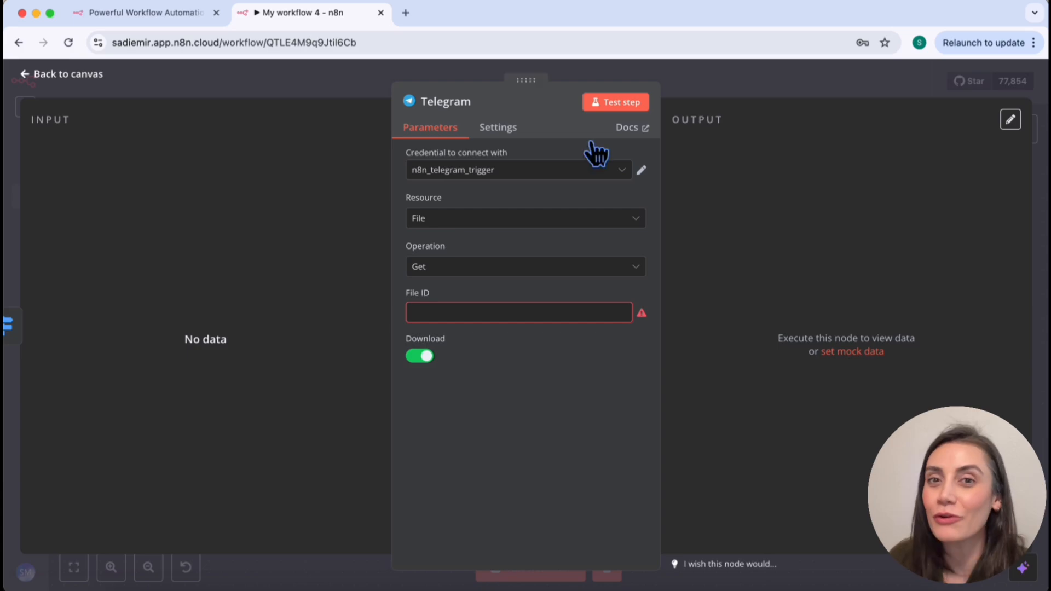
left_click(783, 84)
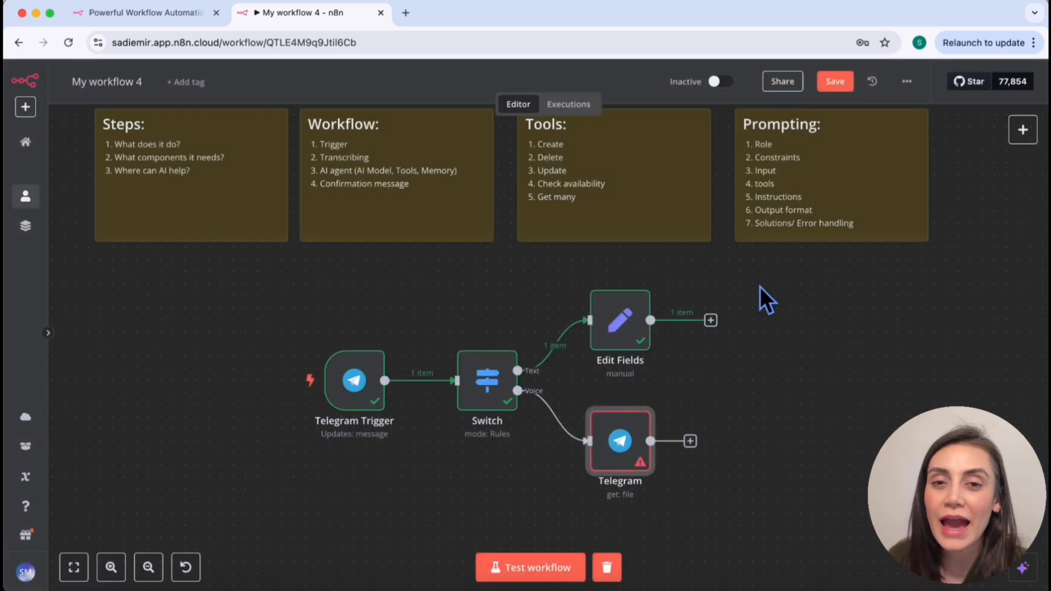
Step: Clear the execution data and try to run a workflow test
left_click(608, 569)
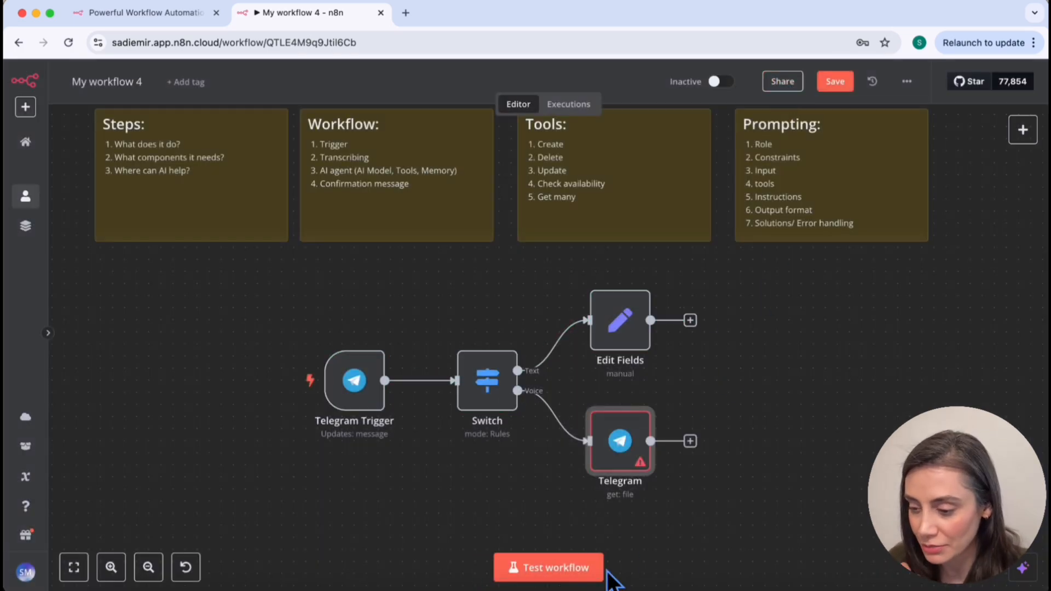
left_click(560, 568)
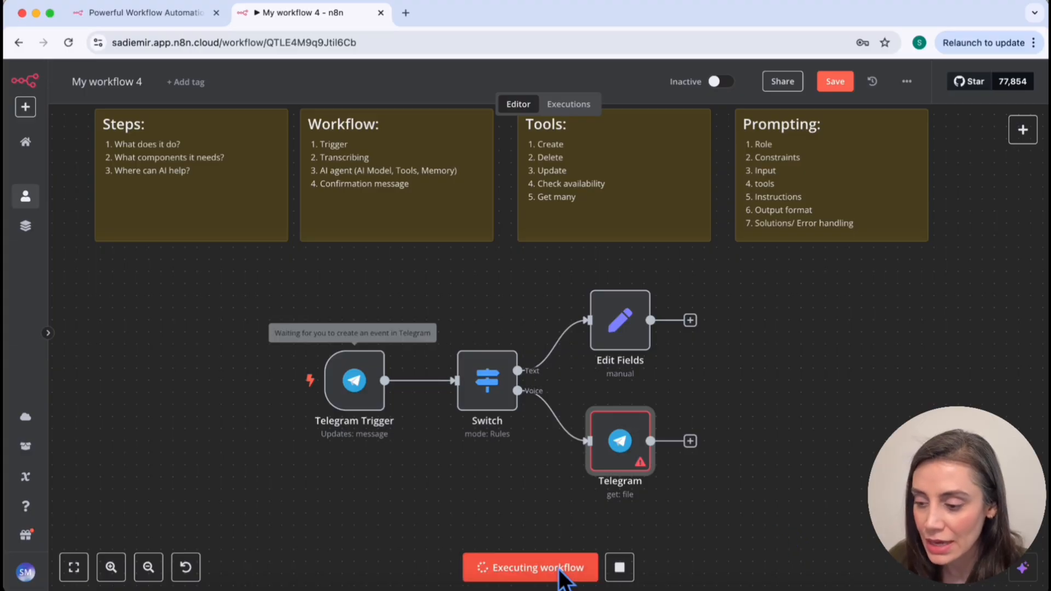
left_click(562, 573)
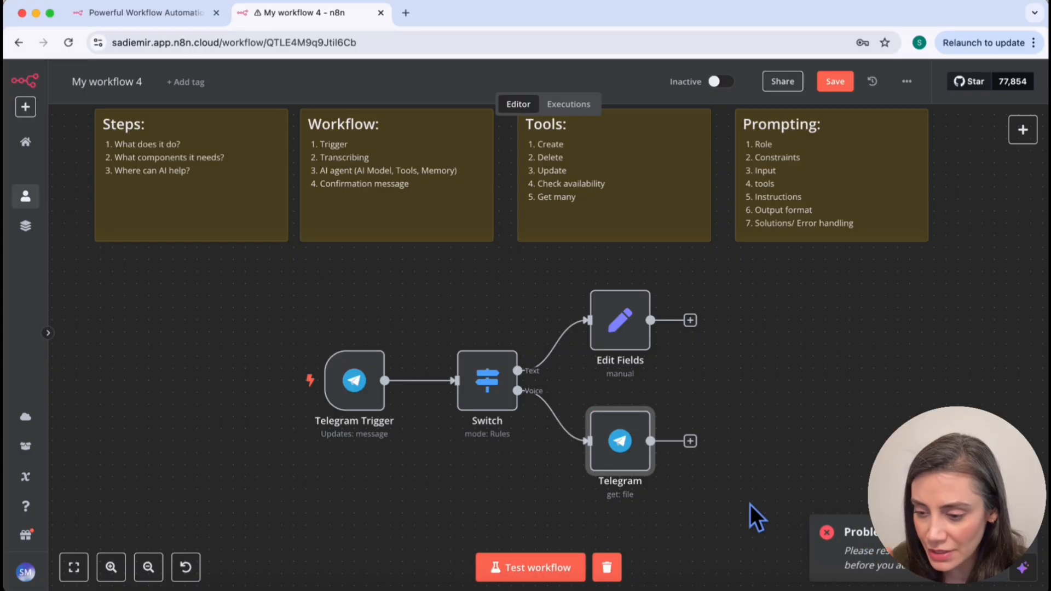
Step: Enter 123 as a placeholder File ID in the Telegram file node and return to the canvas
double_click(624, 455)
double_click(471, 313)
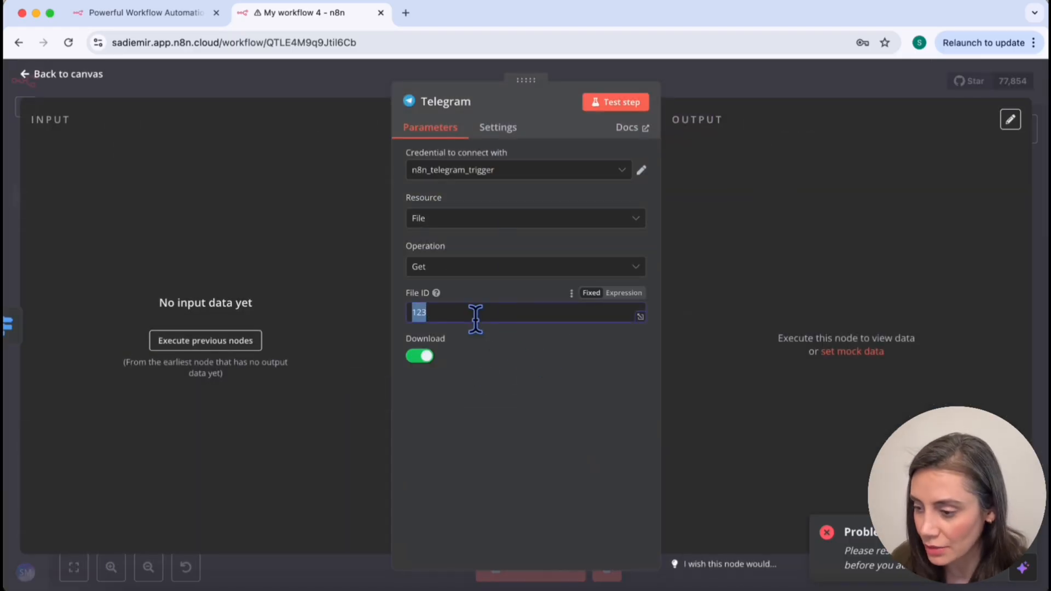
key("BackSpace")
type("123")
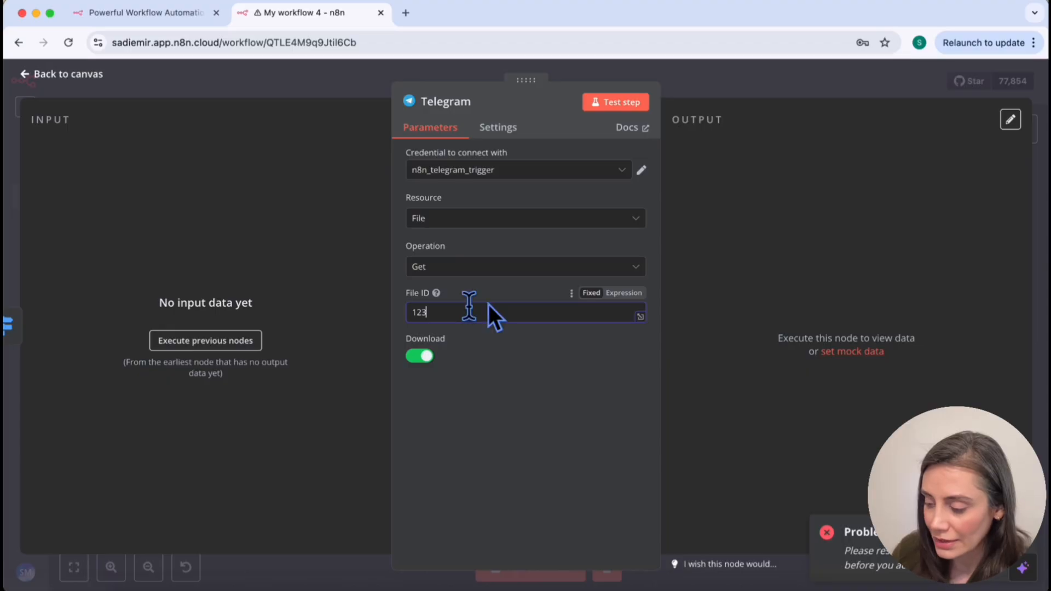
left_click(745, 85)
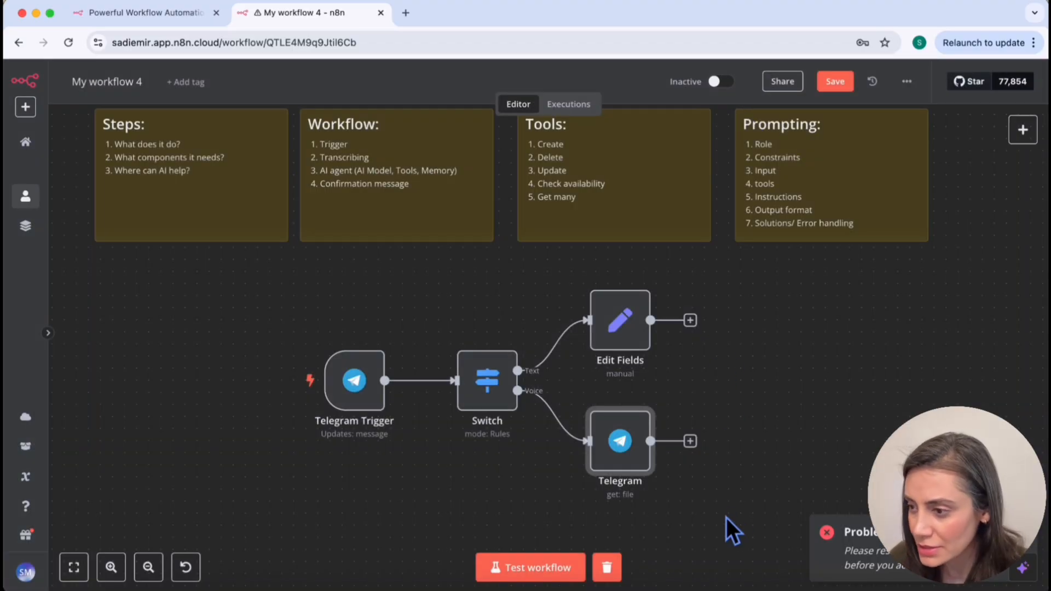
Step: Start a workflow test and send the n8n_test_trigger bot a short voice message in Telegram
left_click(569, 568)
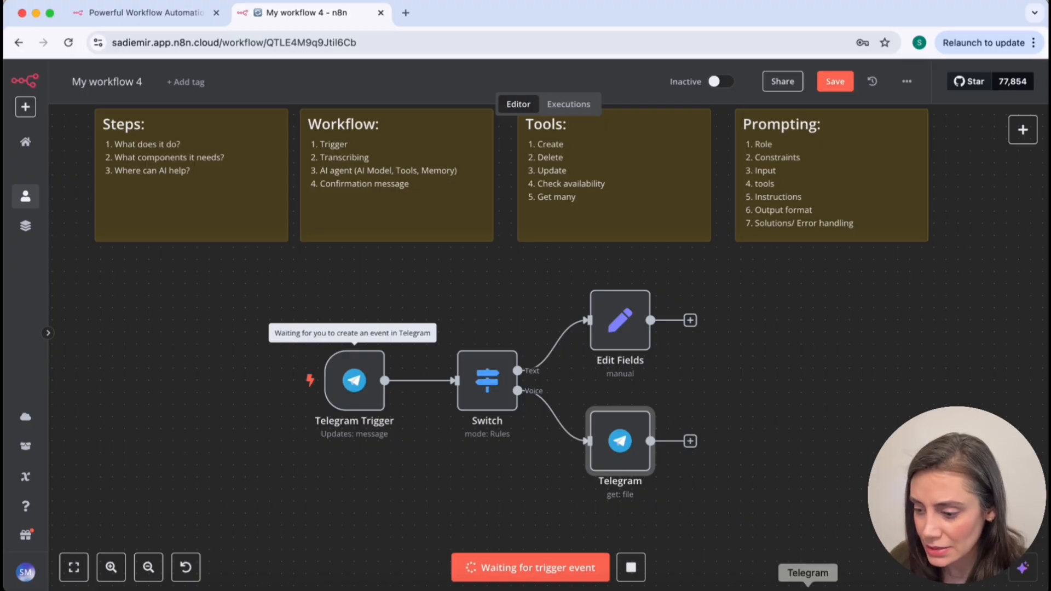
left_click(809, 586)
mouse_move(864, 436)
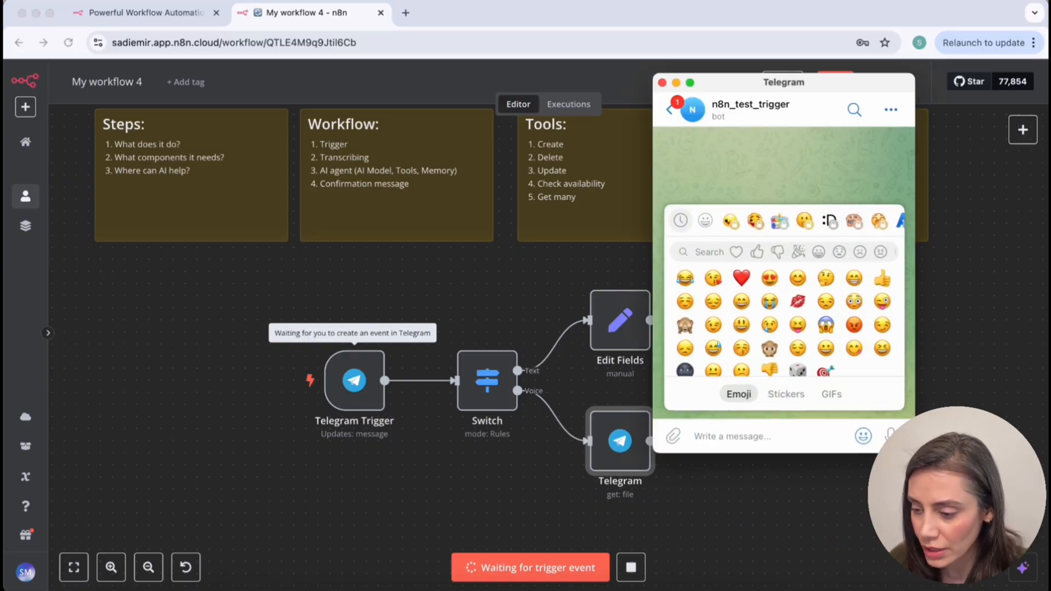
left_click(889, 436)
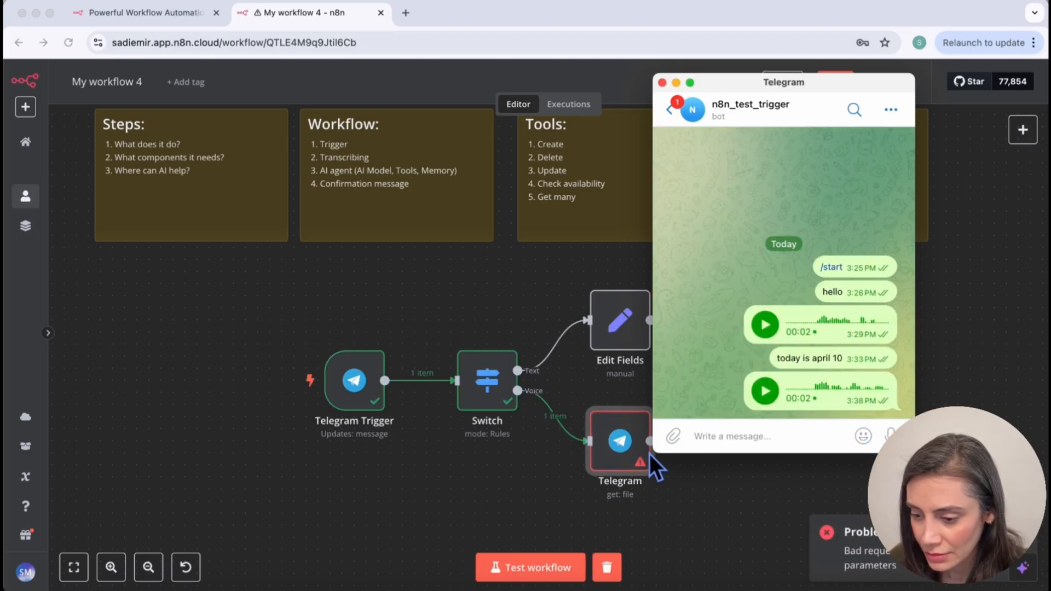
Step: Replace the Telegram file node's placeholder File ID with the Switch input's {{ $json.message.voice.file_id }} expression and test the node
double_click(624, 442)
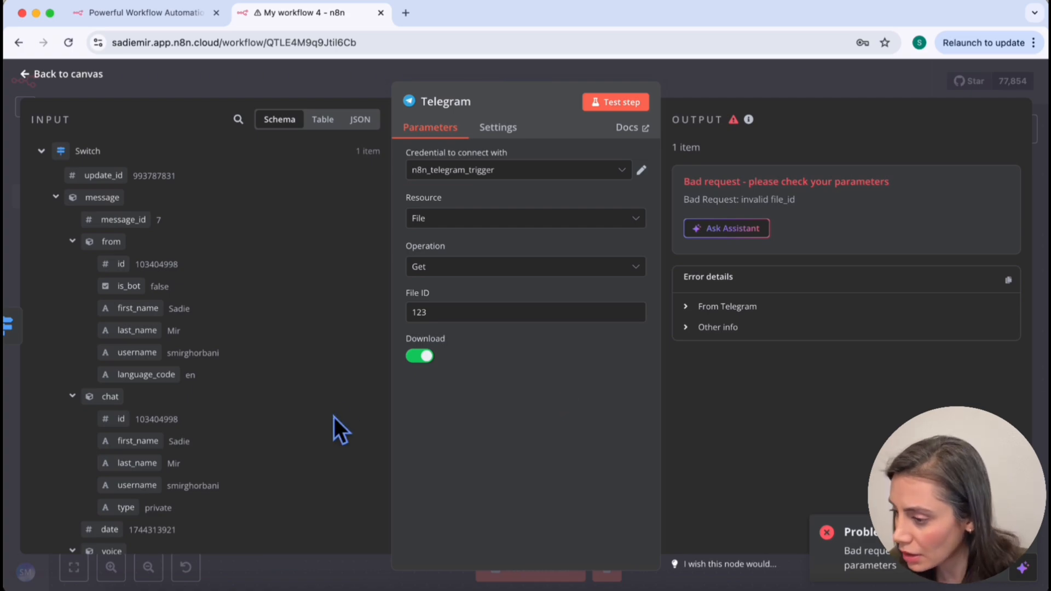
scroll(334, 418, "down", 10)
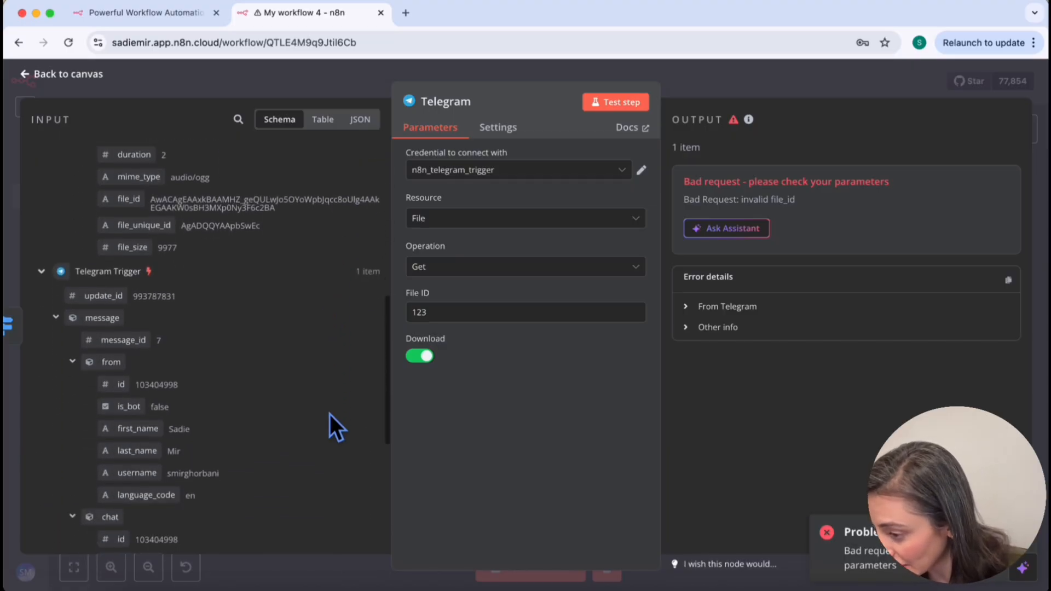
scroll(330, 415, "up", 5)
scroll(330, 416, "down", 5)
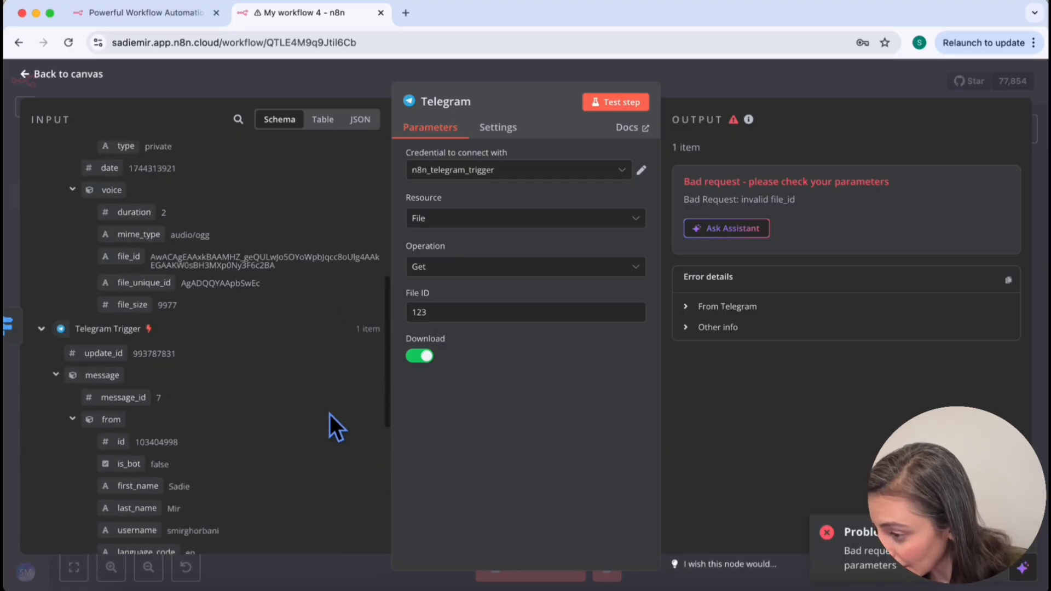
scroll(330, 415, "up", 5)
scroll(330, 415, "up", 5)
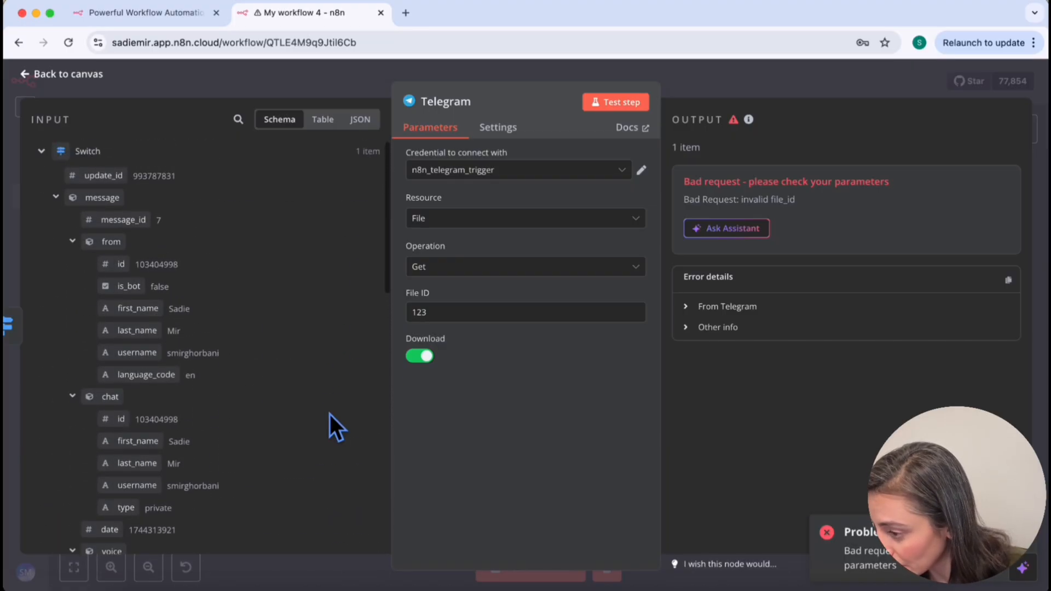
scroll(330, 414, "down", 7)
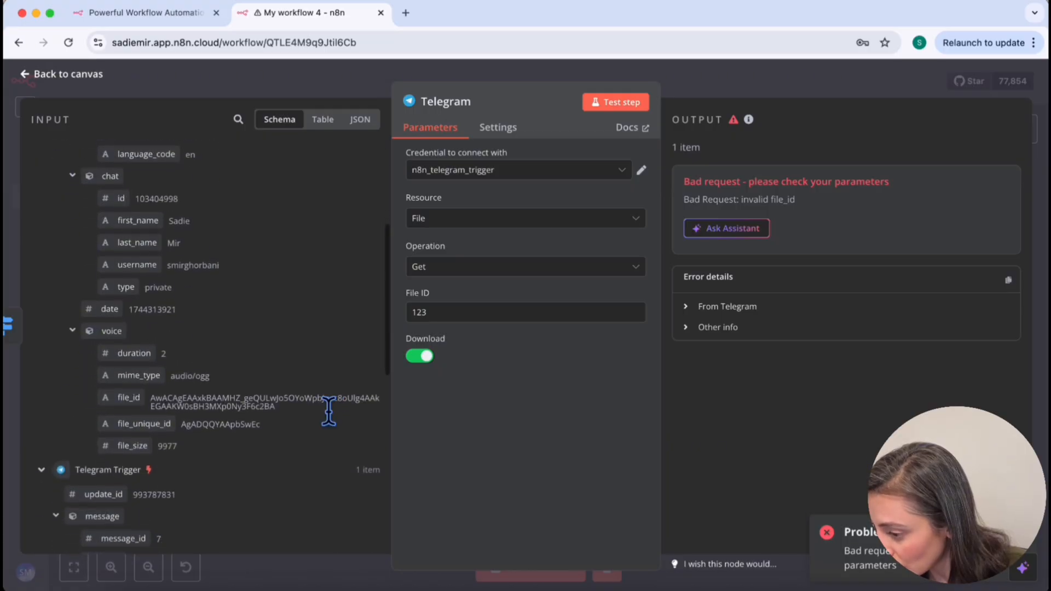
left_click_drag(123, 395, 439, 312)
left_click(445, 313)
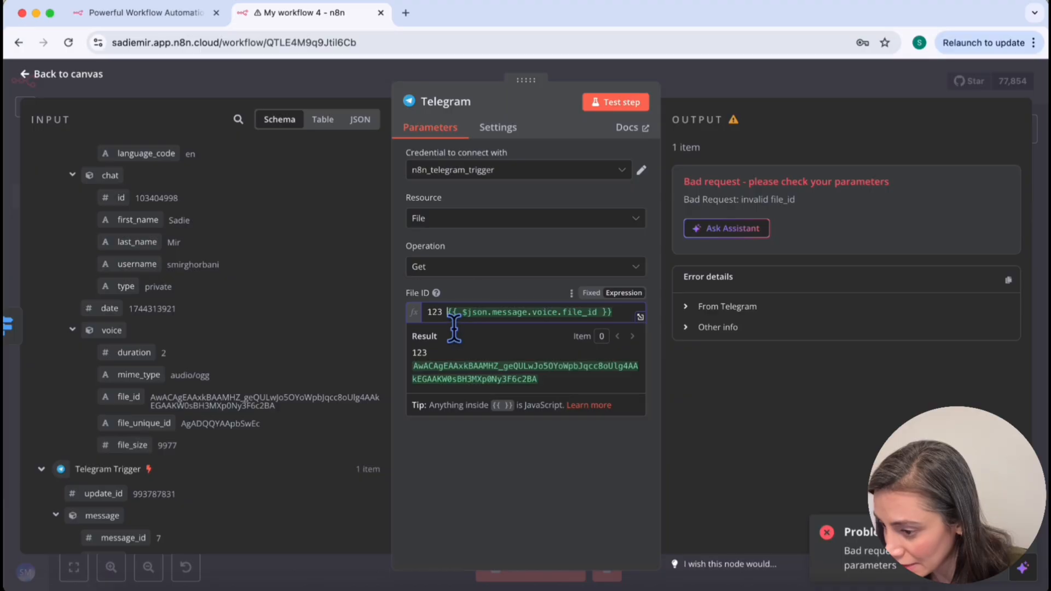
key("BackSpace")
key("BackSpace")
key("BackSpace")
key("BackSpace")
left_click(546, 459)
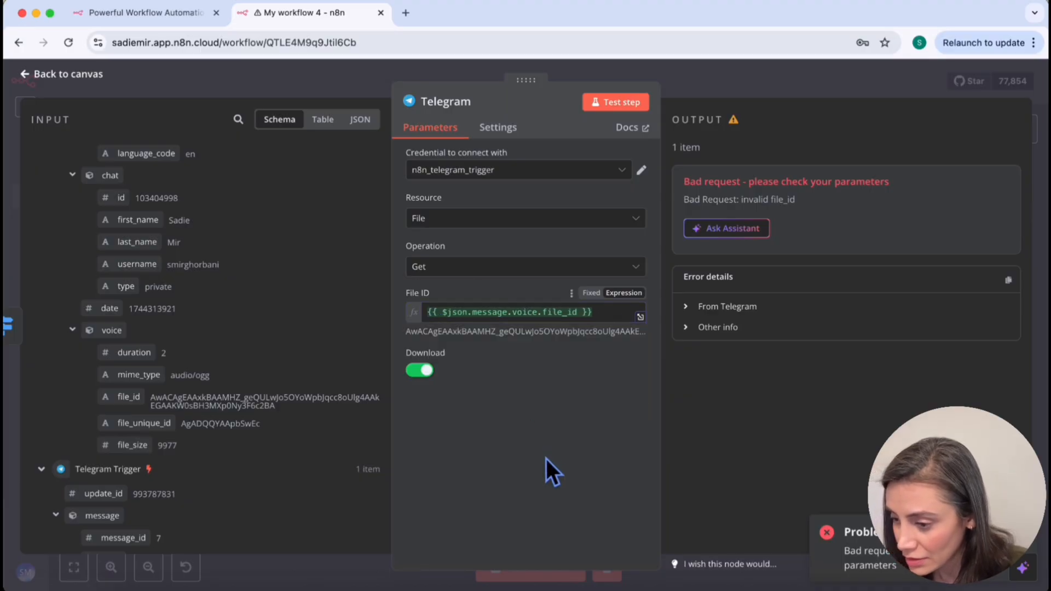
left_click(620, 102)
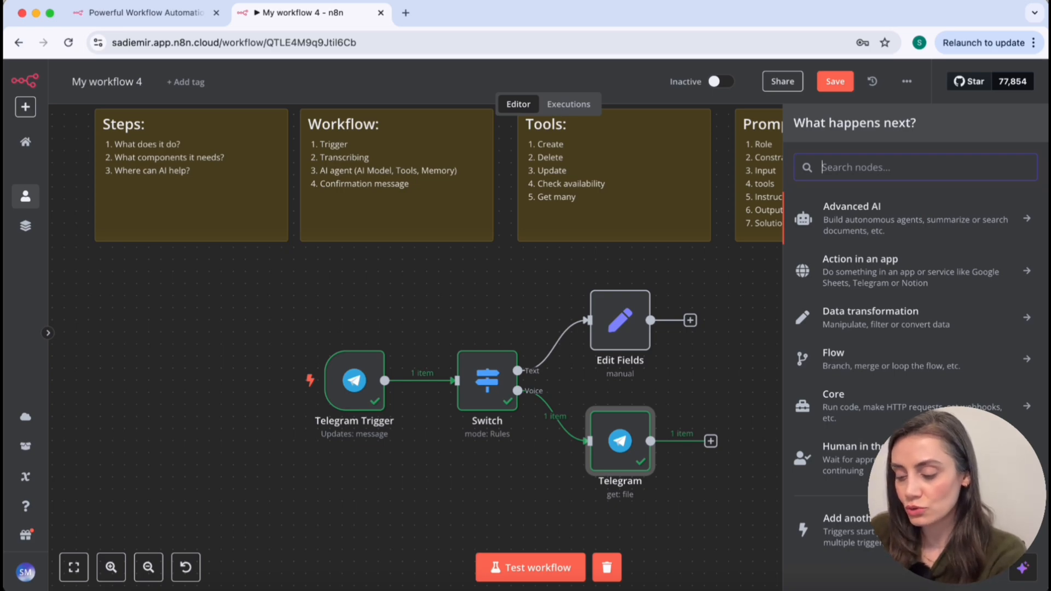
Step: Add an OpenAI node with the "Transcribe a recording" action after the Telegram file node
type("openai")
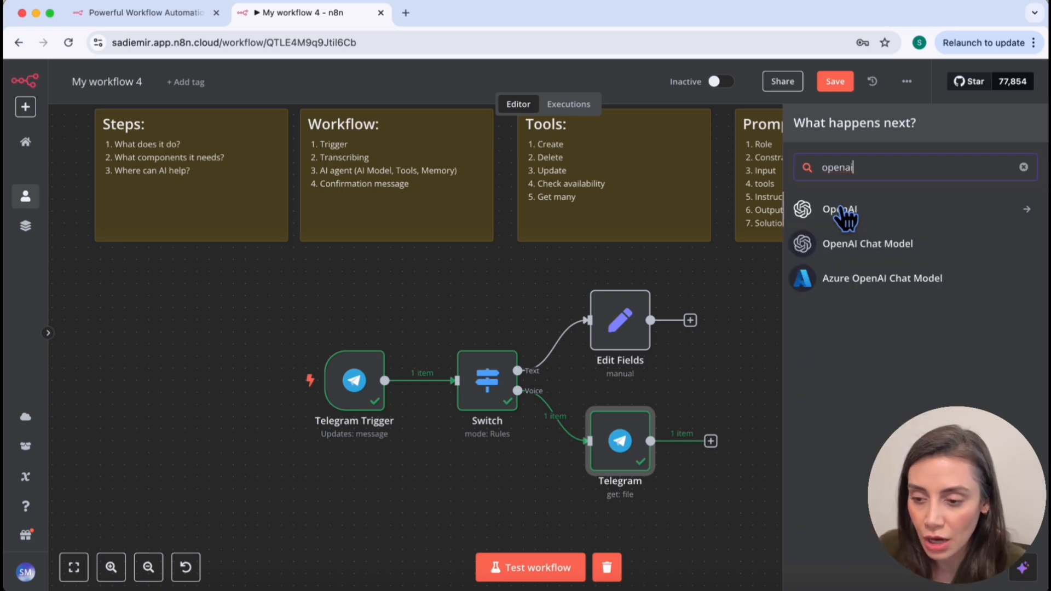
left_click(846, 215)
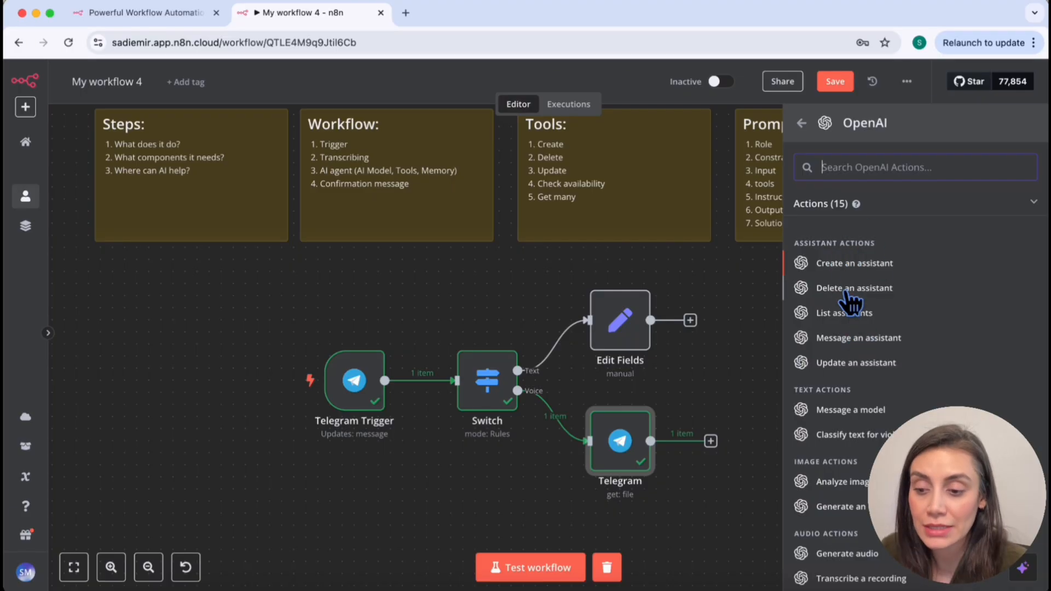
scroll(855, 468, "down", 5)
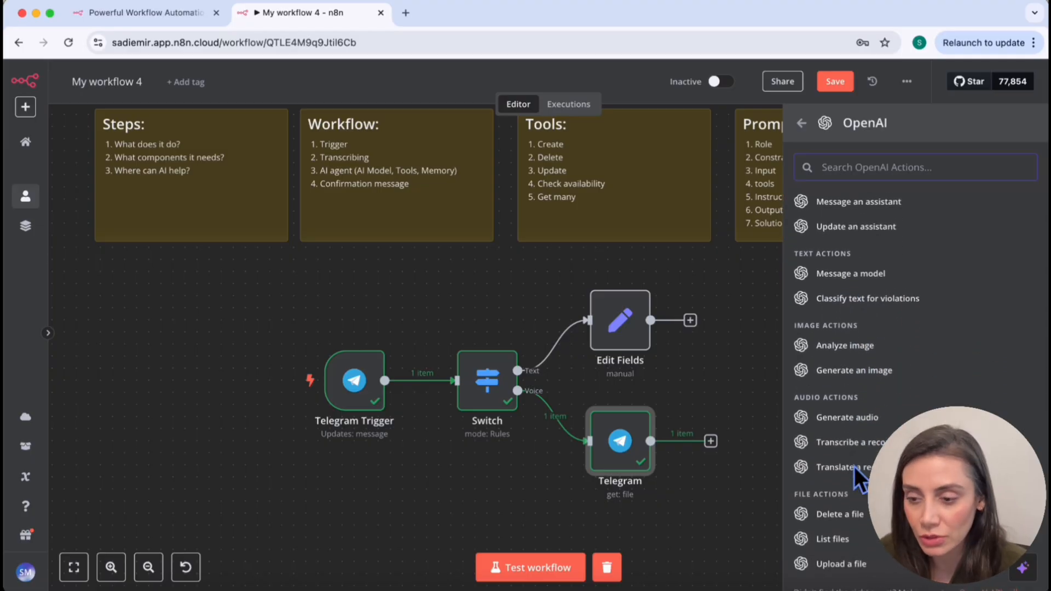
scroll(855, 467, "down", 3)
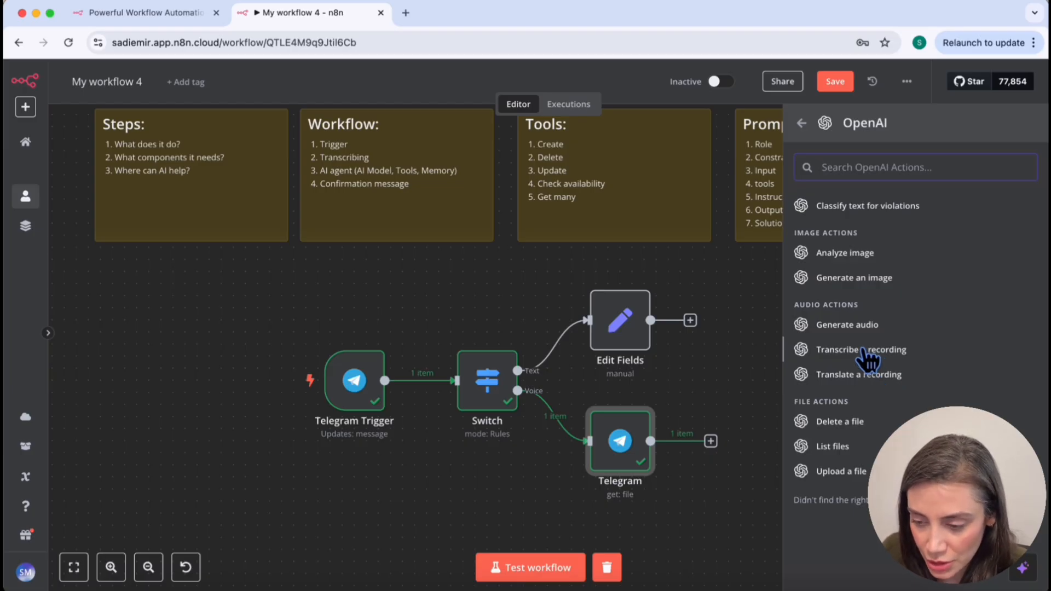
scroll(868, 359, "up", 3)
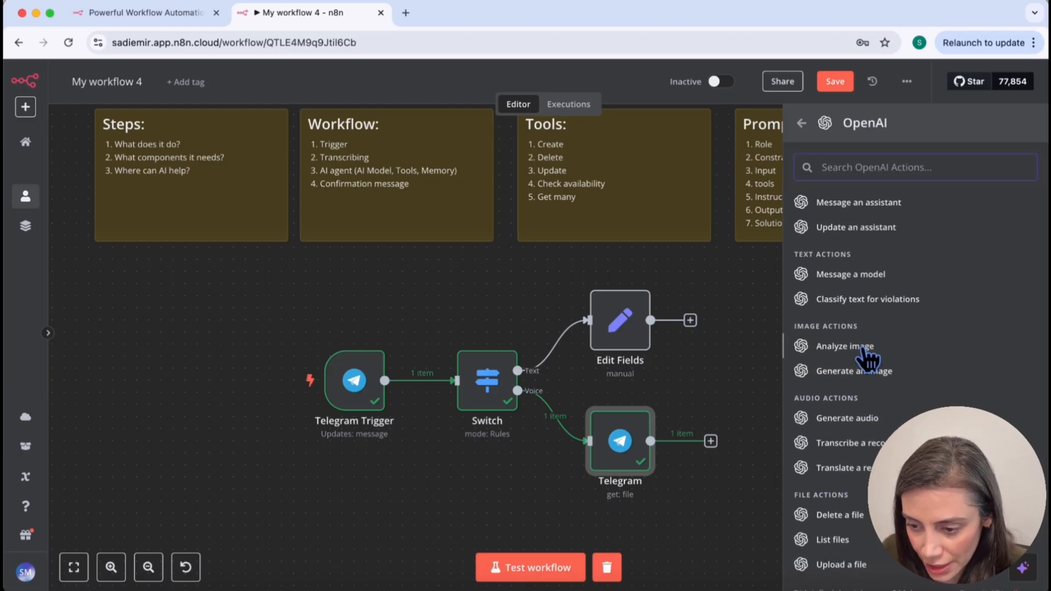
scroll(868, 359, "up", 3)
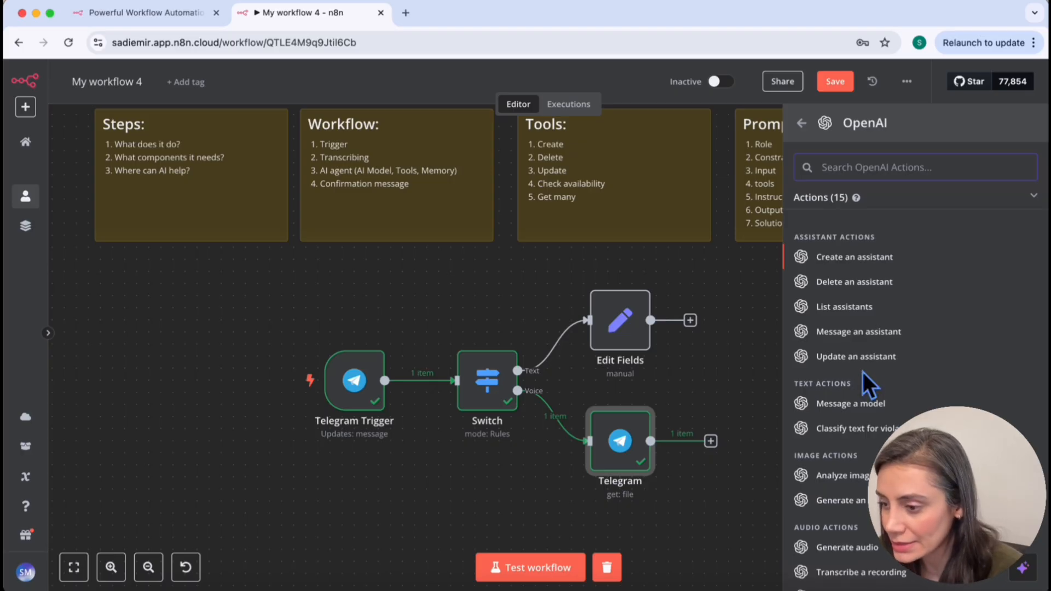
scroll(865, 377, "down", 5)
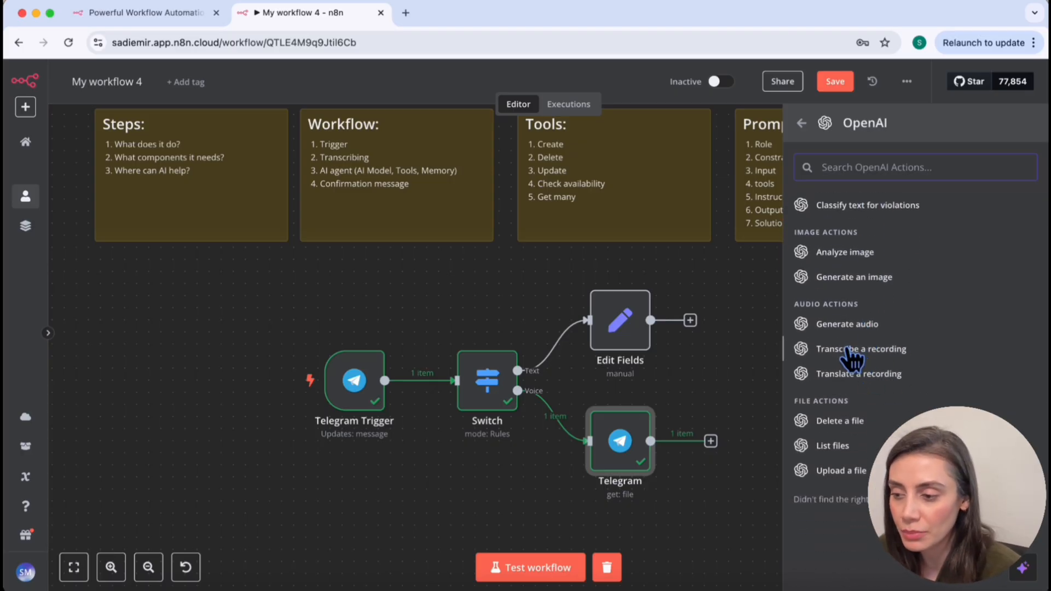
left_click(849, 350)
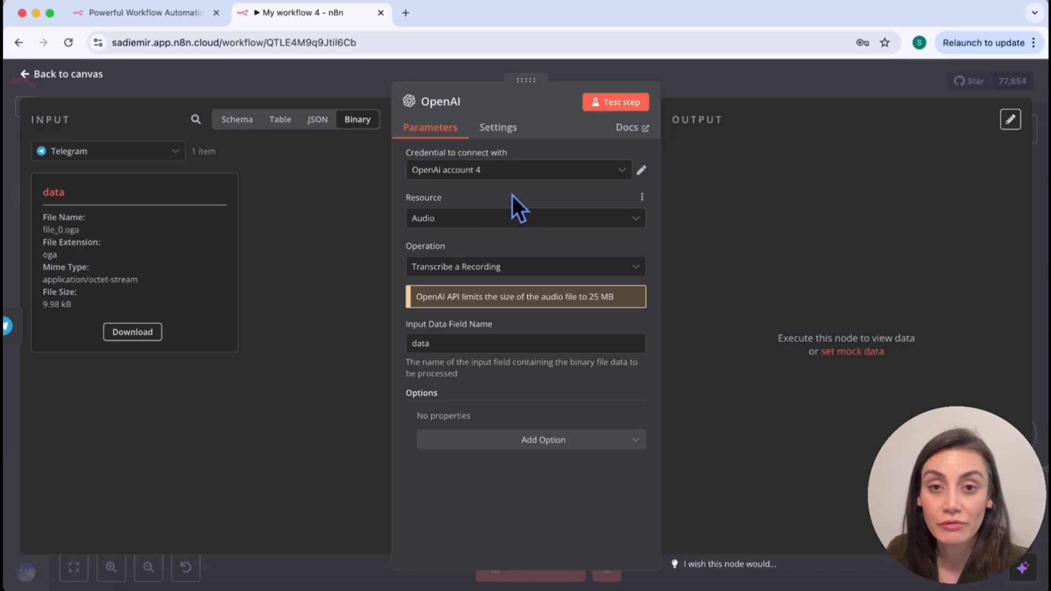
Step: Rename the OpenAI node to "Transcribing Text"
left_click(448, 103)
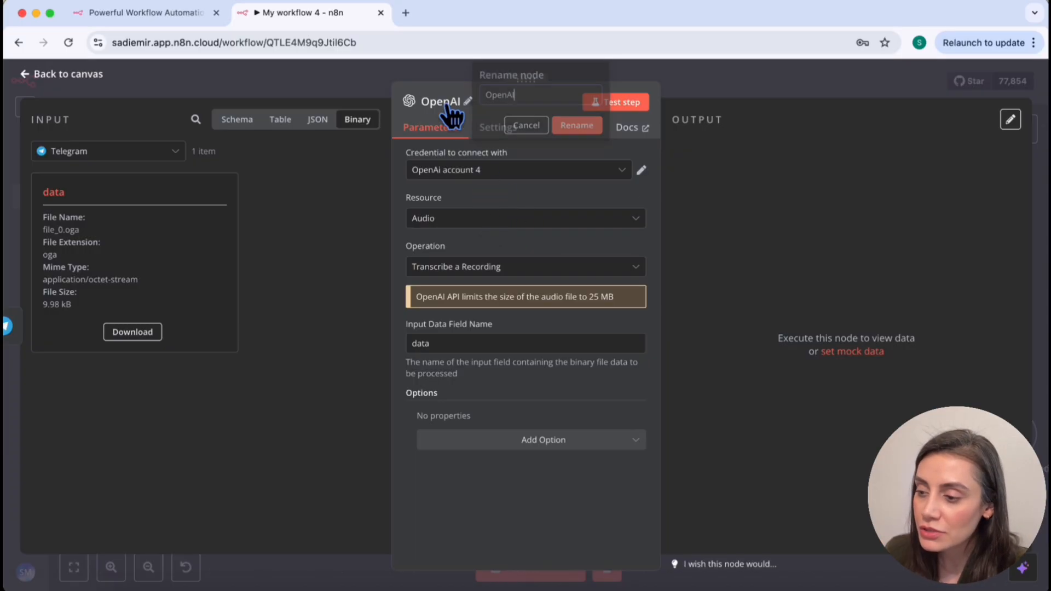
left_click_drag(540, 96, 480, 101)
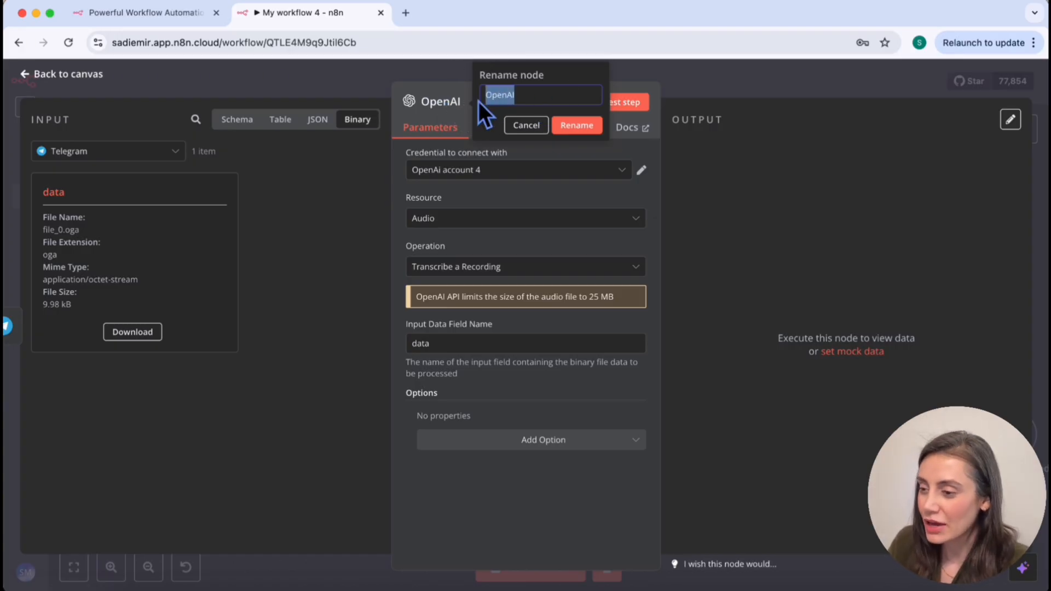
type("Tr")
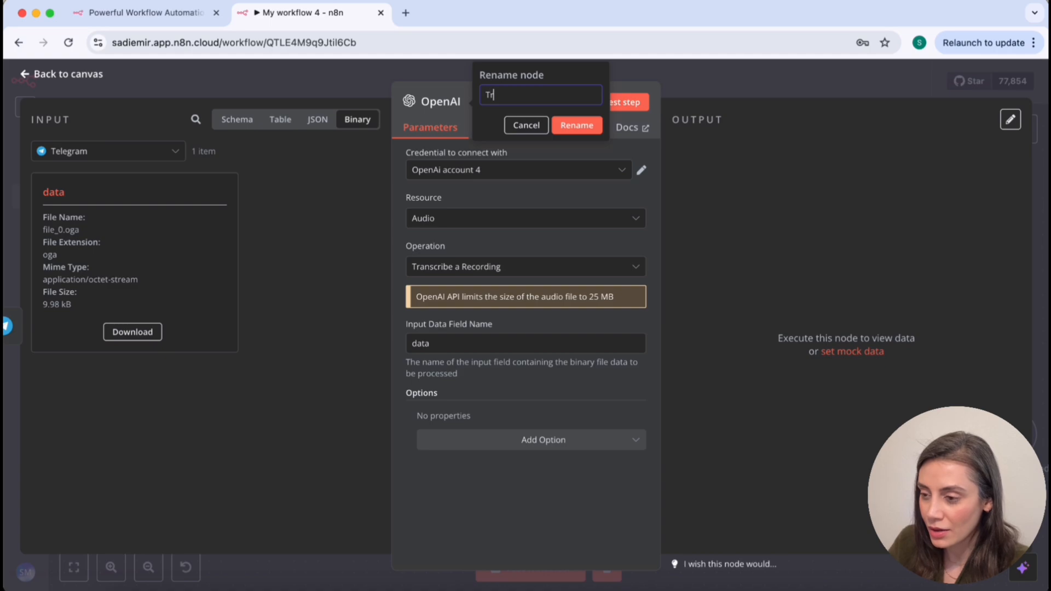
type("anscribe the")
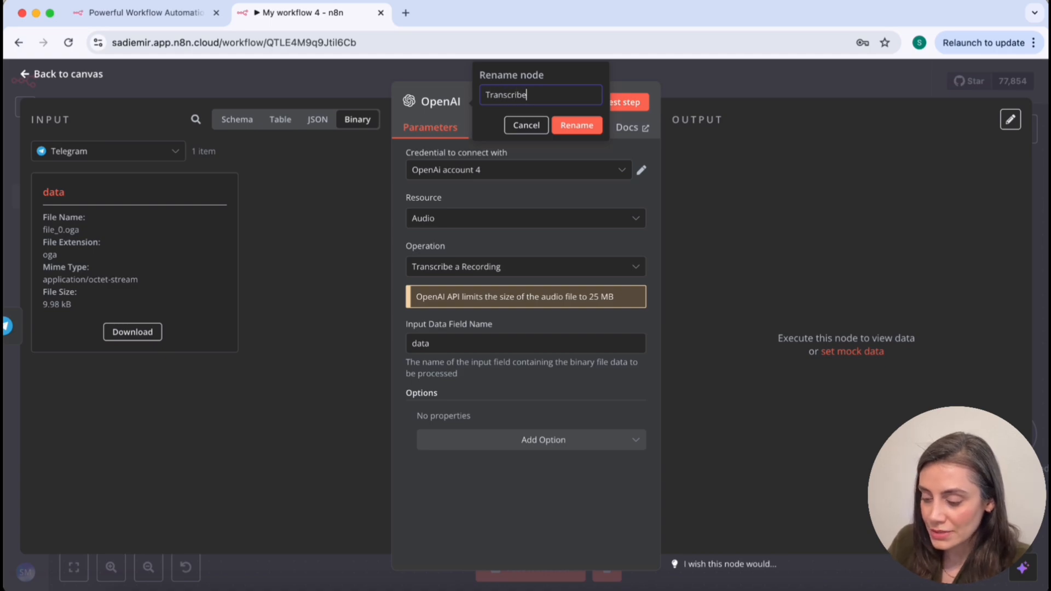
key("BackSpace")
key("BackSpace")
key("BackSpace")
key("BackSpace")
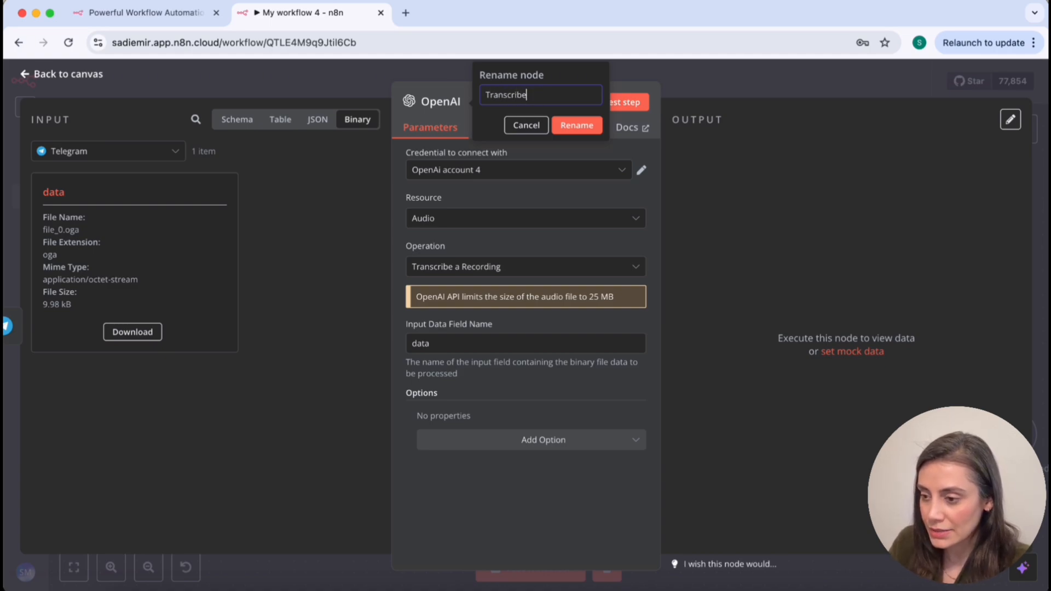
type("ing")
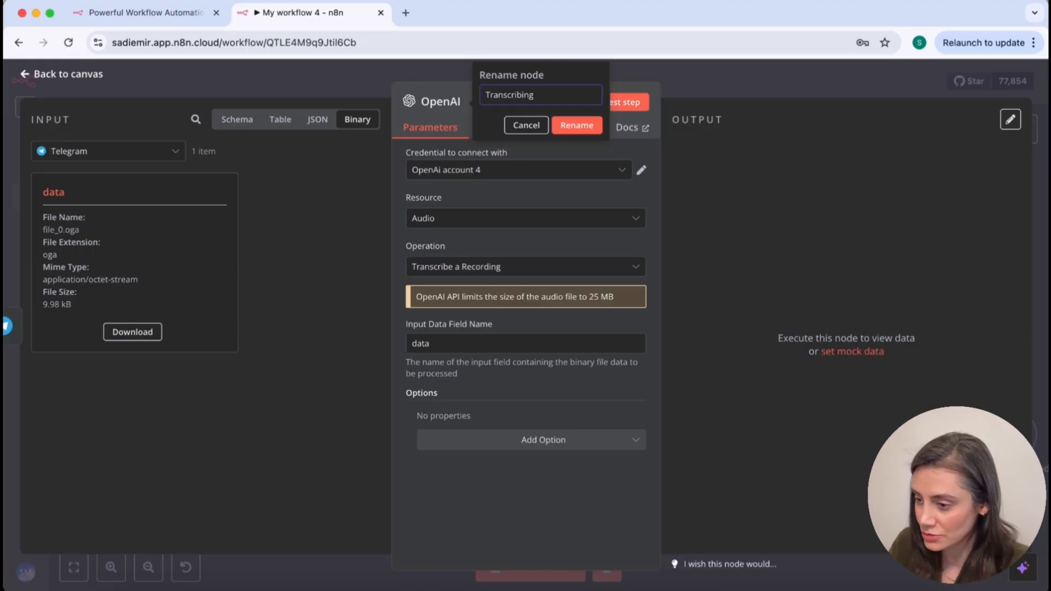
type(" Text")
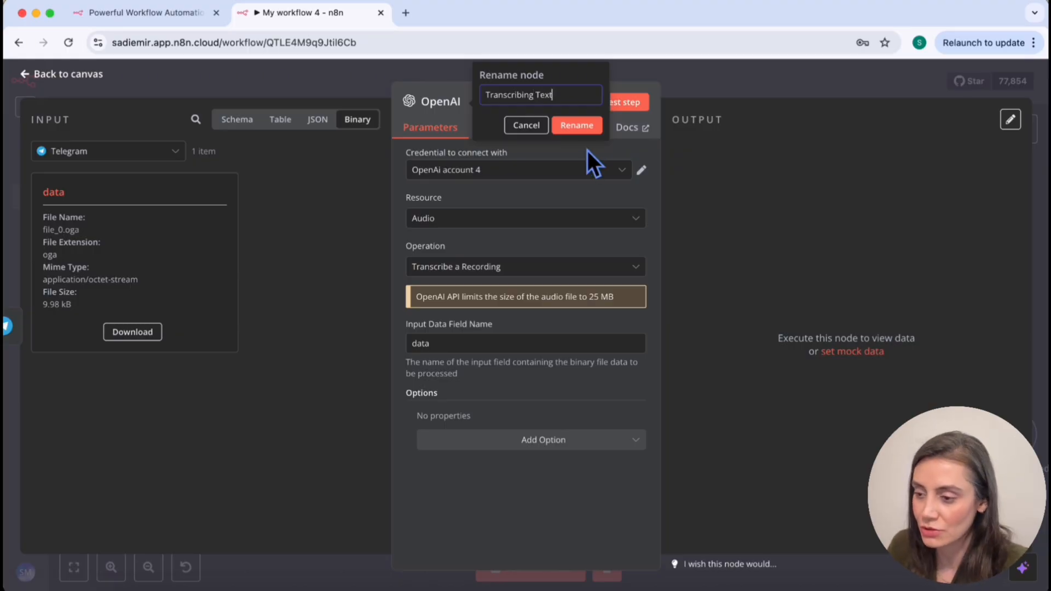
left_click(582, 127)
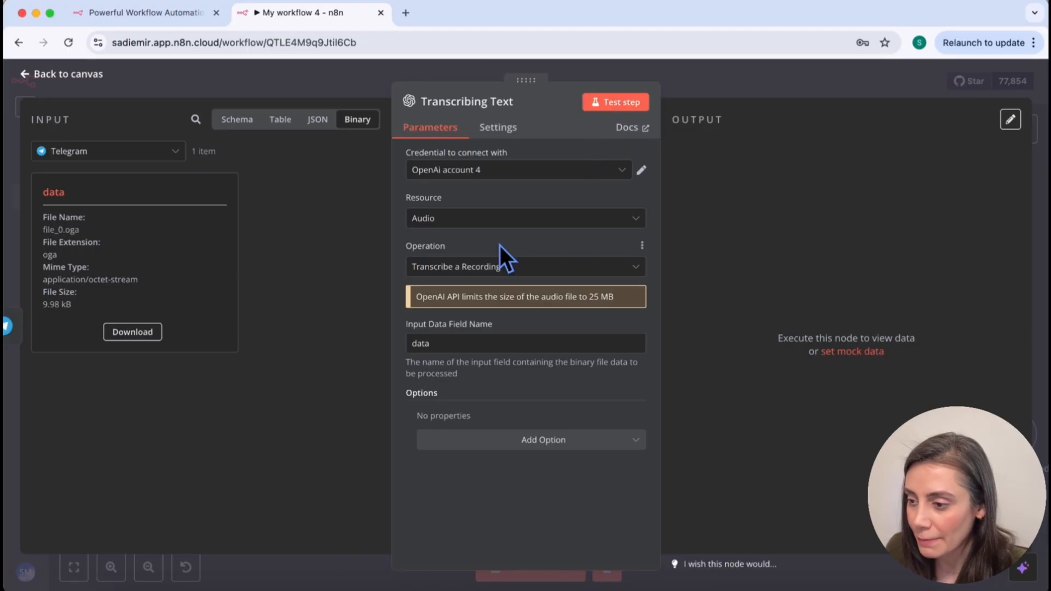
Step: Start a new OpenAI credential for the transcription node and name it OpenAI_n8n_Trigger
left_click(500, 172)
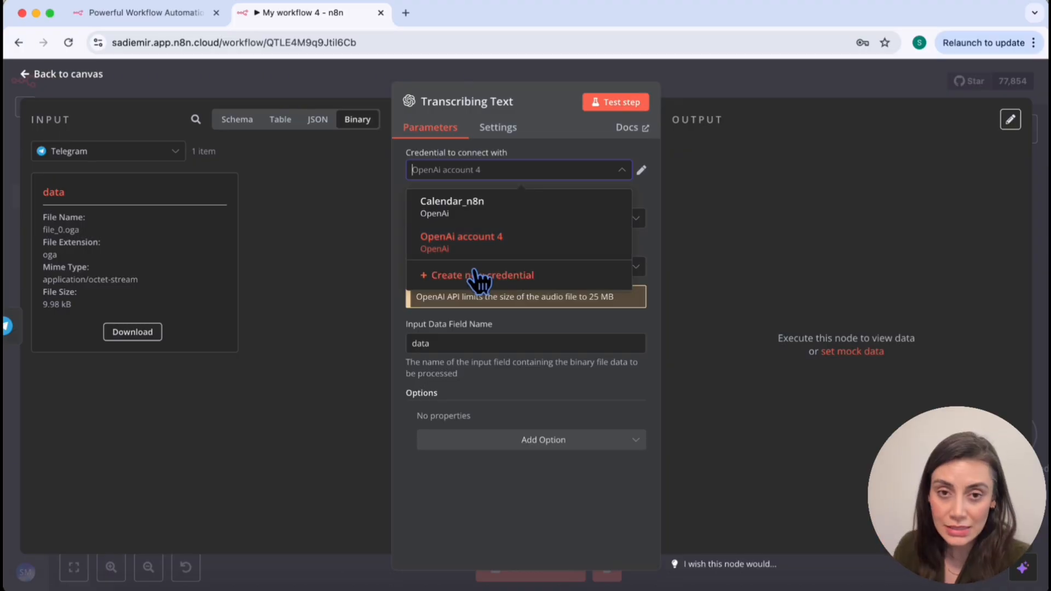
left_click(512, 274)
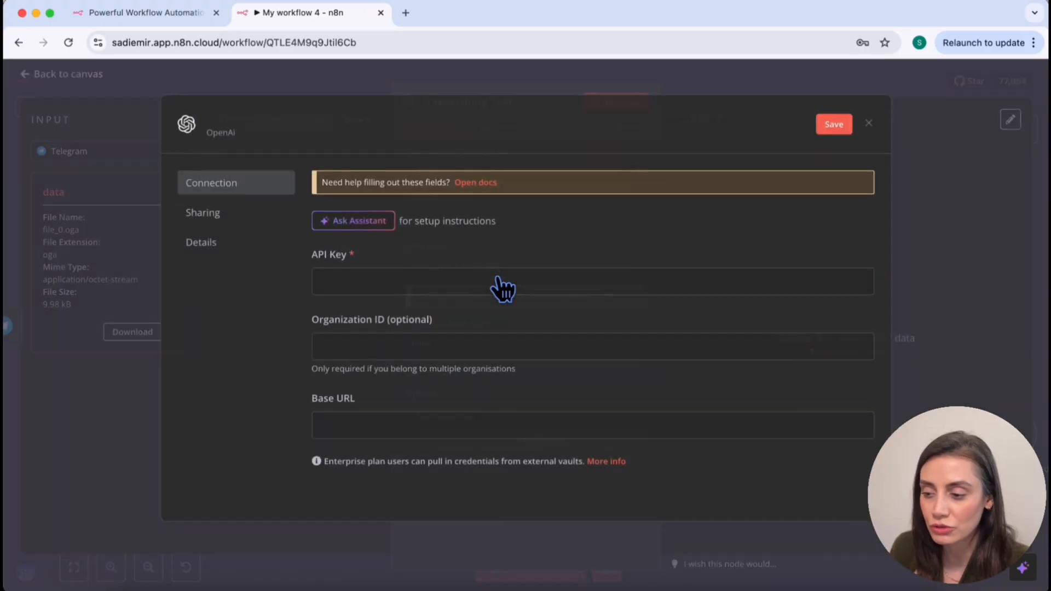
left_click(302, 127)
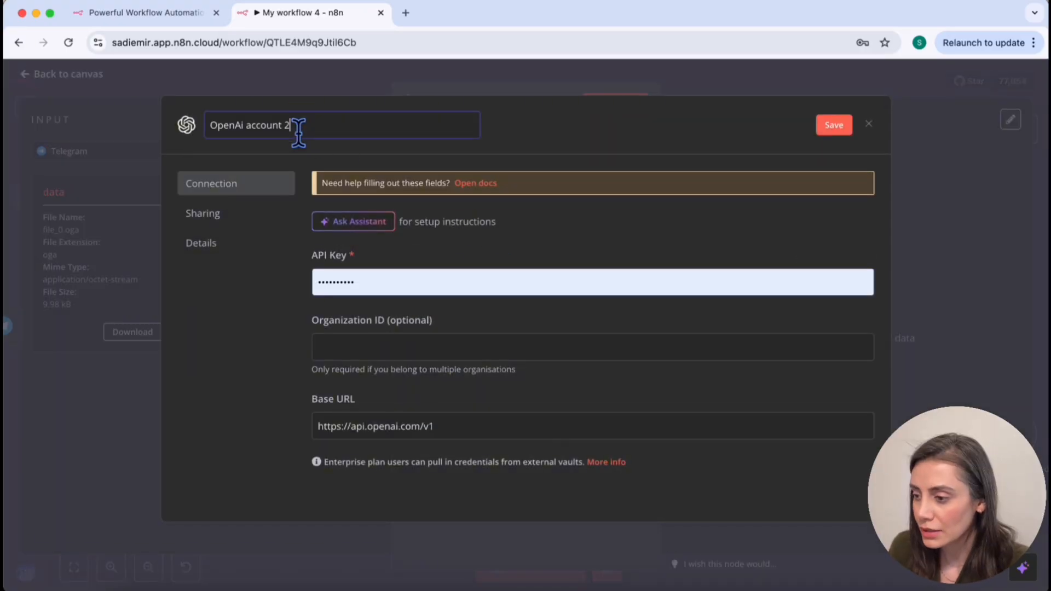
left_click_drag(298, 130, 211, 131)
type("OpenA")
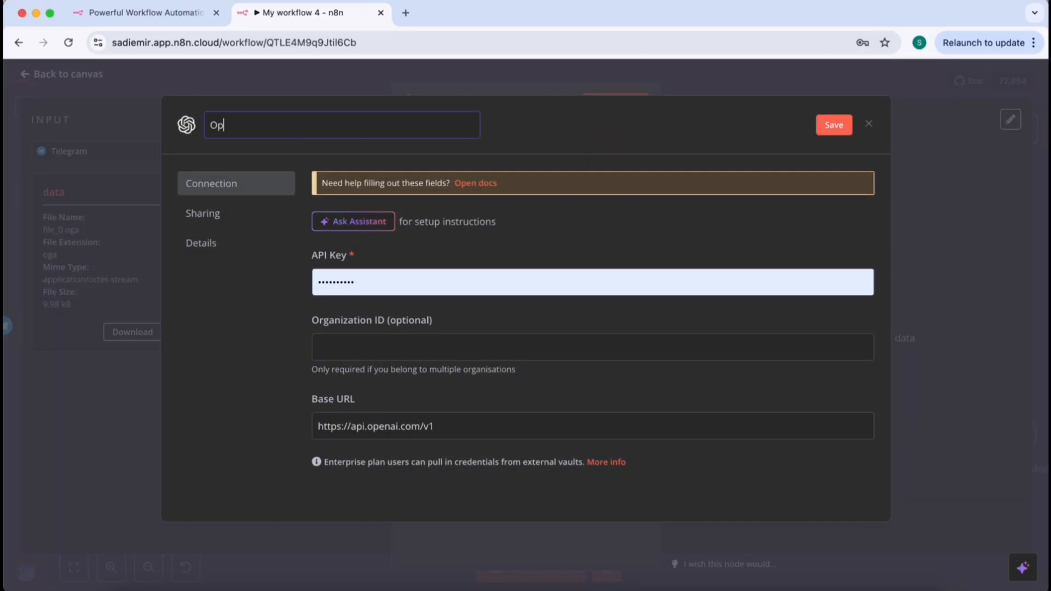
type("I_n8n_Trigger")
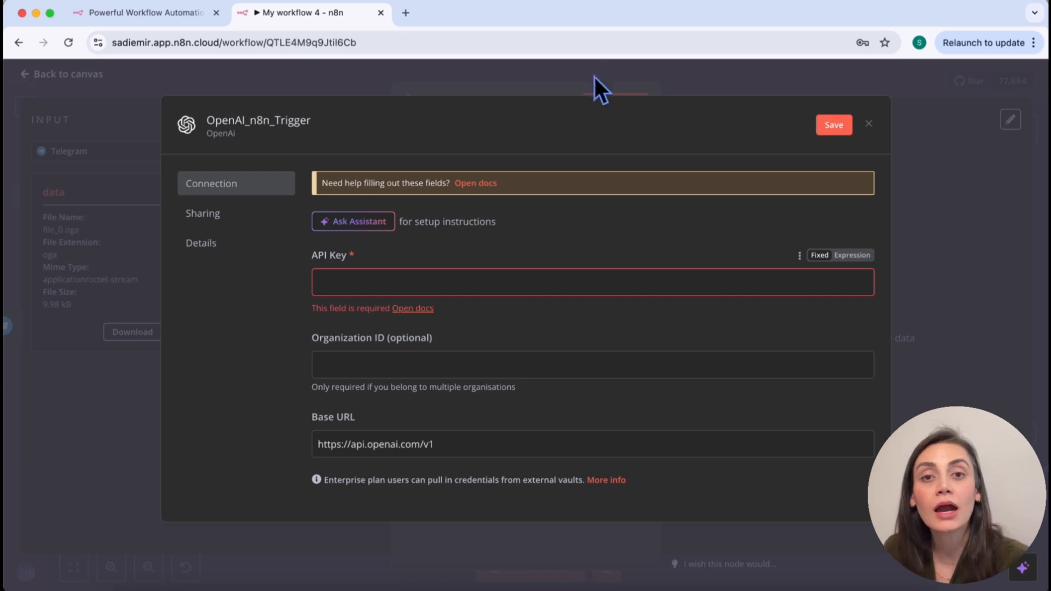
Step: Switch to the OpenAI platform's API keys page and create a secret key named n8n_trigger in the Default project with All permissions
left_click(437, 12)
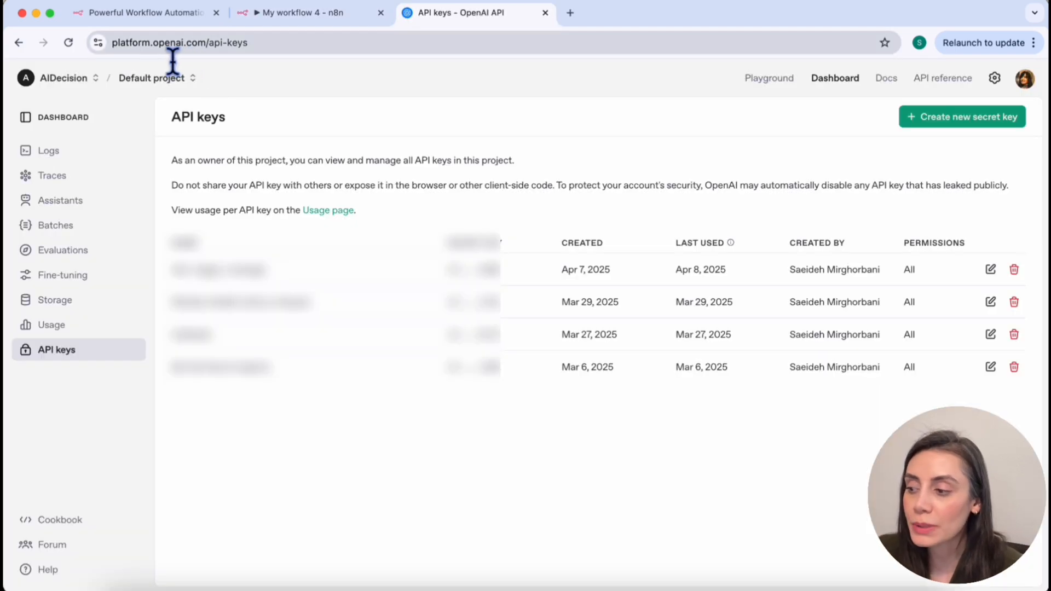
left_click(145, 44)
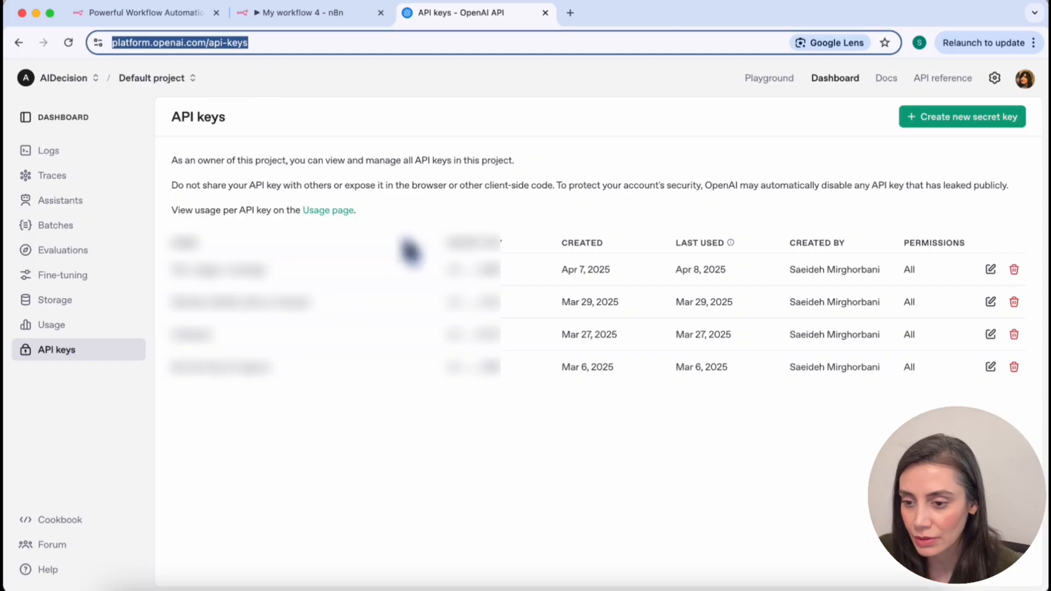
left_click(780, 143)
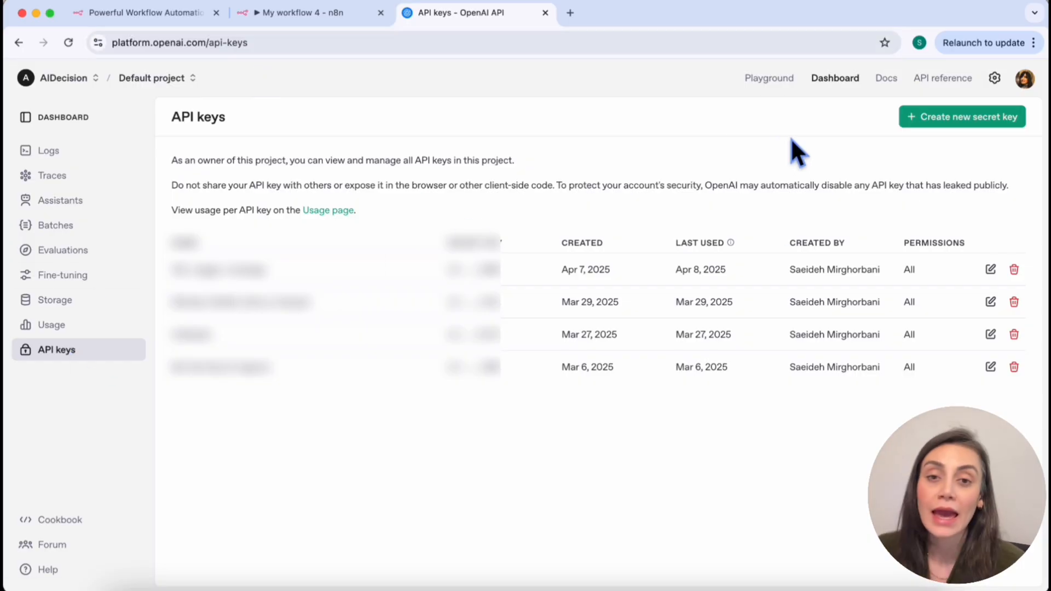
left_click(959, 118)
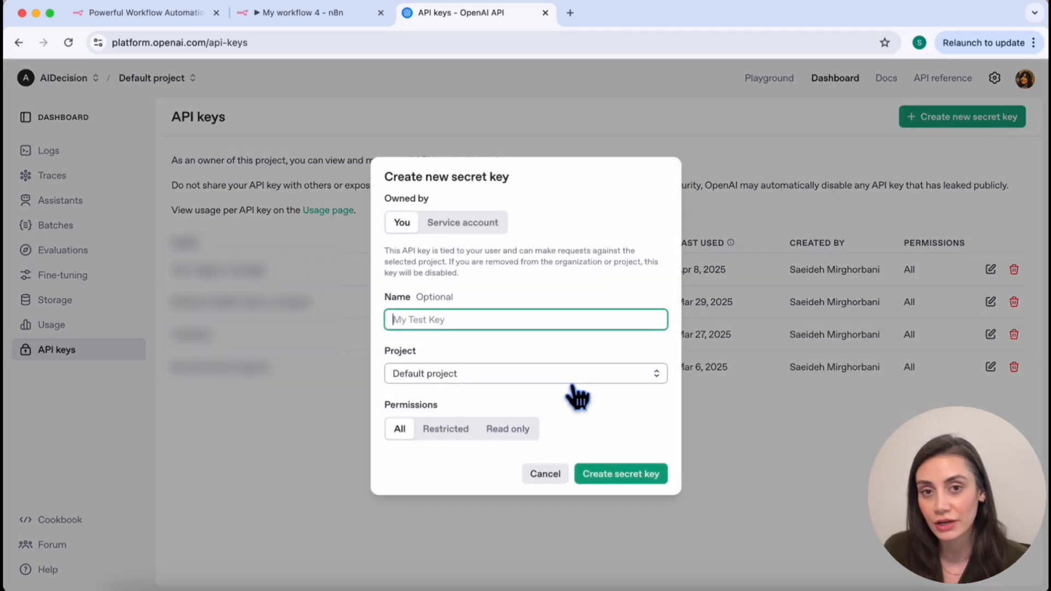
type("n")
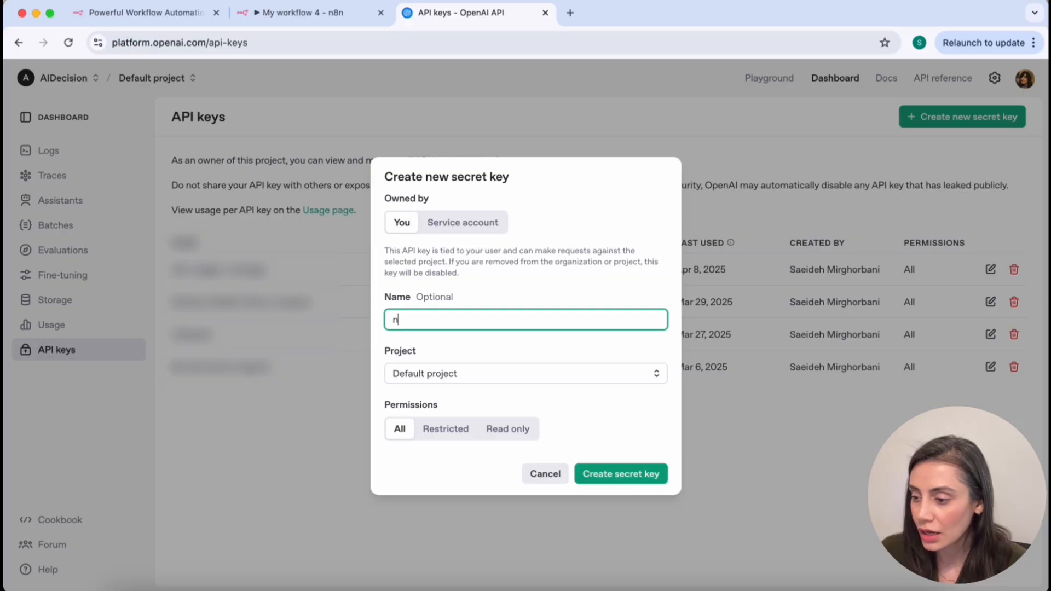
type("8n_trigger")
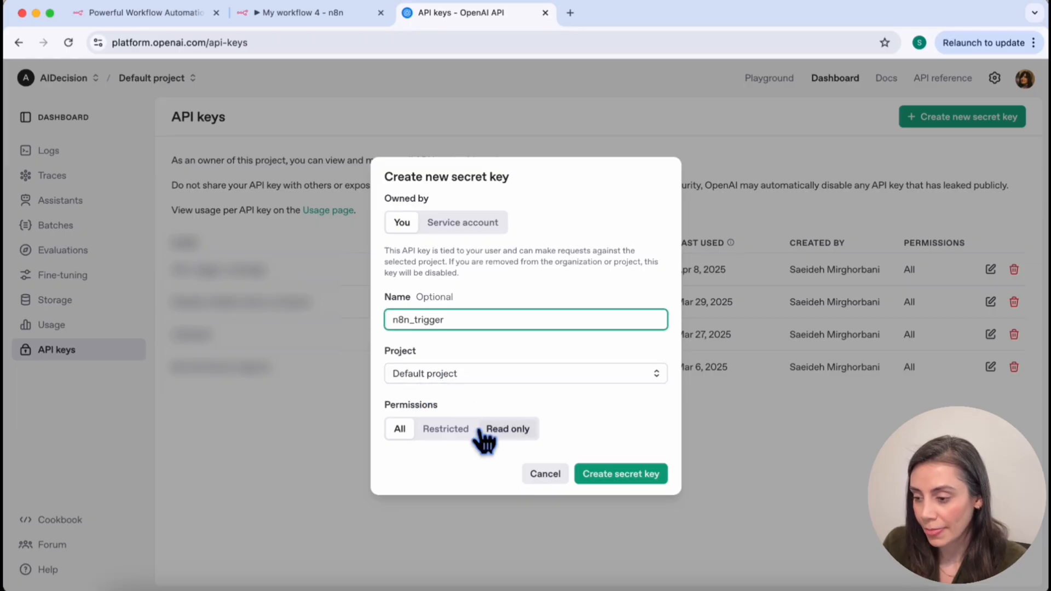
left_click(616, 476)
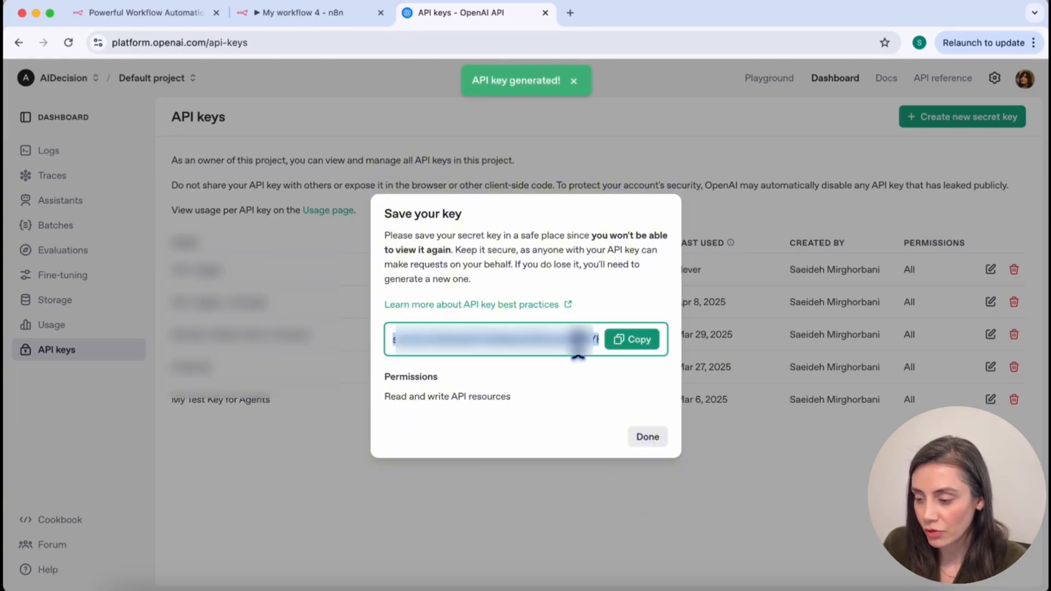
Step: Copy the new OpenAI secret key into the n8n credential's API Key field, then save and close the credential
left_click(635, 341)
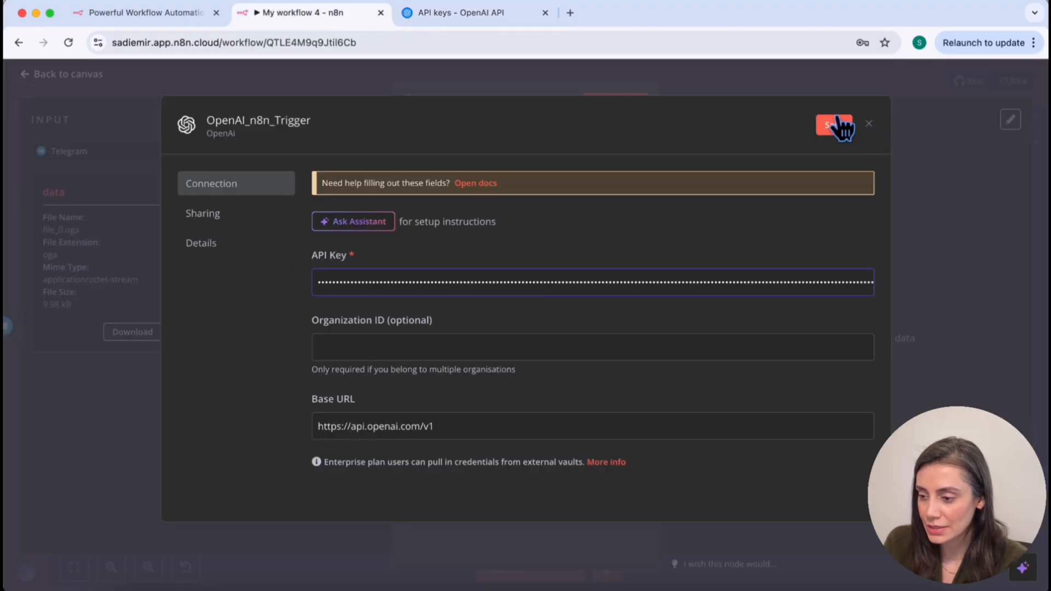
left_click(839, 126)
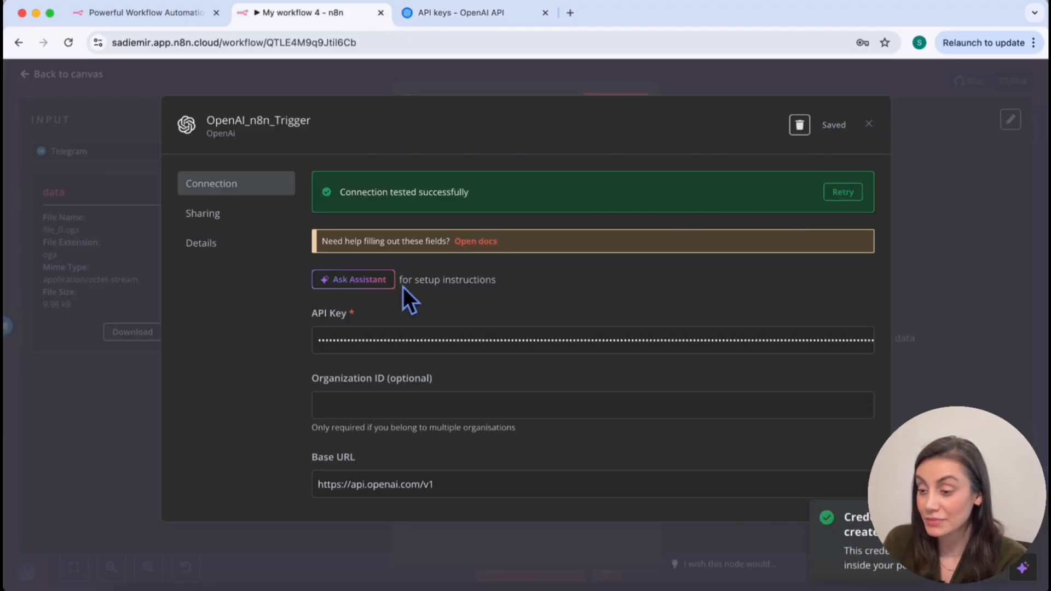
left_click(869, 125)
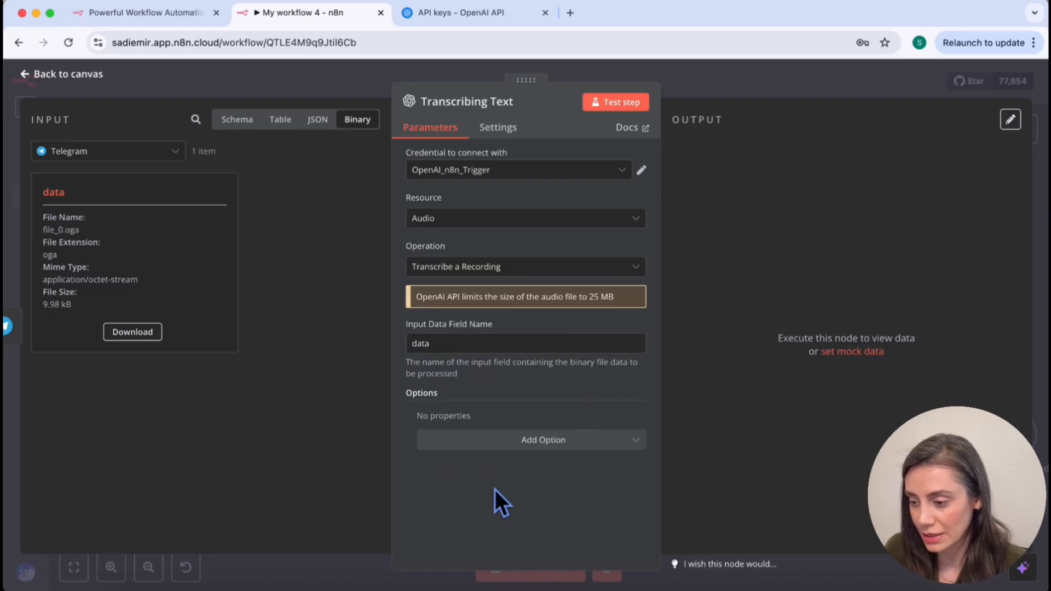
Step: Test the transcription node on the downloaded voice file and clear the execution data back on the canvas
left_click(505, 441)
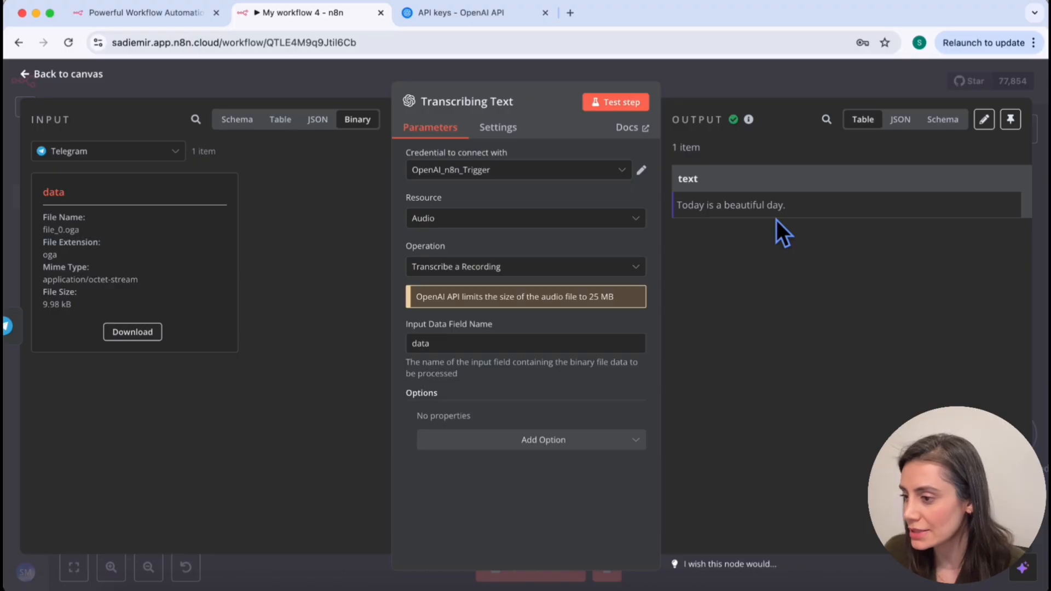
left_click(773, 84)
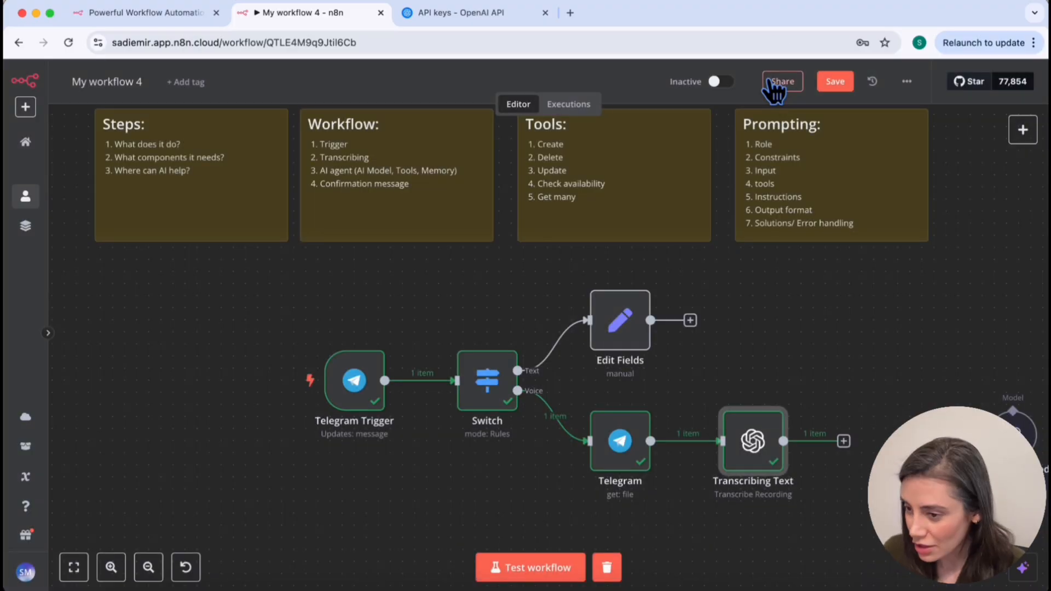
left_click(607, 569)
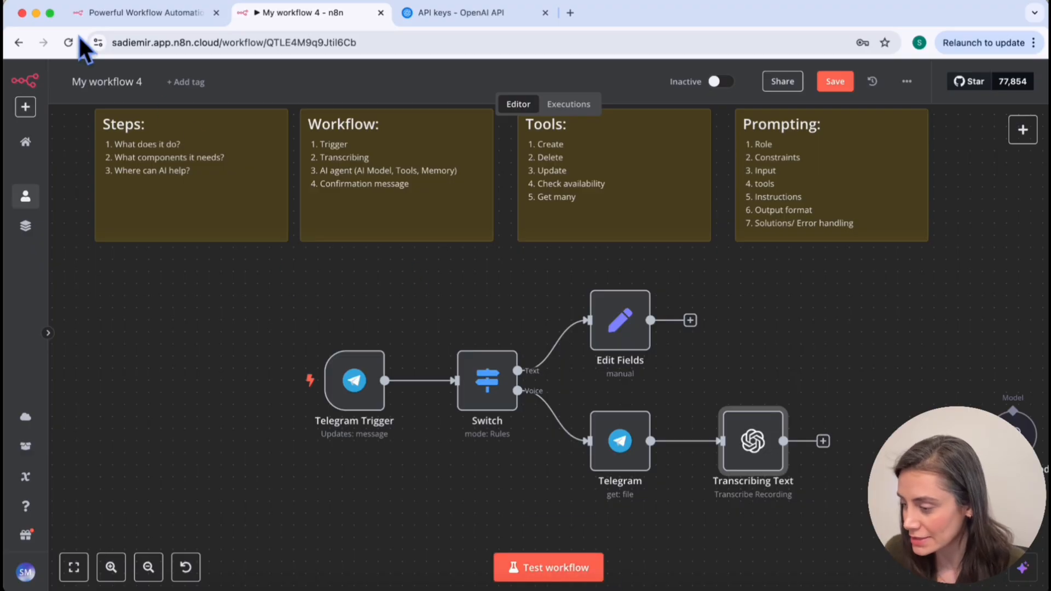
Step: Rename the workflow as n8n_calendar_scheduling_agent
left_click(111, 81)
triple_click(137, 94)
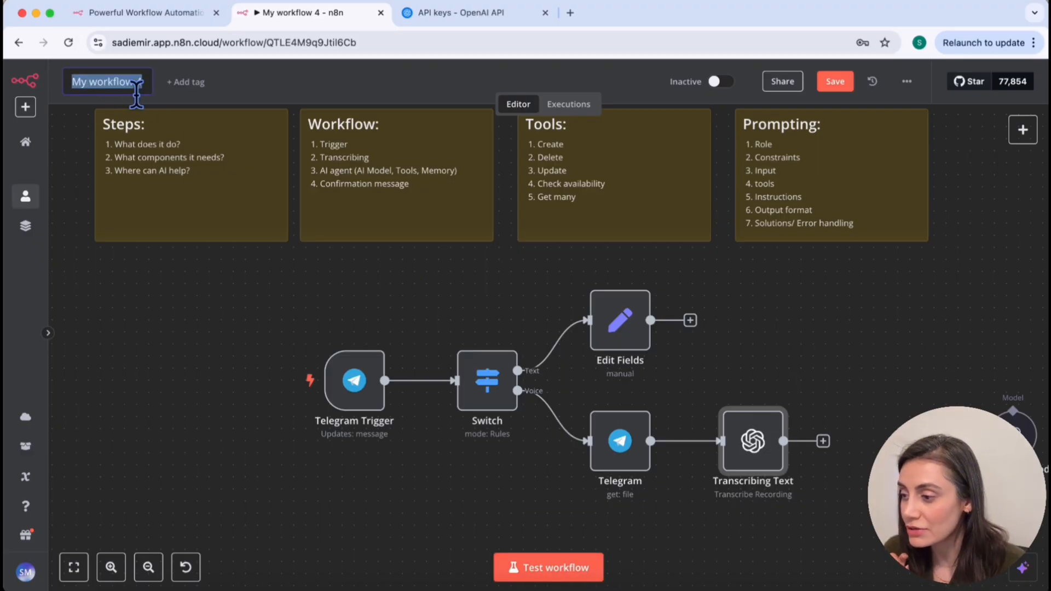
type("n8n")
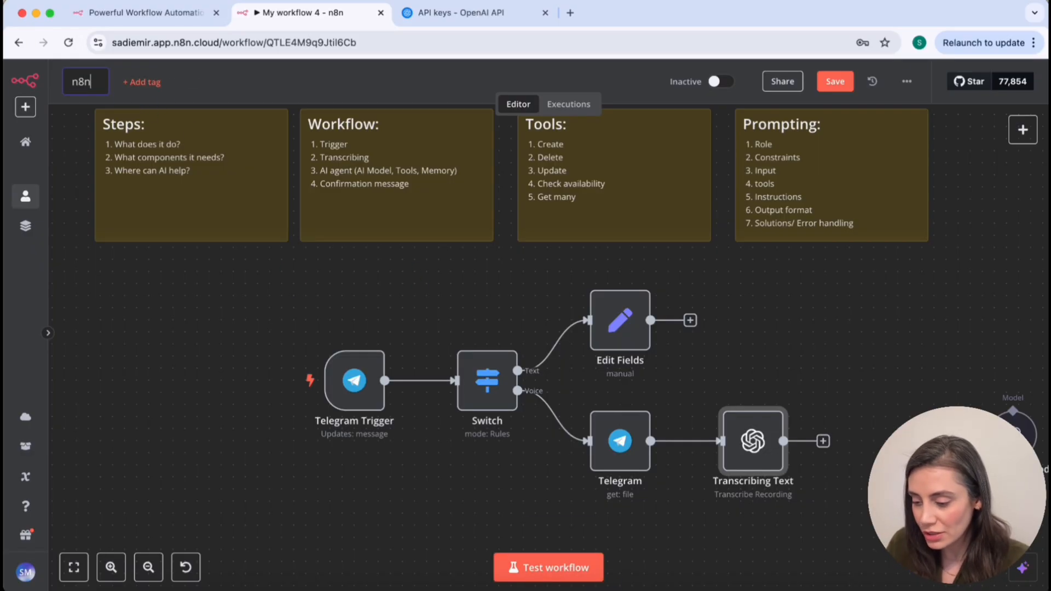
type("_calendar_schedu")
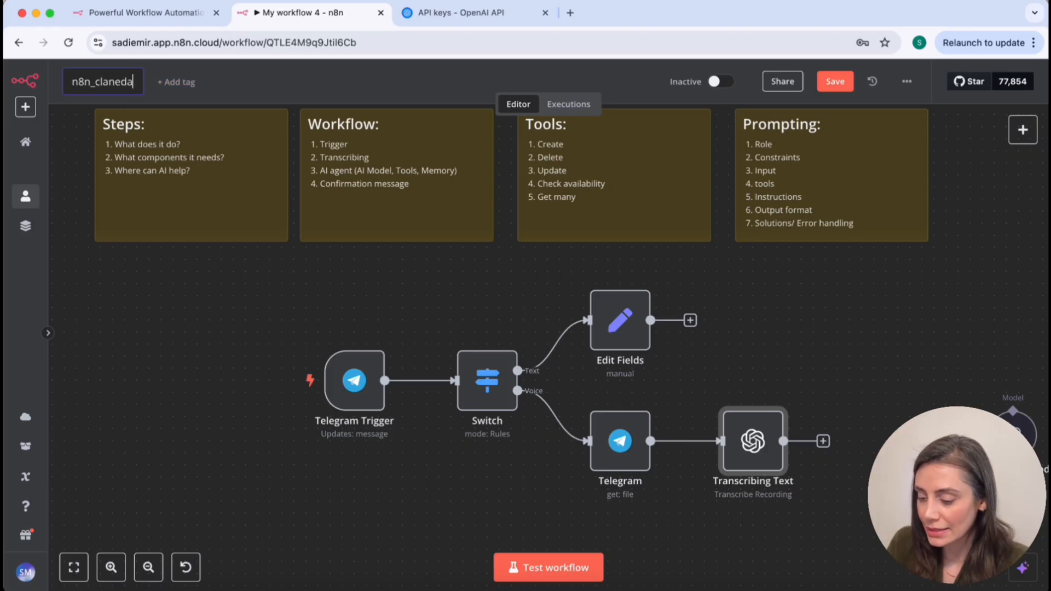
type("ling")
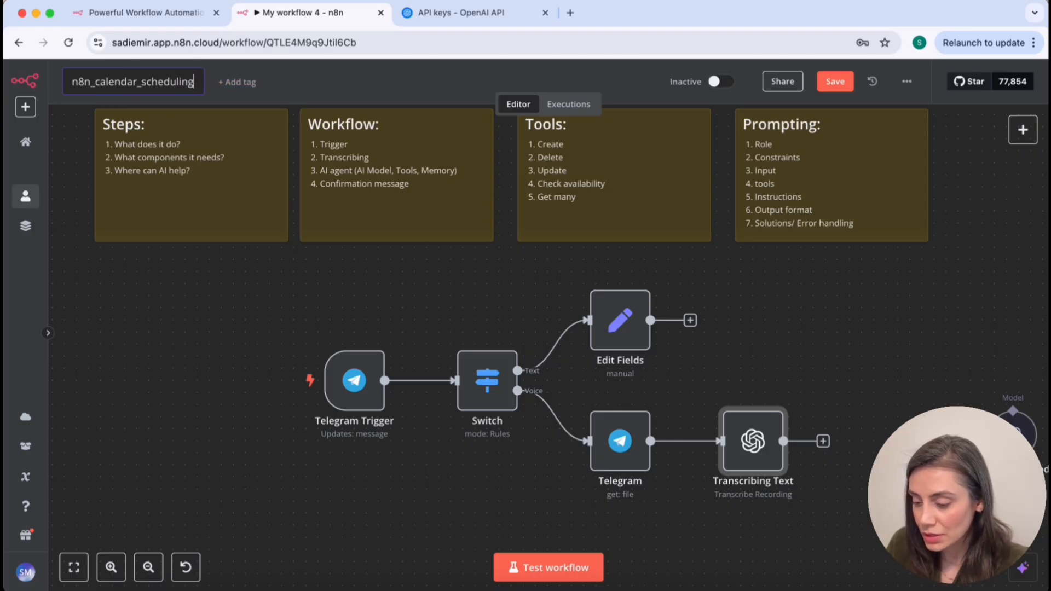
Step: Rename the OpenAI transcription node to "Transcribing voice"
double_click(753, 440)
left_click(520, 100)
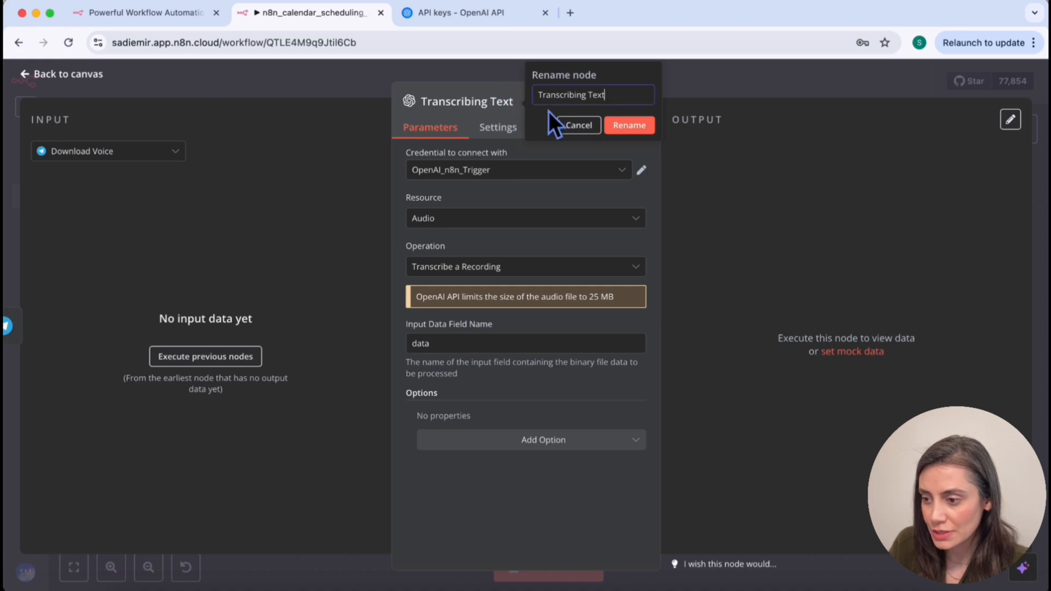
double_click(603, 103)
type("voice")
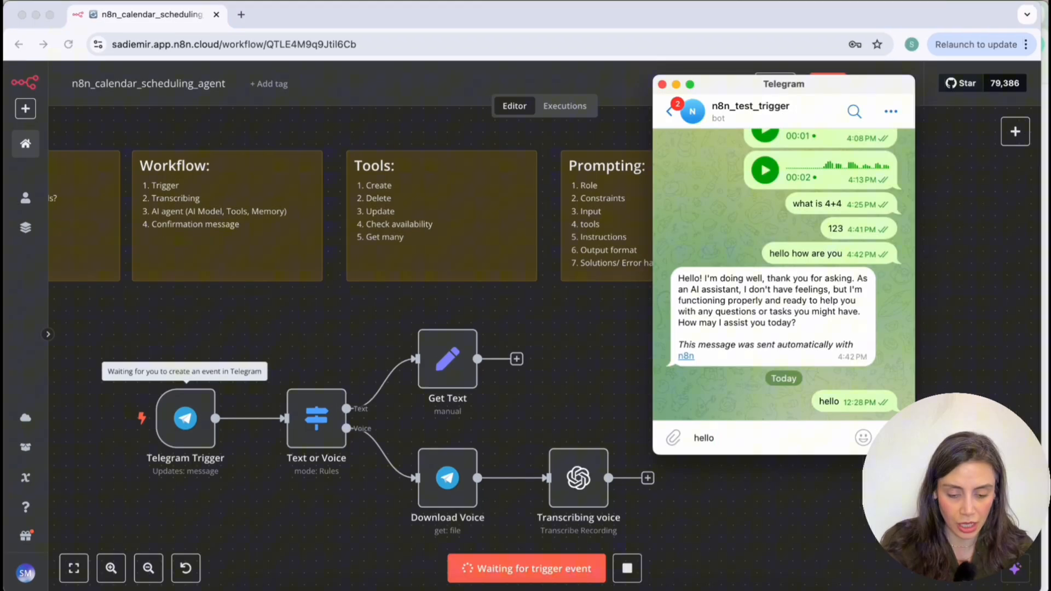
Step: Complete the Telegram message to the test bot as "hello what day is today" and send it
type("w")
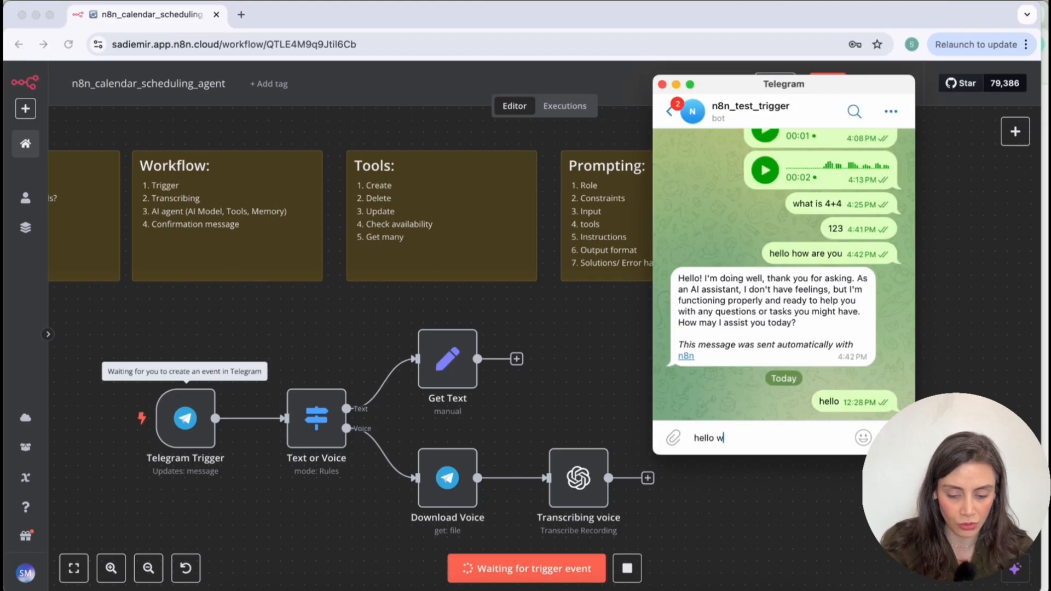
type("hat day is")
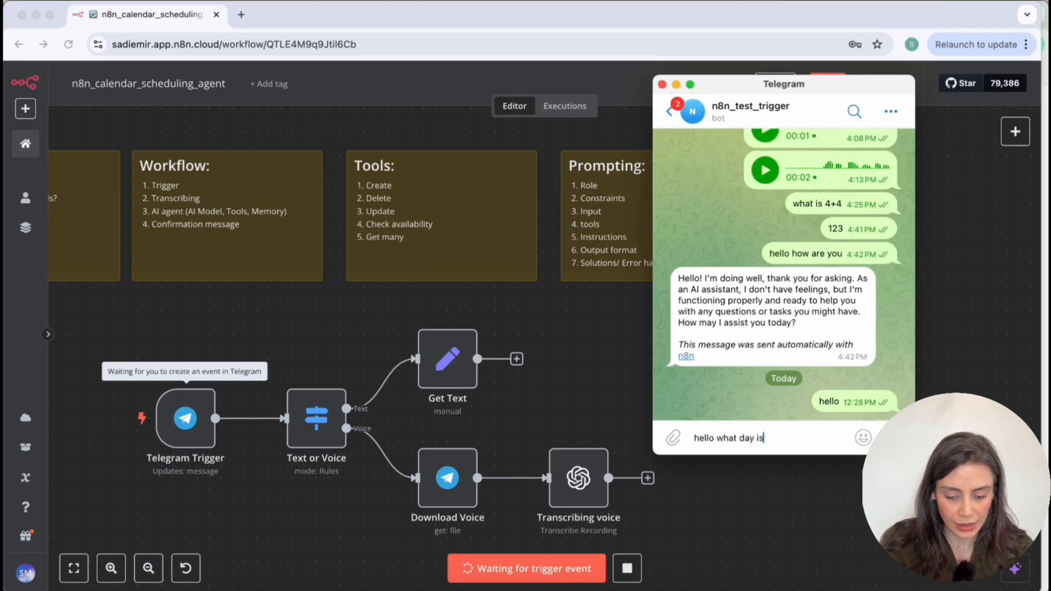
type(" today")
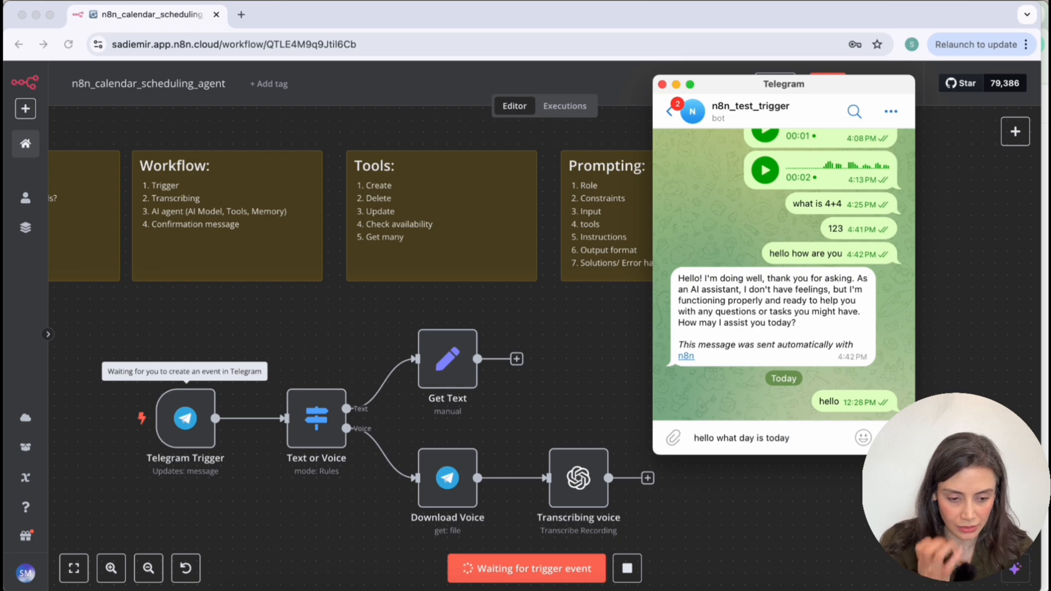
key("Return")
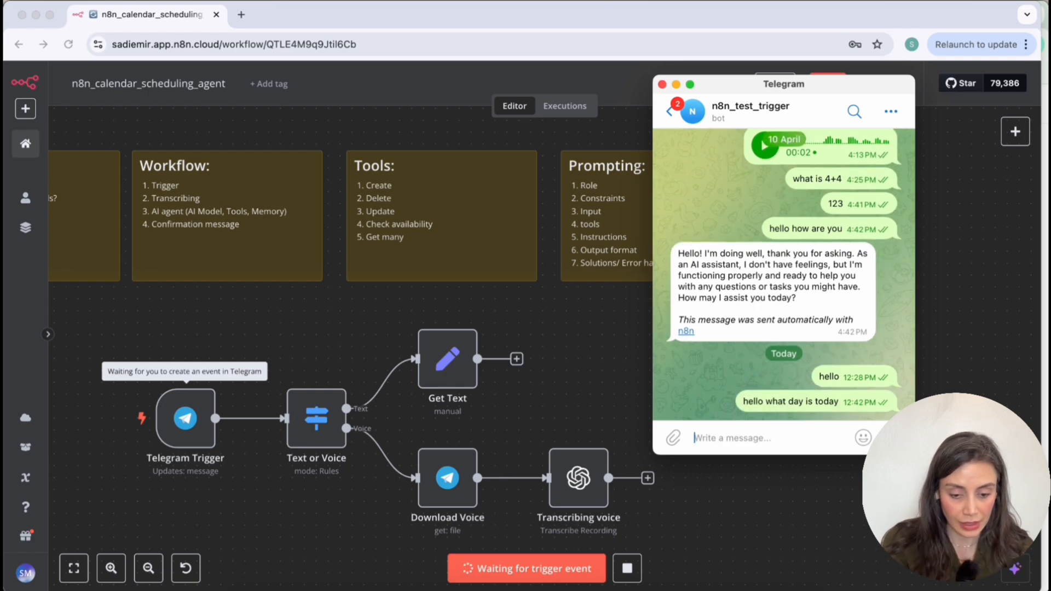
Step: Copy the message.text expression {{ $json.message.text }} from the Get Text node and return to the canvas
left_click(451, 364)
double_click(451, 364)
left_click_drag(499, 264, 389, 274)
key("ctrl+c")
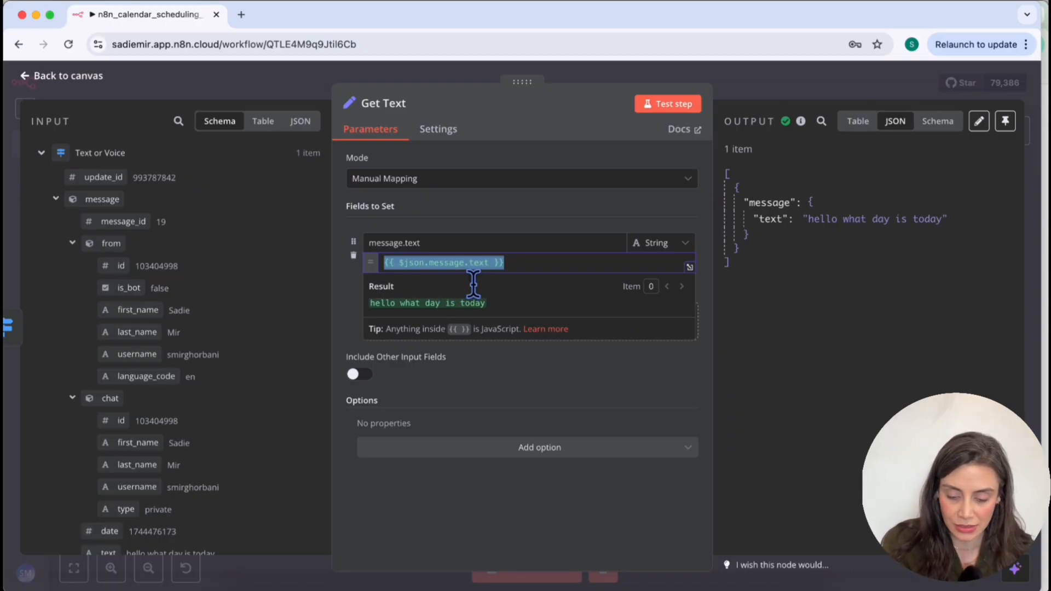
left_click(750, 77)
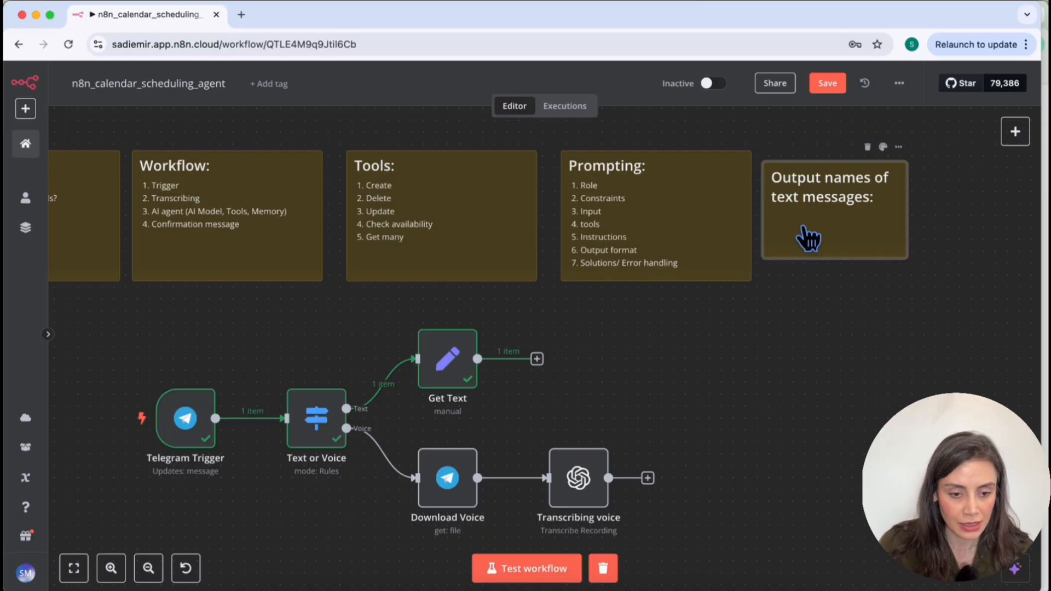
Step: Add the line "text: {{ $json.message.text }}" to the "Output names of text messages" sticky note
double_click(809, 237)
key("Return")
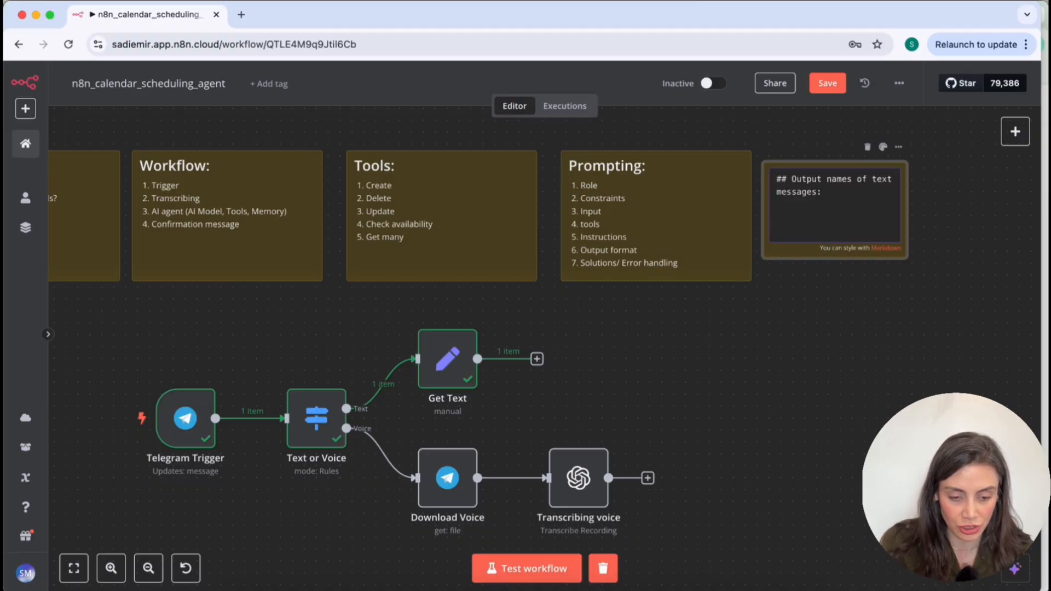
key("ctrl+v")
left_click(782, 230)
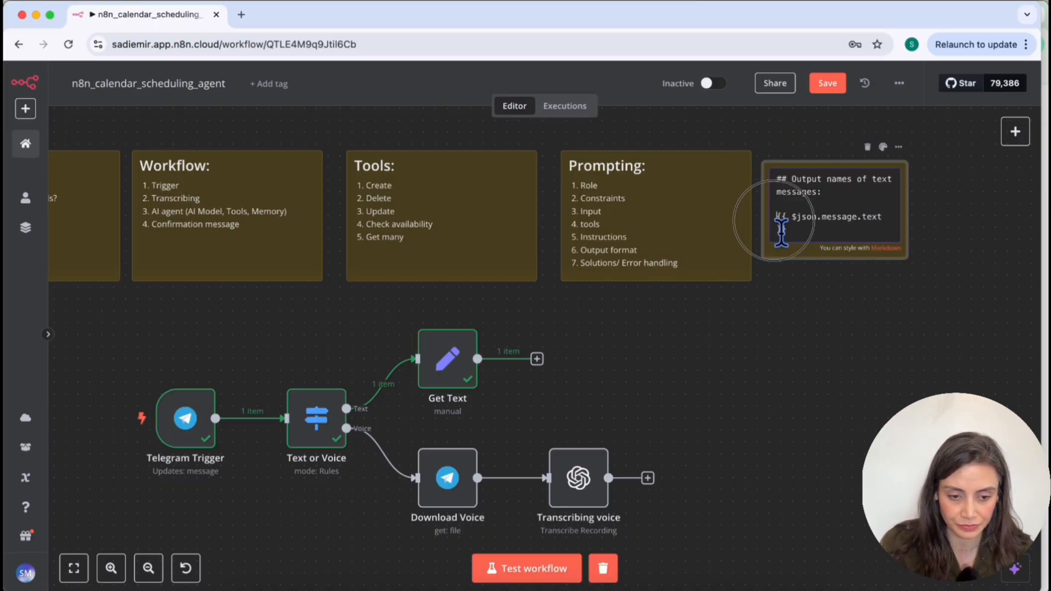
type("text:")
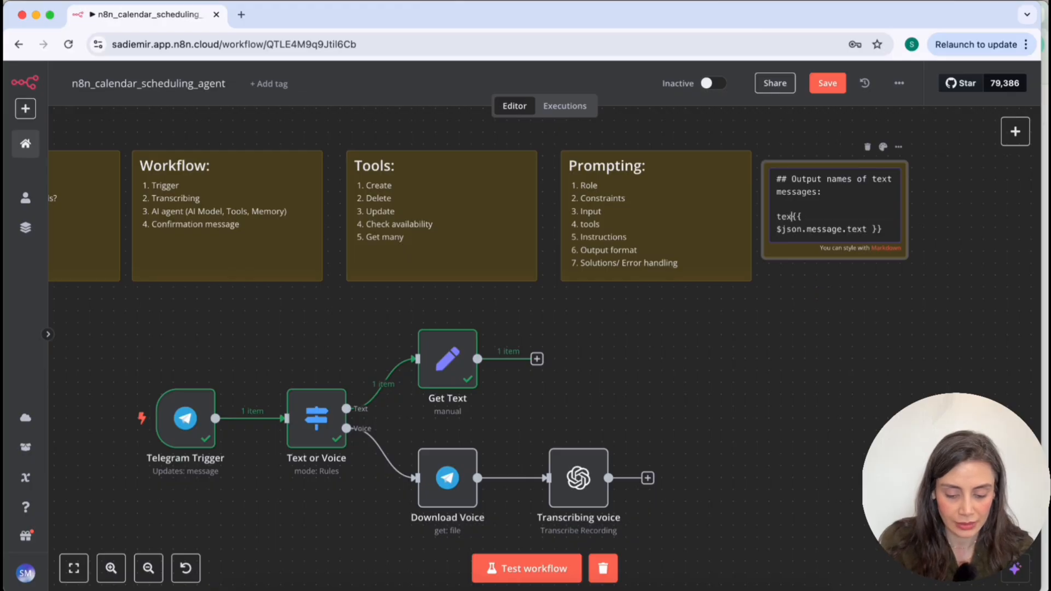
key("Return")
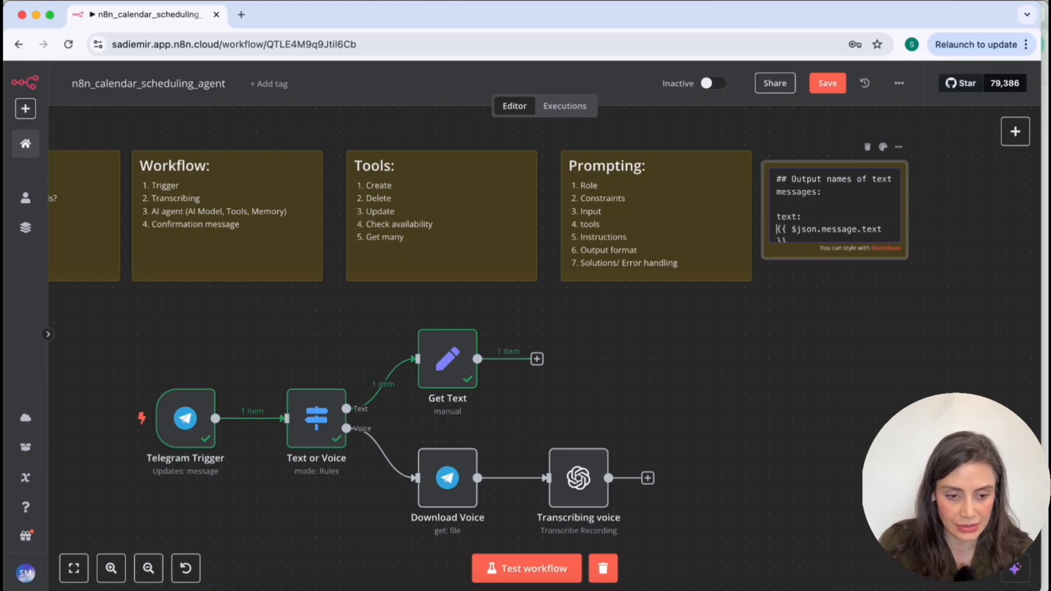
key("BackSpace")
left_click(851, 330)
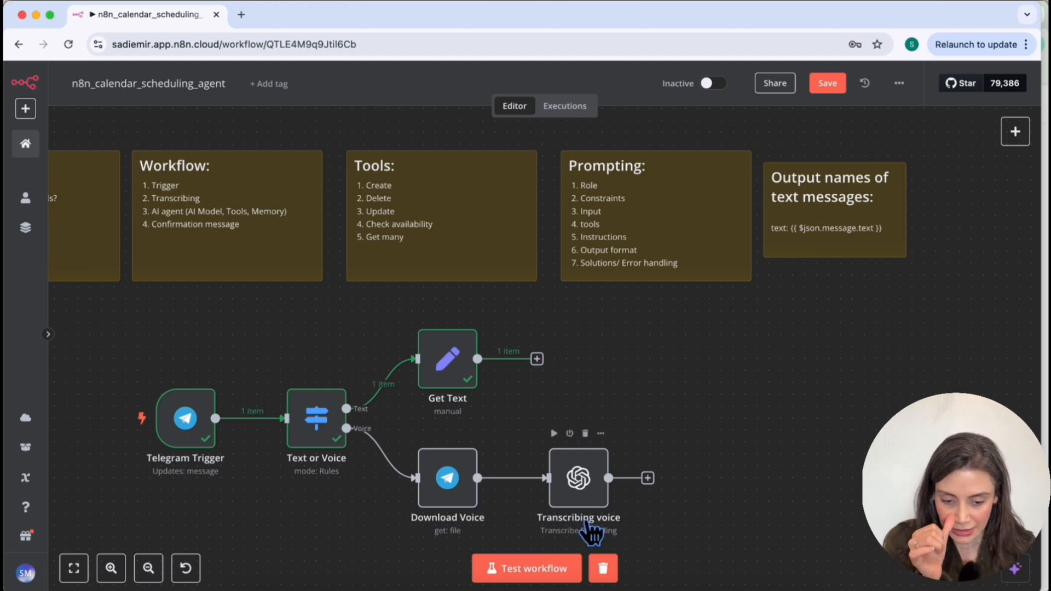
Step: Clear the text run's execution data and examine the output field name of the Transcribing voice node for a voice message
left_click(604, 570)
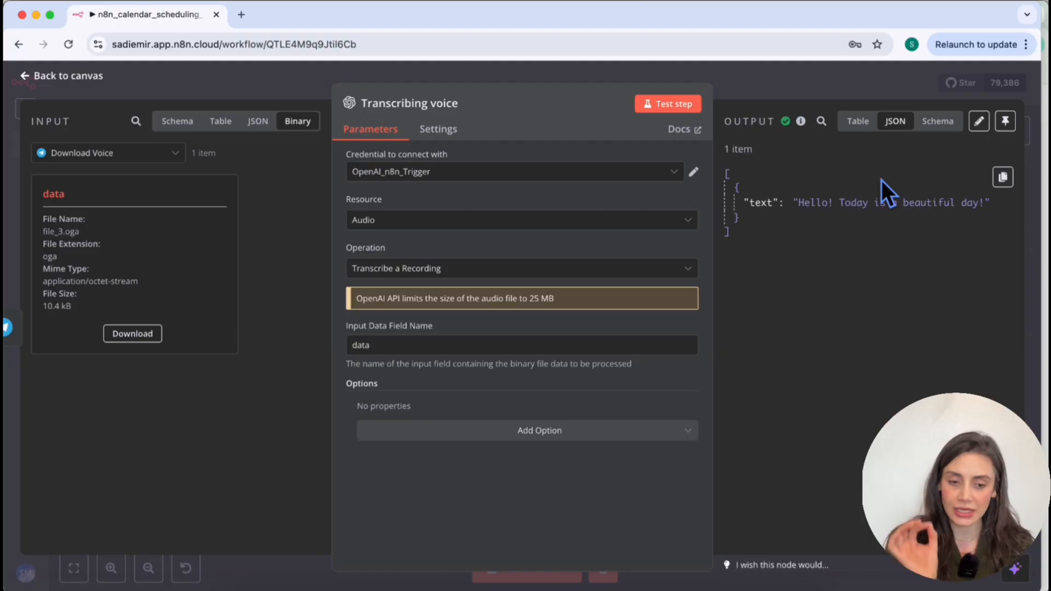
left_click(813, 98)
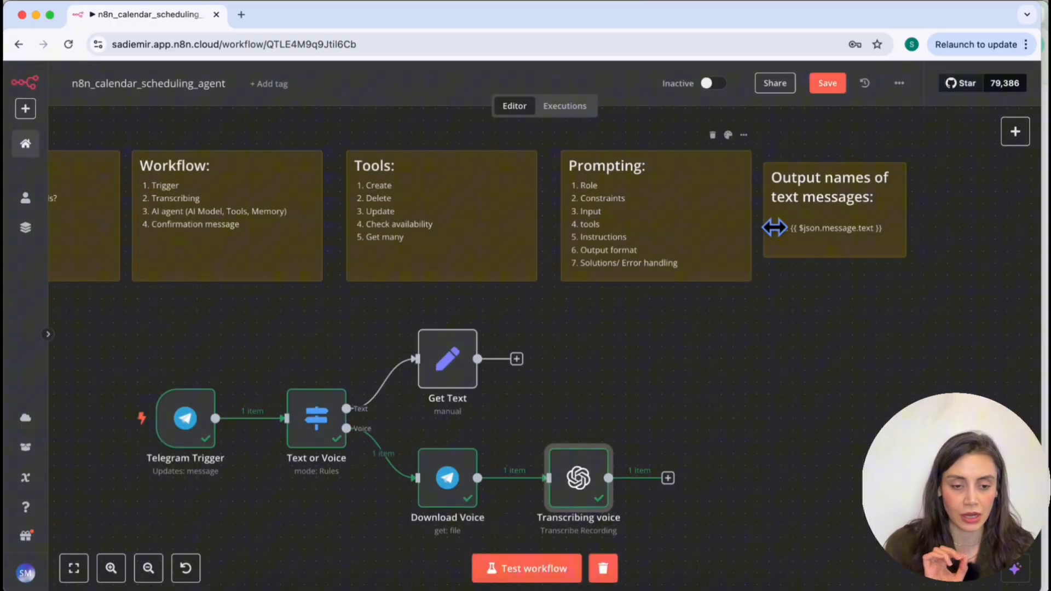
double_click(601, 479)
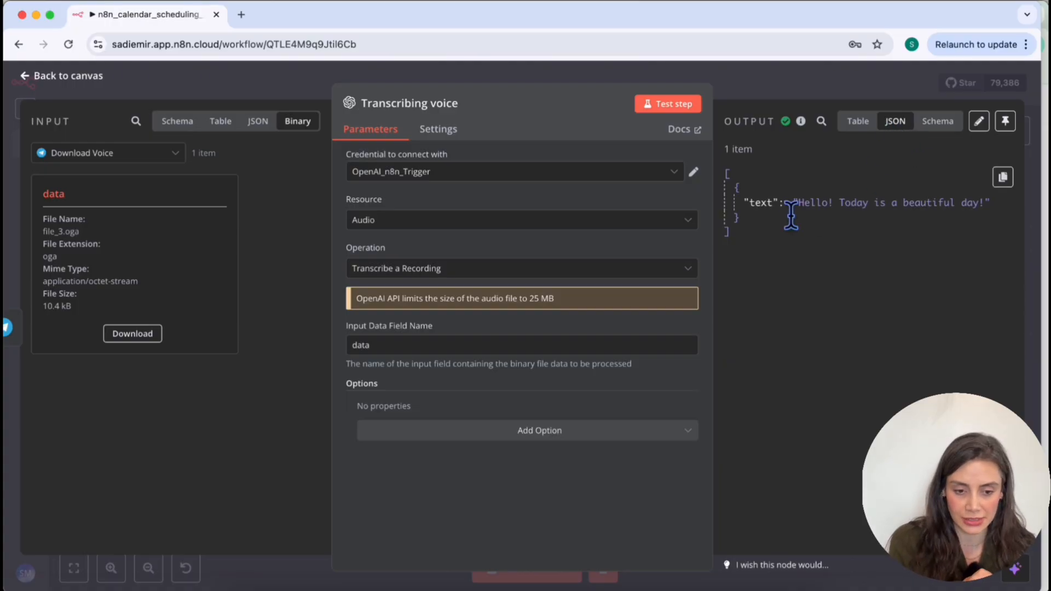
left_click_drag(750, 205, 774, 206)
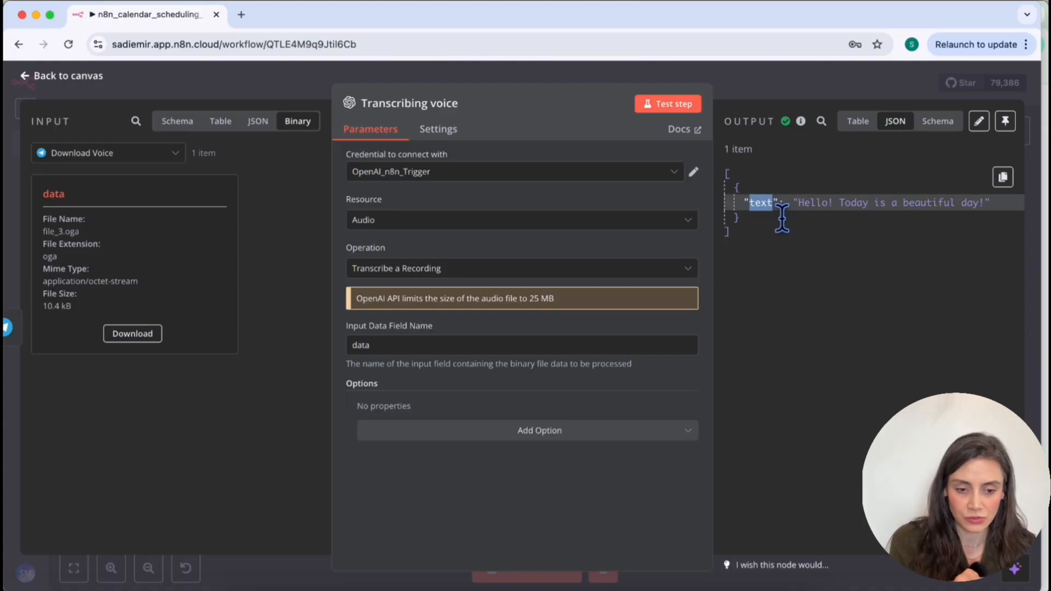
left_click(889, 83)
Step: Add the line "voice: {{$json.text}}" below the text entry in the output names sticky note
double_click(892, 230)
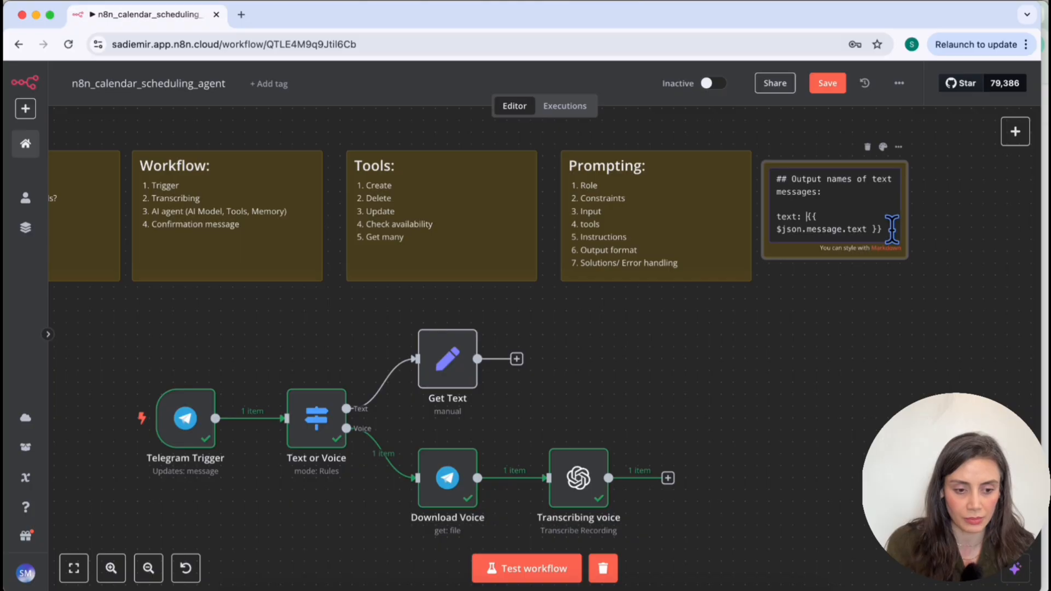
key("Return")
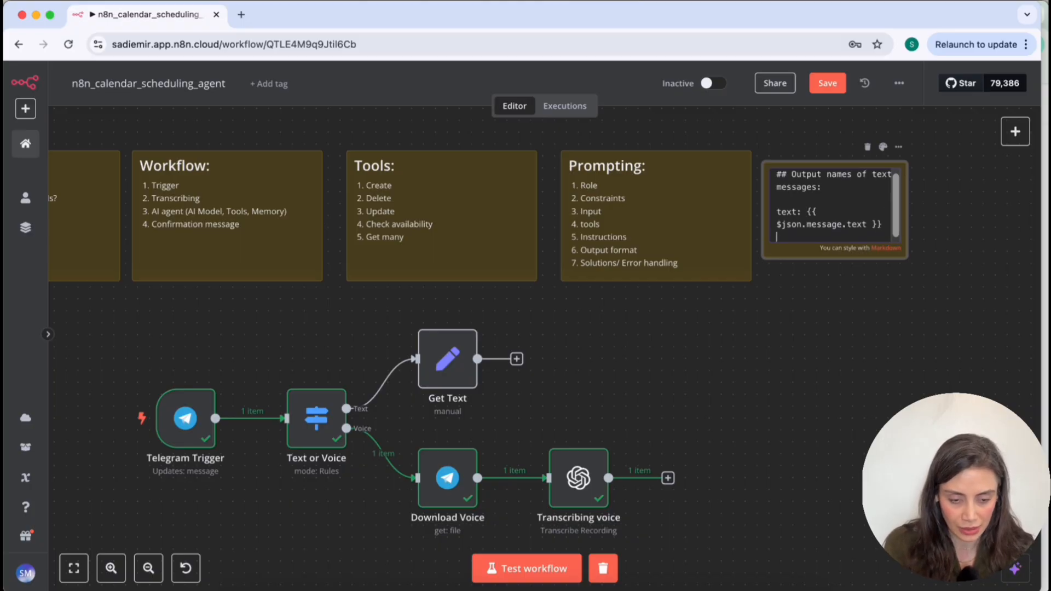
type("voice")
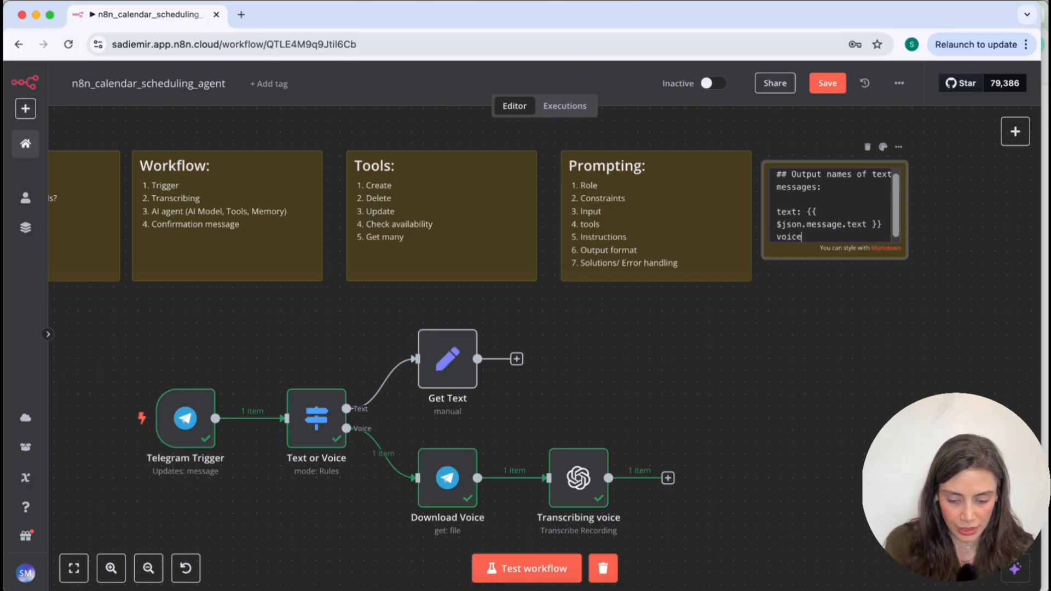
type(": {{")
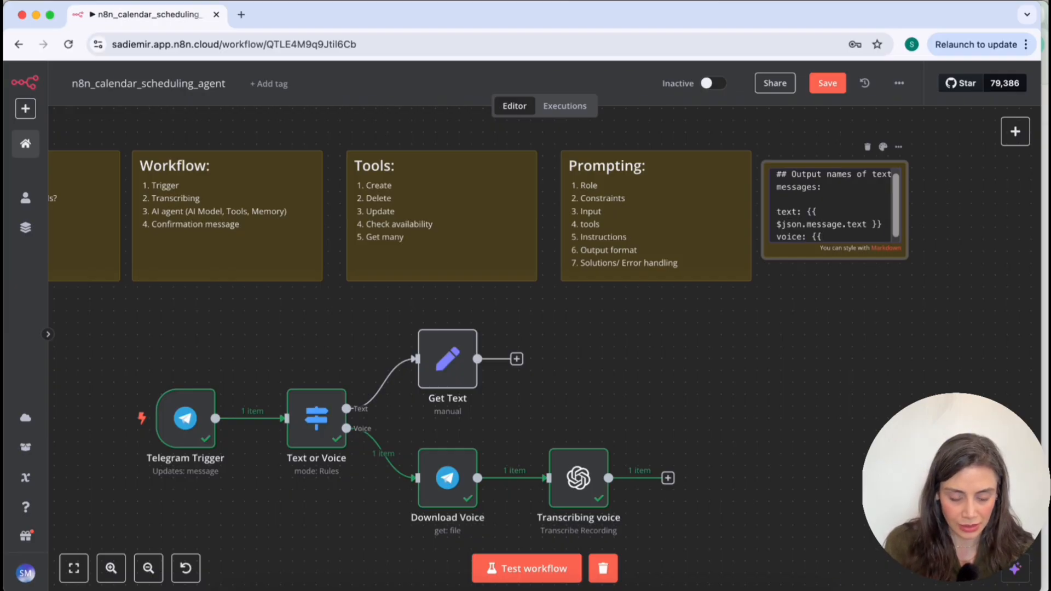
type("$json")
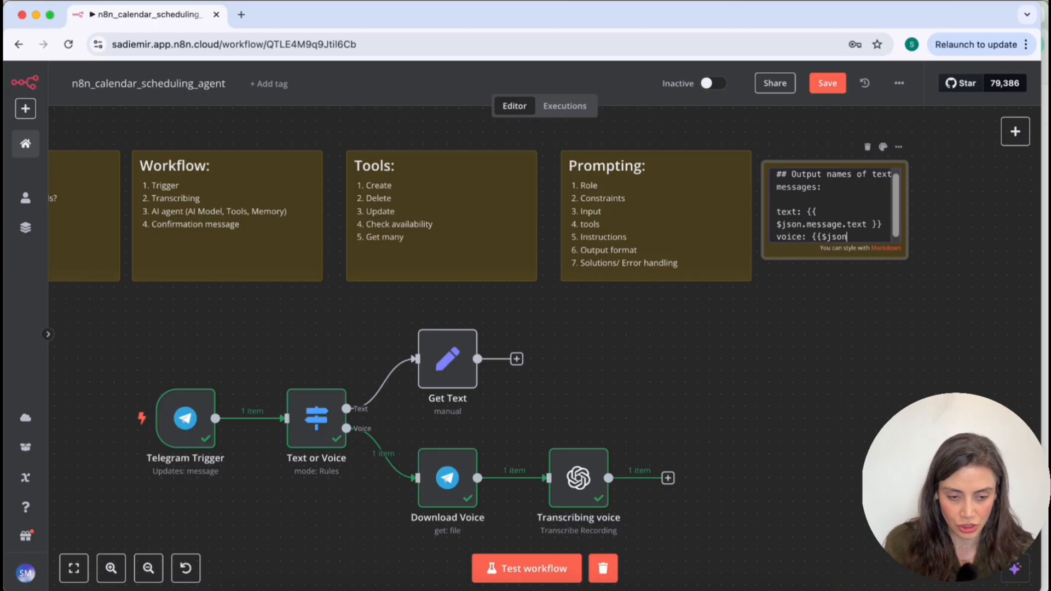
type(".t")
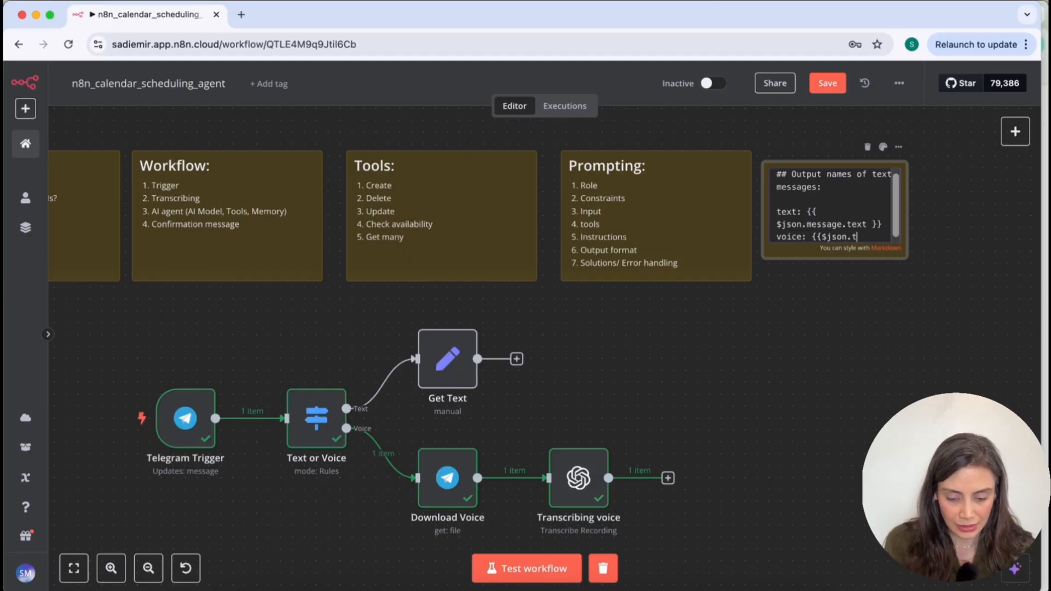
type("ext}}")
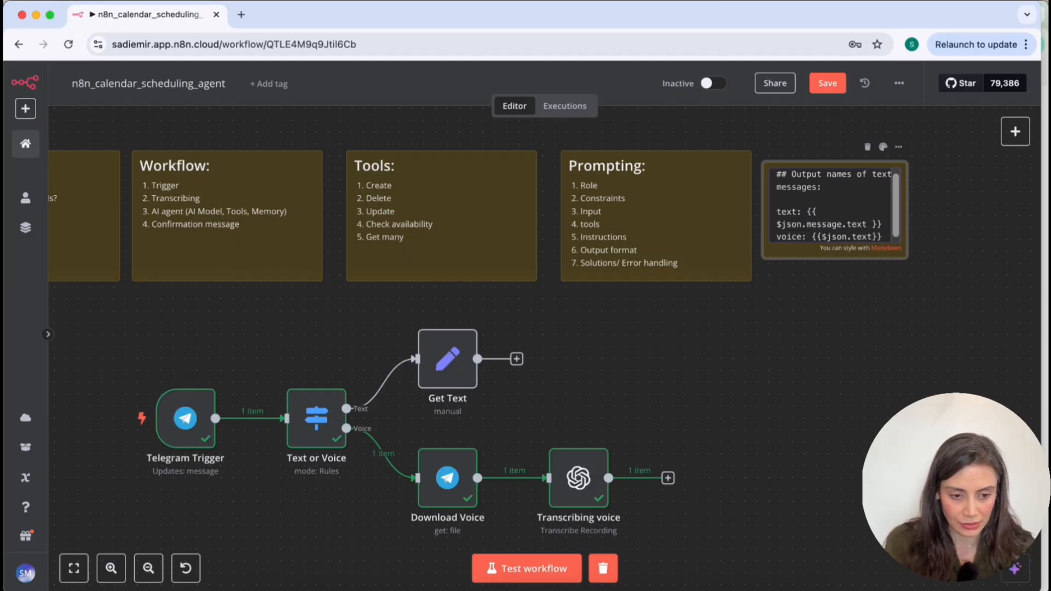
key("Return")
left_click(938, 318)
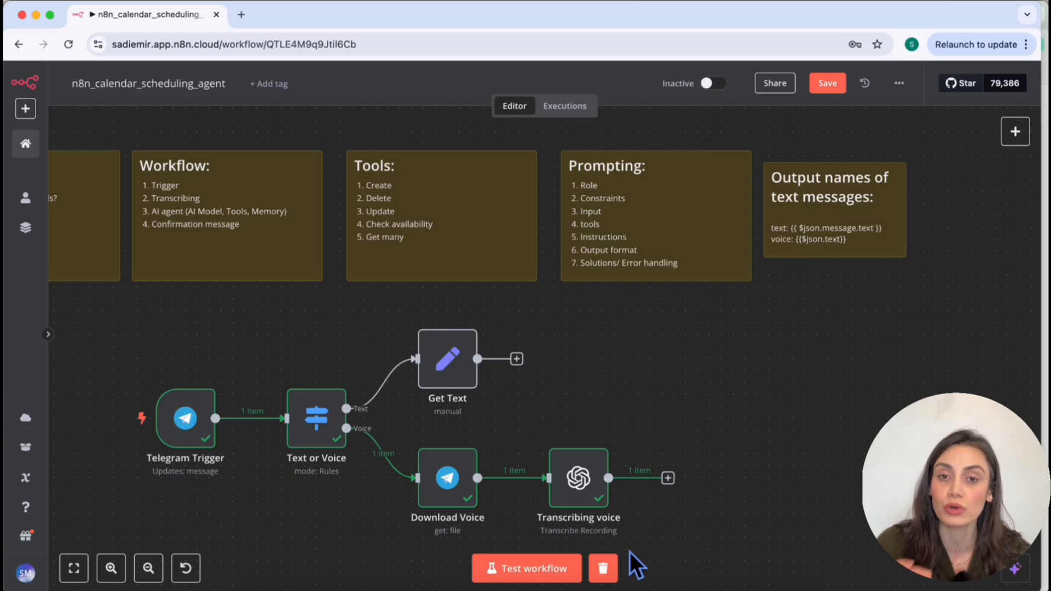
Step: Clear the execution data and add an AI Agent node from the Transcribing voice node's output
left_click(603, 568)
left_click(648, 478)
type("ai agent")
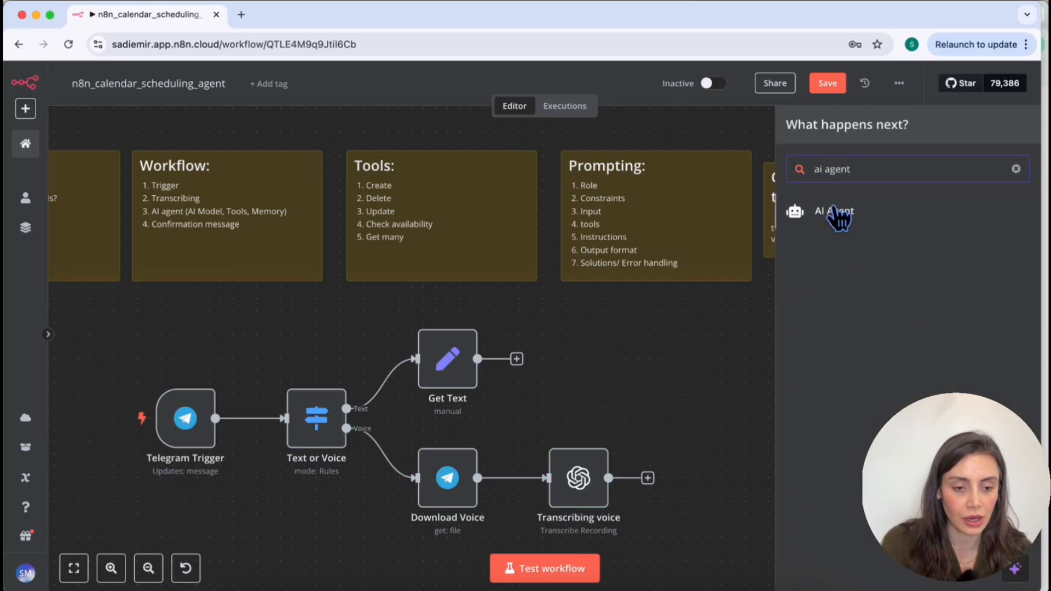
left_click(838, 214)
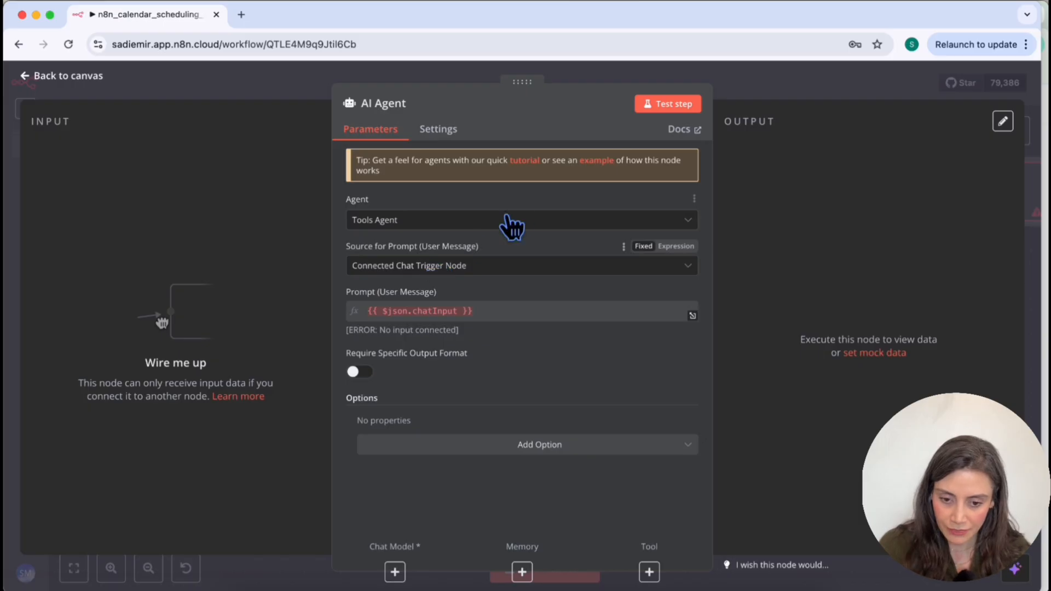
Step: Enter "Calendar Scheduling Agent" as the new name for the AI Agent node
left_click(418, 106)
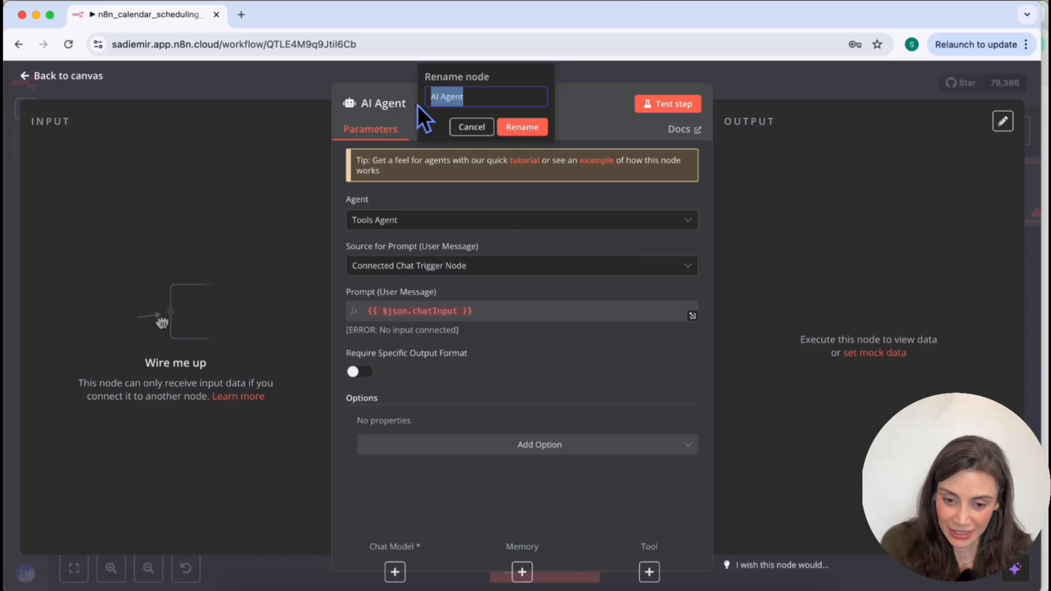
type("C")
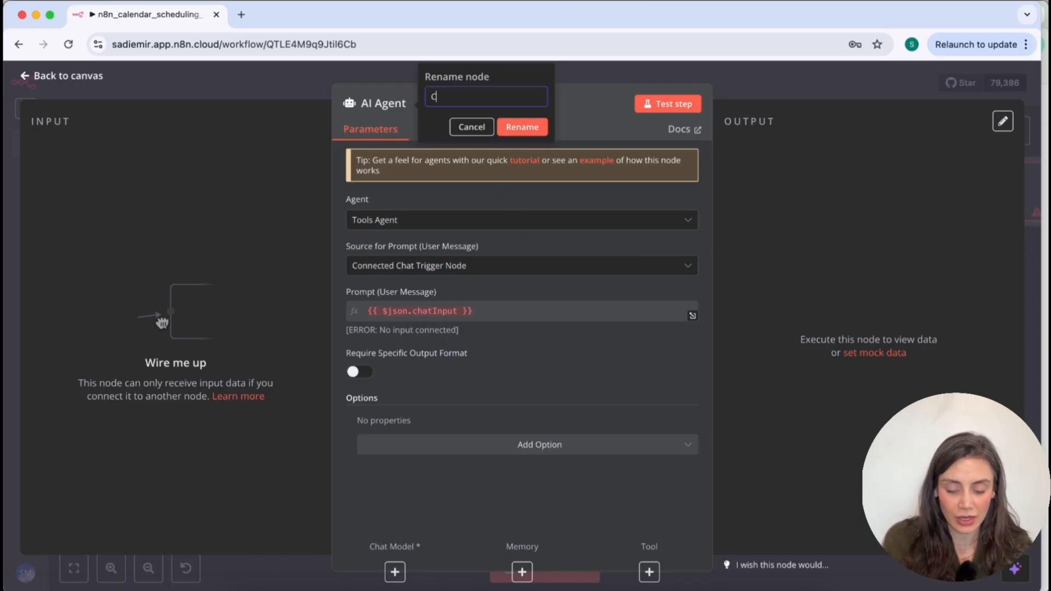
type("alendar Agen")
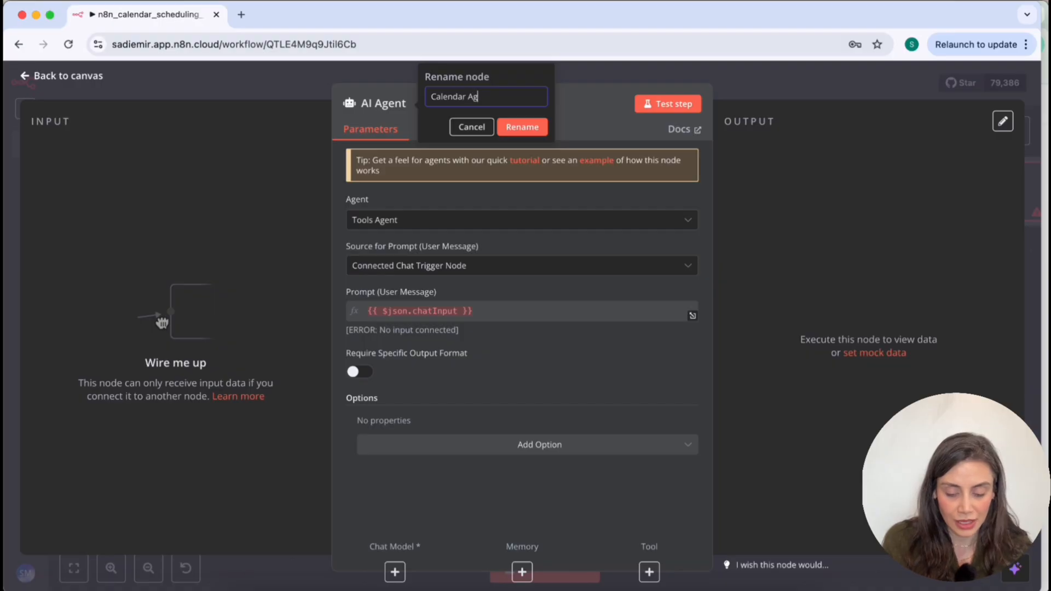
key("BackSpace")
key("BackSpace")
key("BackSpace")
key("BackSpace")
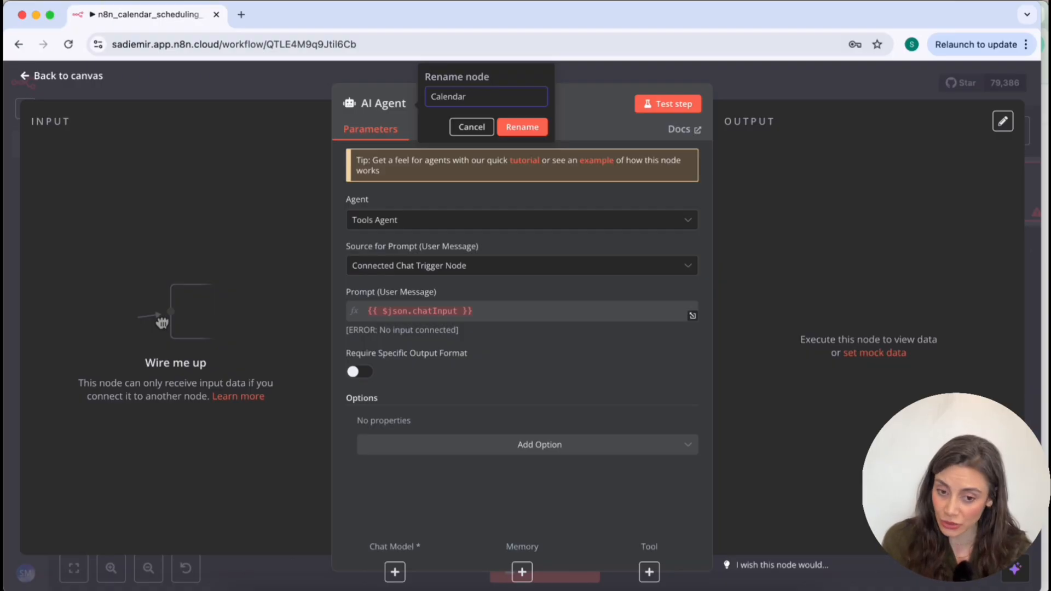
type("Scheduling Agent")
Step: Review the agent types and choose Tools Agent, with the source for the user message prompt set to Define below
left_click(446, 219)
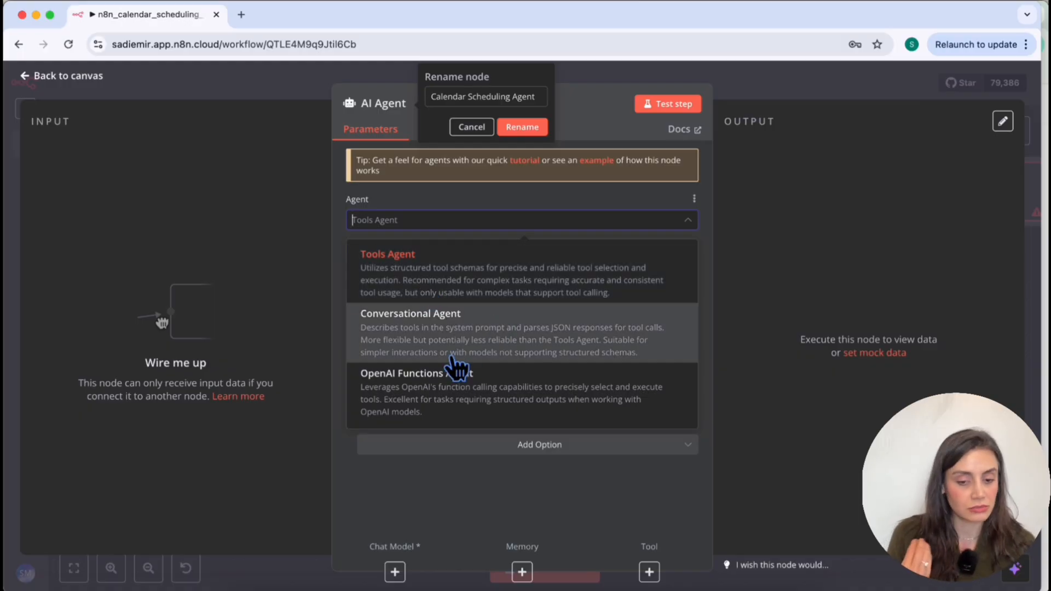
scroll(457, 367, "down", 2)
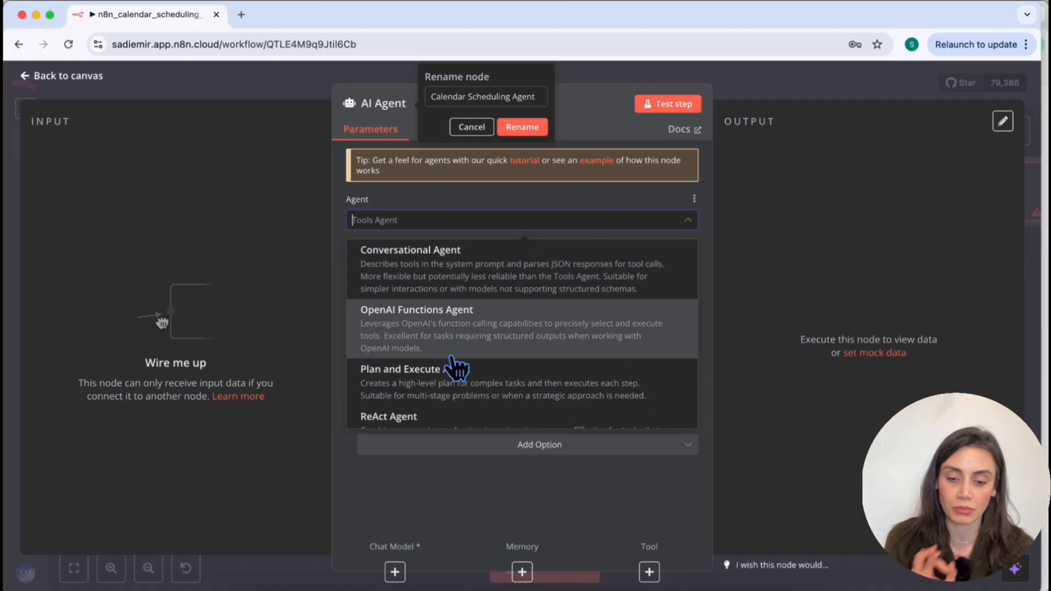
scroll(469, 364, "down", 2)
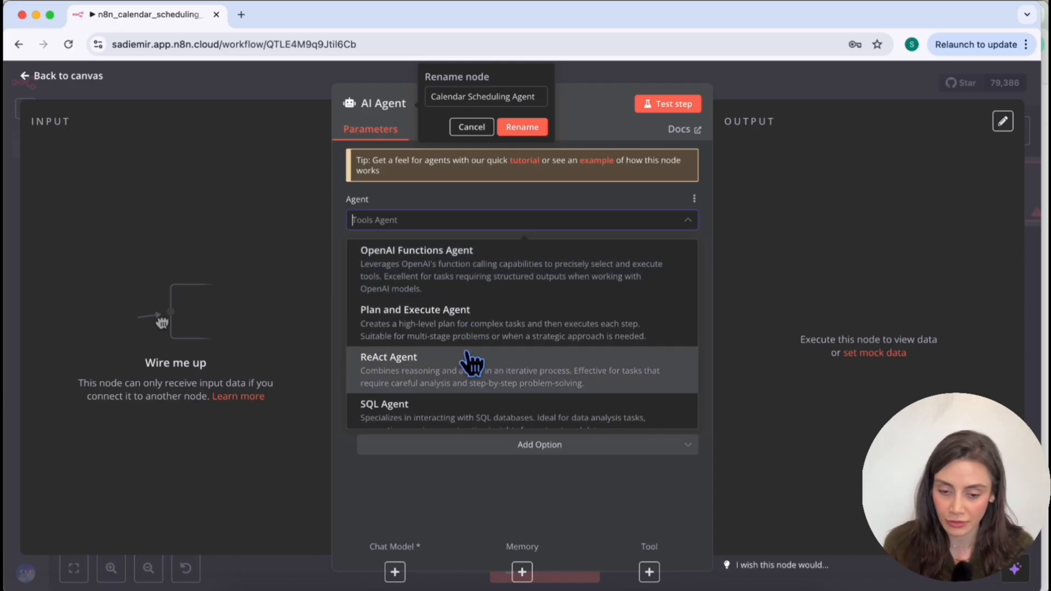
scroll(469, 363, "up", 3)
left_click(438, 277)
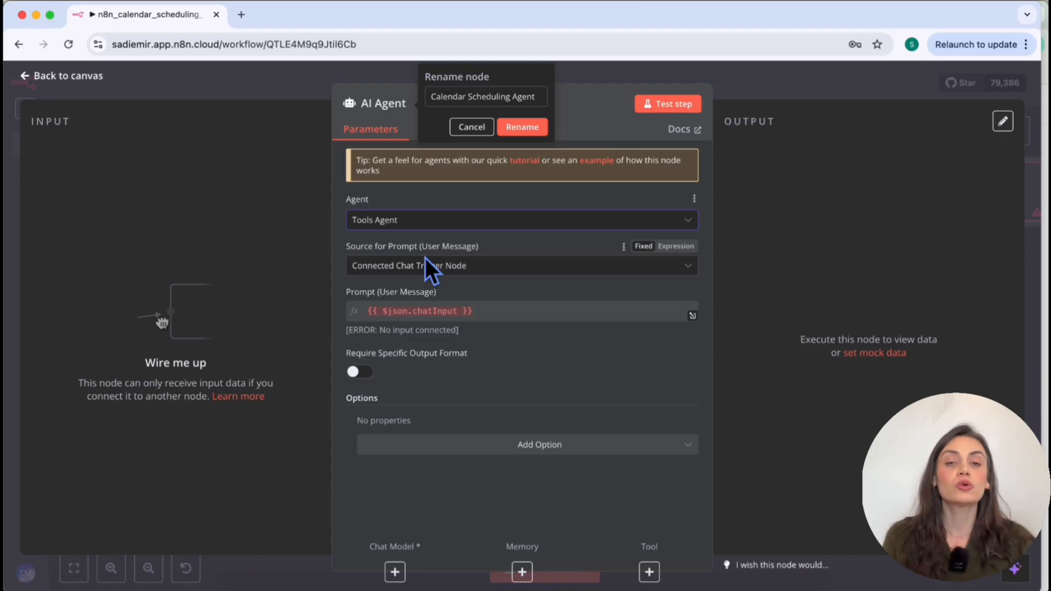
left_click(426, 259)
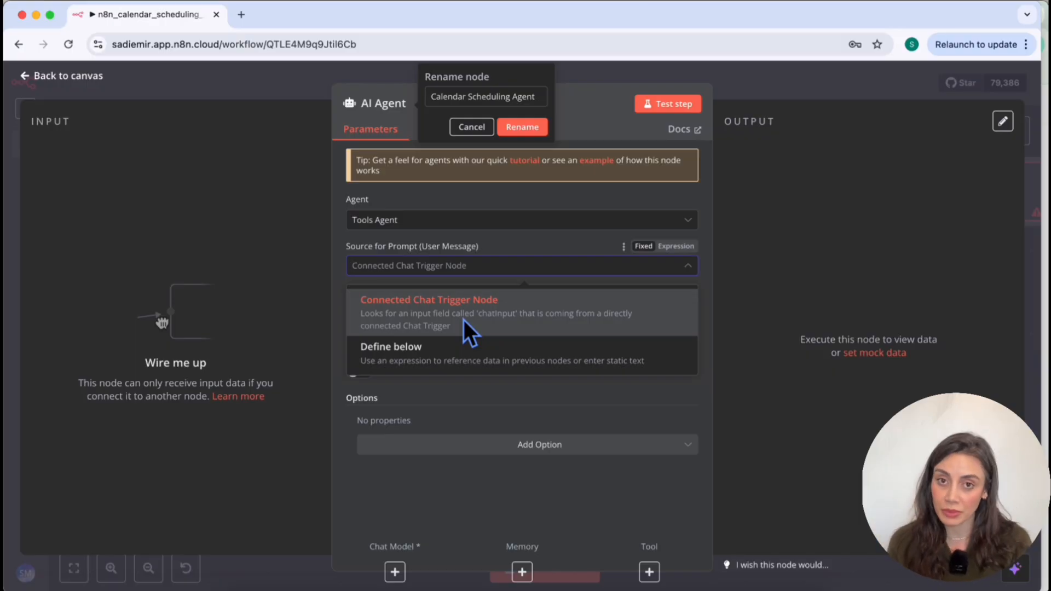
left_click(440, 359)
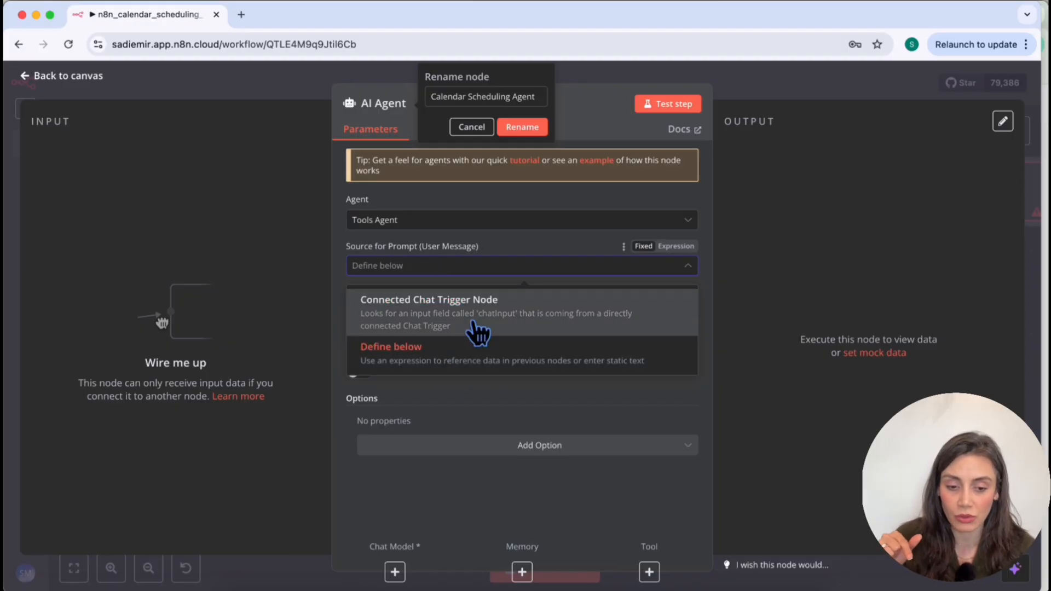
Step: Keep Define below as the prompt source and set the agent's text to the expression {{ $json.message.text || $json.text }}
left_click(471, 353)
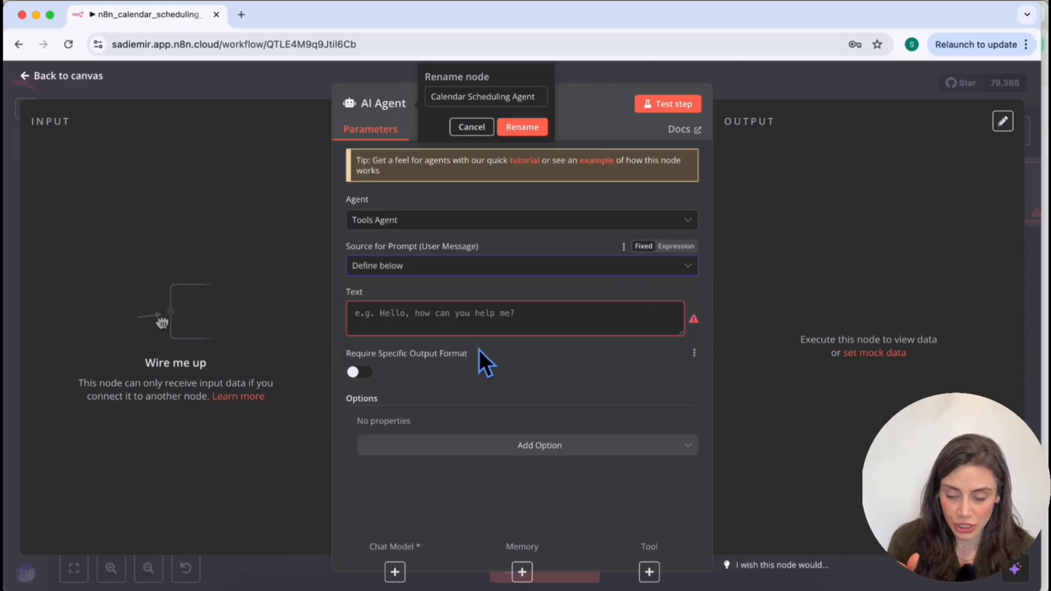
left_click(676, 291)
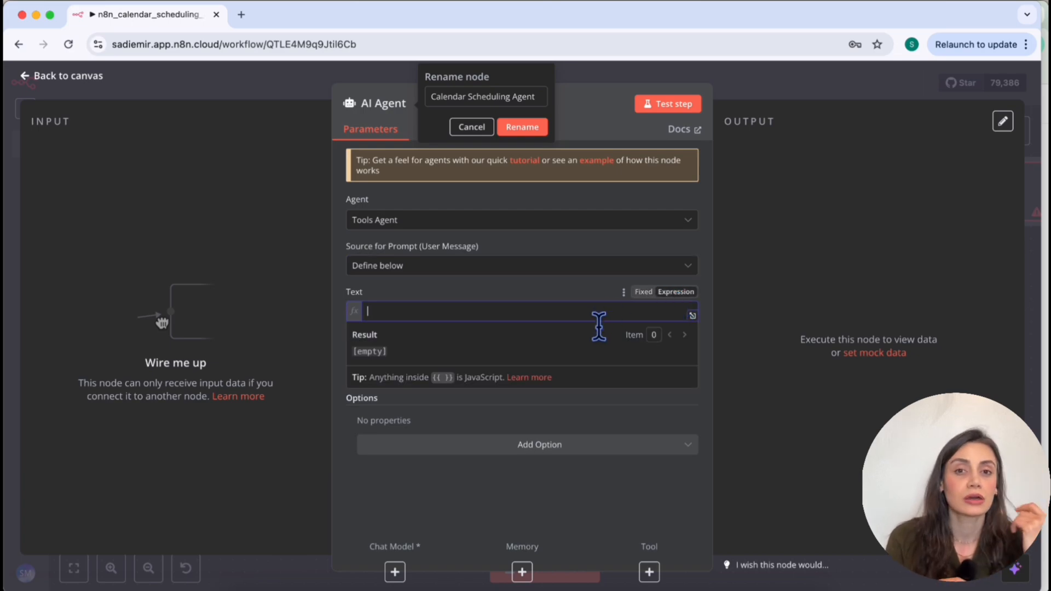
type("{{")
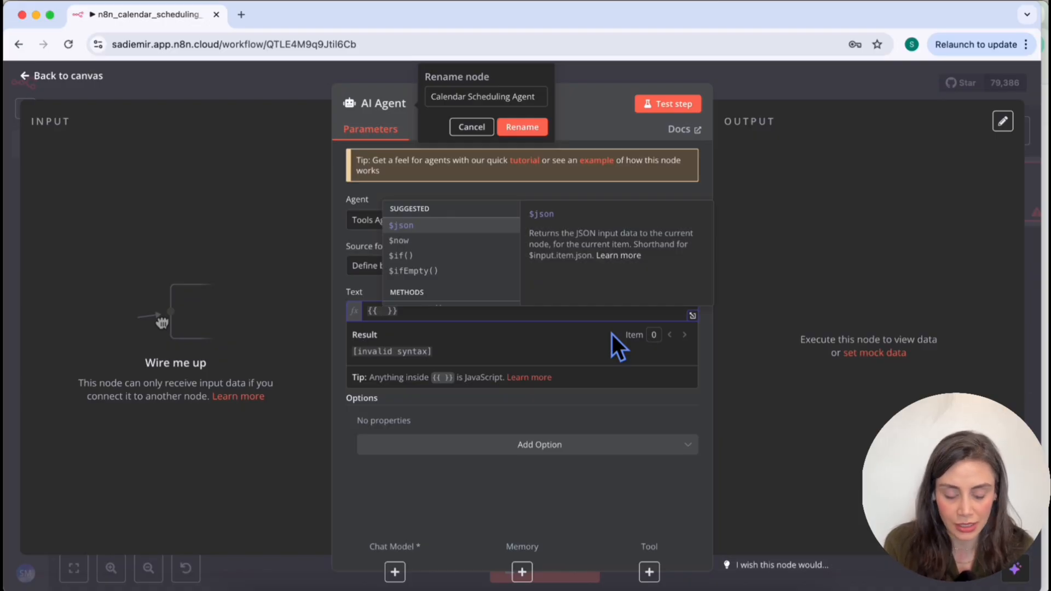
left_click(401, 227)
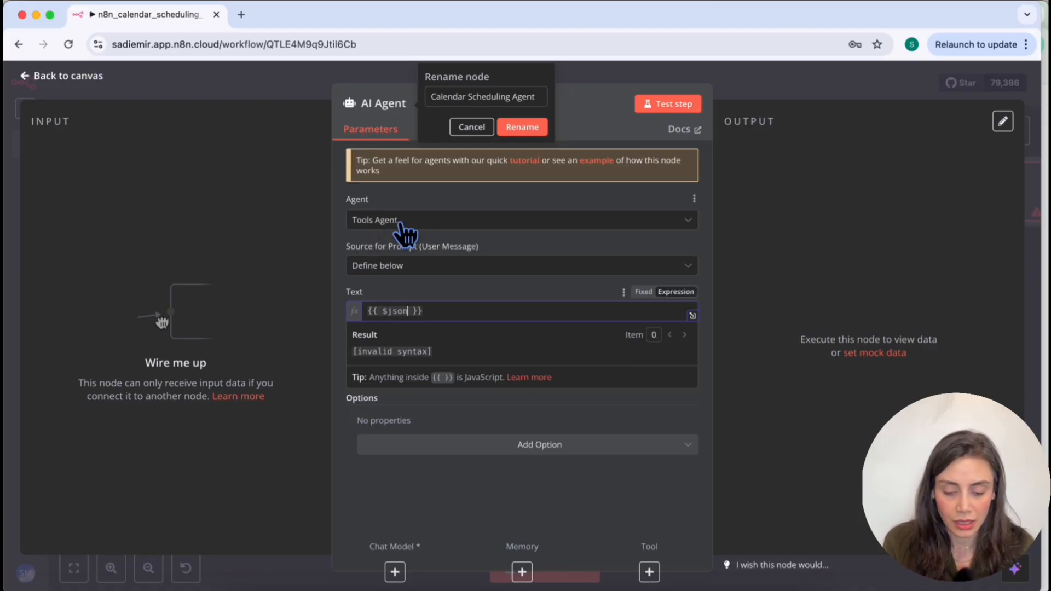
type(".")
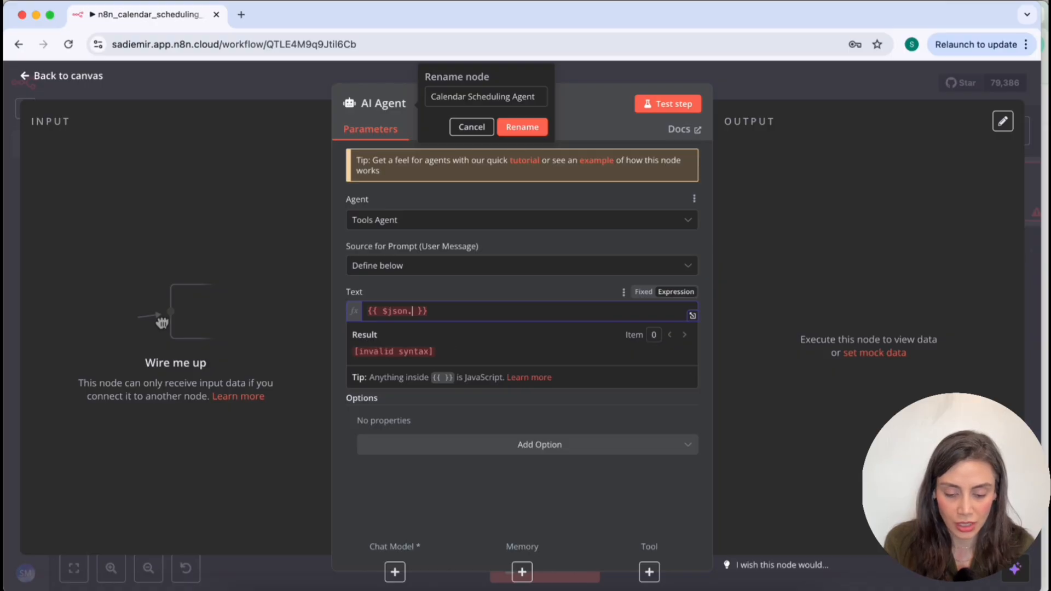
type("message.text")
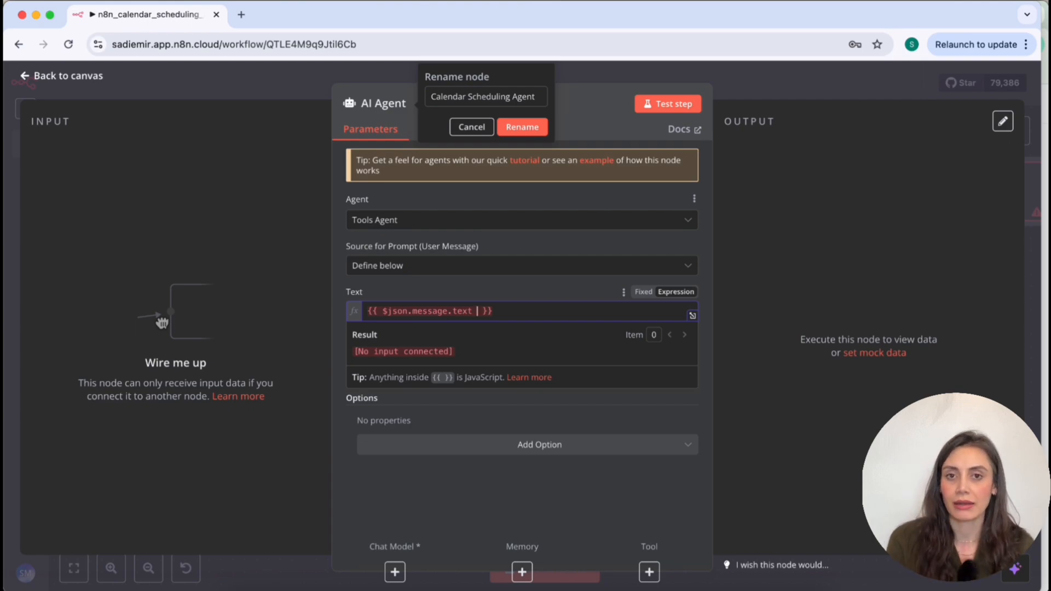
type("||")
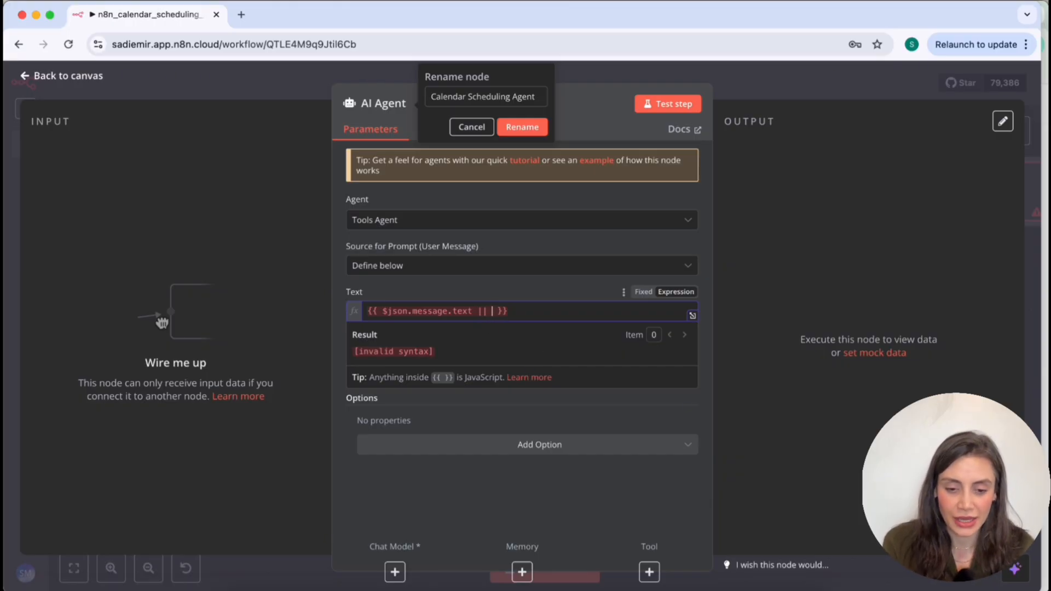
type(" $")
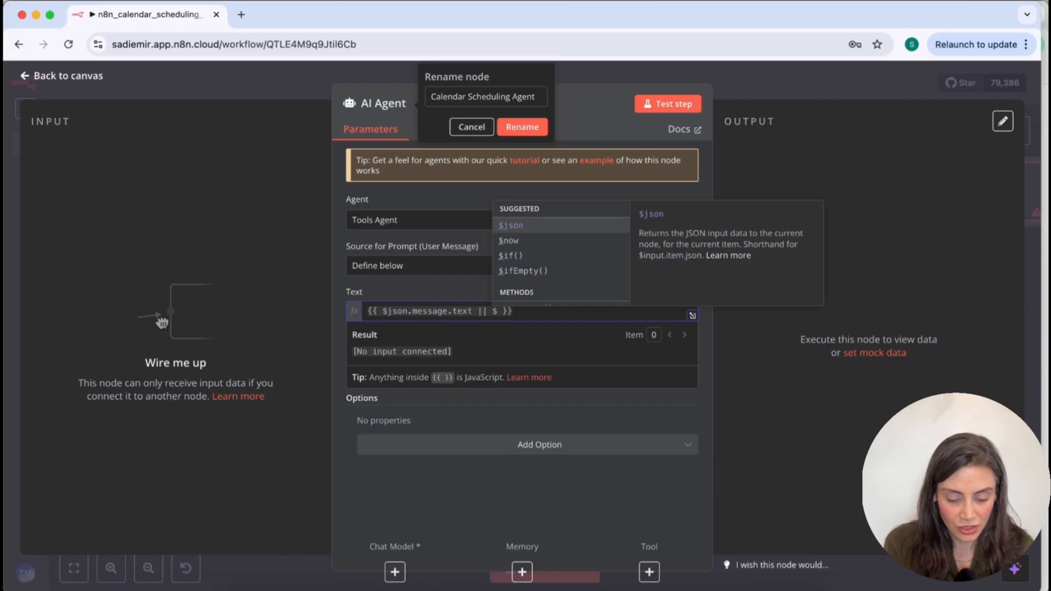
type("json.text")
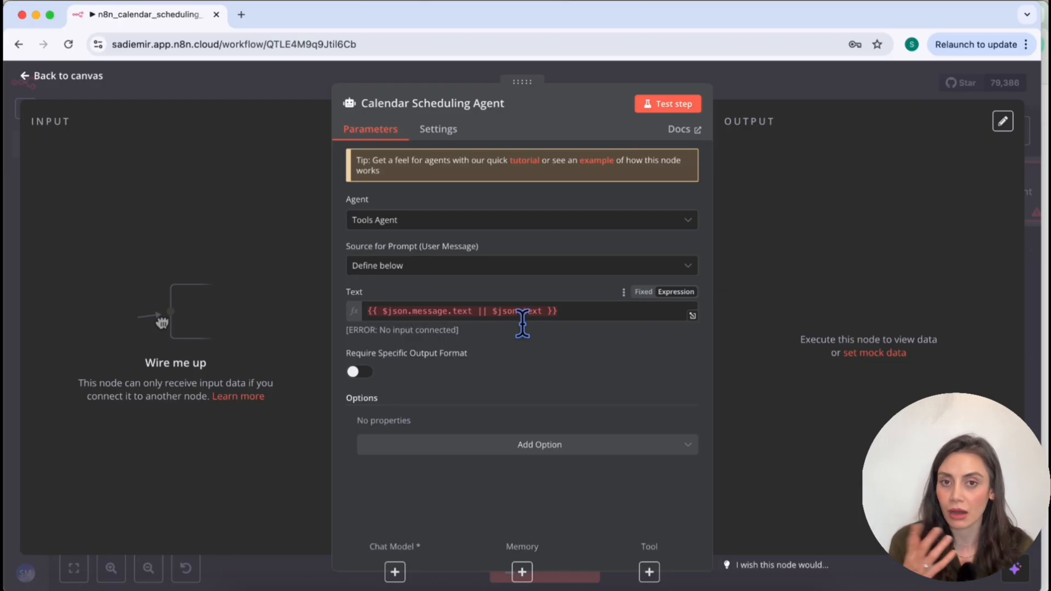
Step: Add the System Message option to the Calendar Scheduling Agent and attach an Anthropic Chat Model as its chat model
left_click(514, 445)
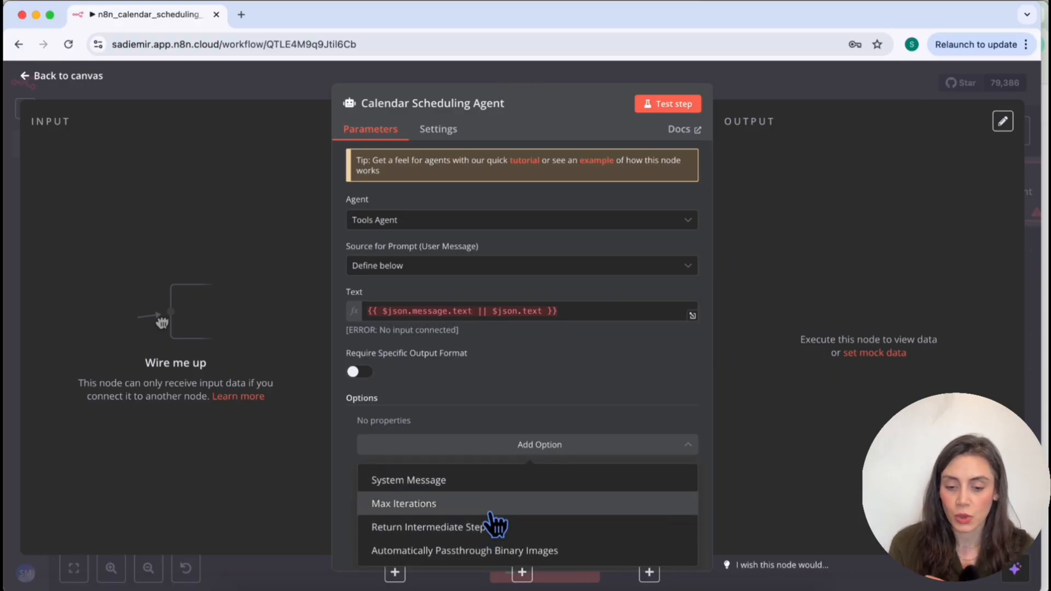
left_click(435, 482)
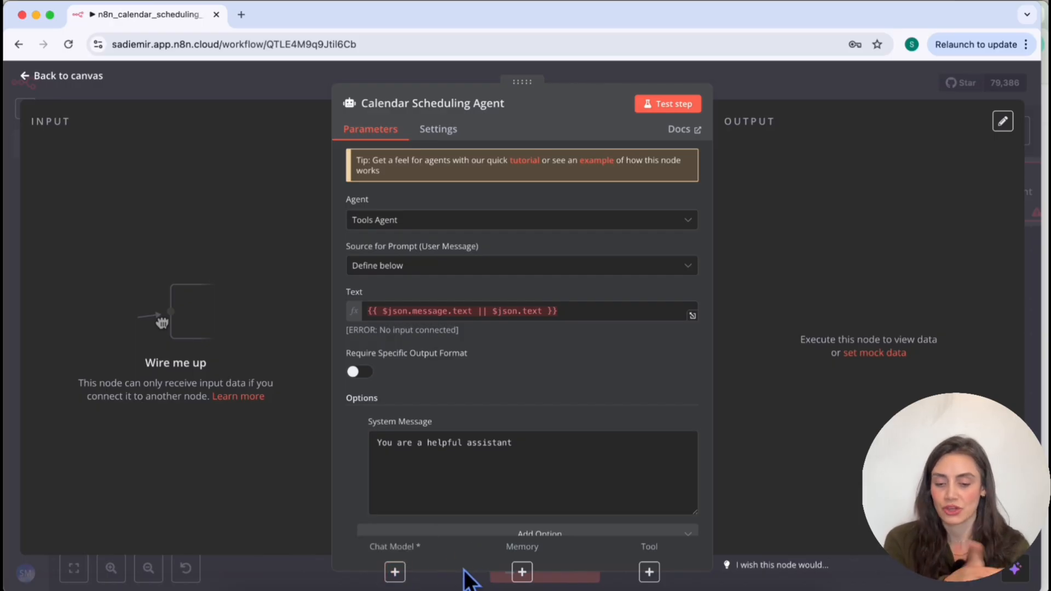
left_click(394, 572)
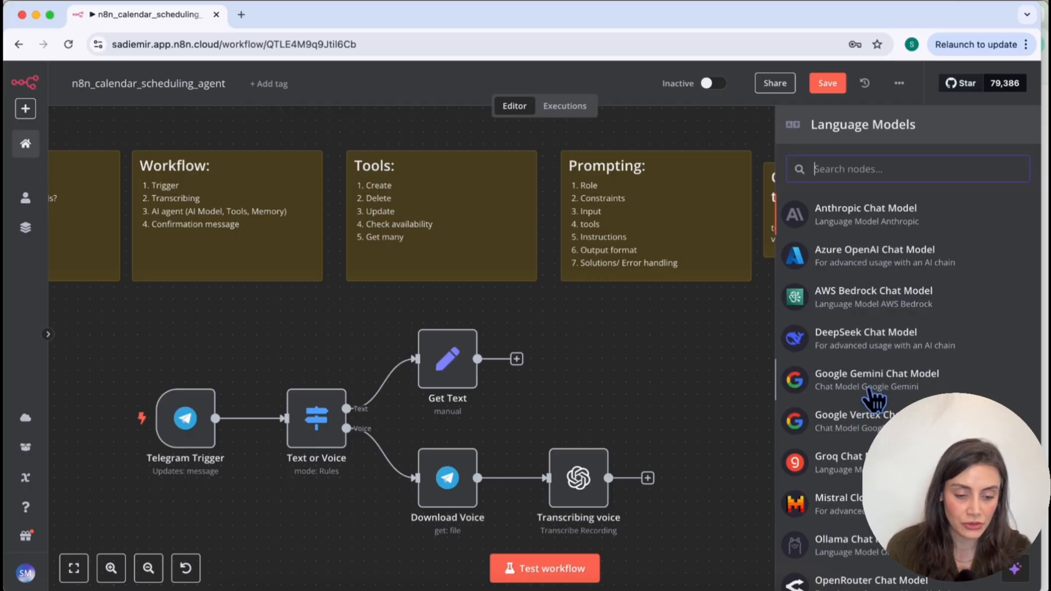
scroll(848, 433, "down", 2)
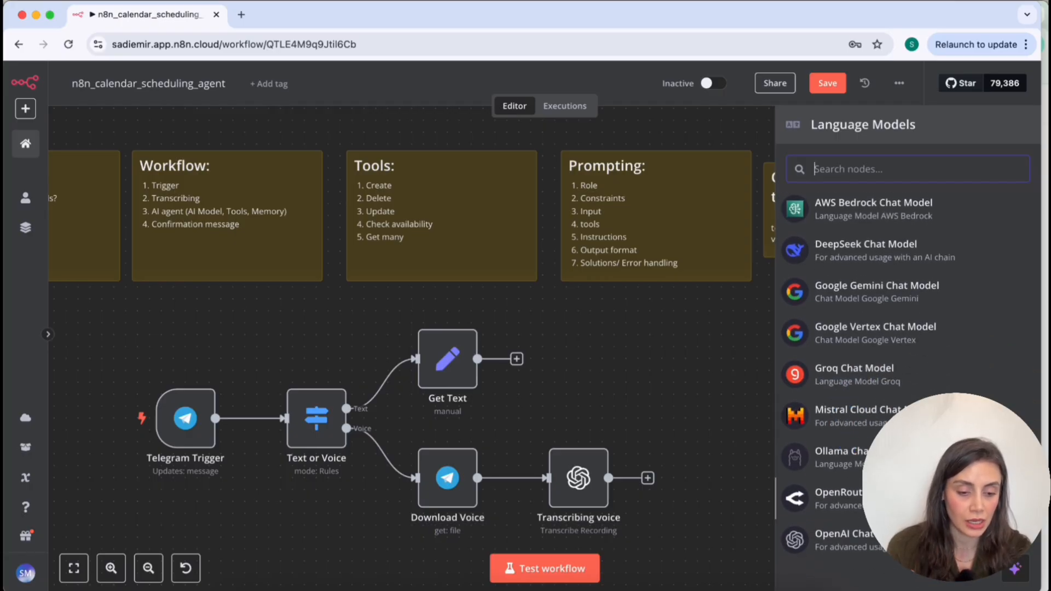
scroll(850, 555, "up", 2)
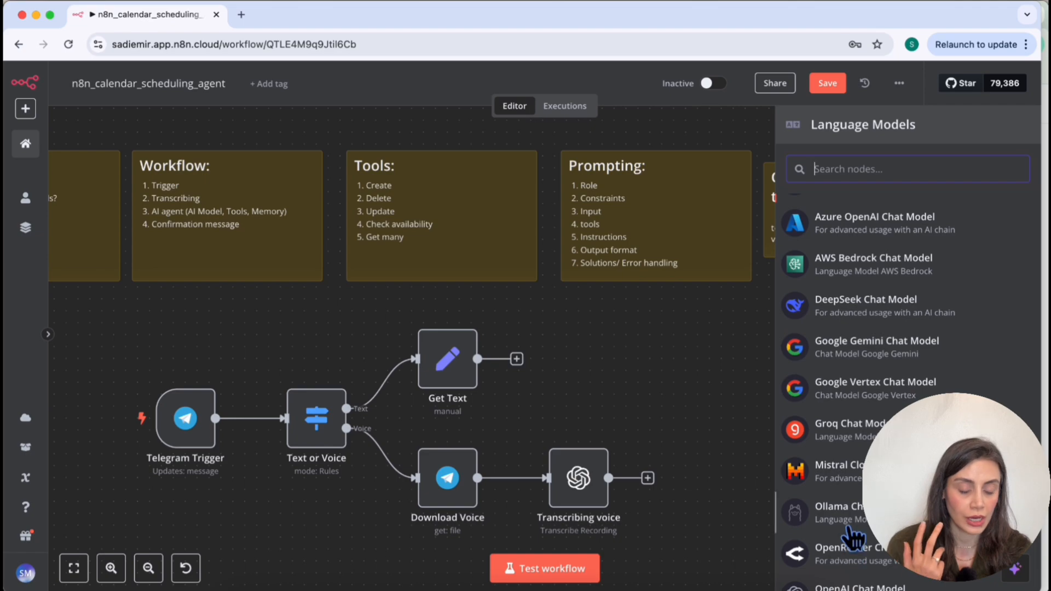
scroll(851, 542, "up", 2)
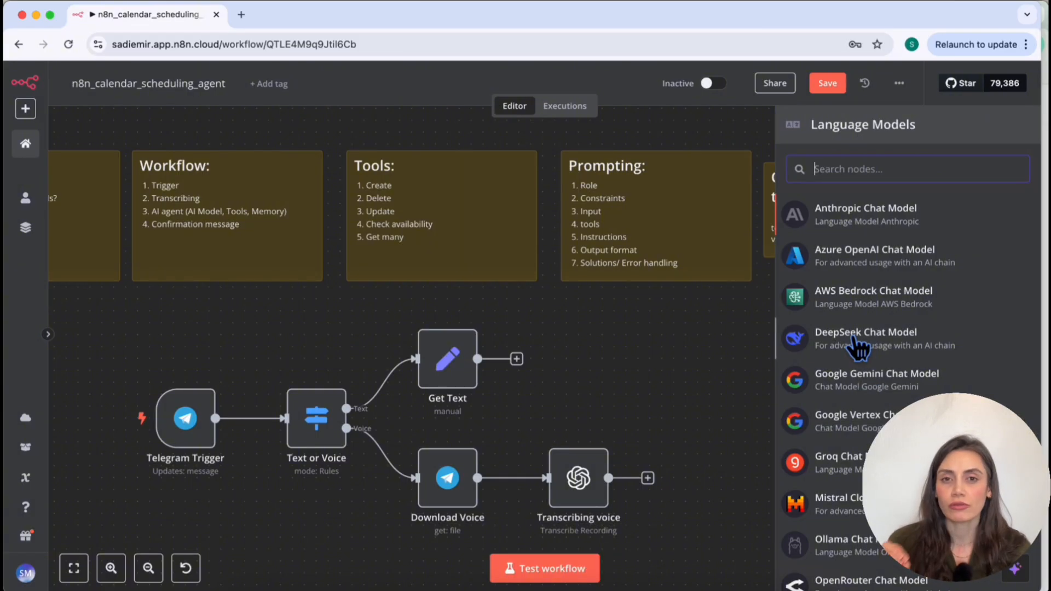
left_click(859, 228)
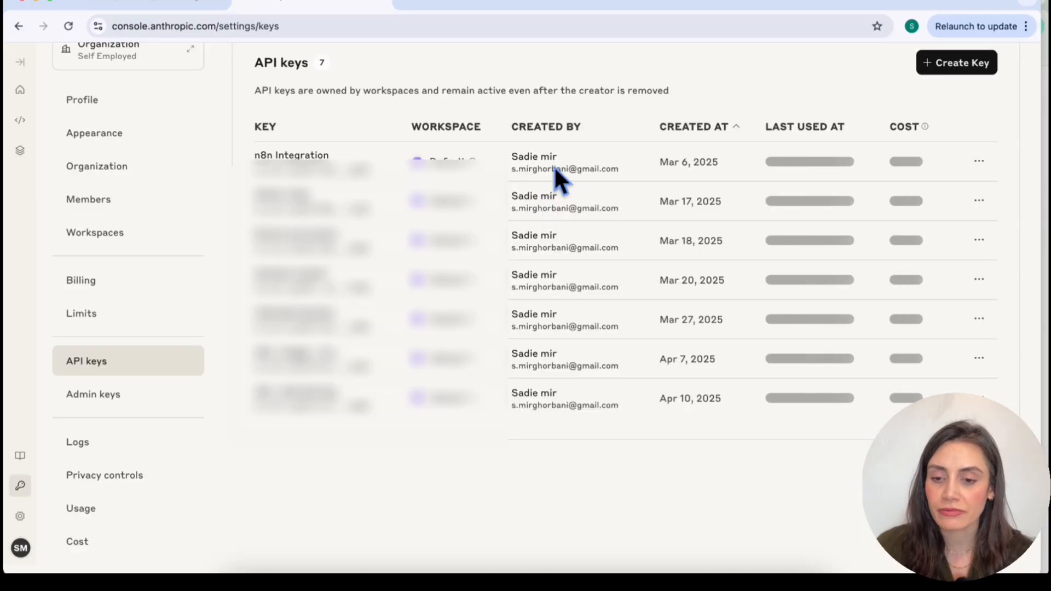
Step: Start creating a new API key in the Default workspace on the Anthropic Console's API keys page
scroll(589, 112, "up", 3)
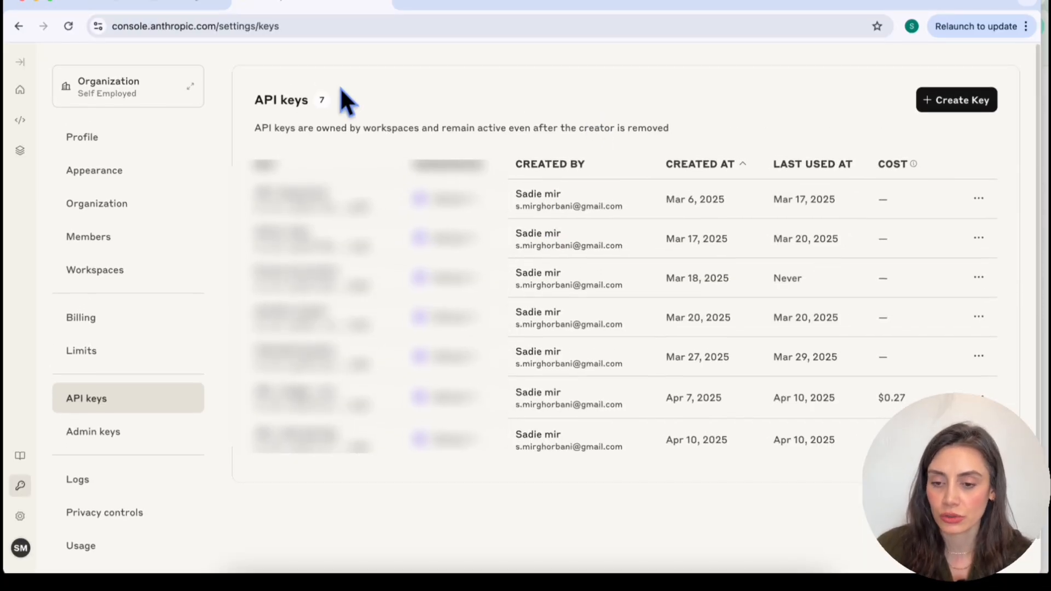
left_click(125, 32)
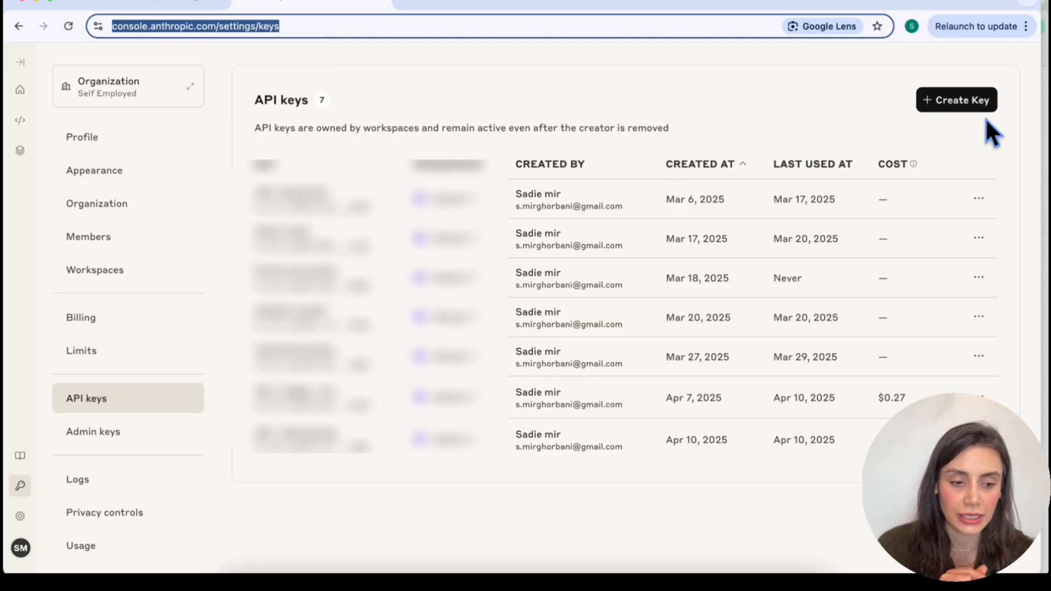
left_click(969, 106)
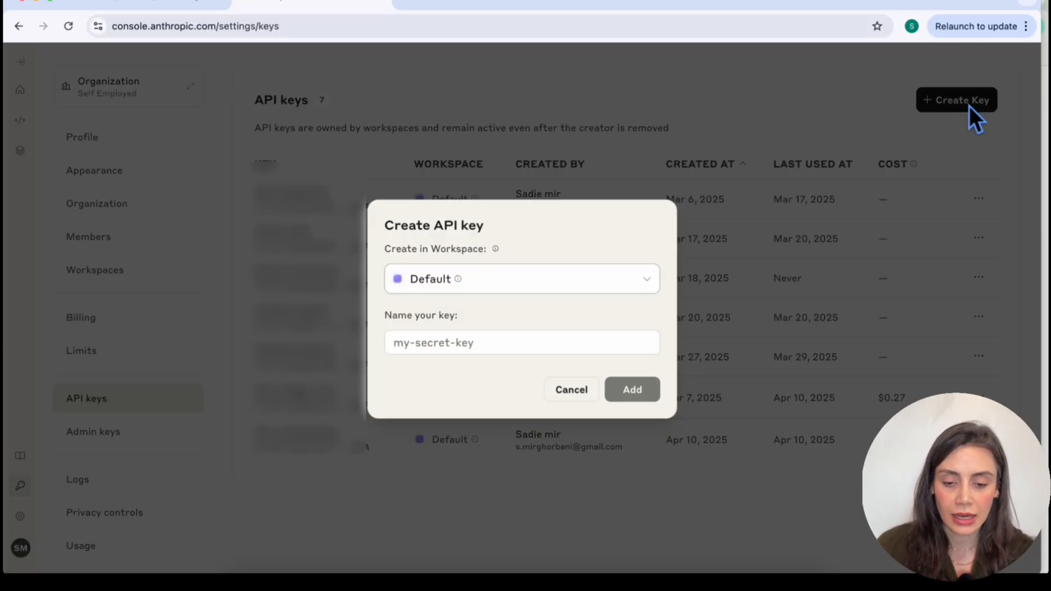
left_click(453, 353)
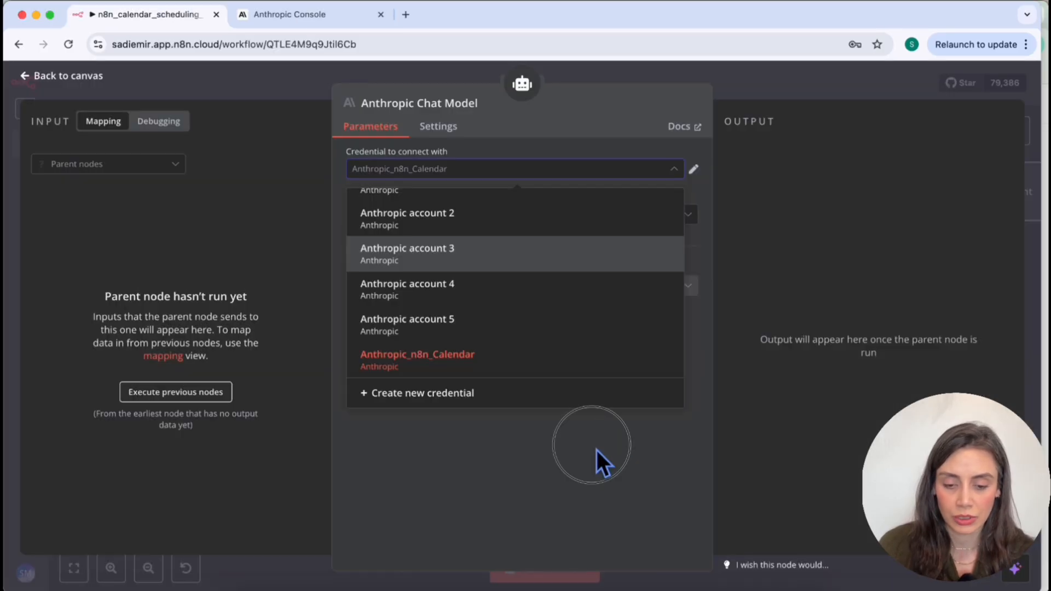
Step: Return to n8n, start a new credential for the Anthropic Chat Model and paste the API key
left_click(597, 455)
left_click(600, 171)
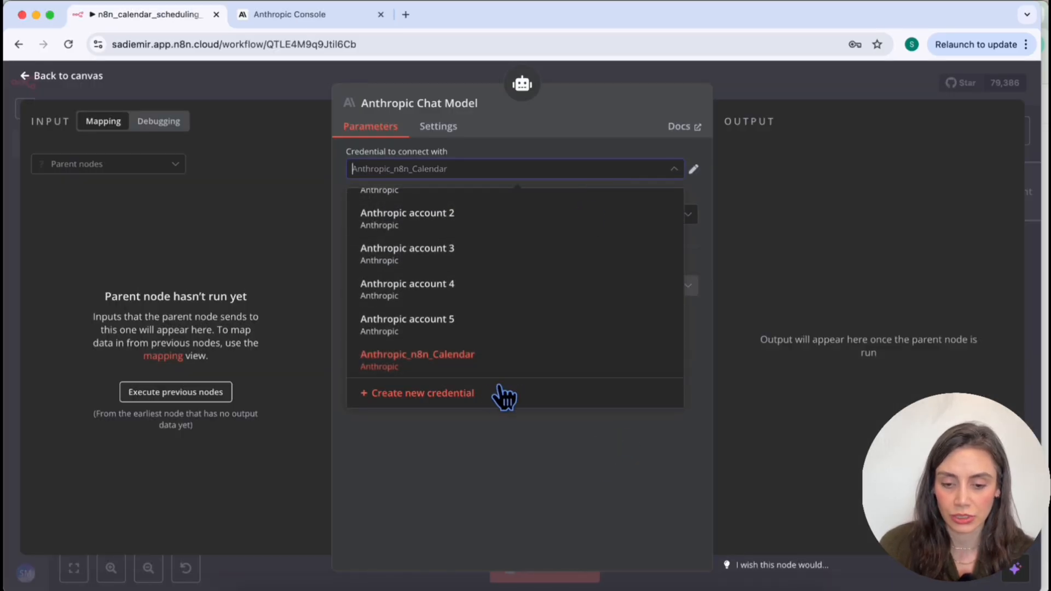
left_click(490, 398)
left_click(403, 285)
key("cmd+v")
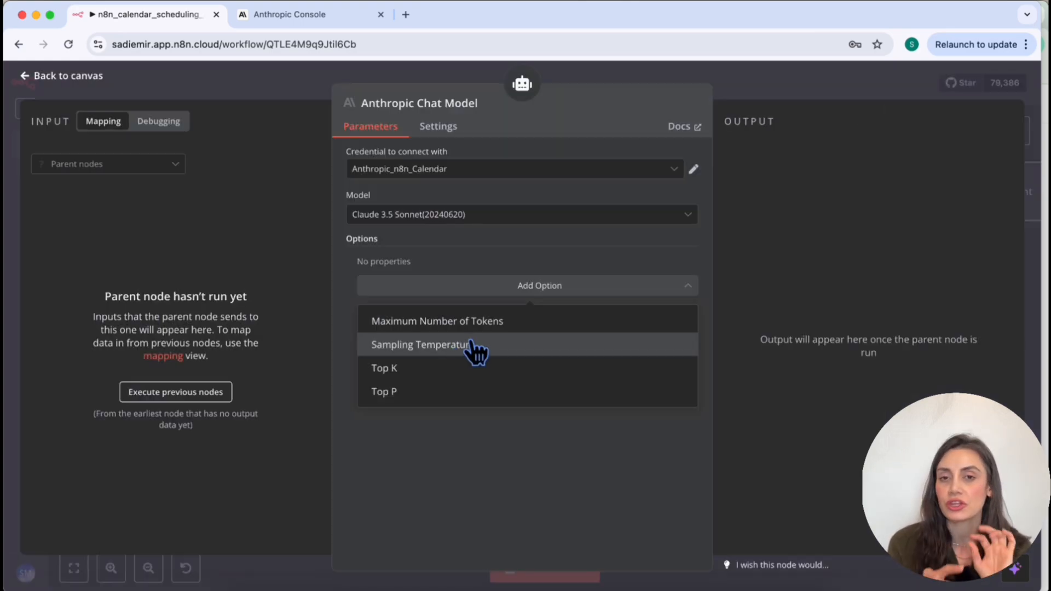
Step: Add the Sampling Temperature option to the Anthropic Chat Model, set it to 0.5 and return to the canvas
left_click(447, 346)
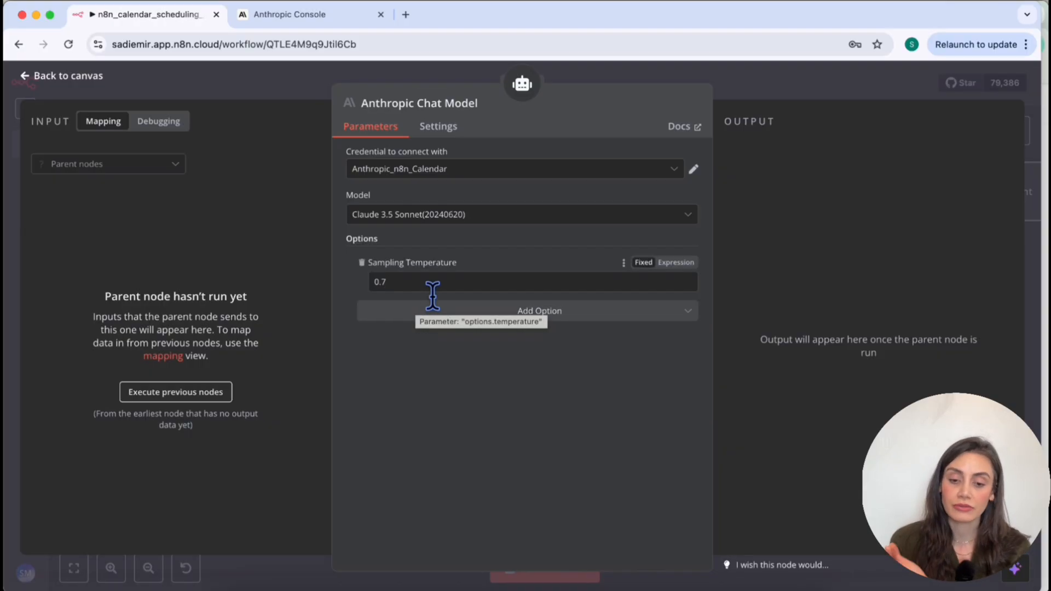
left_click_drag(418, 283, 367, 284)
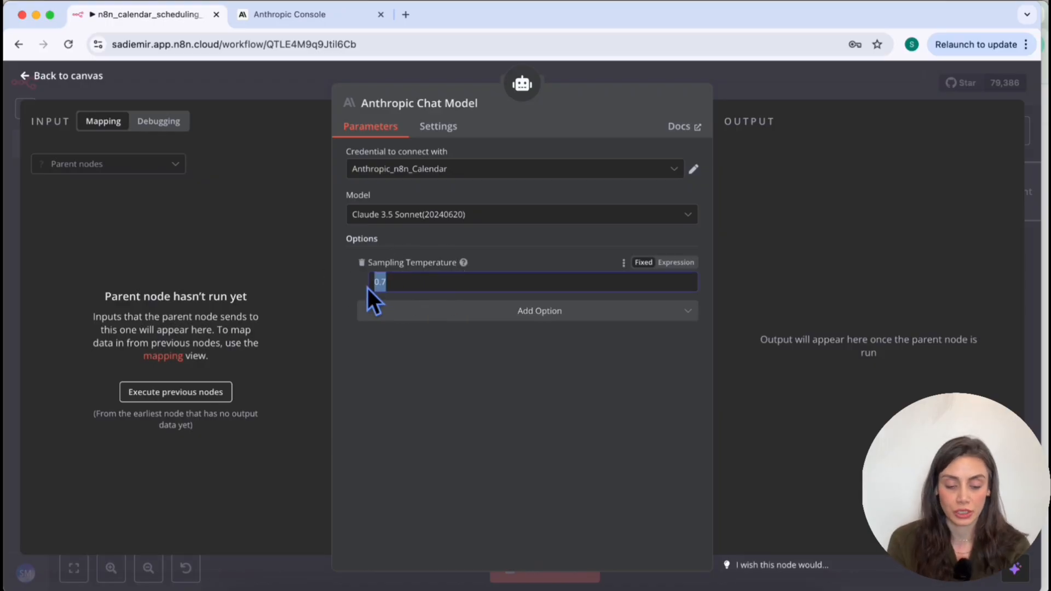
type("0.5")
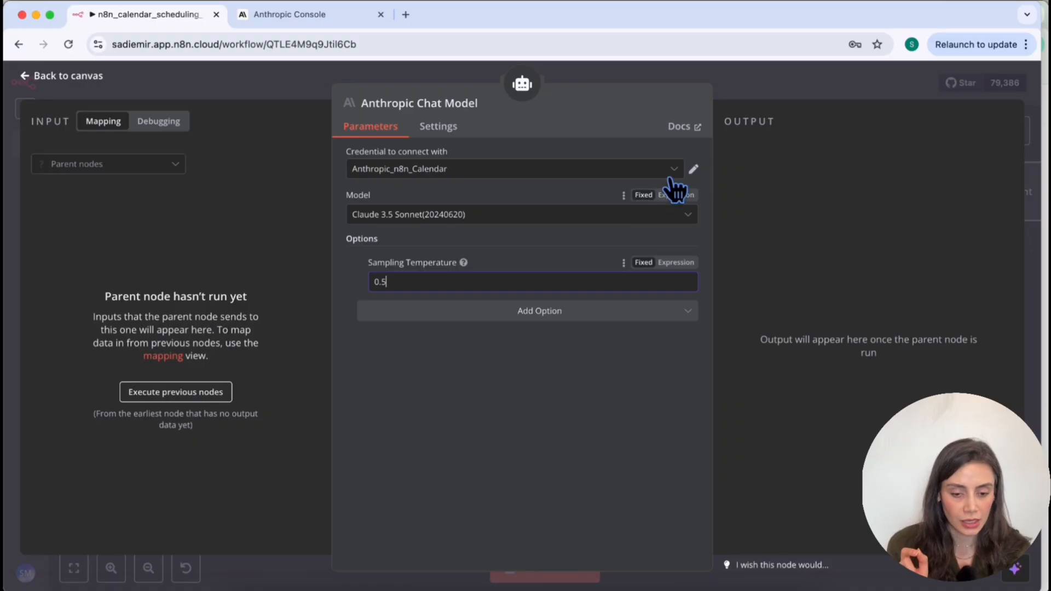
left_click(783, 97)
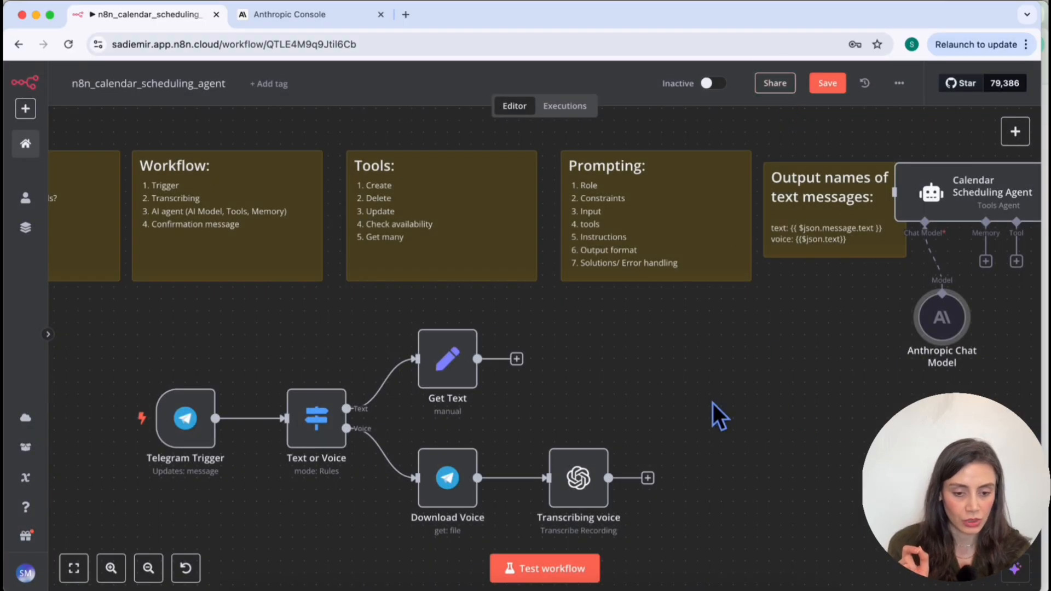
Step: Move the Calendar Scheduling Agent to the end of the Get Text branch and place the Anthropic Chat Model beneath it
left_click_drag(969, 192, 697, 371)
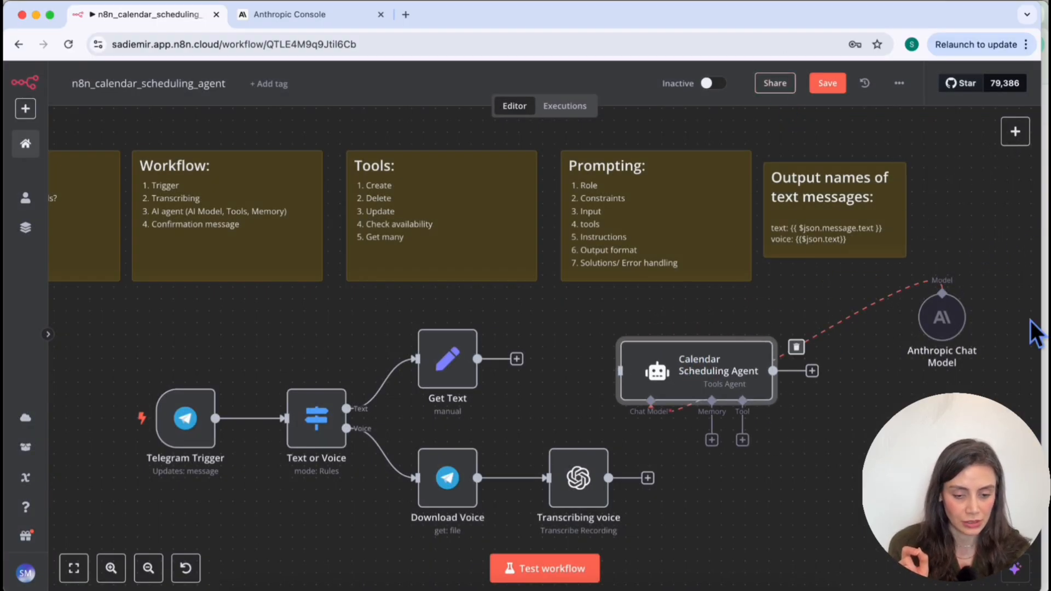
left_click_drag(942, 321, 705, 518)
left_click_drag(707, 379, 755, 367)
Step: Connect the Get Text and Transcribing voice outputs to the Calendar Scheduling Agent and check the agent's parameters
left_click_drag(517, 364, 668, 363)
left_click_drag(609, 478, 664, 377)
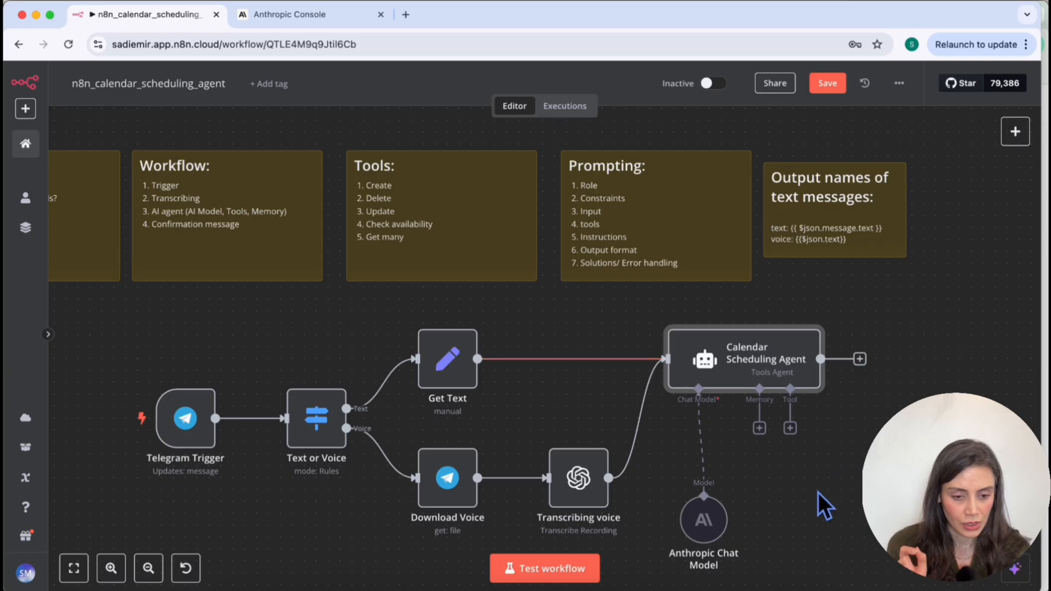
double_click(760, 360)
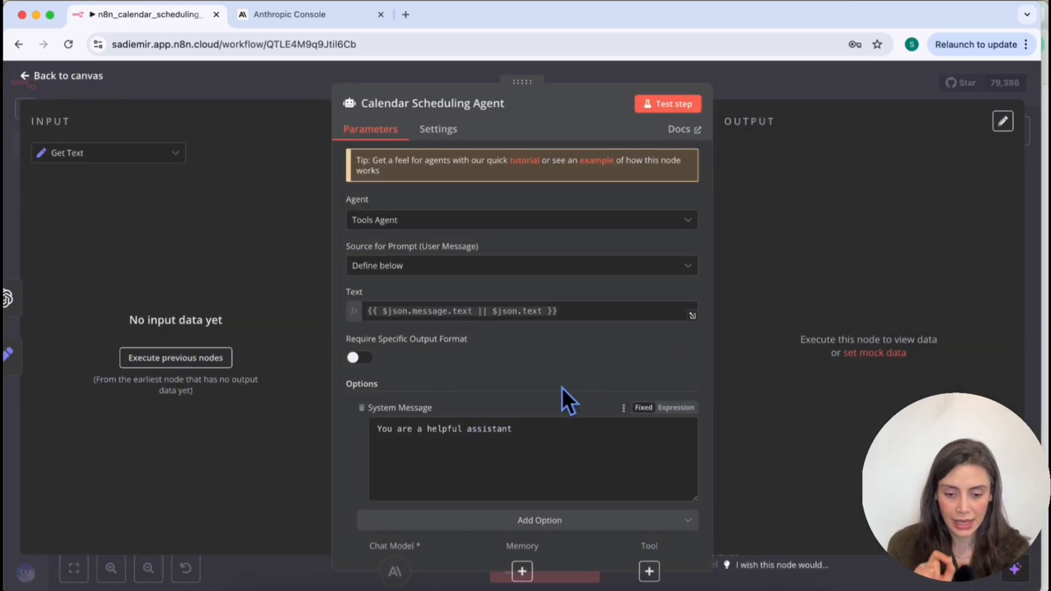
scroll(570, 388, "down", 1)
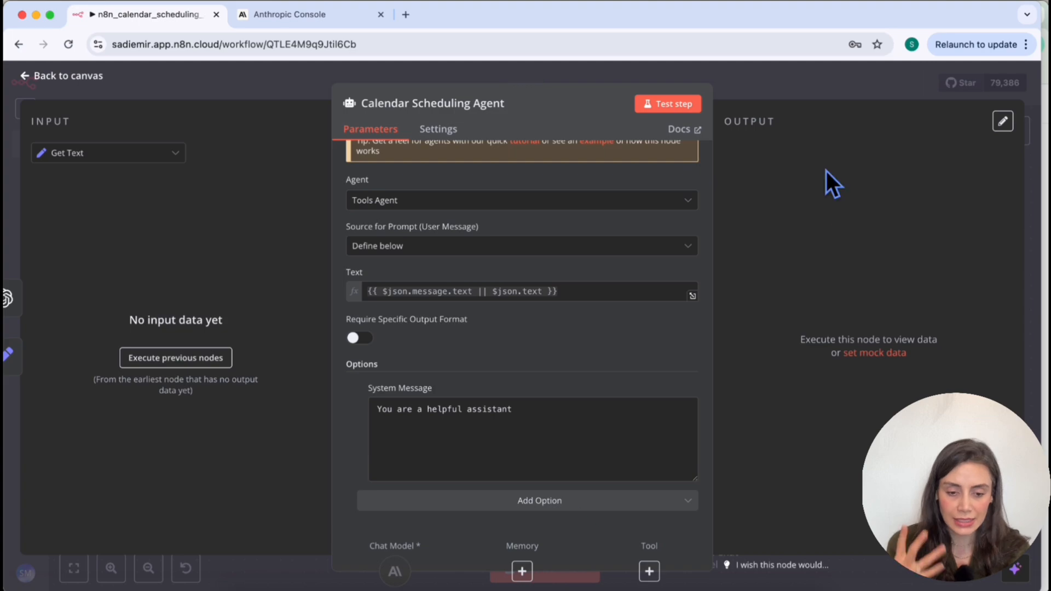
left_click(843, 77)
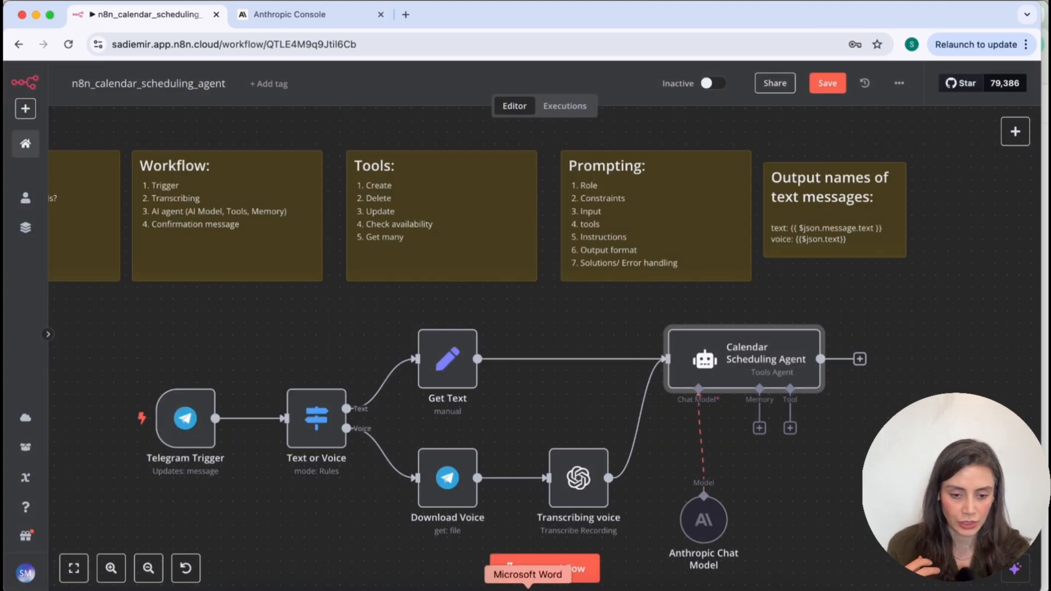
Step: Start a test run of the workflow and send "what day is today" to the n8n_test_trigger bot in Telegram
left_click(559, 576)
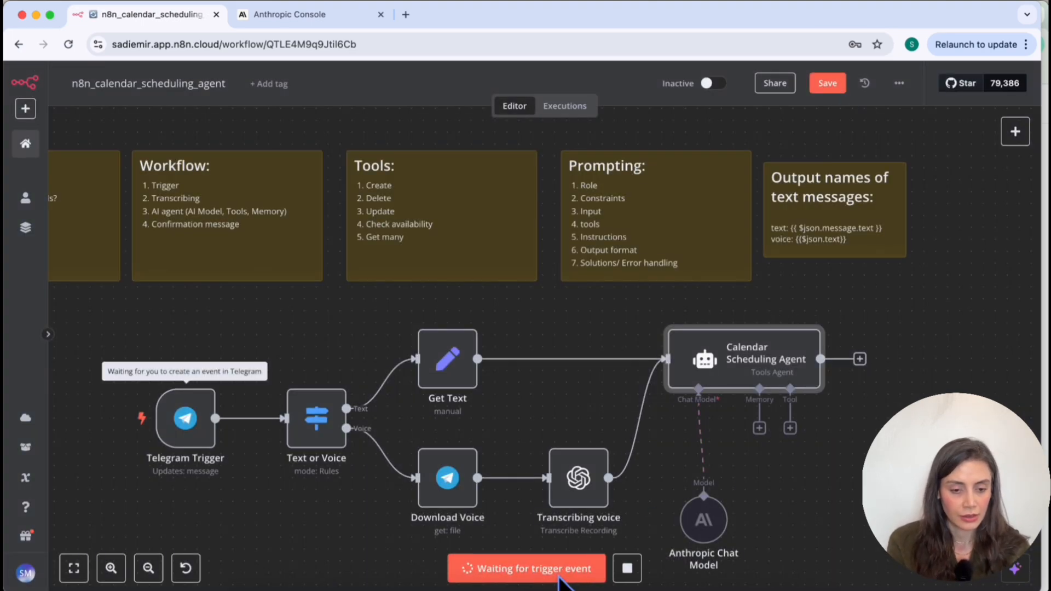
left_click(738, 589)
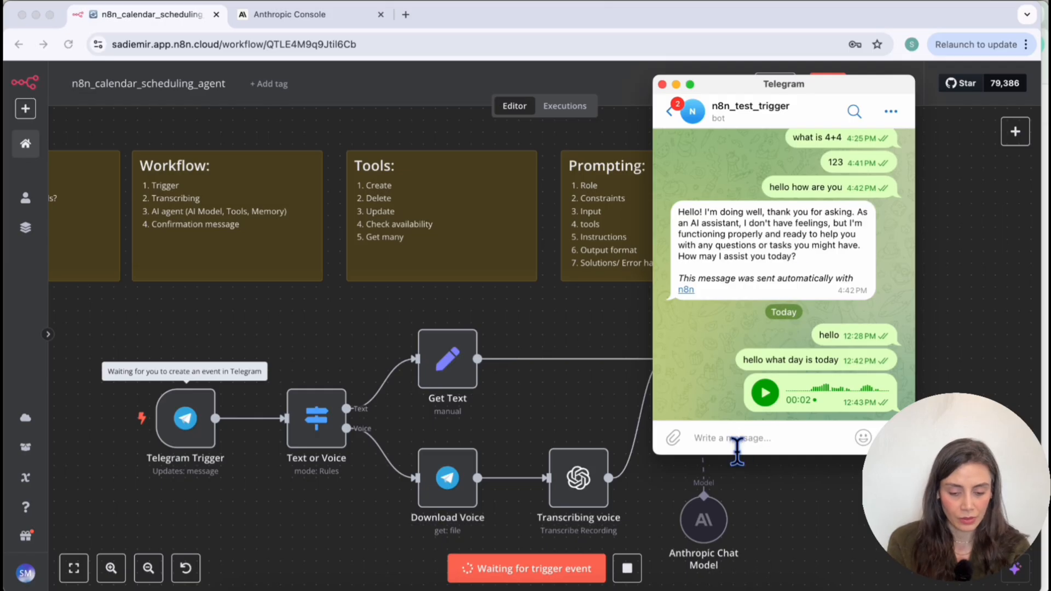
type("what day is today")
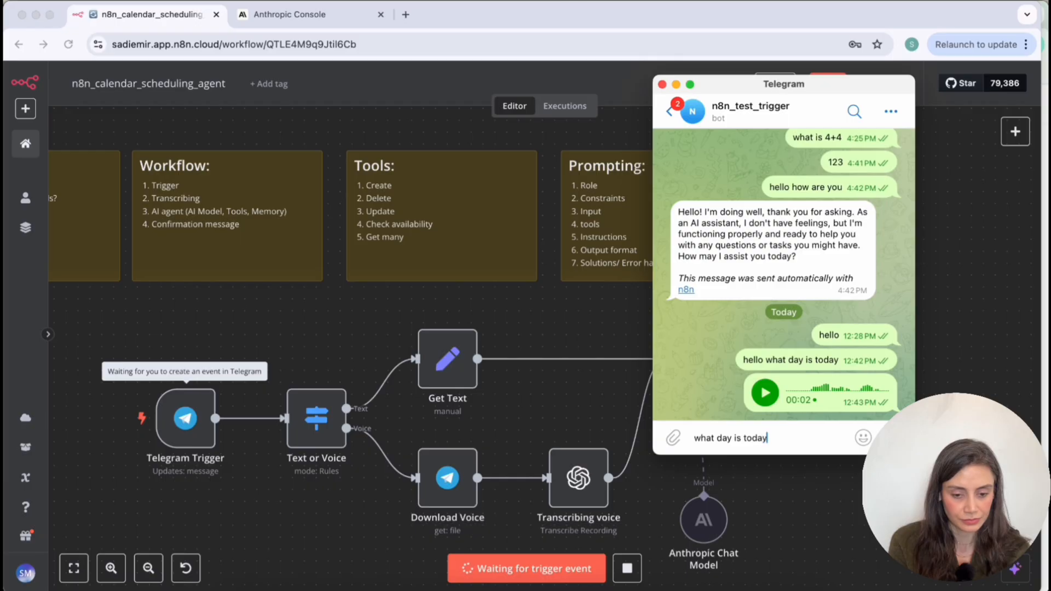
key("Return")
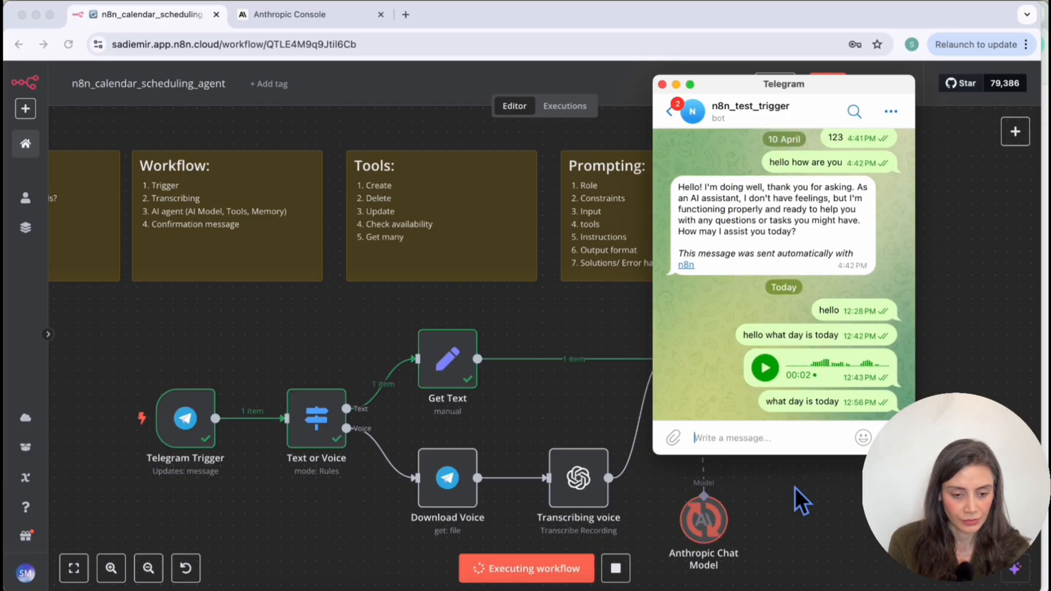
Step: Open the Calendar Scheduling Agent and examine its text expression, output and Anthropic Chat Model logs from the test run
left_click(808, 523)
double_click(769, 365)
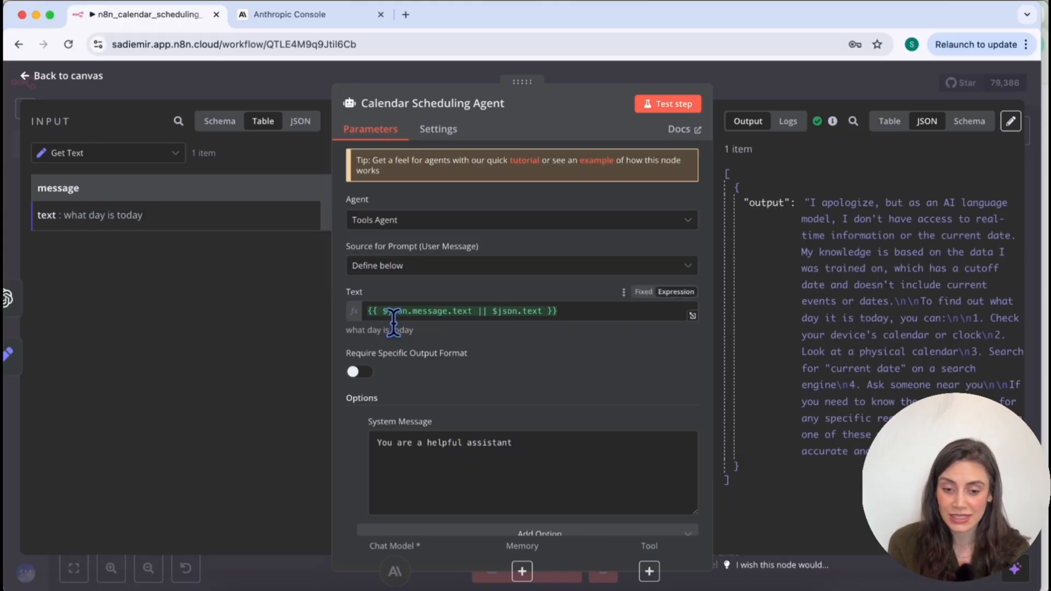
left_click(466, 318)
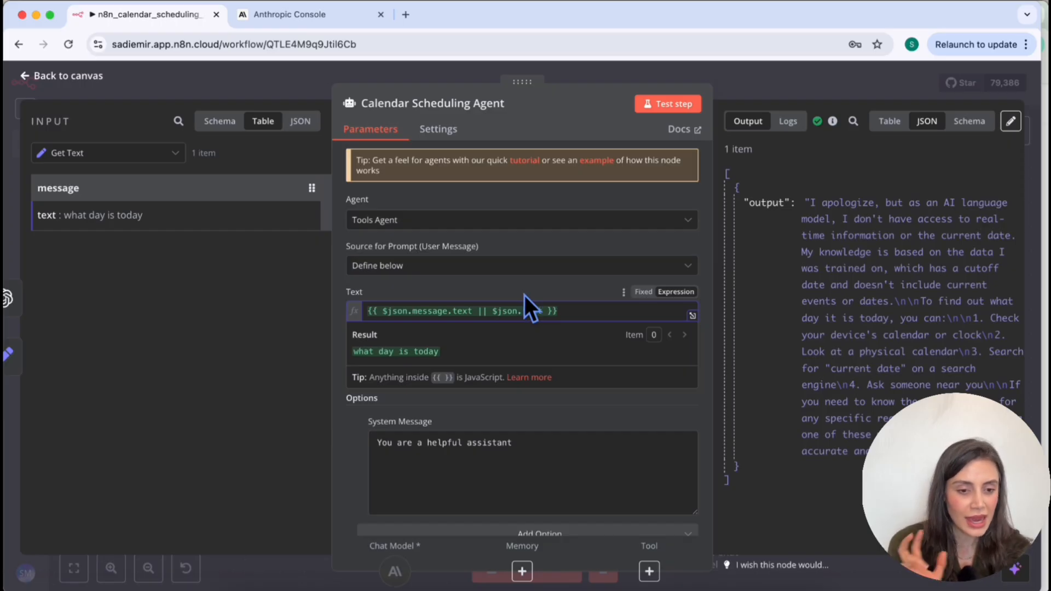
left_click(579, 285)
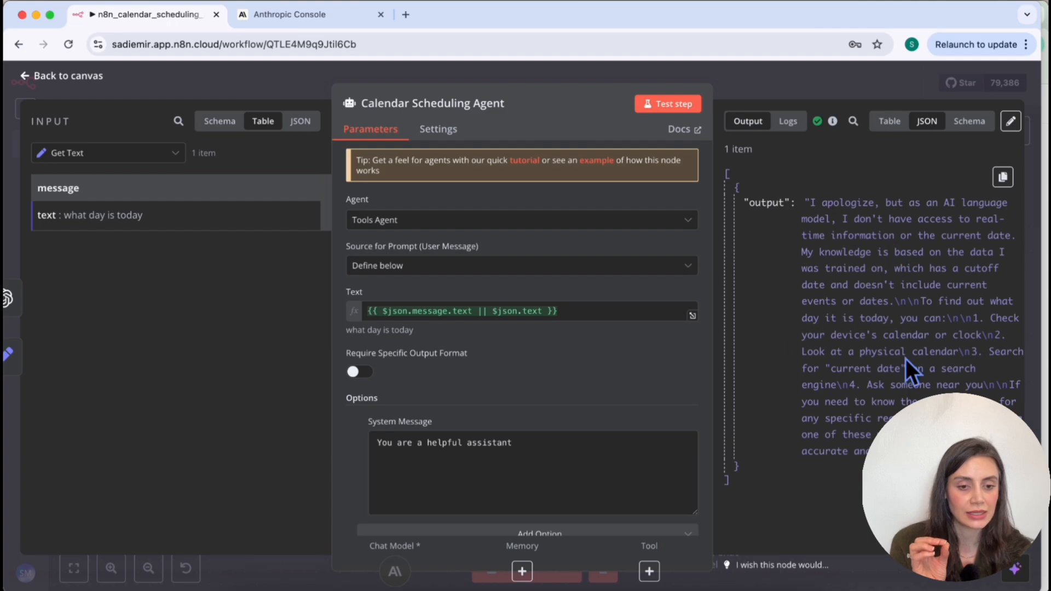
left_click(789, 121)
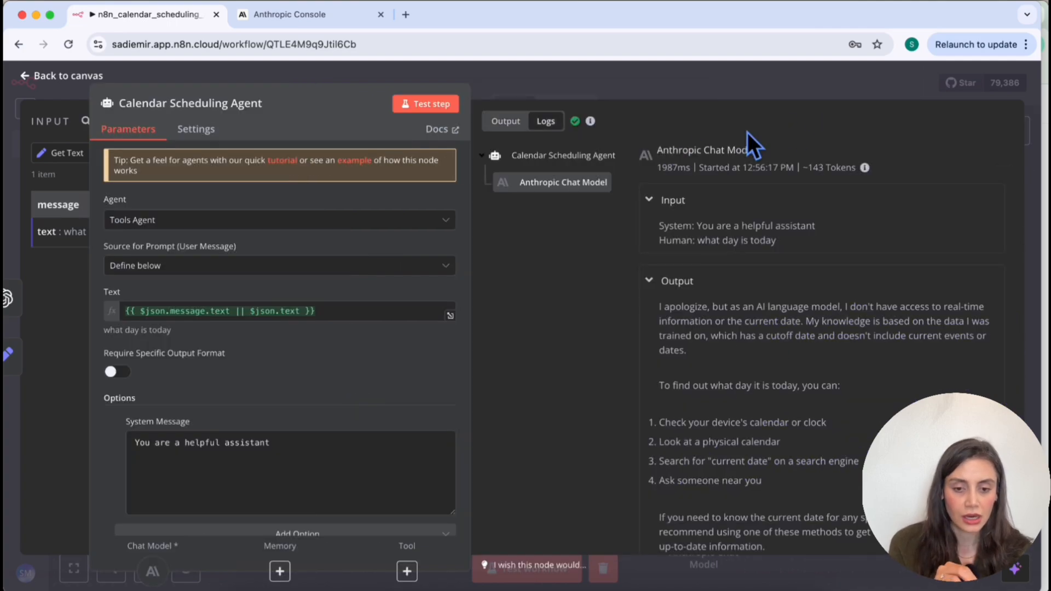
left_click(505, 121)
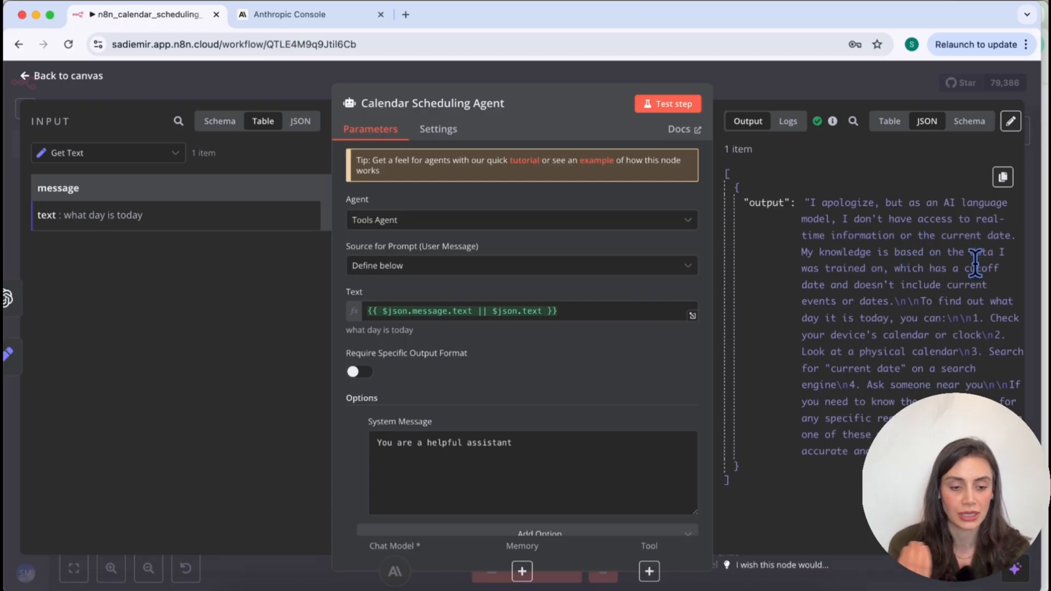
key("Escape")
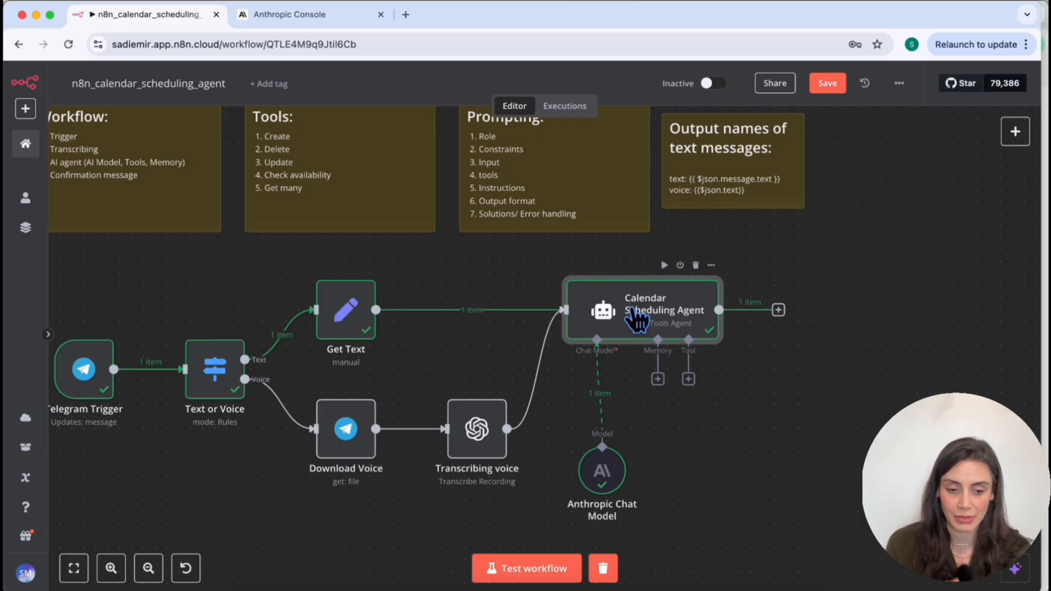
Step: Start adding a Telegram node after the Calendar Scheduling Agent and locate the action for sending a text message
left_click(779, 310)
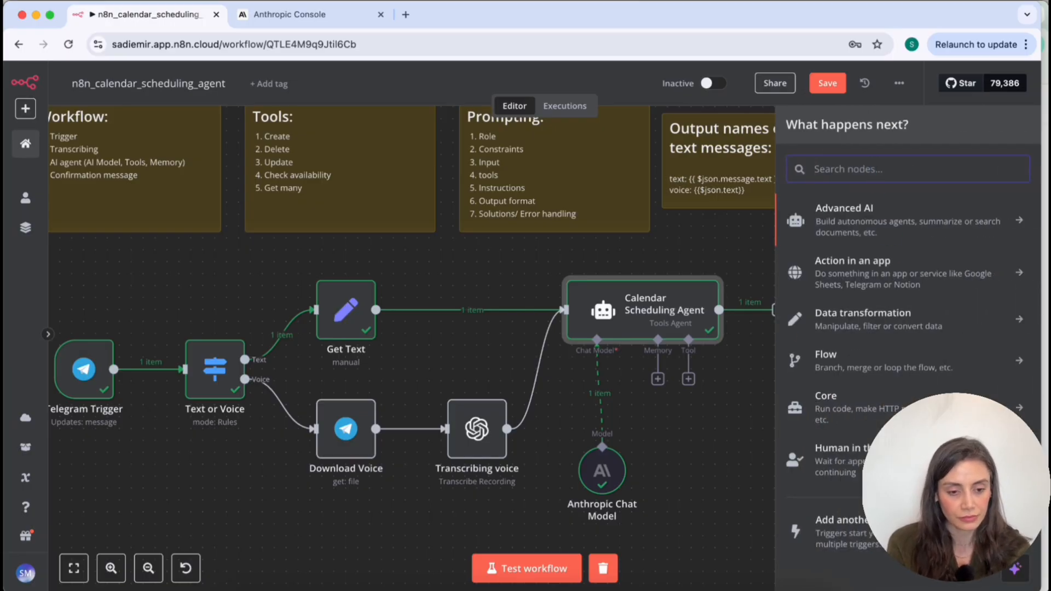
type("telegram")
left_click(833, 221)
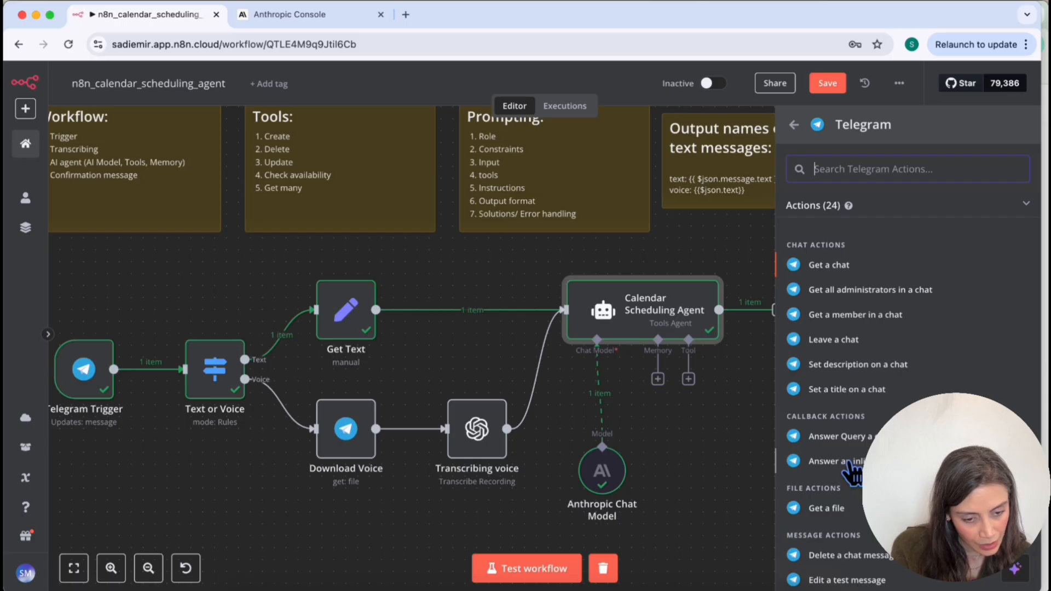
scroll(850, 464, "down", 3)
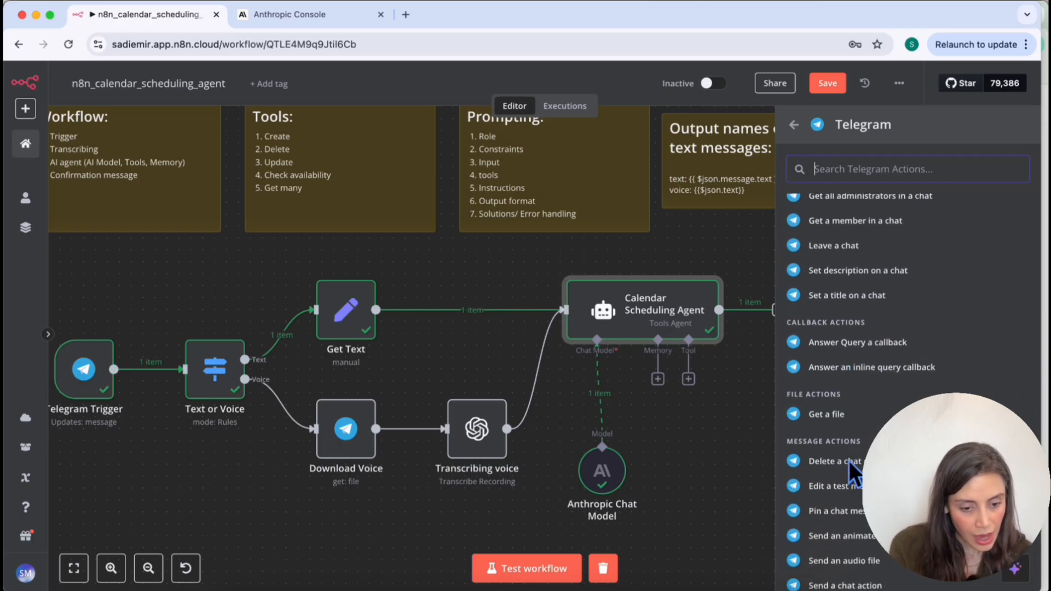
scroll(849, 461, "down", 5)
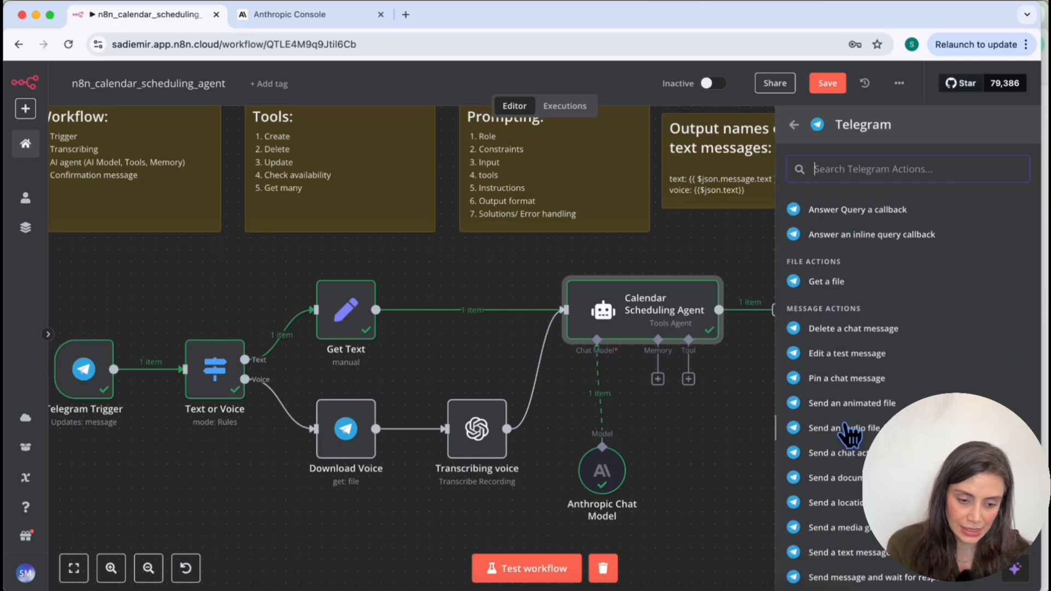
scroll(840, 494, "down", 2)
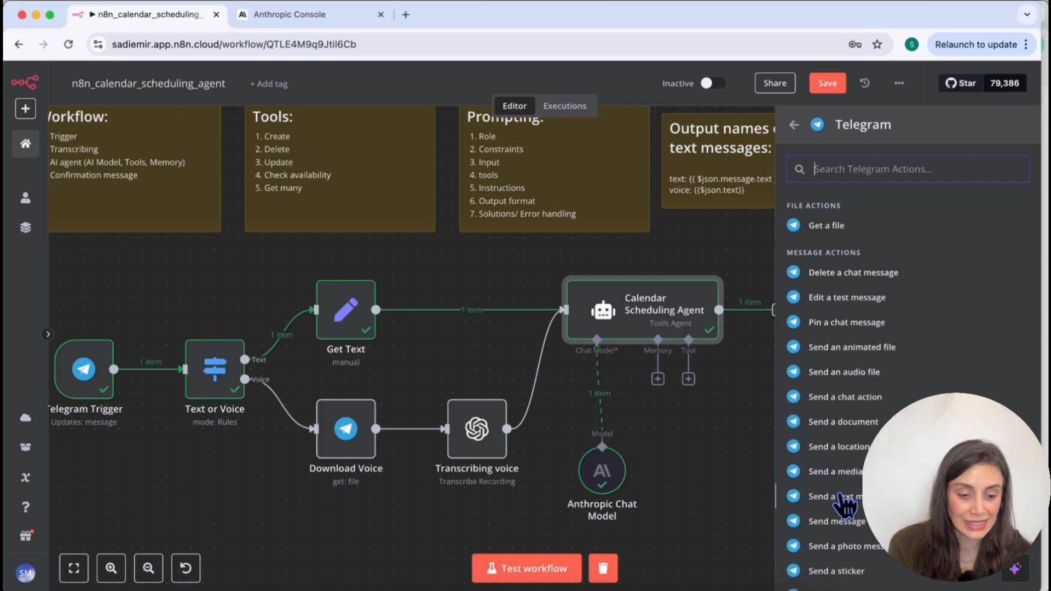
Step: Add a Telegram send-text-message node after the Calendar Scheduling Agent and select the Telegram Trigger's credential, n8n_telegram_trigger
left_click(820, 499)
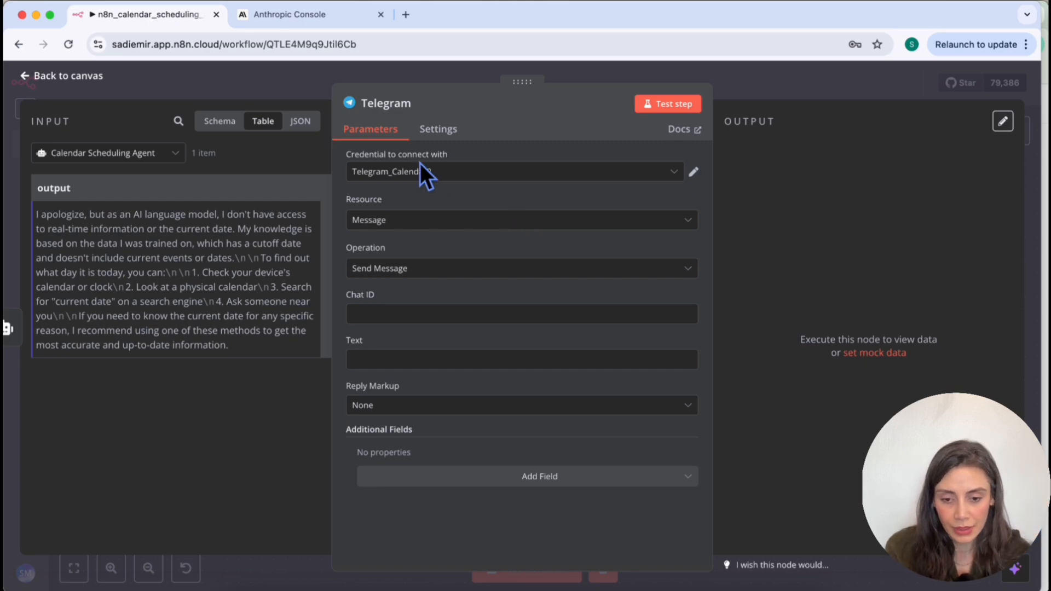
left_click(430, 174)
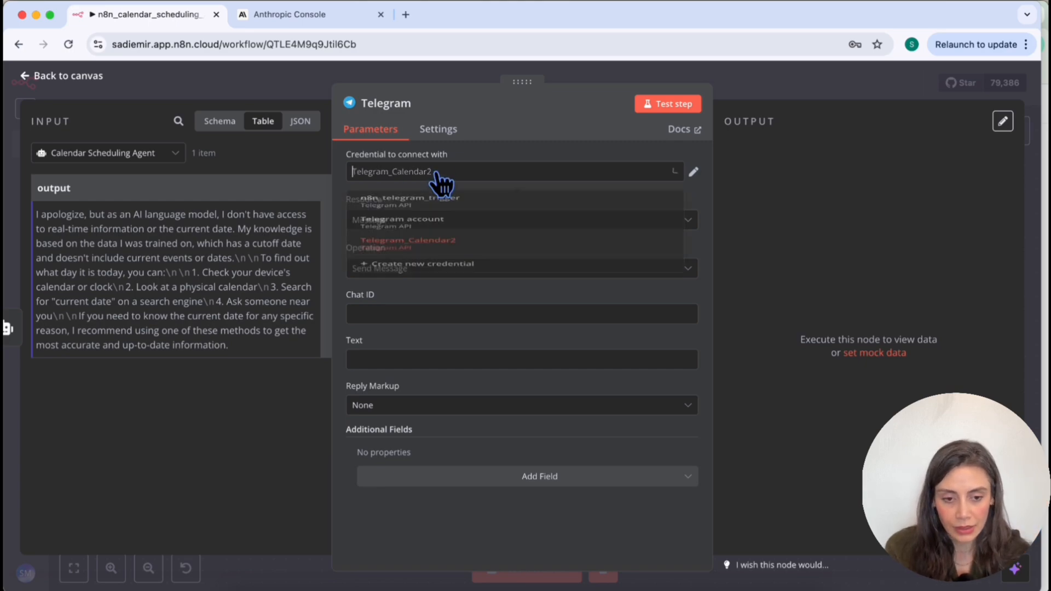
left_click(742, 99)
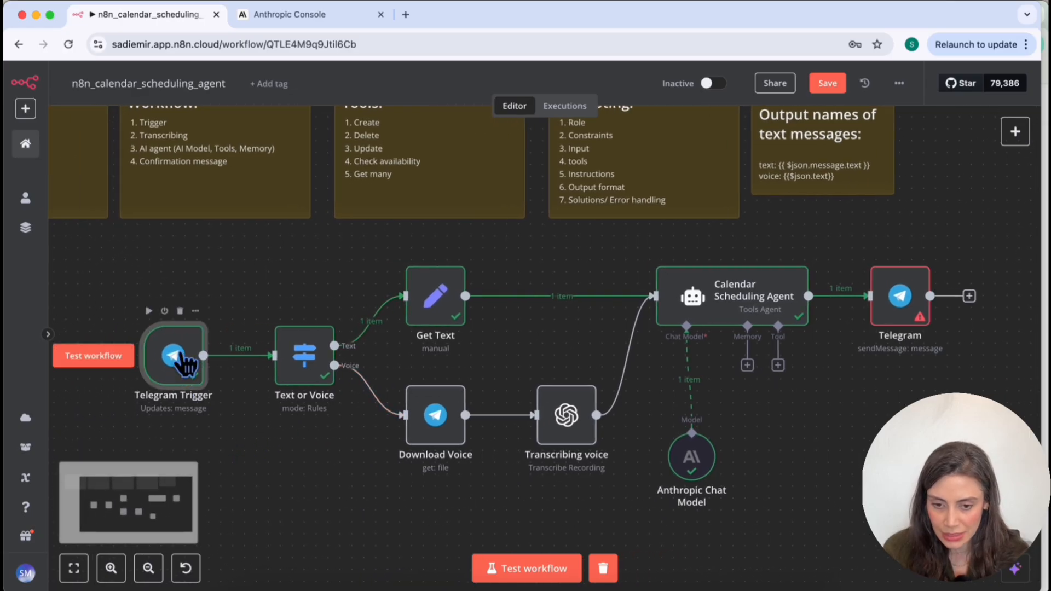
double_click(179, 361)
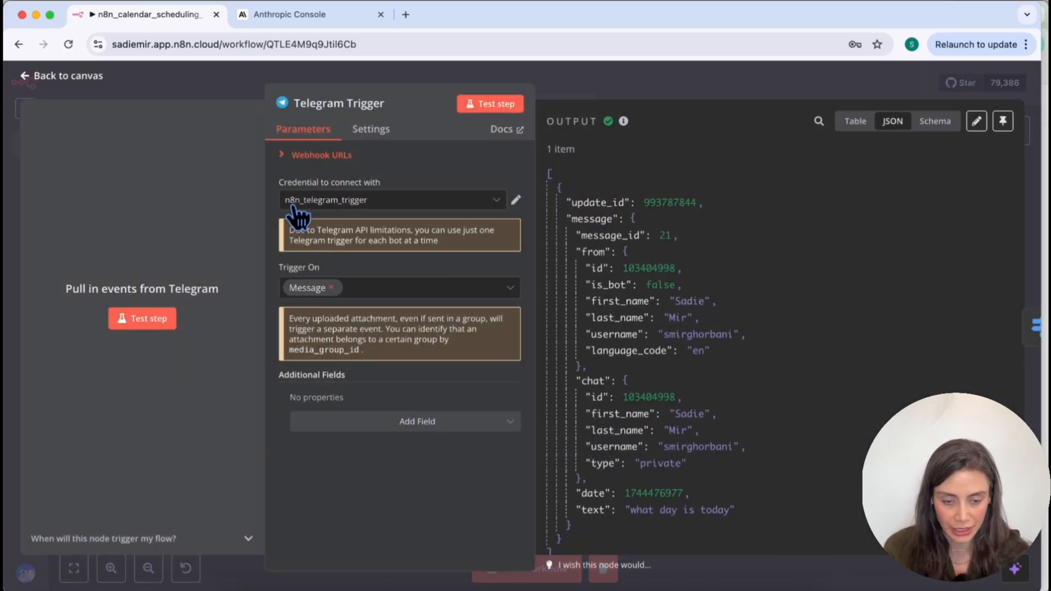
left_click(725, 85)
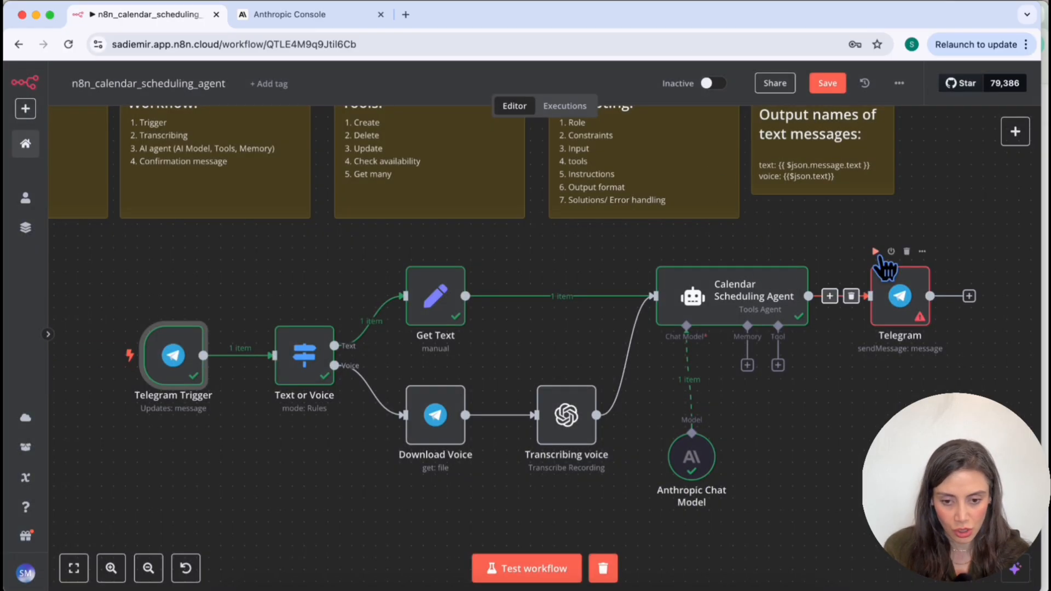
double_click(901, 296)
left_click(448, 174)
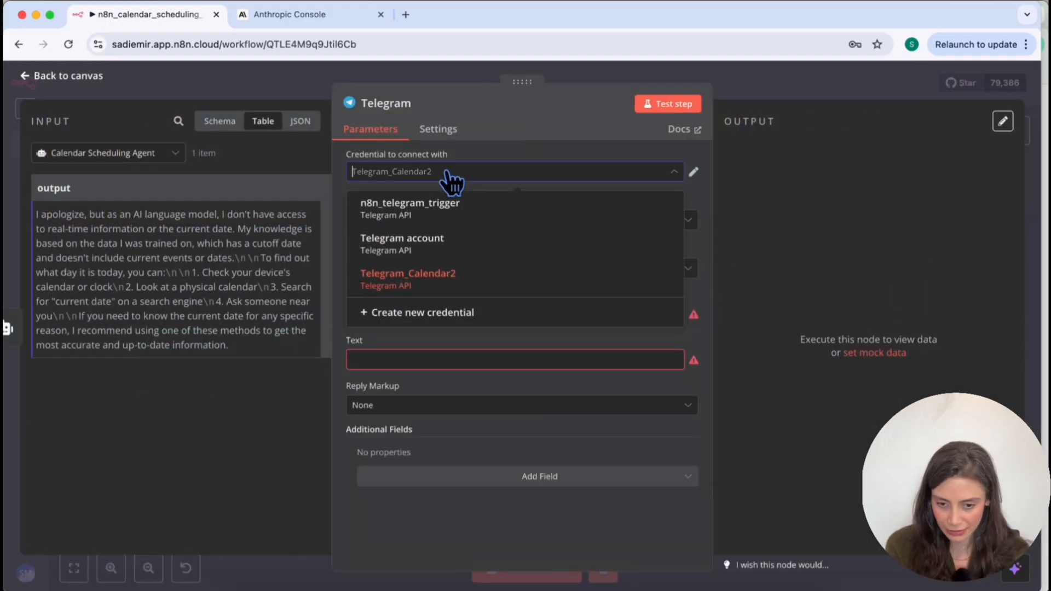
left_click(408, 214)
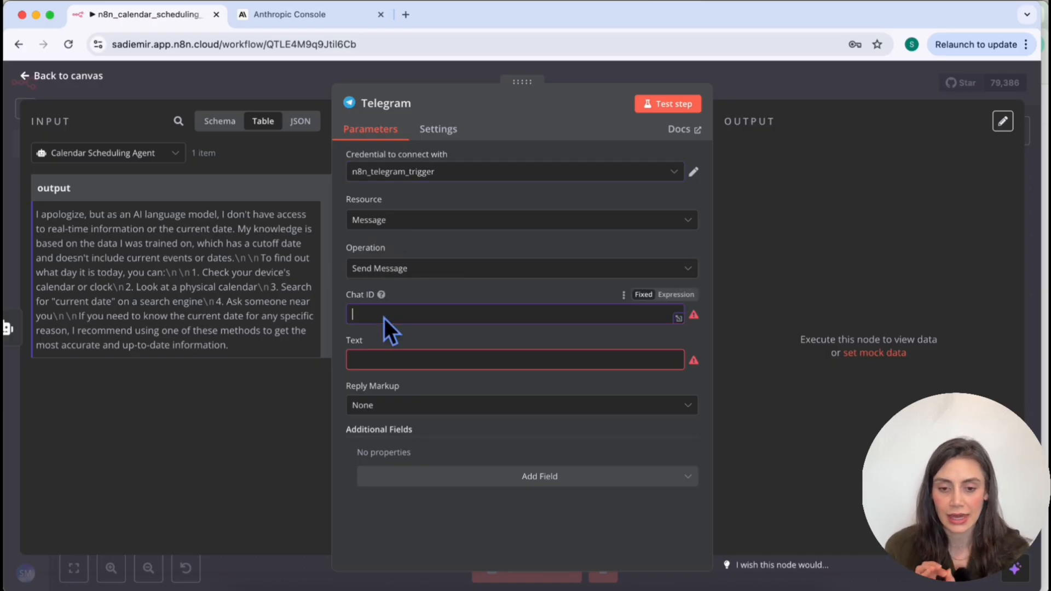
Step: Rename the Telegram message node to Confirmation/Communication
left_click(384, 360)
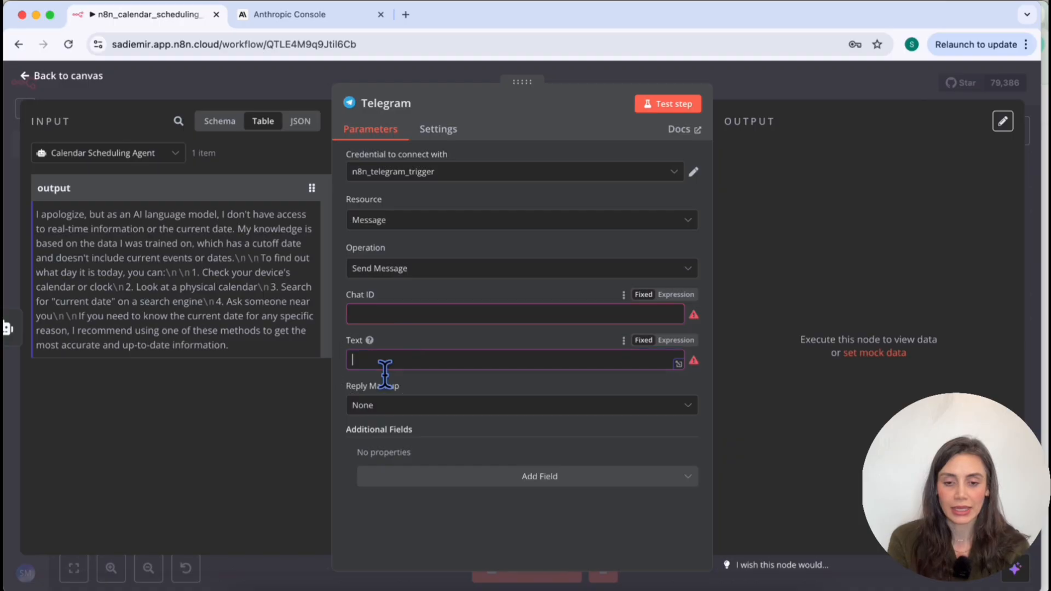
left_click(402, 104)
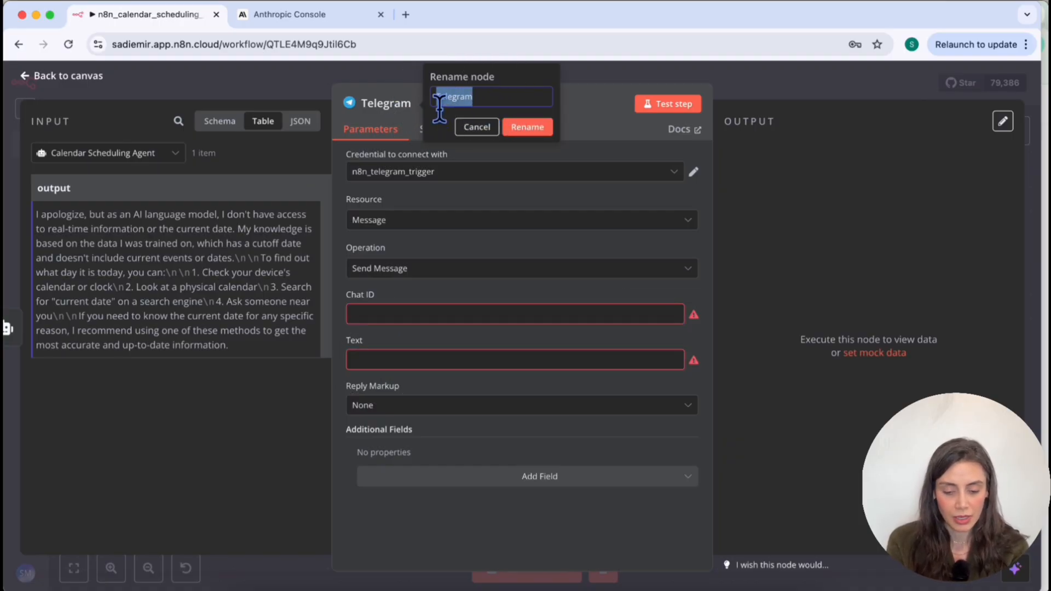
type("Confirmation/Communication")
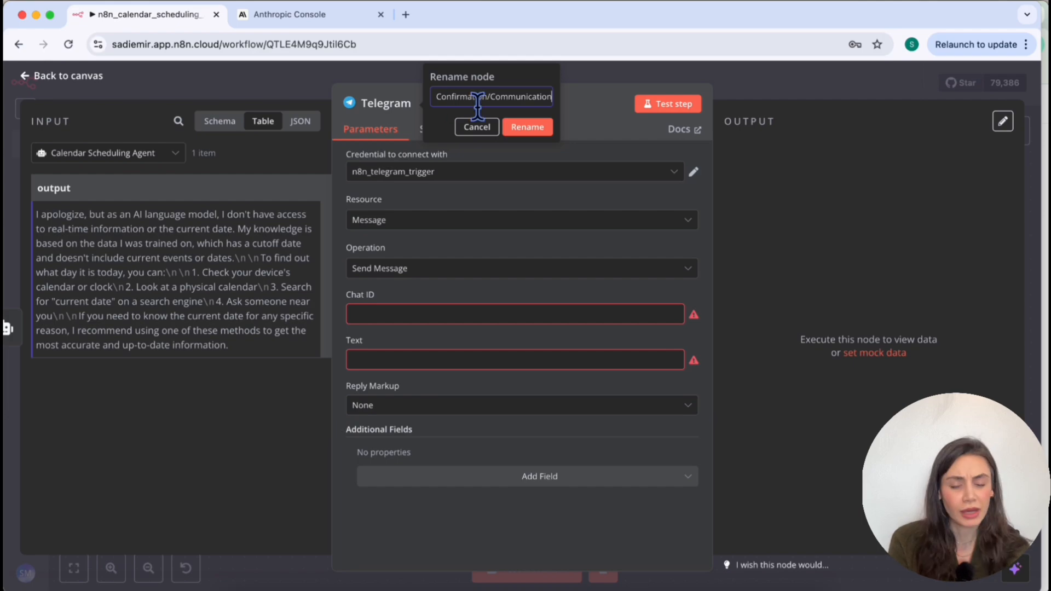
left_click(532, 132)
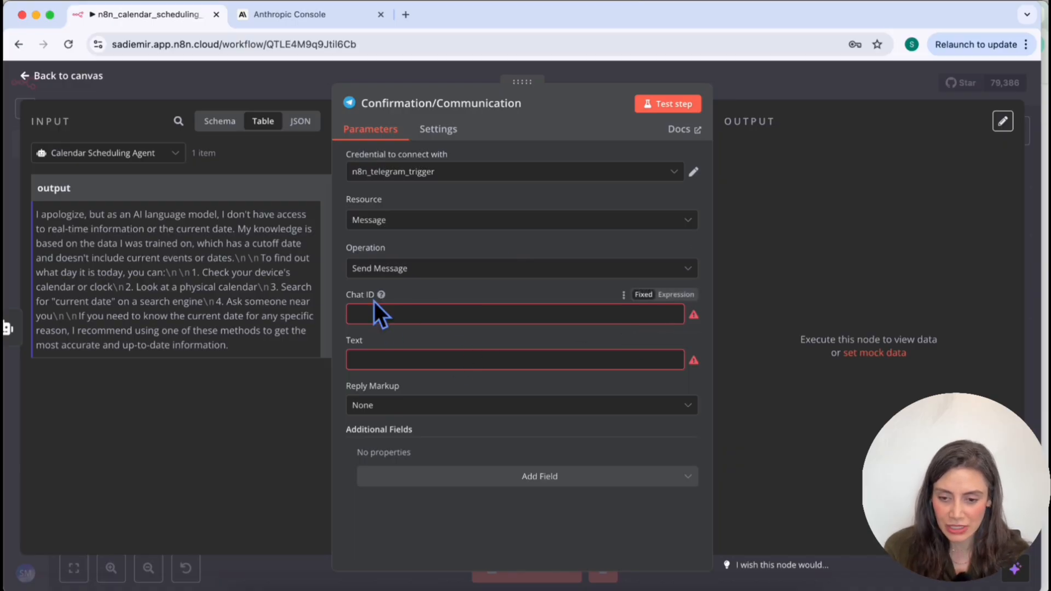
Step: Map the Calendar Scheduling Agent's output into the message Text as {{ $json.output }}
mouse_move(387, 299)
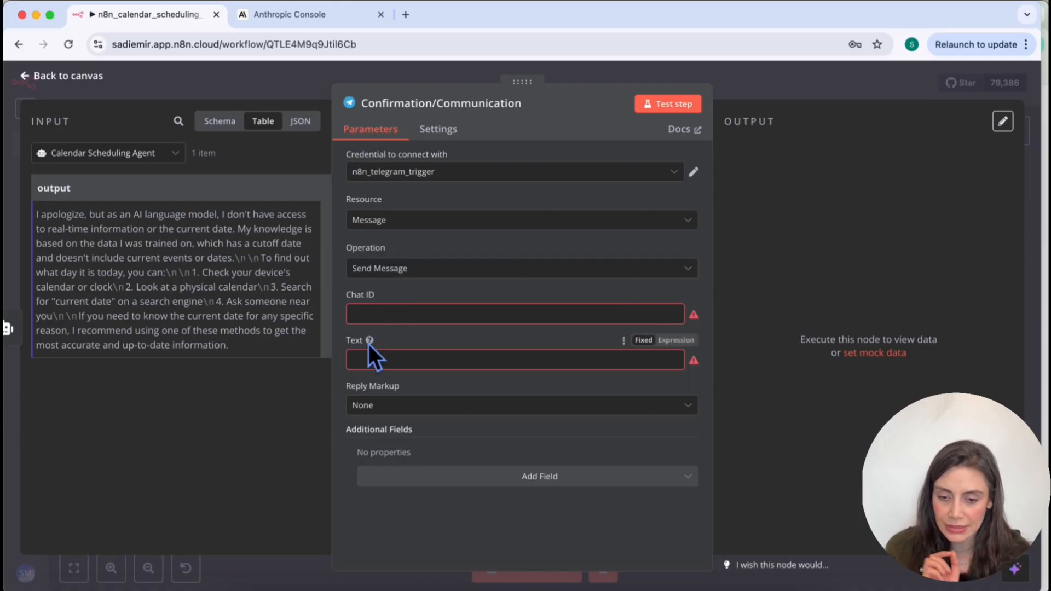
mouse_move(374, 344)
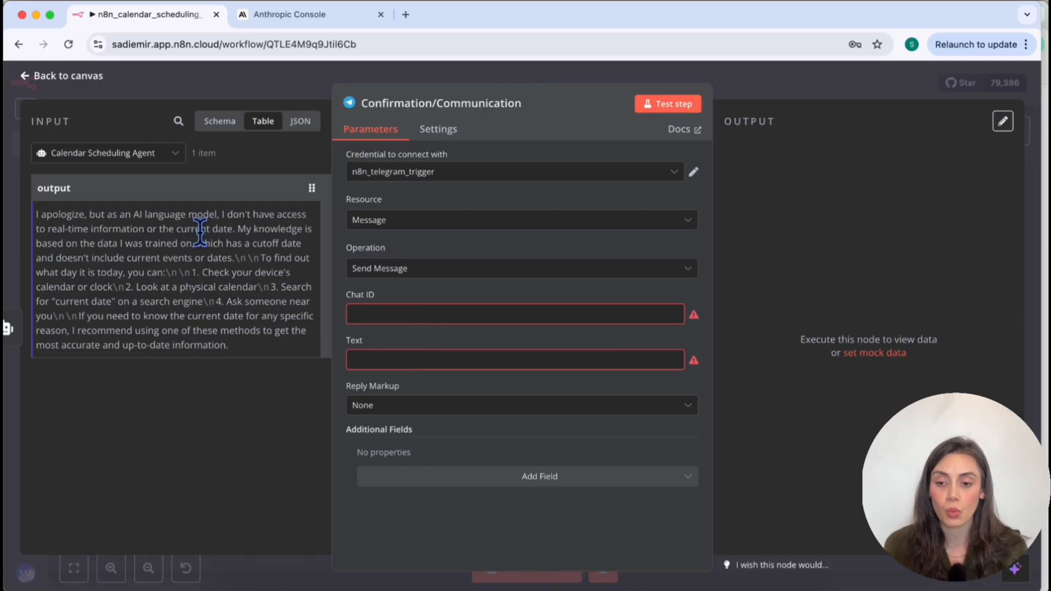
left_click_drag(117, 187, 360, 357)
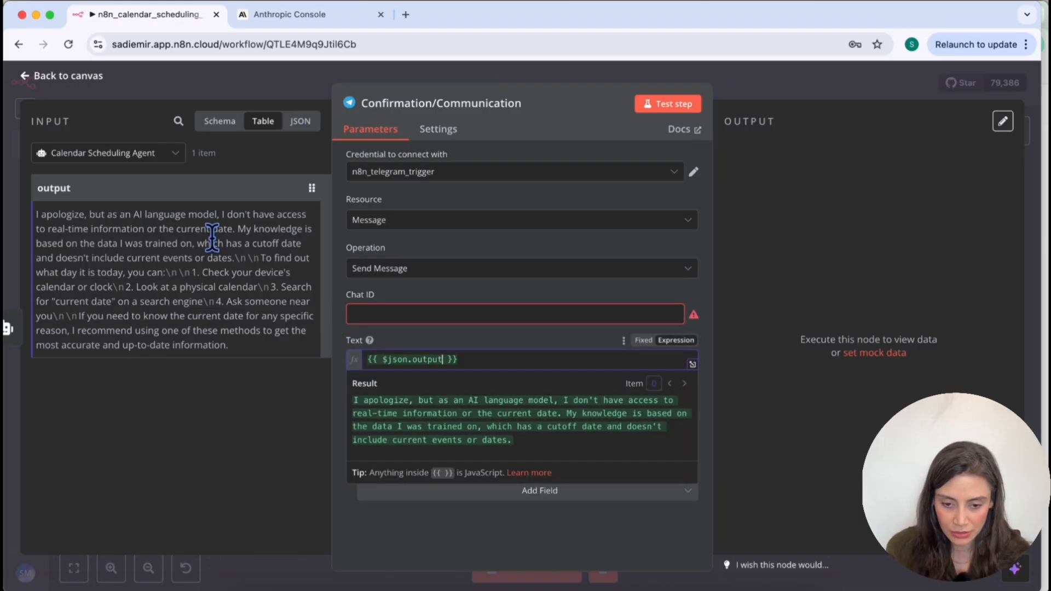
left_click(551, 351)
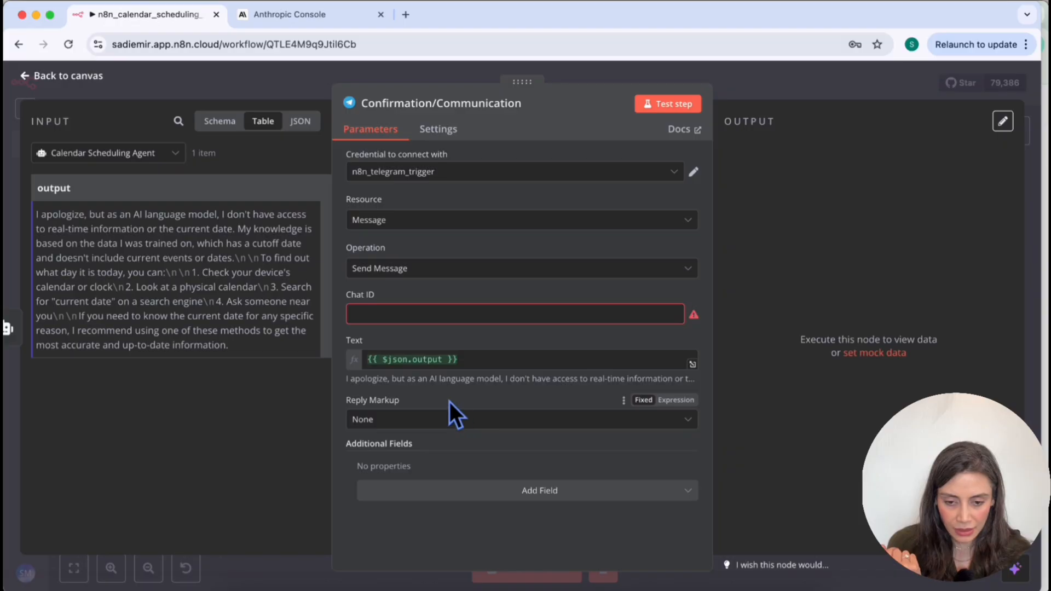
Step: Map the Telegram Trigger's message.chat.id into the Confirmation/Communication node's Chat ID as an expression
left_click(430, 316)
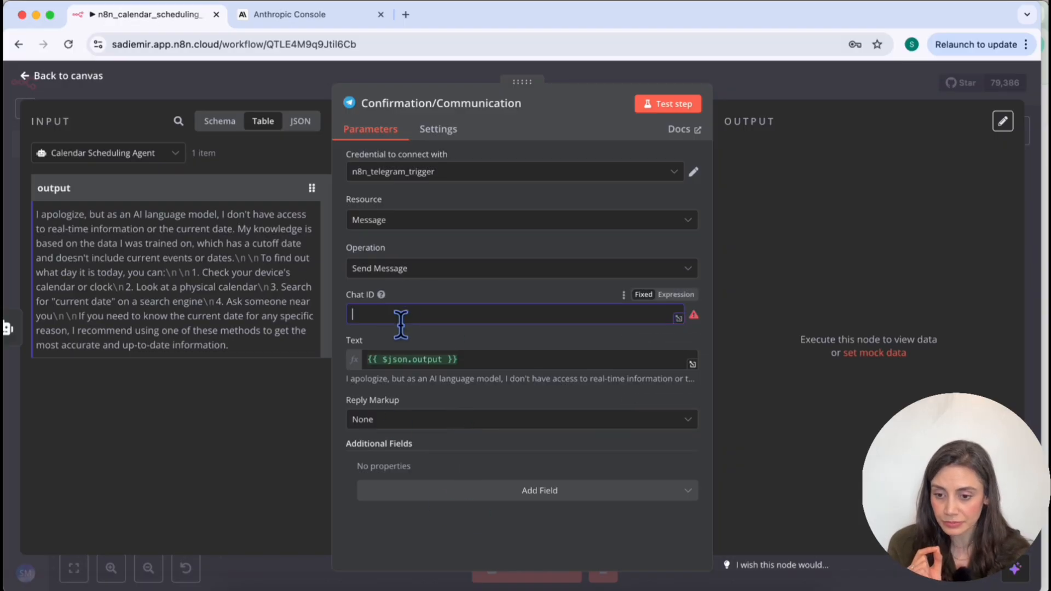
left_click(166, 152)
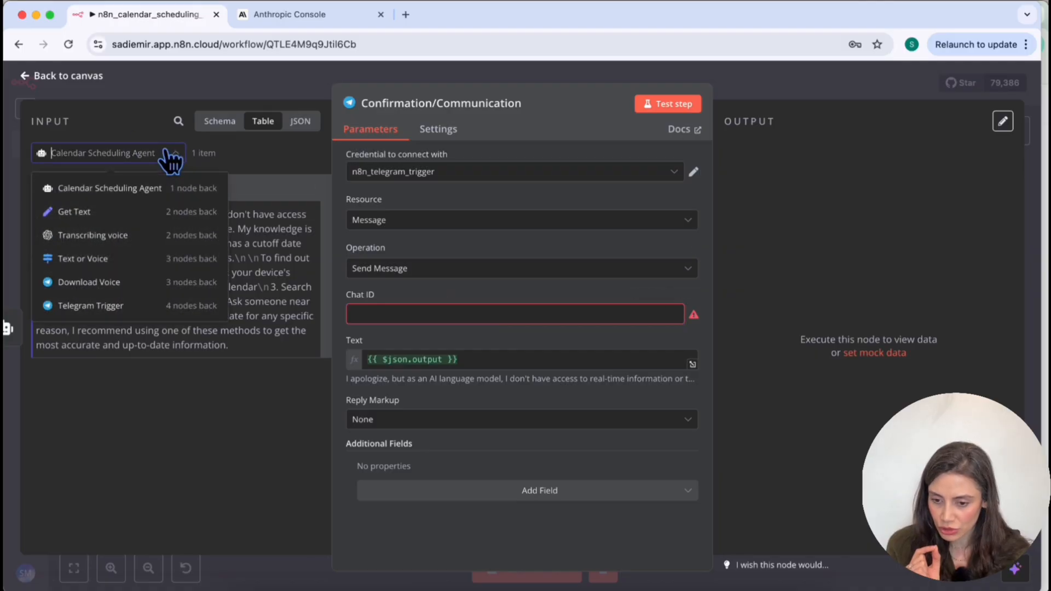
left_click(109, 306)
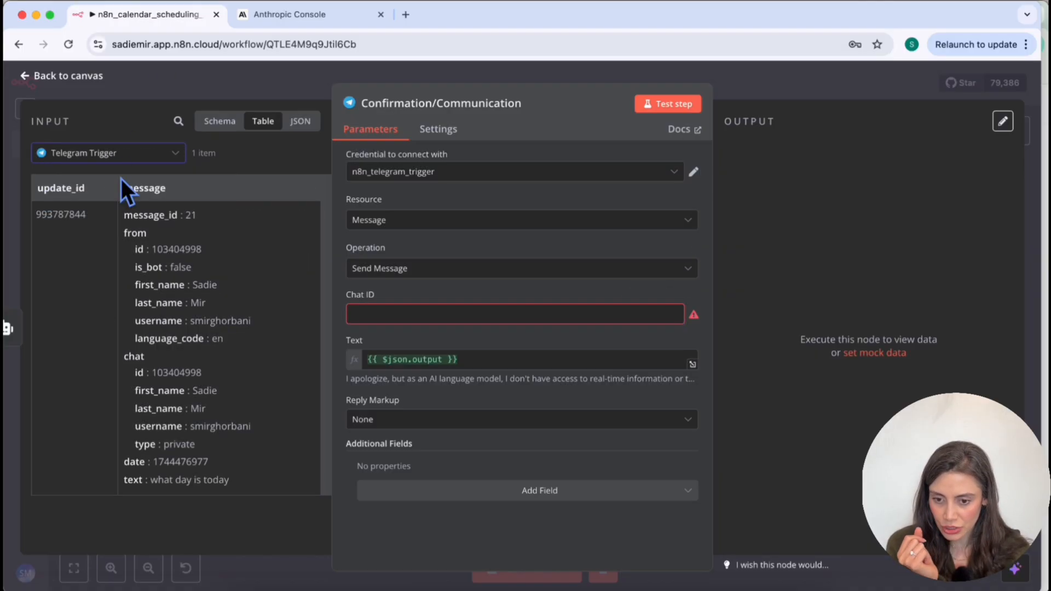
left_click(301, 122)
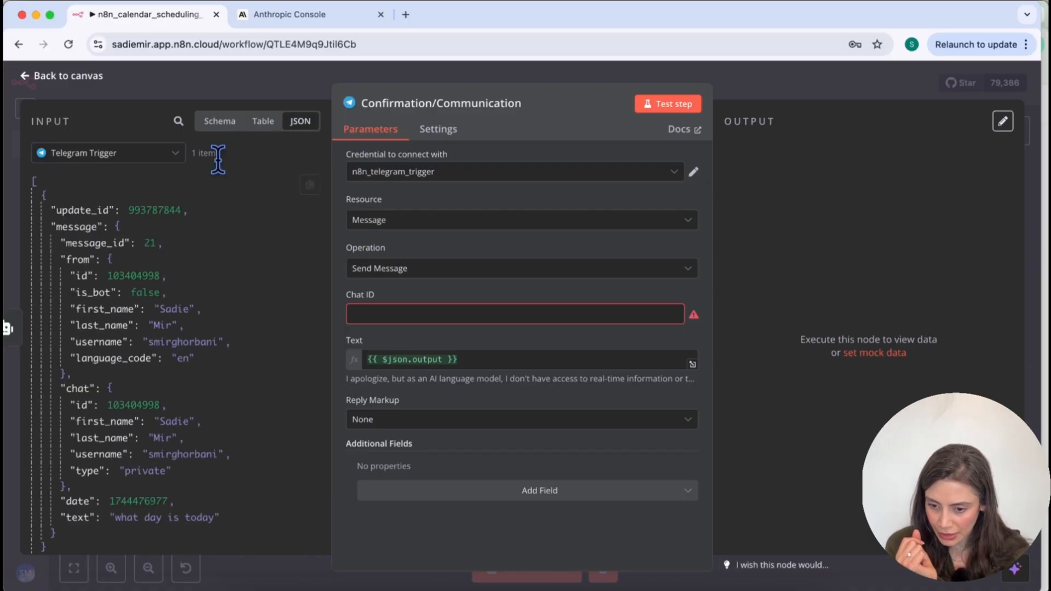
left_click(220, 121)
scroll(141, 388, "down", 5)
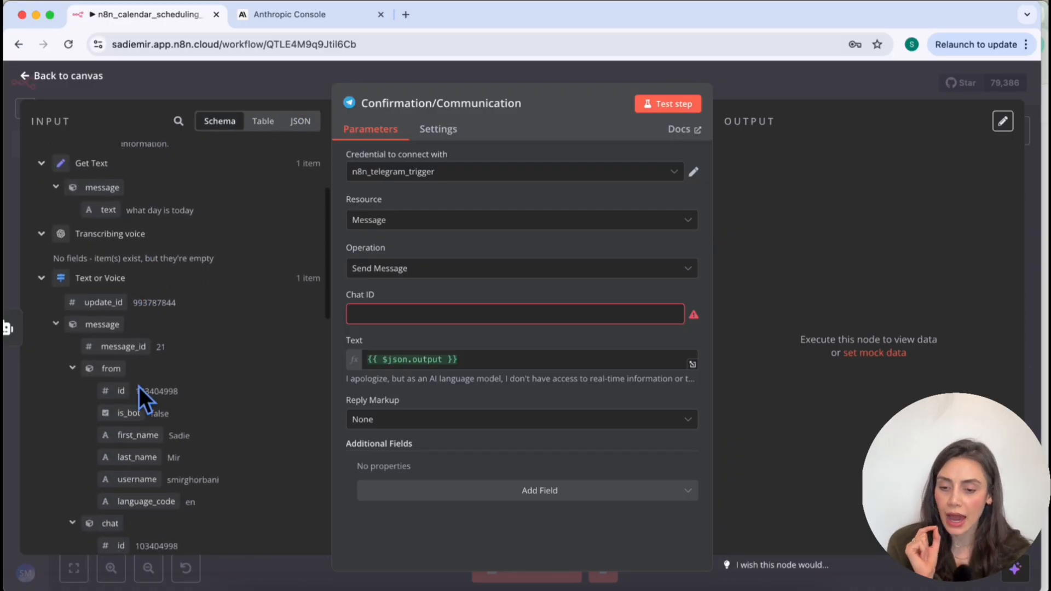
scroll(139, 387, "down", 4)
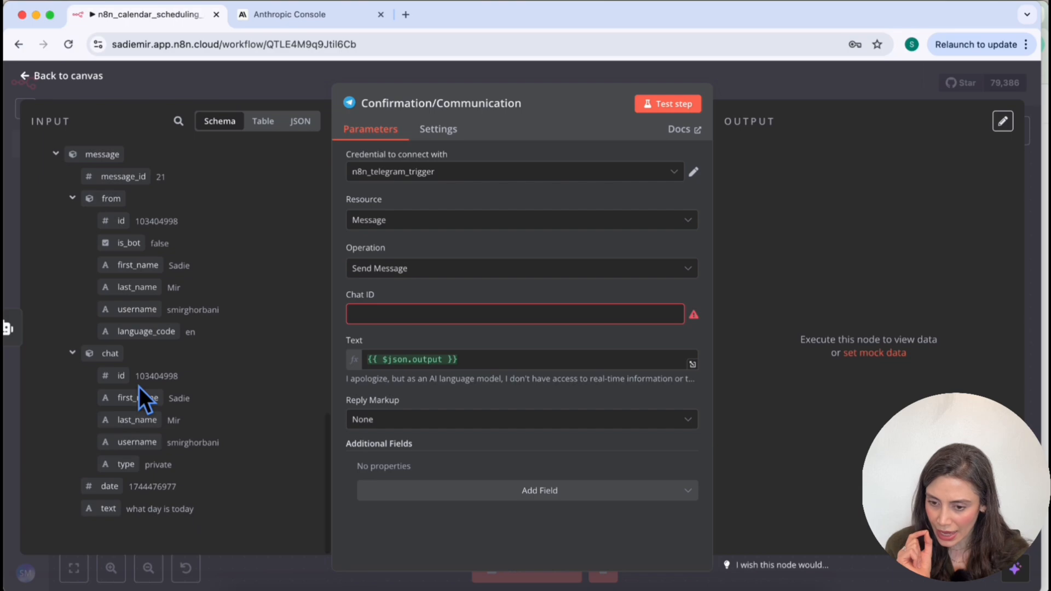
scroll(139, 387, "down", 10)
scroll(140, 386, "up", 3)
scroll(139, 387, "down", 4)
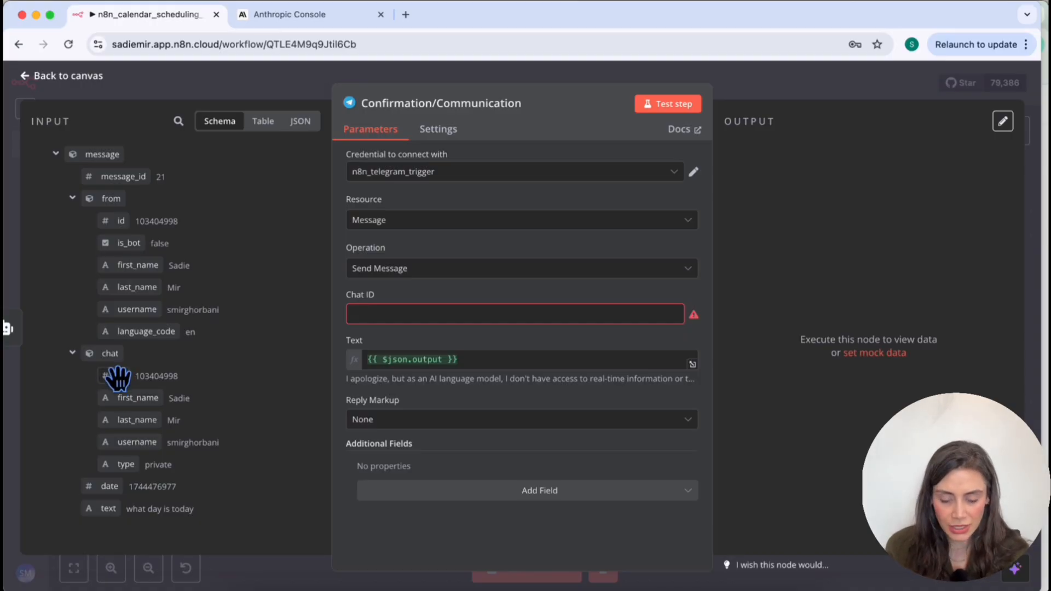
left_click_drag(117, 378, 416, 315)
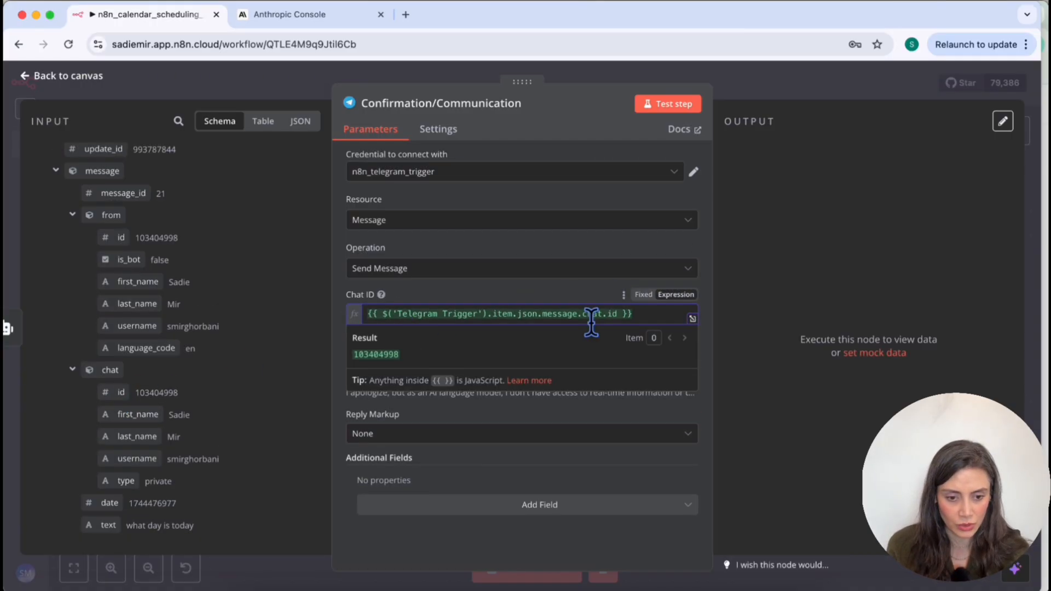
Step: Run a test of the workflow and send "how are you today" to the n8n_test_trigger bot in Telegram
left_click(677, 104)
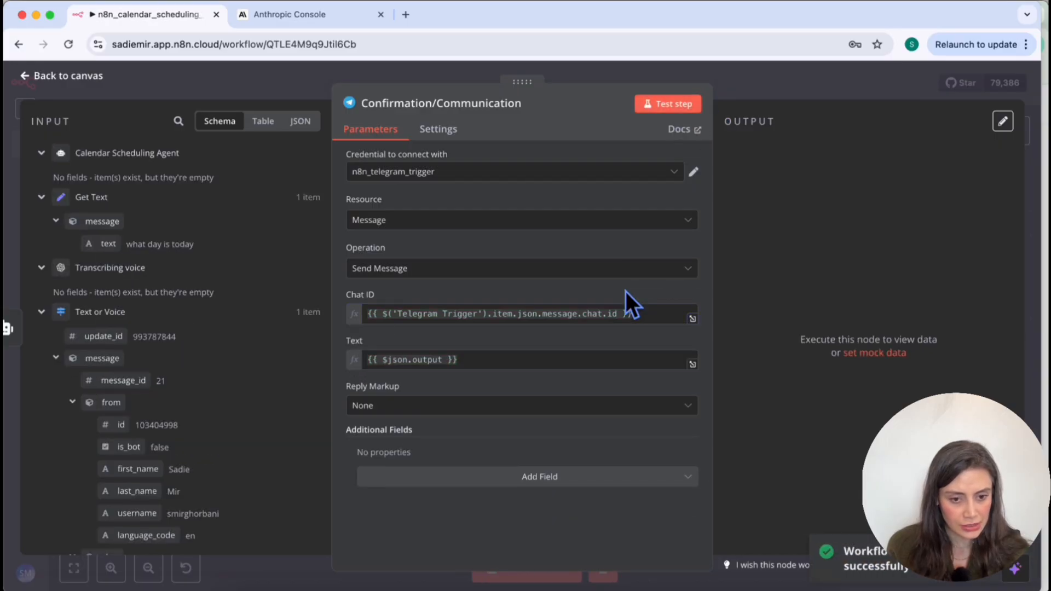
left_click(802, 86)
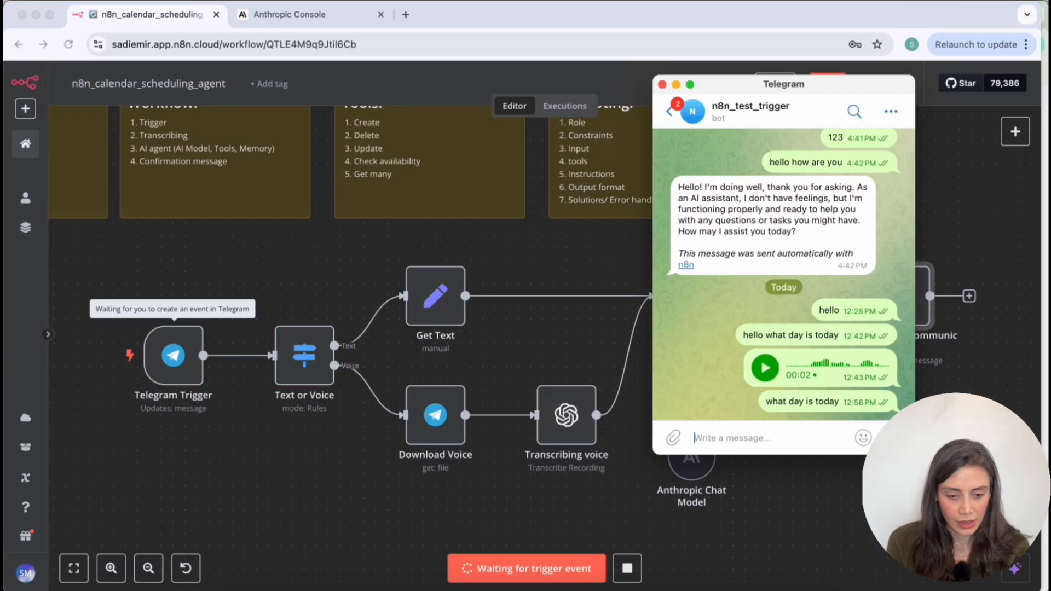
type("how are yo")
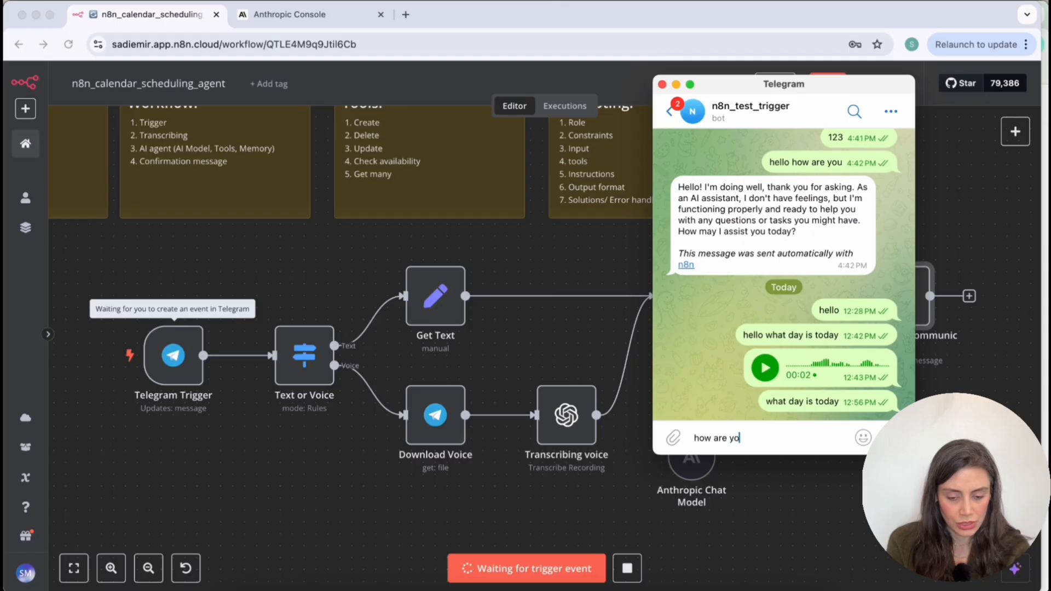
type("u to")
type("day")
key("Return")
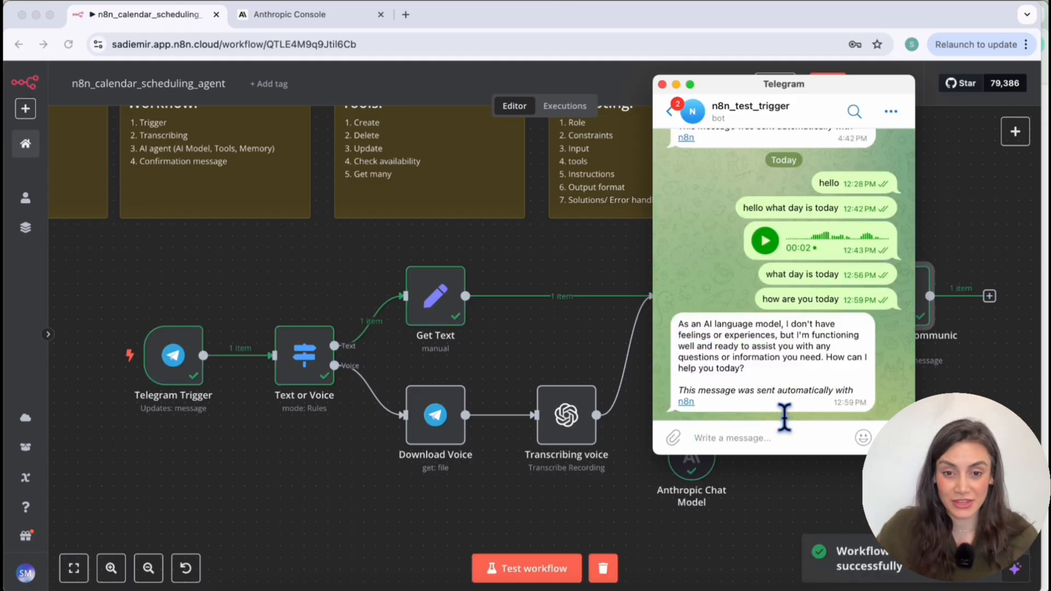
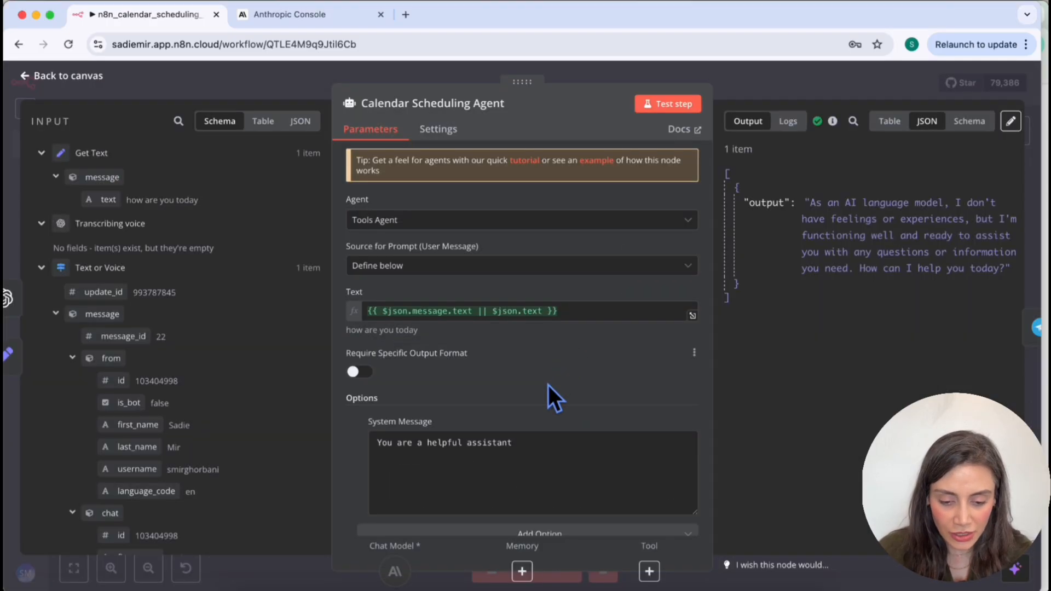
Step: Attach a Window Buffer Memory to the Calendar Scheduling Agent
scroll(547, 385, "down", 1)
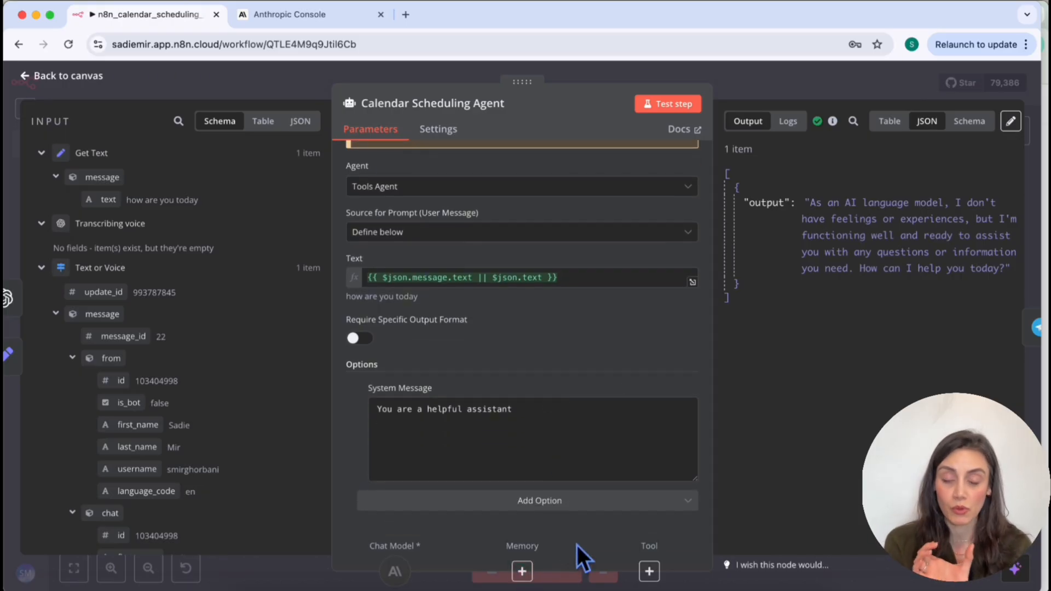
left_click(523, 571)
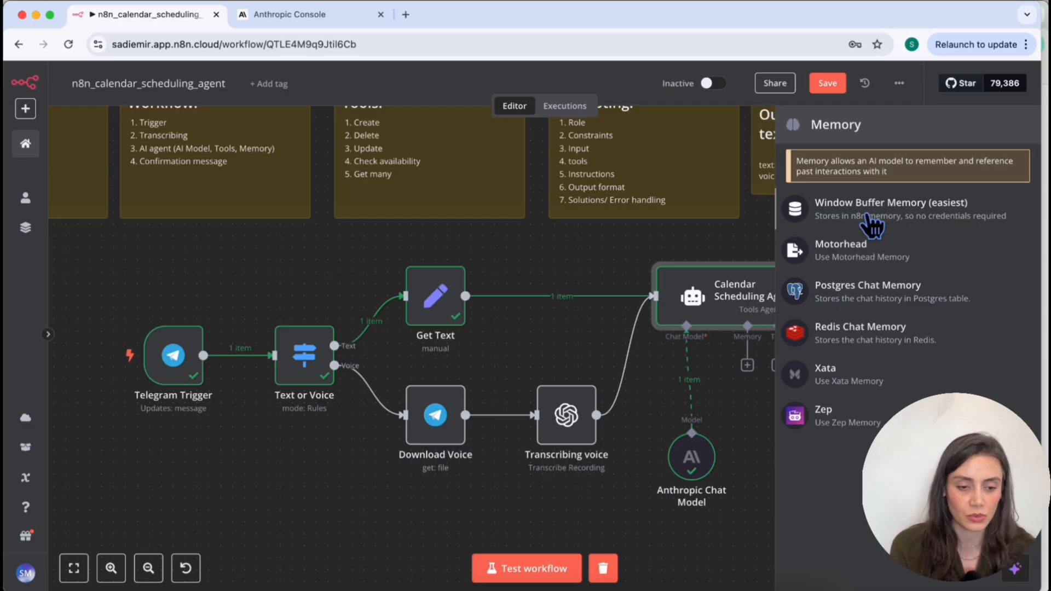
left_click(870, 215)
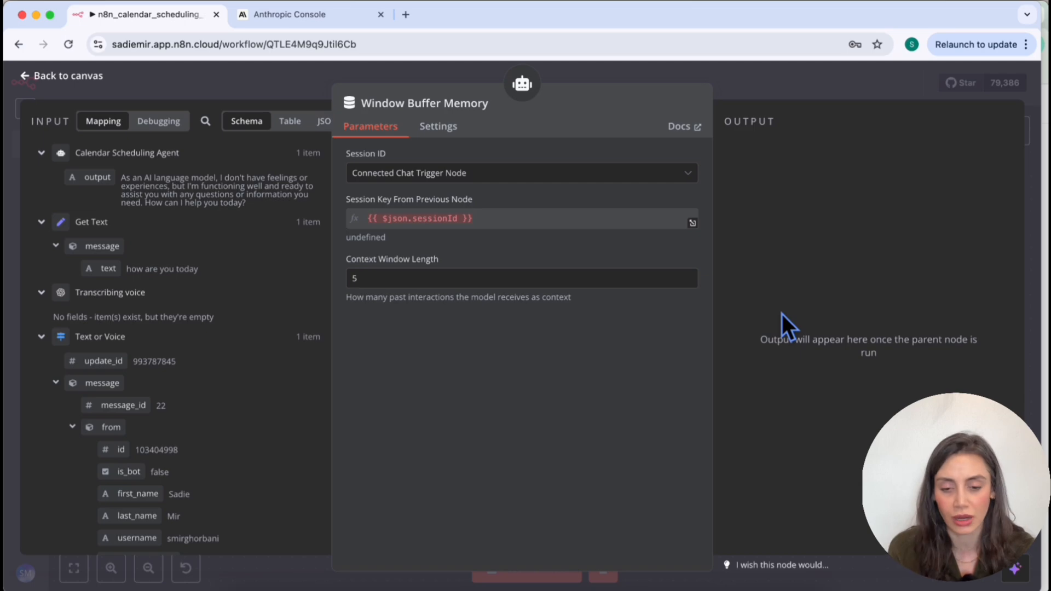
Step: Set the Window Buffer Memory's Session ID to Define below
left_click(494, 174)
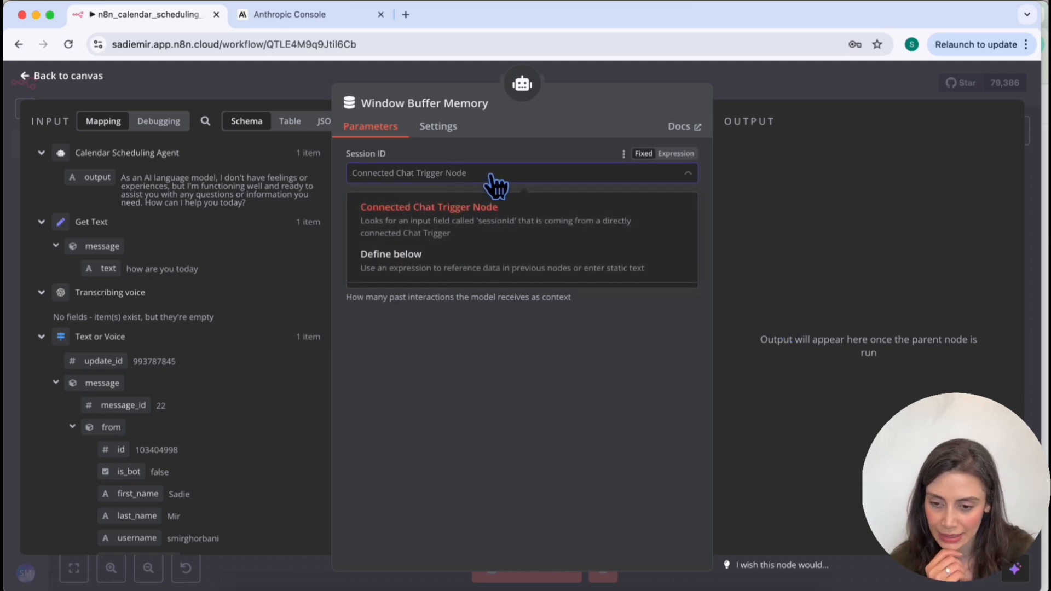
left_click(428, 343)
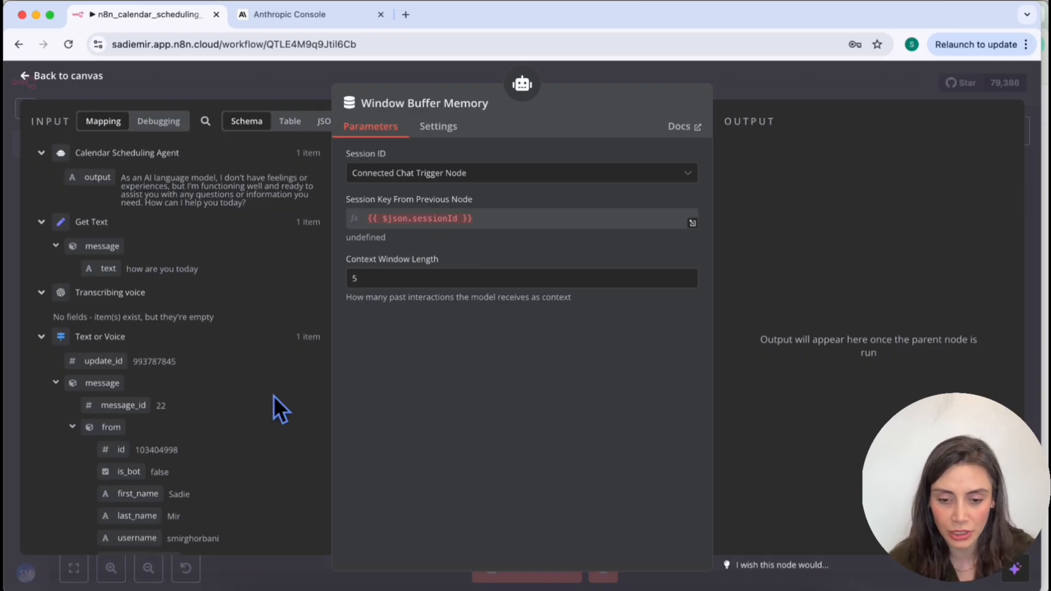
left_click(467, 174)
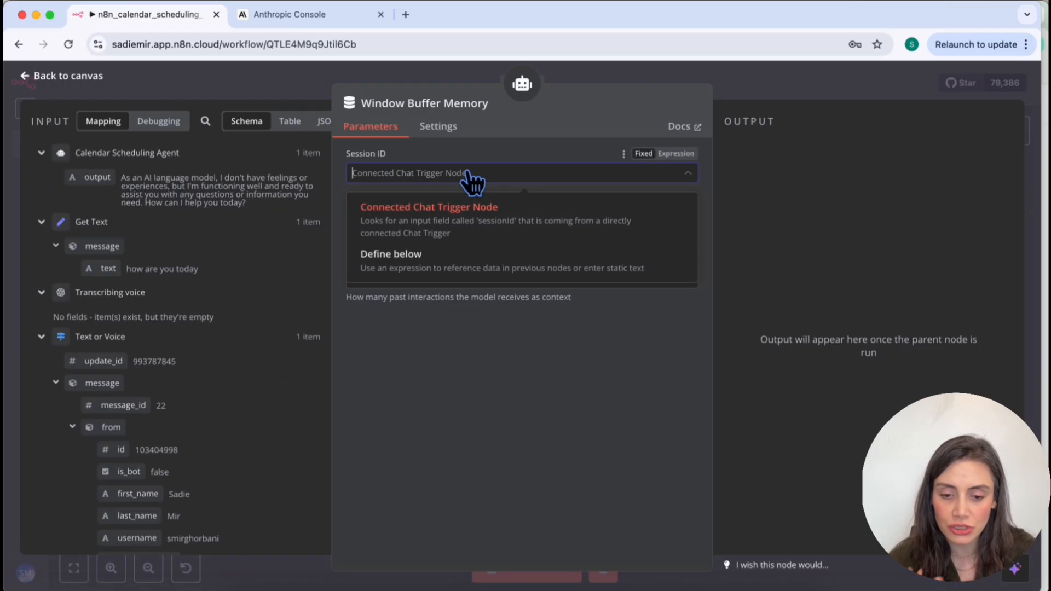
left_click(432, 267)
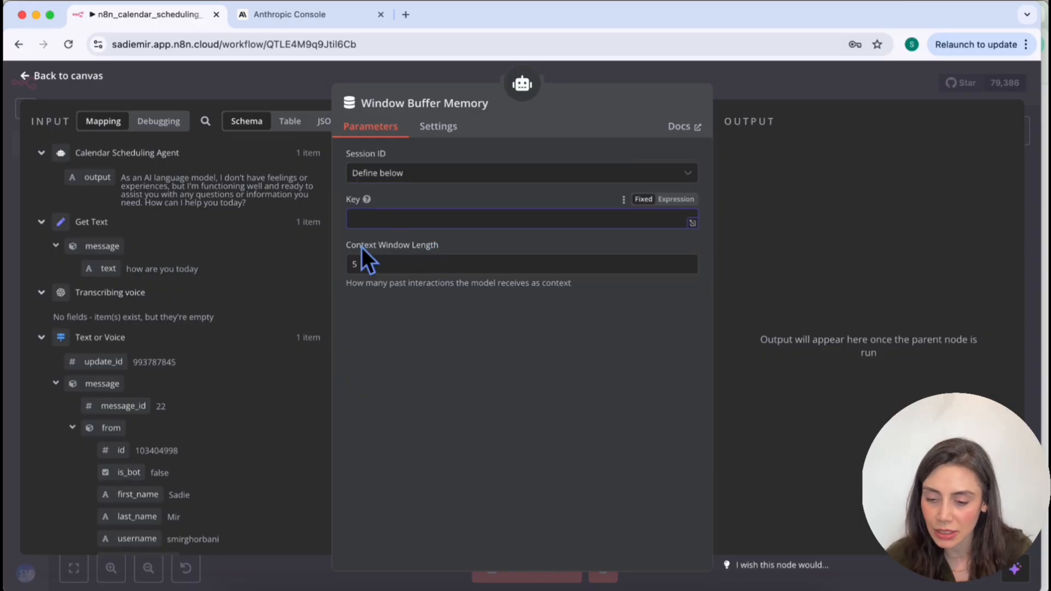
Step: Map the Telegram Trigger's message.chat.id into the Window Buffer Memory's Key as an expression
scroll(214, 429, "down", 8)
scroll(209, 427, "down", 5)
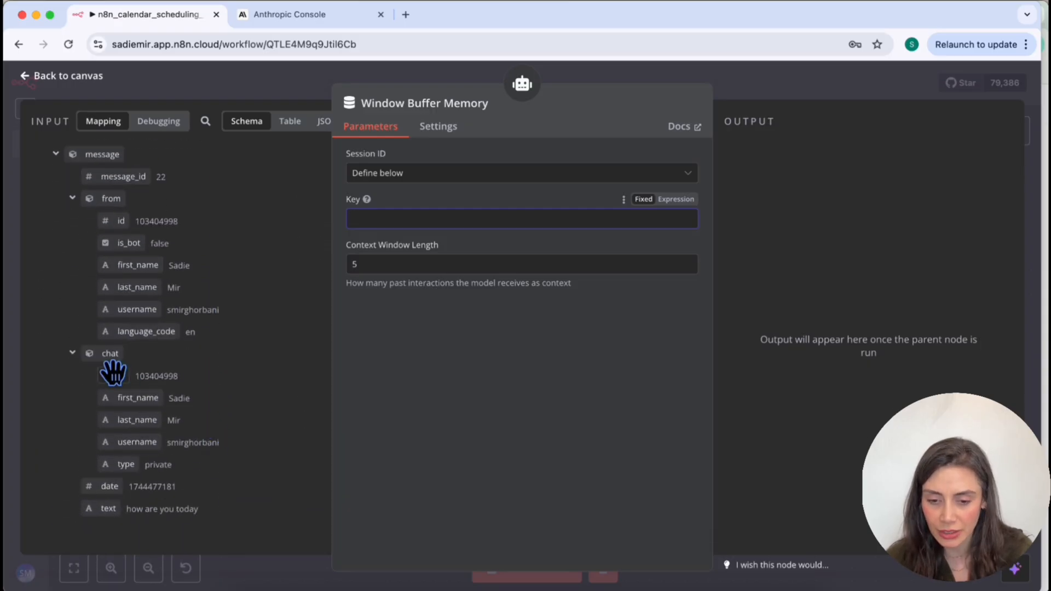
left_click_drag(117, 375, 390, 218)
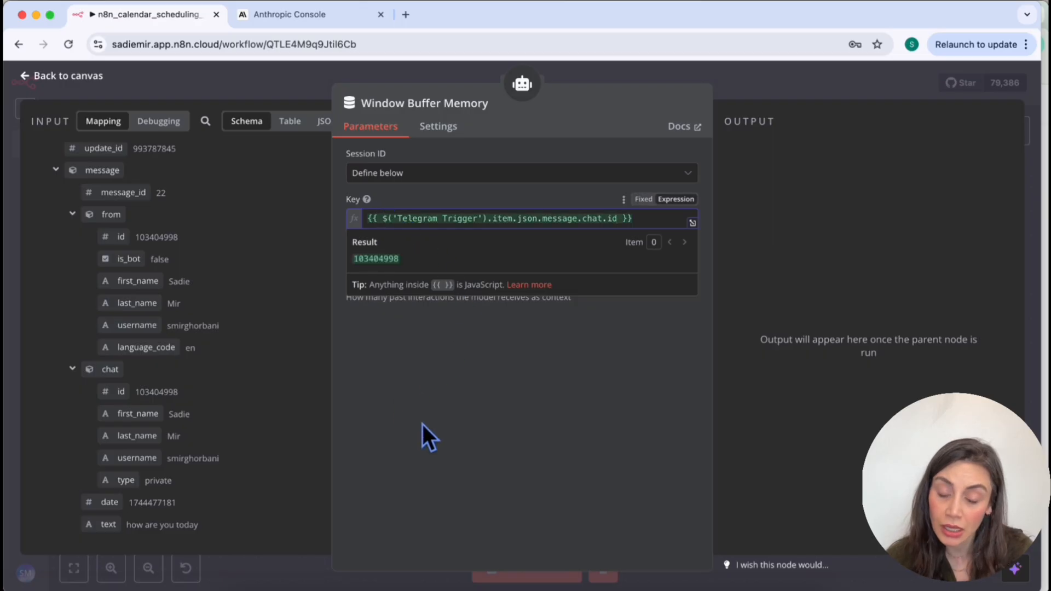
left_click(483, 356)
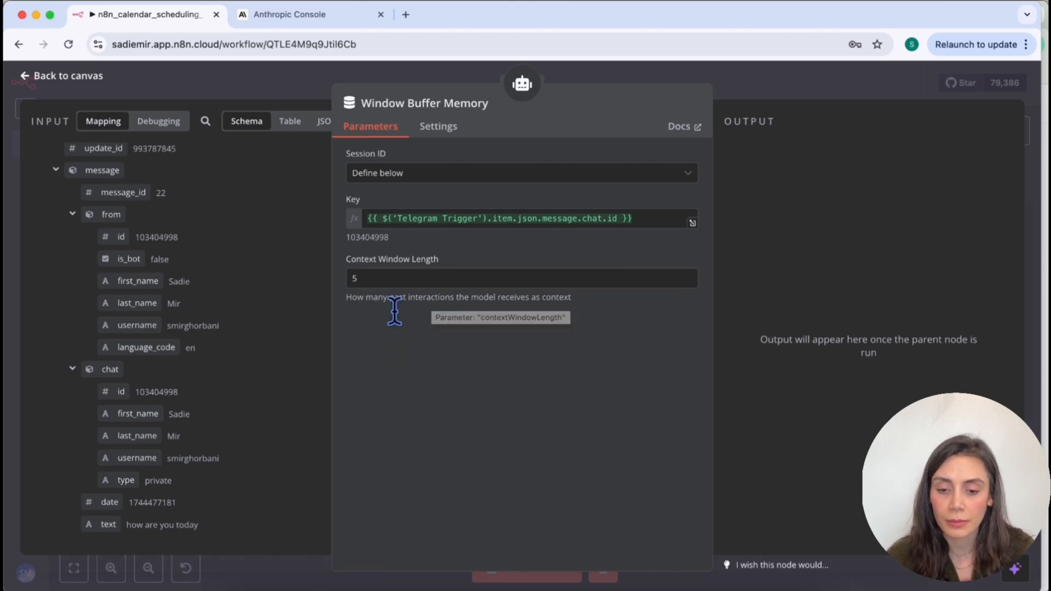
Step: Set the Window Buffer Memory's Context Window Length to 10 and return to the canvas
double_click(354, 279)
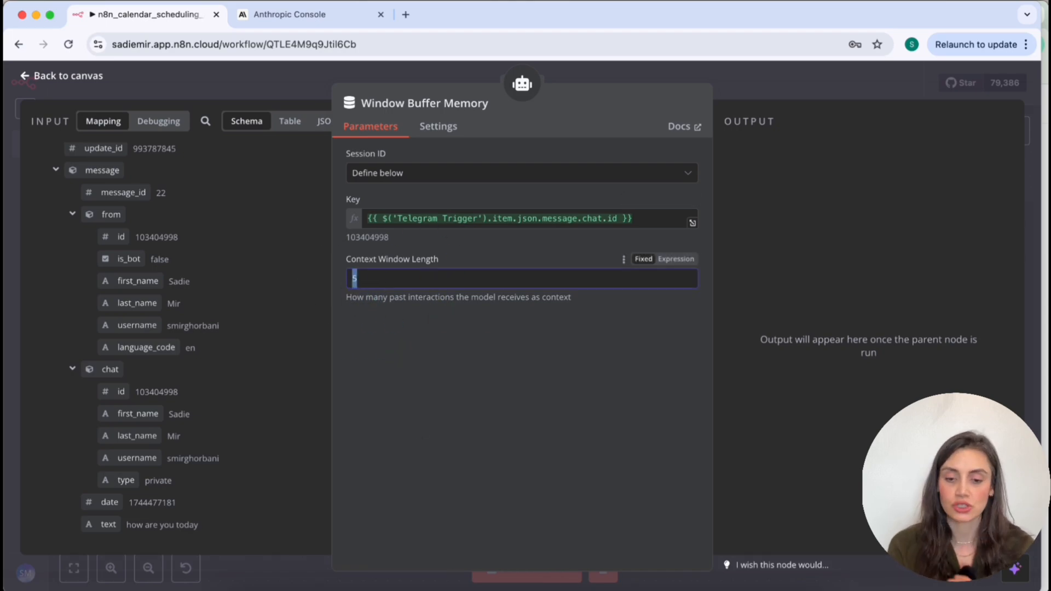
type("10")
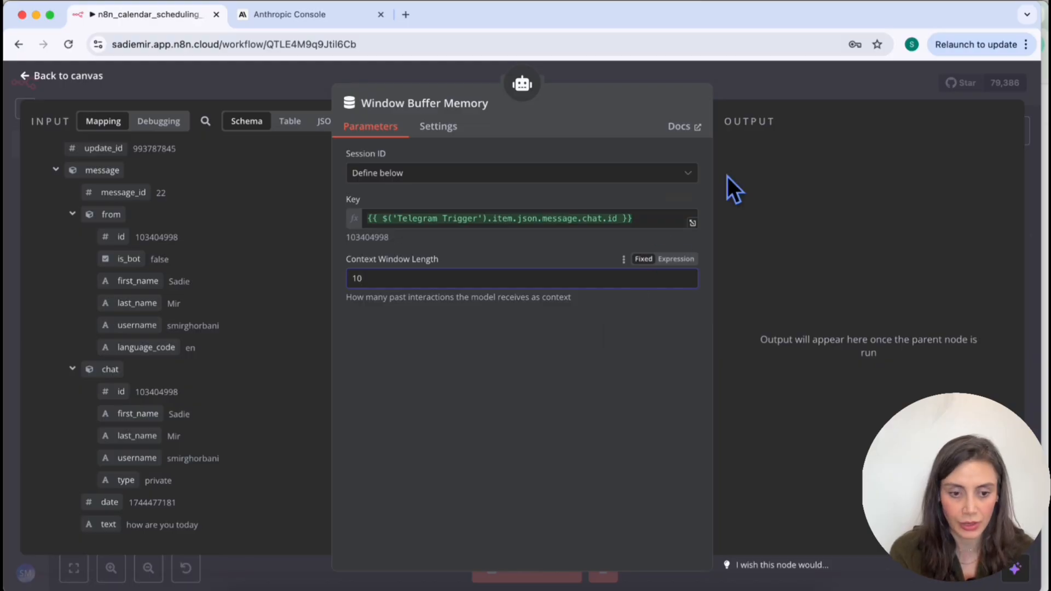
left_click(812, 88)
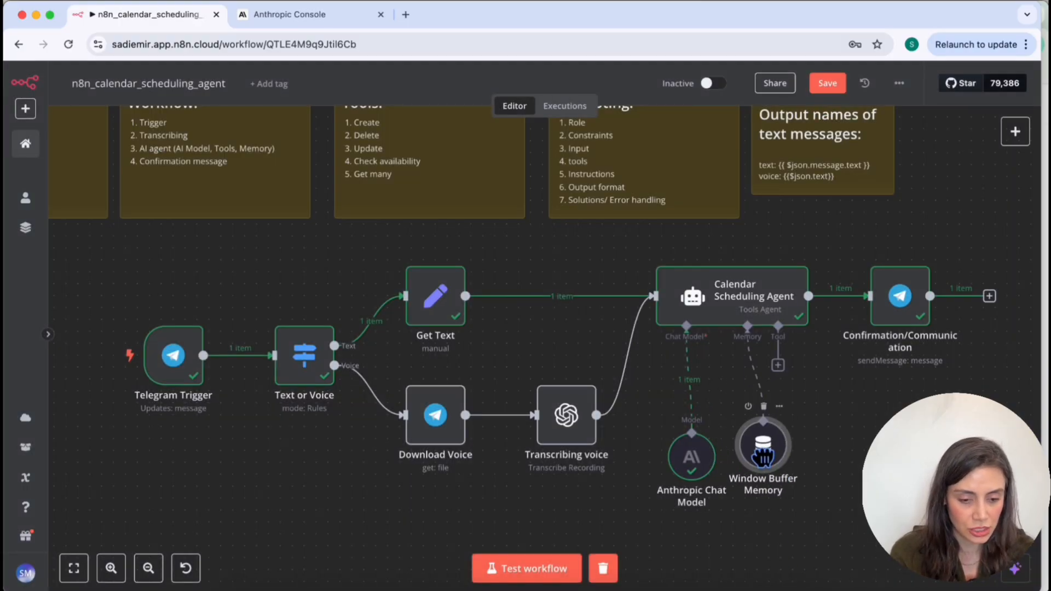
Step: Rename the Window Buffer Memory node to "Memory"
double_click(758, 463)
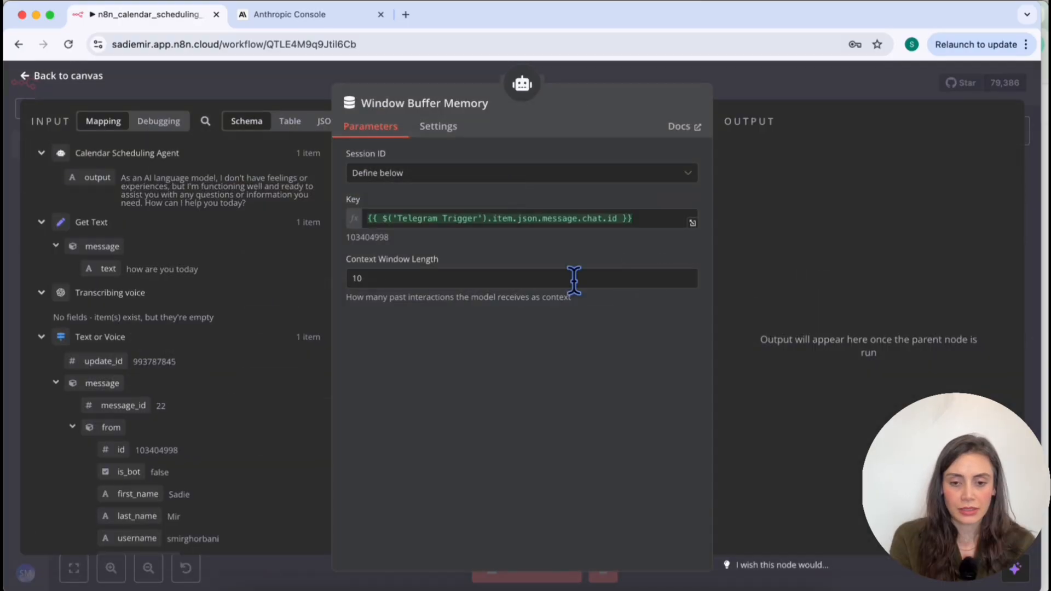
left_click(408, 106)
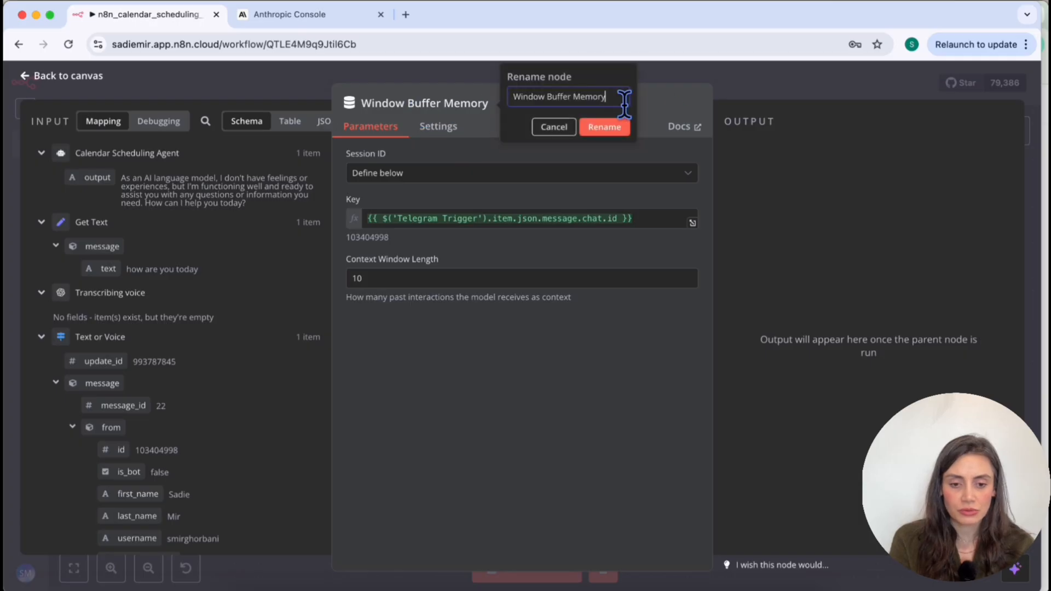
left_click_drag(624, 98, 465, 107)
type("Memory")
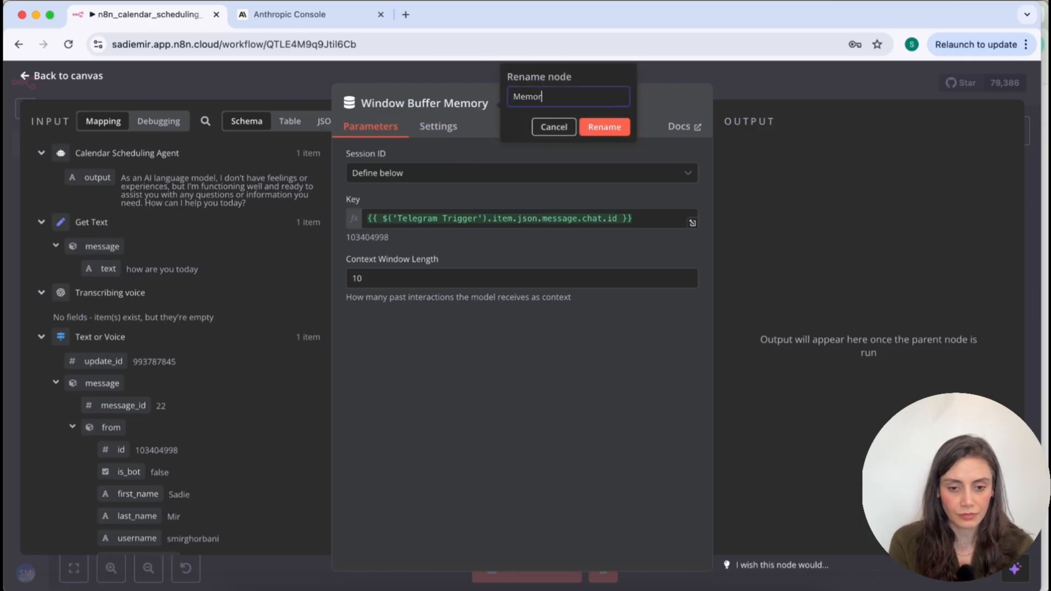
key("Return")
left_click(867, 83)
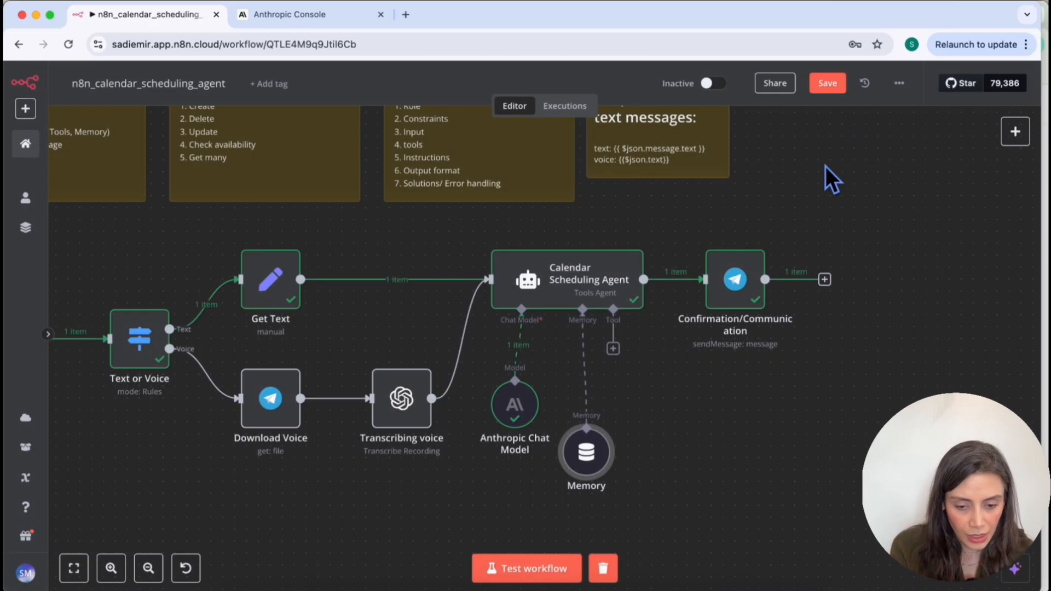
Step: Rename the Anthropic Chat Model node to "Anthropic"
double_click(516, 405)
left_click(446, 104)
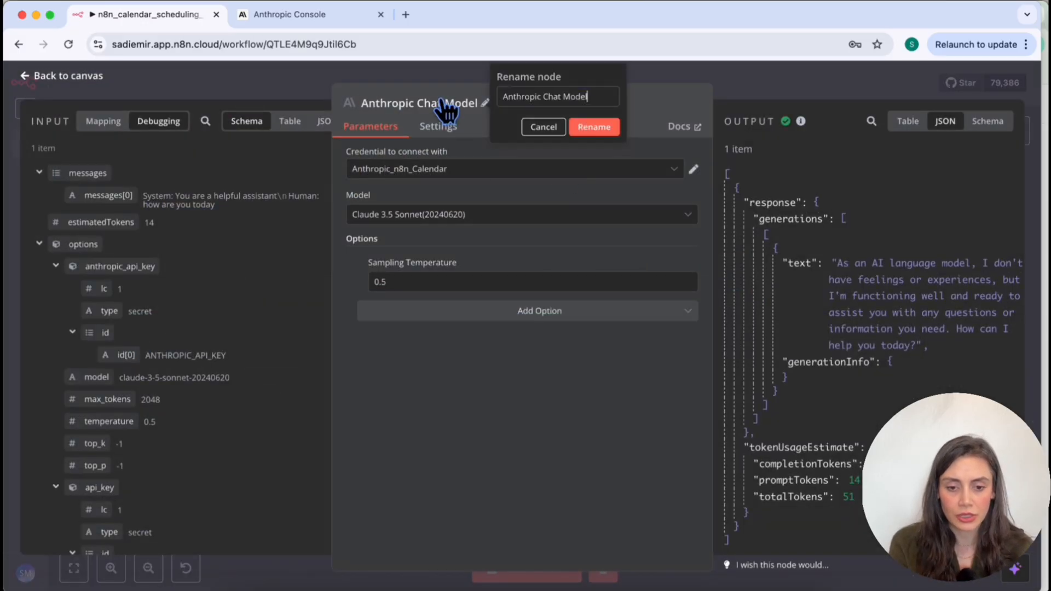
left_click_drag(611, 104, 476, 101)
type("Ant")
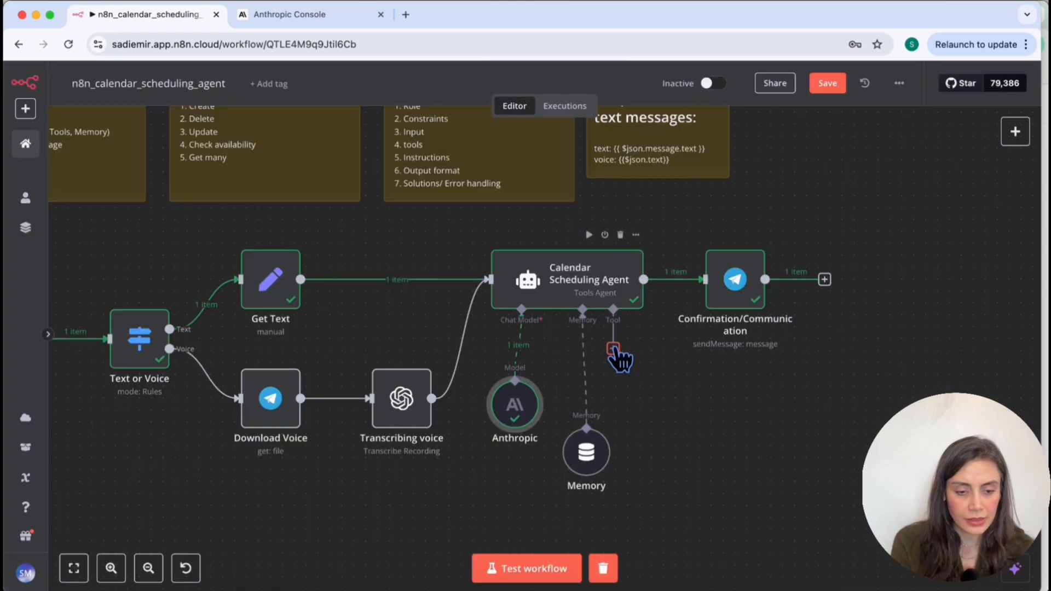
Step: Attach a Google Calendar Tool to the Calendar Scheduling Agent's Tool connection
left_click(614, 348)
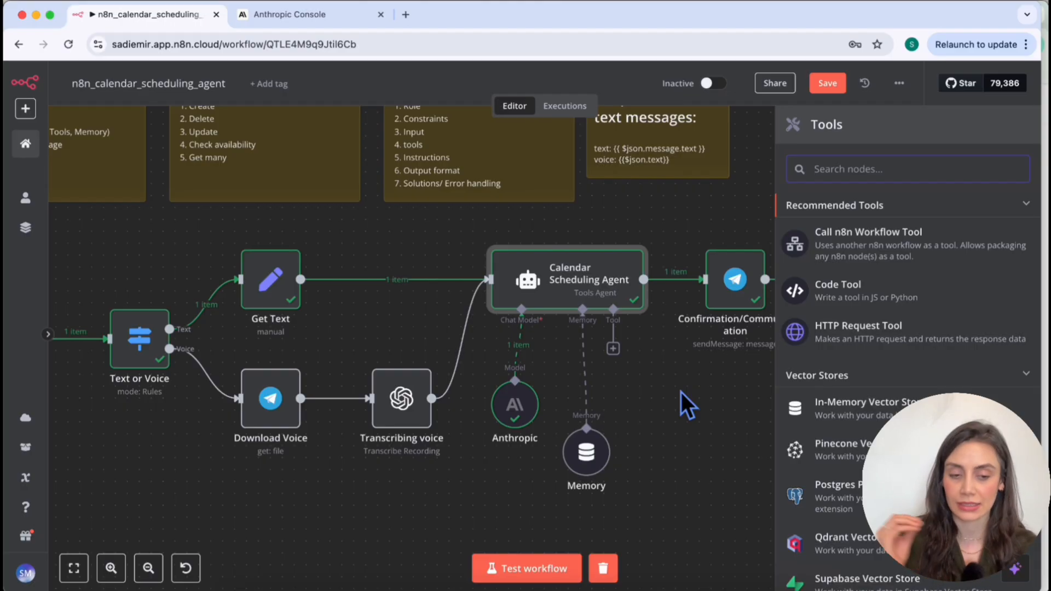
type("c")
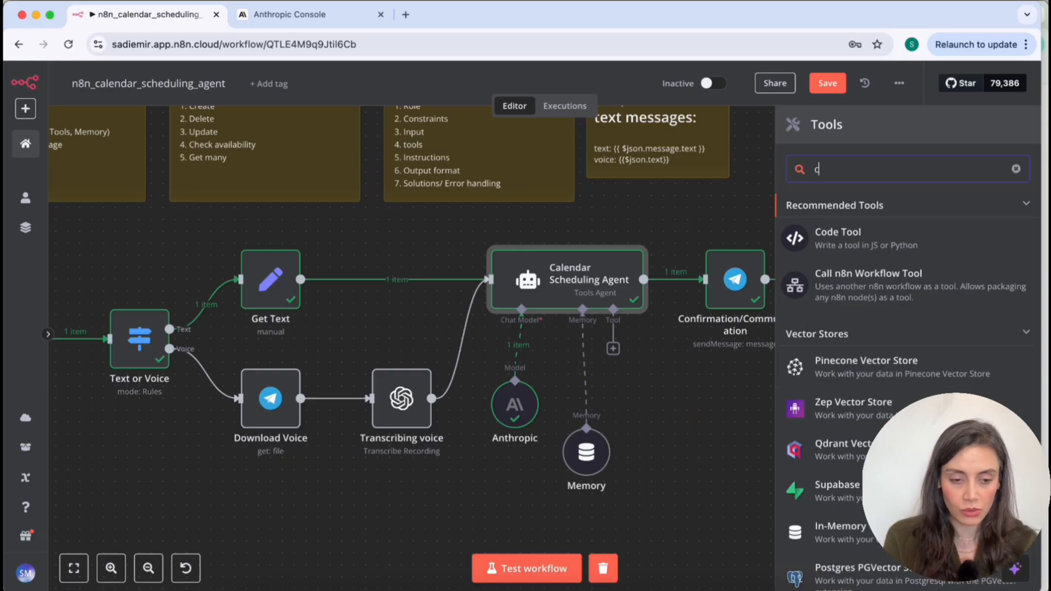
key("BackSpace")
type("googl")
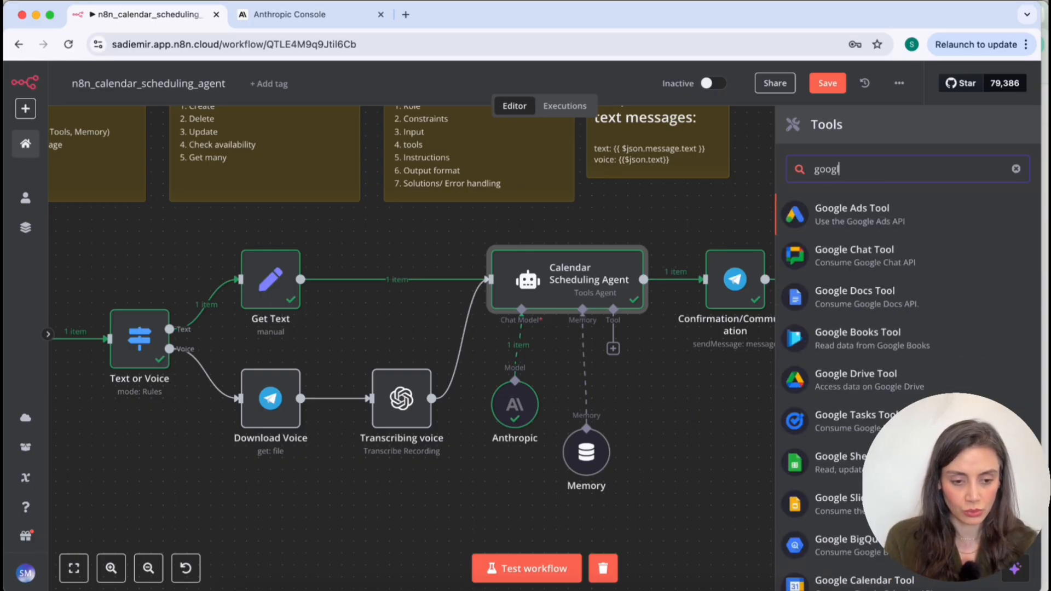
type("e cal")
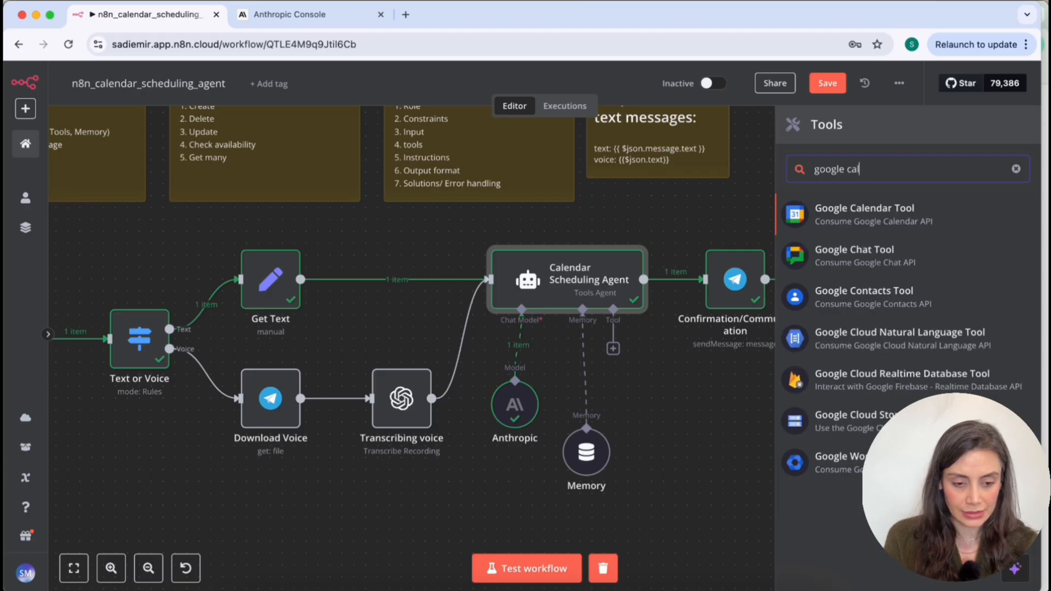
type("end")
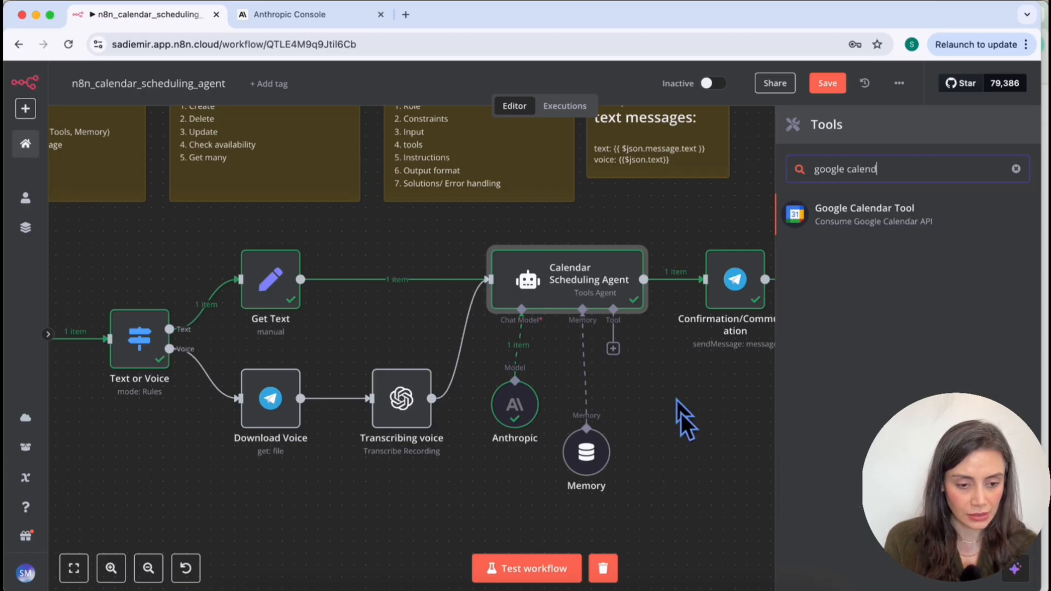
left_click(871, 222)
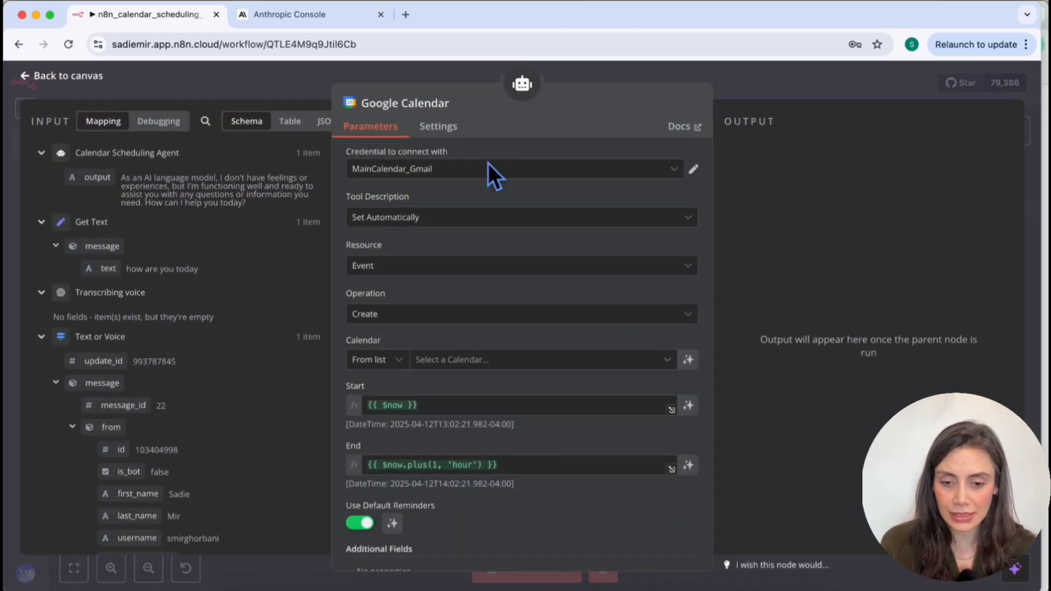
Step: Rename the Google Calendar tool node to "Create Event" and use the MainCalendar_Gmail credential
left_click(423, 103)
left_click_drag(539, 98, 470, 104)
type("Create ")
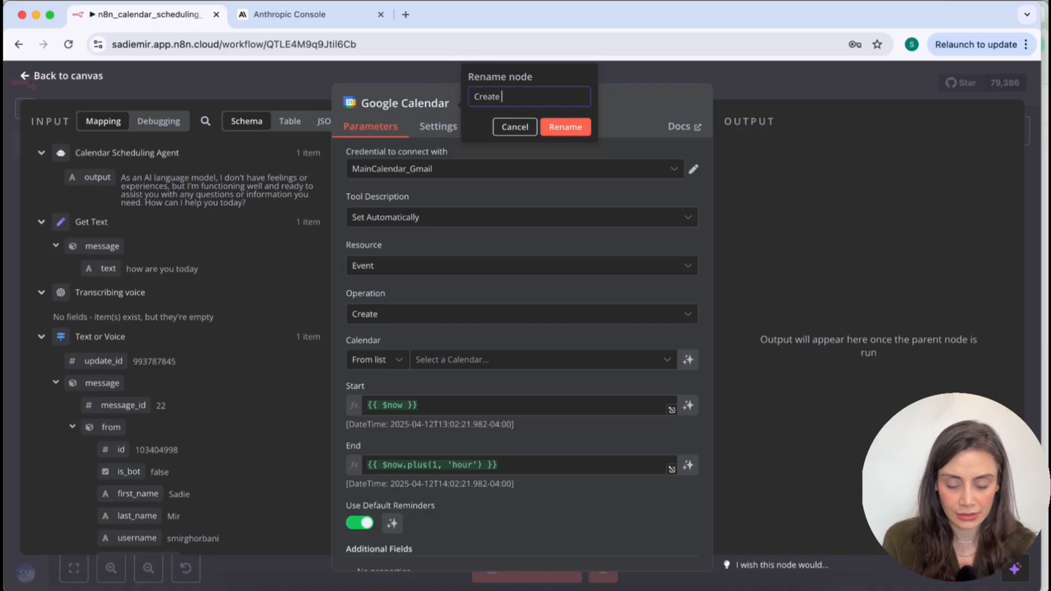
type("Event")
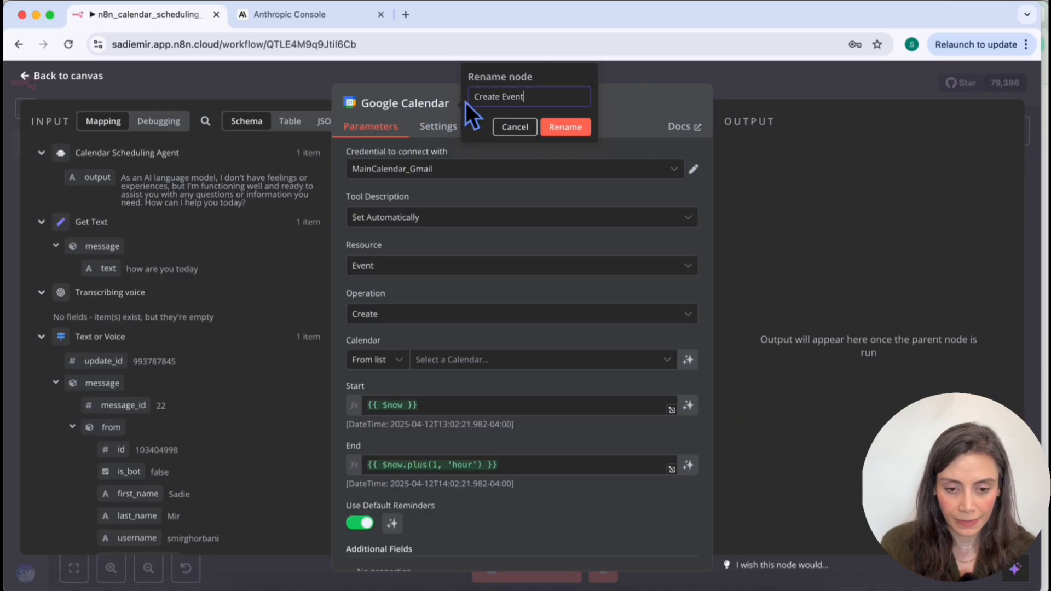
left_click(574, 130)
left_click(404, 173)
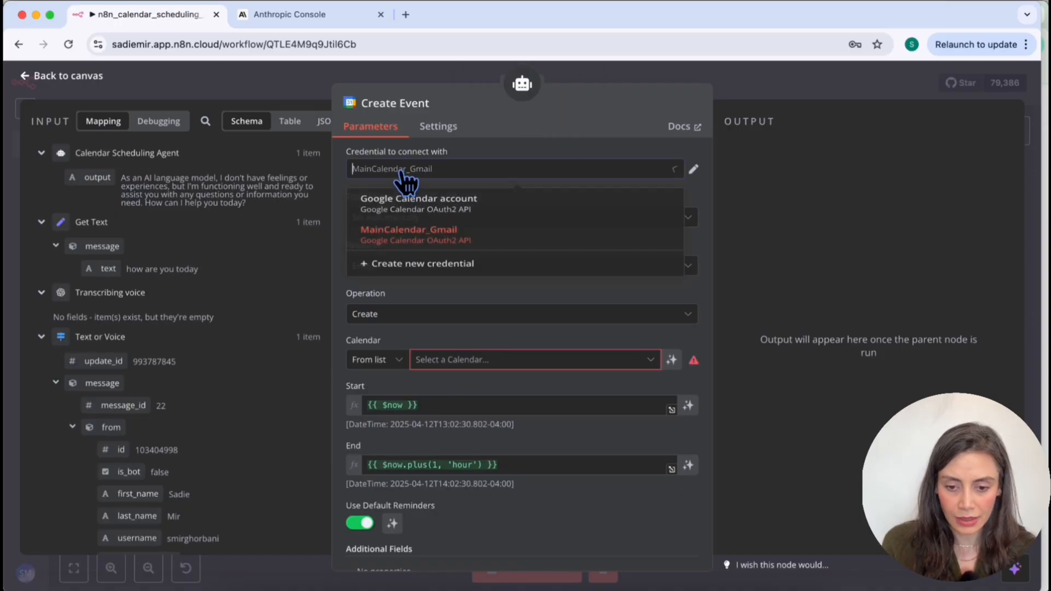
left_click(432, 255)
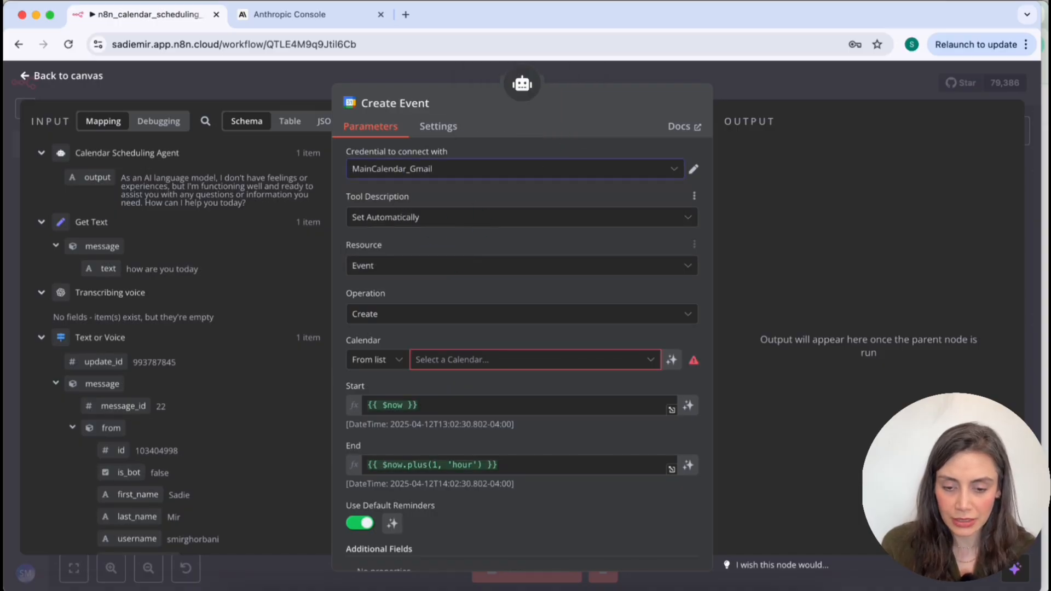
Step: Try Set Manually for the Create Event tool's description, and return it to Set Automatically
left_click(433, 220)
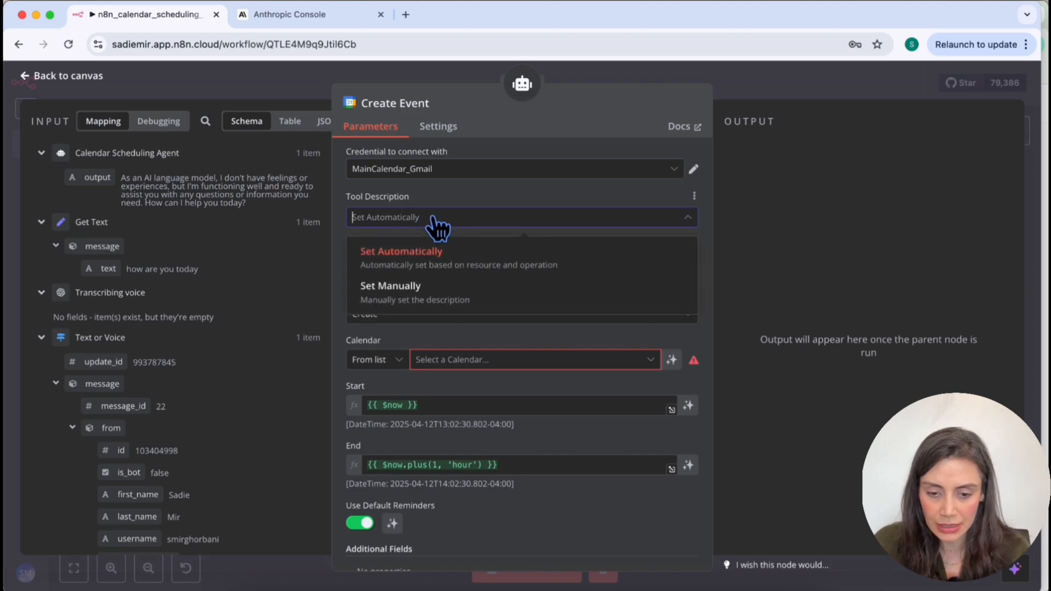
left_click(433, 218)
left_click(422, 220)
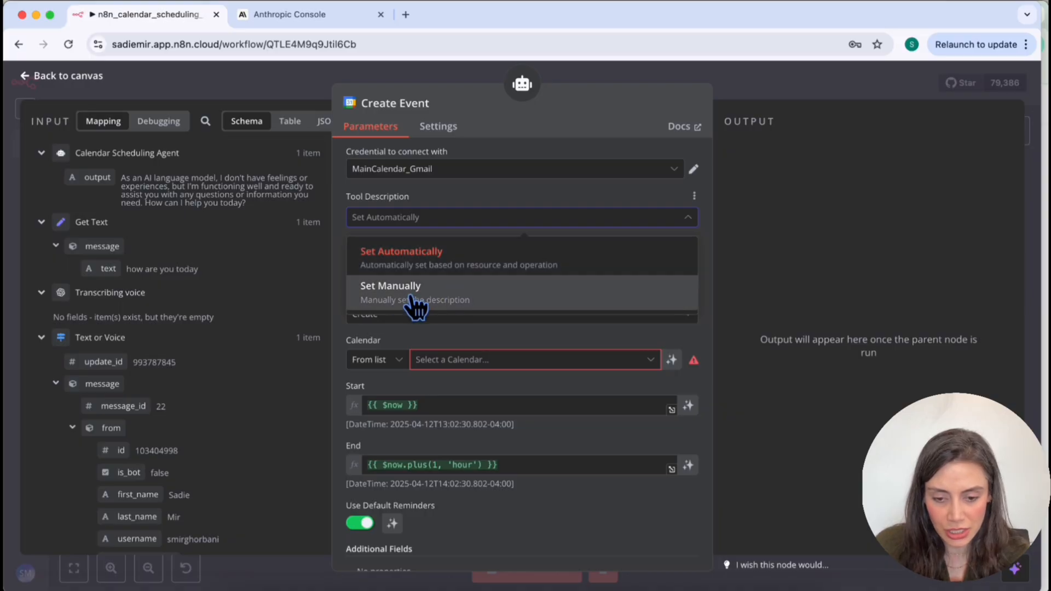
left_click(466, 301)
left_click(453, 220)
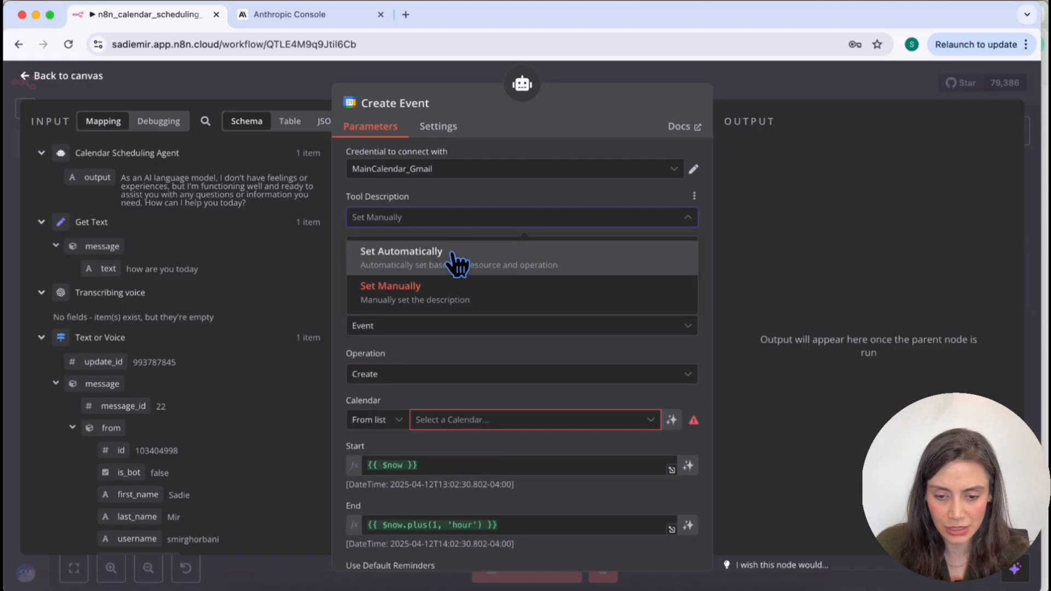
left_click(458, 263)
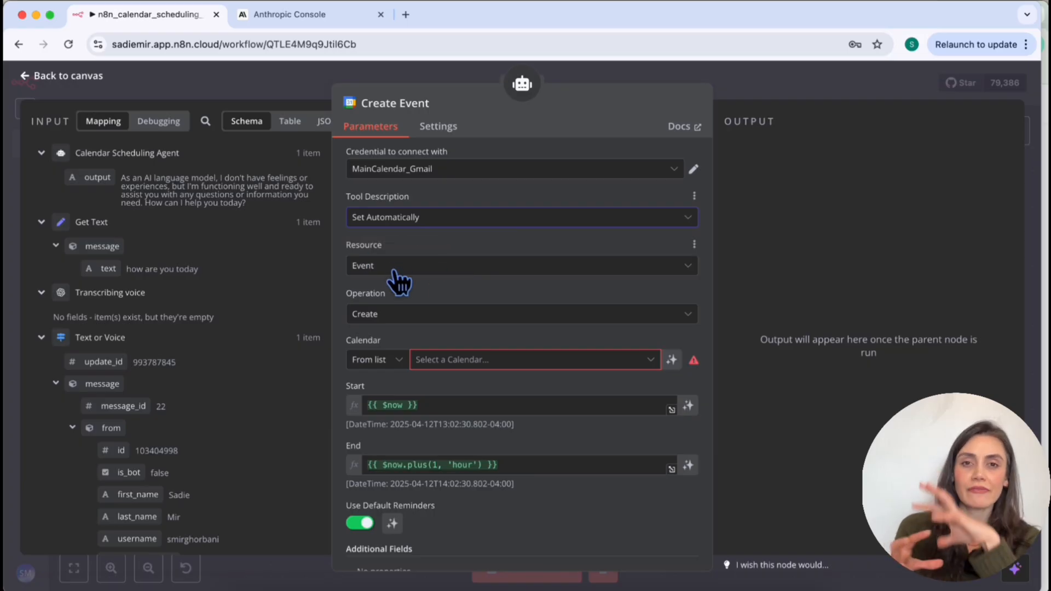
Step: Keep the Create Event tool's operation on Create and select the owner's Gmail address calendar from the list
left_click(387, 314)
left_click(387, 314)
left_click(386, 314)
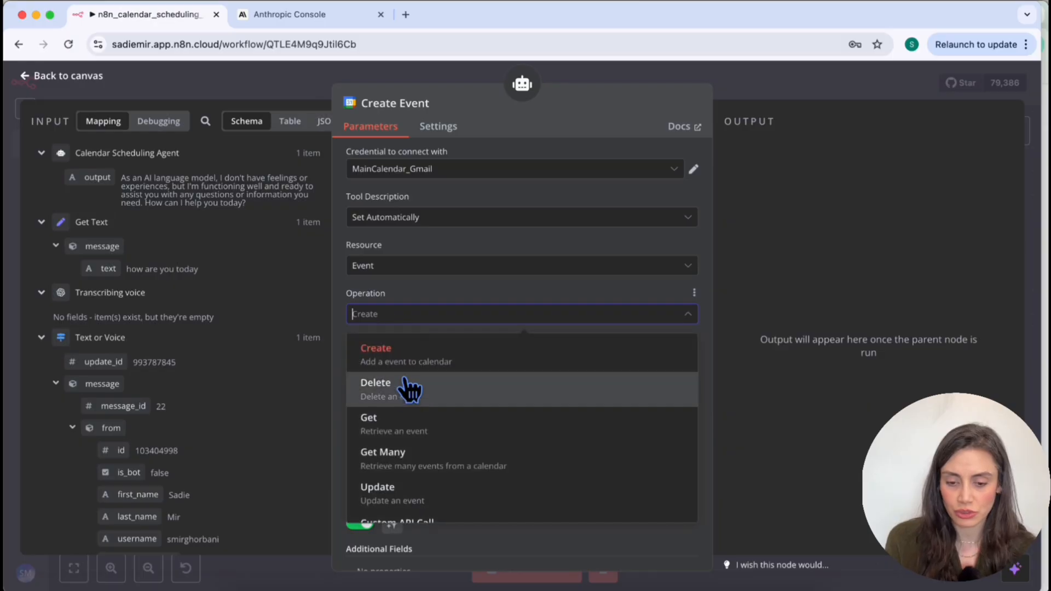
scroll(417, 467, "down", 1)
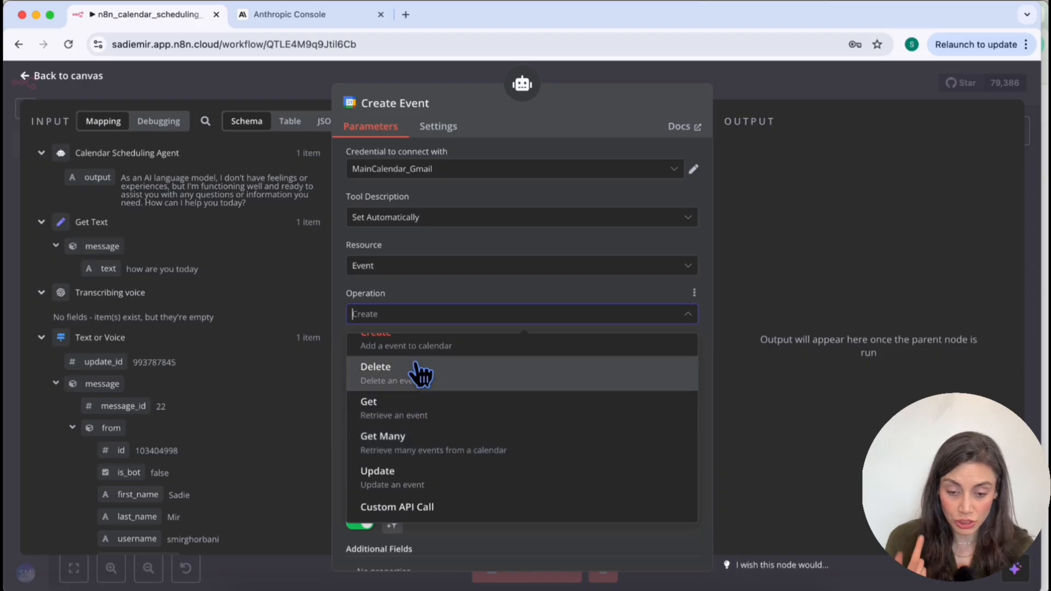
scroll(438, 361, "up", 1)
left_click(460, 339)
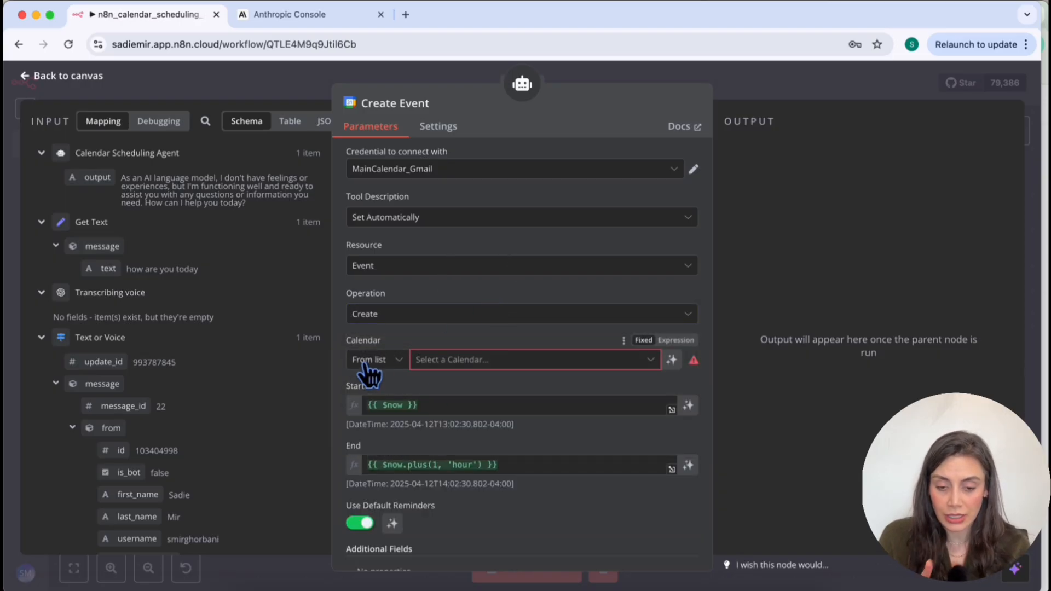
left_click(463, 362)
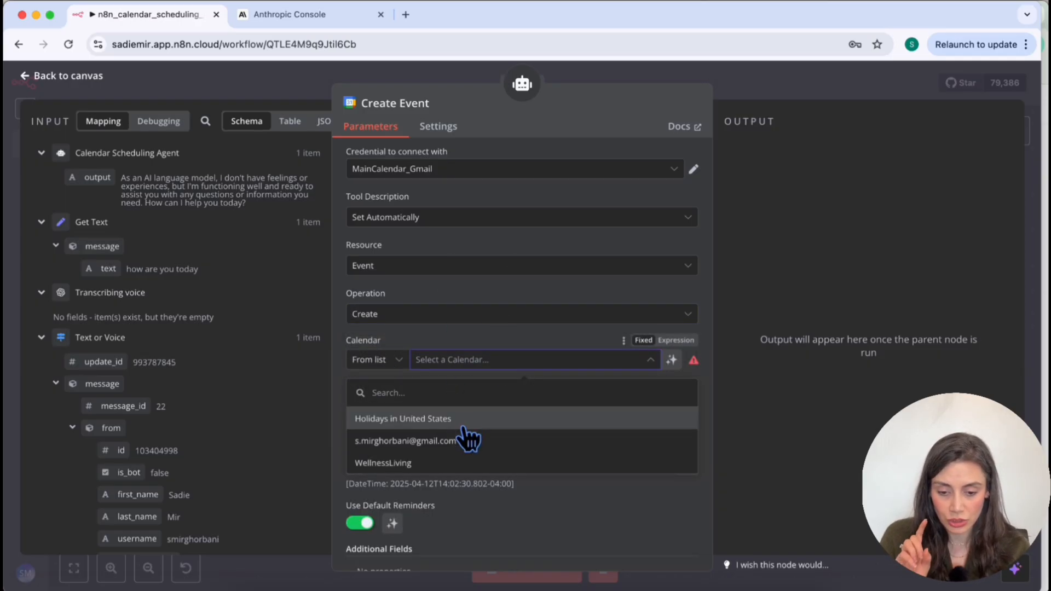
left_click(454, 441)
Step: Remove $now from the Start field's expression in the Create Event tool, keeping the surrounding double braces
scroll(470, 446, "down", 2)
scroll(465, 436, "up", 1)
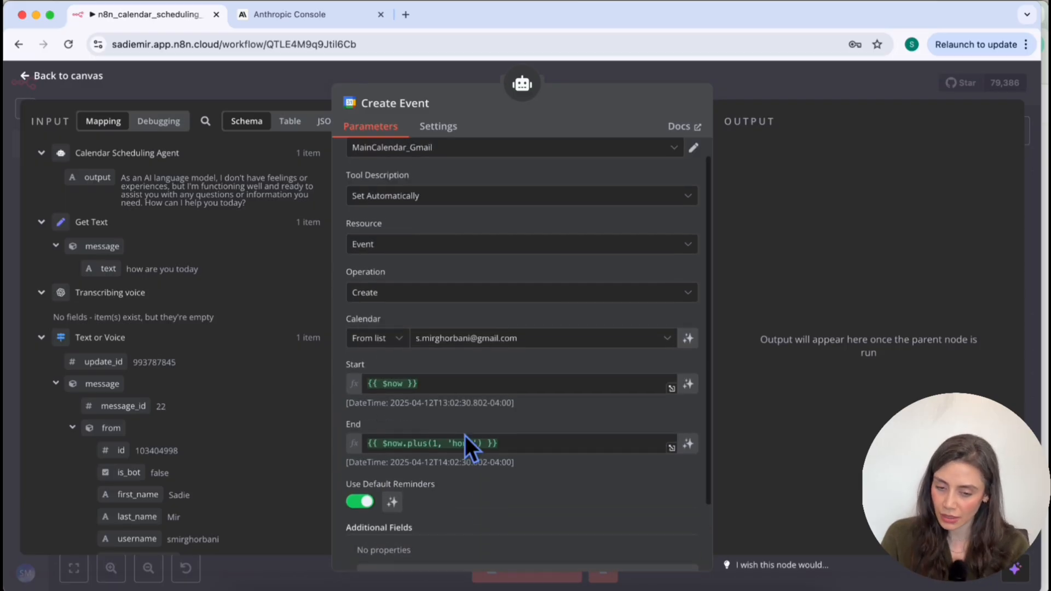
left_click(432, 384)
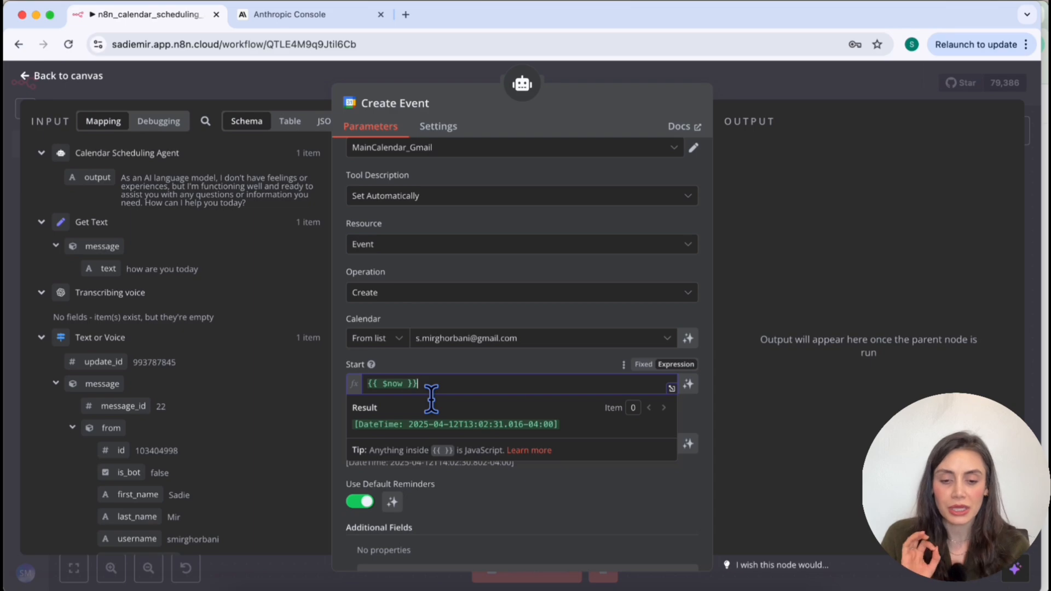
left_click_drag(420, 384, 351, 383)
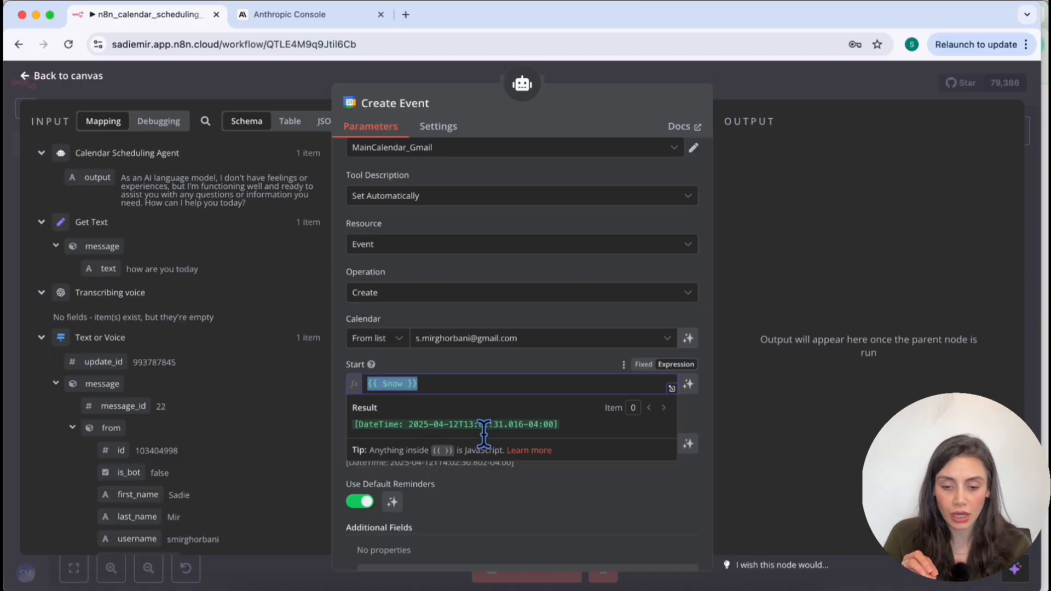
left_click(414, 384)
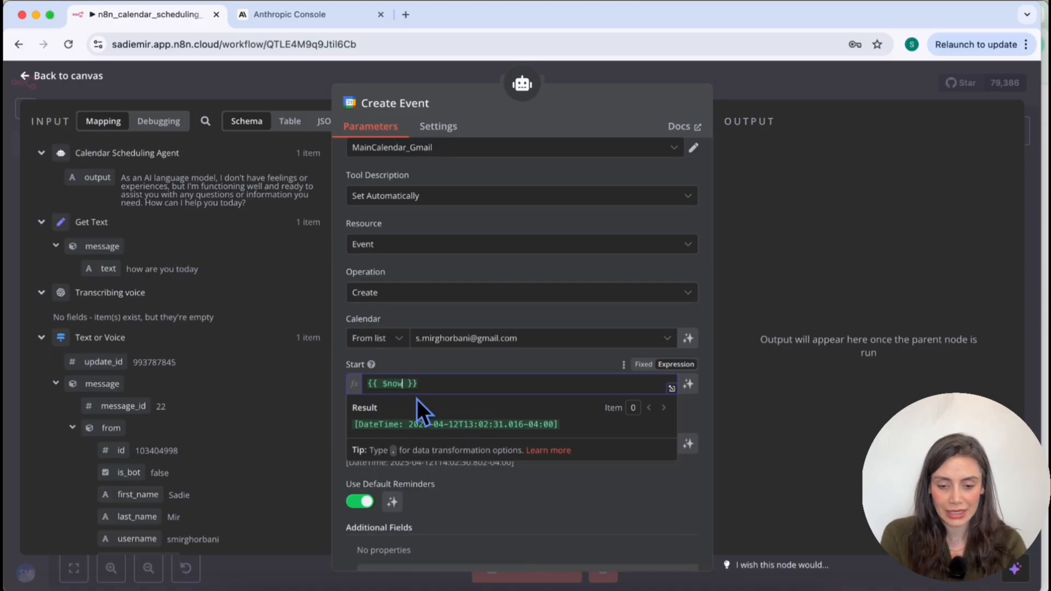
key("BackSpace")
key("BackSpace")
key("BackSpace")
key("BackSpace")
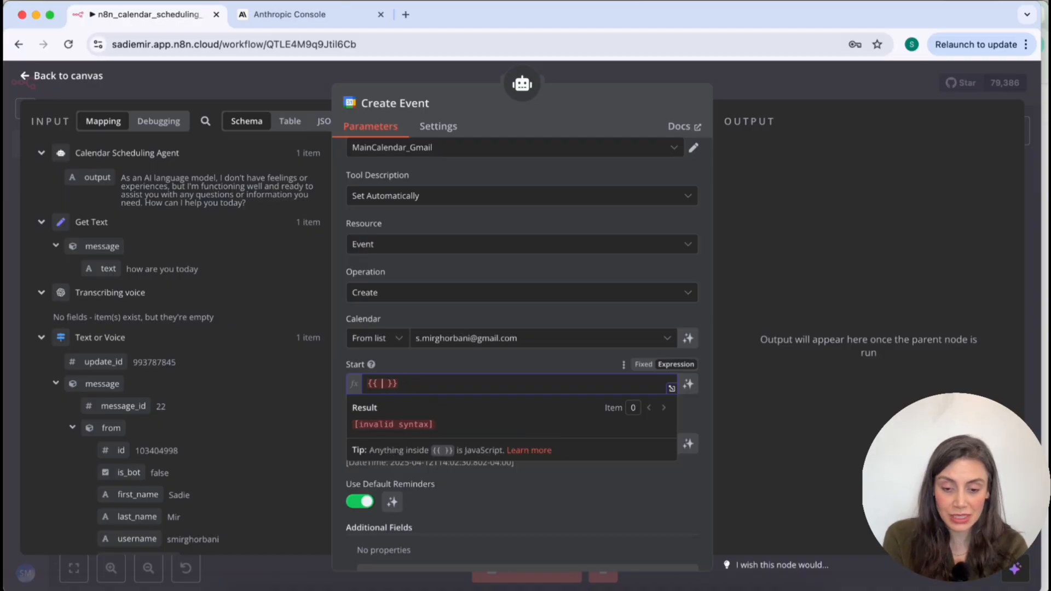
Step: Insert the suggested $fromAI() method between the braces of the Start expression
type("$")
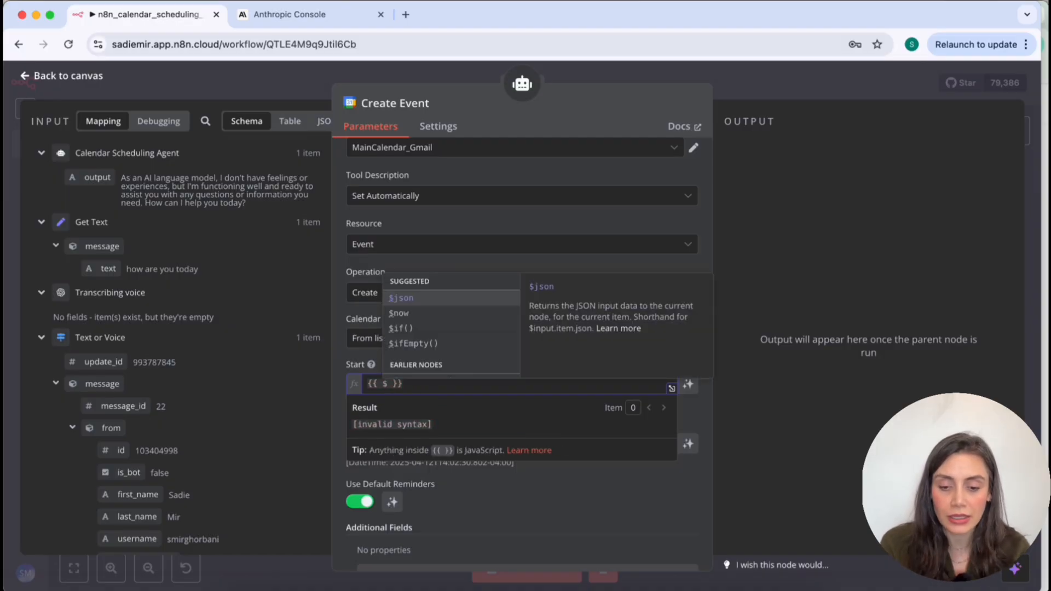
key("BackSpace")
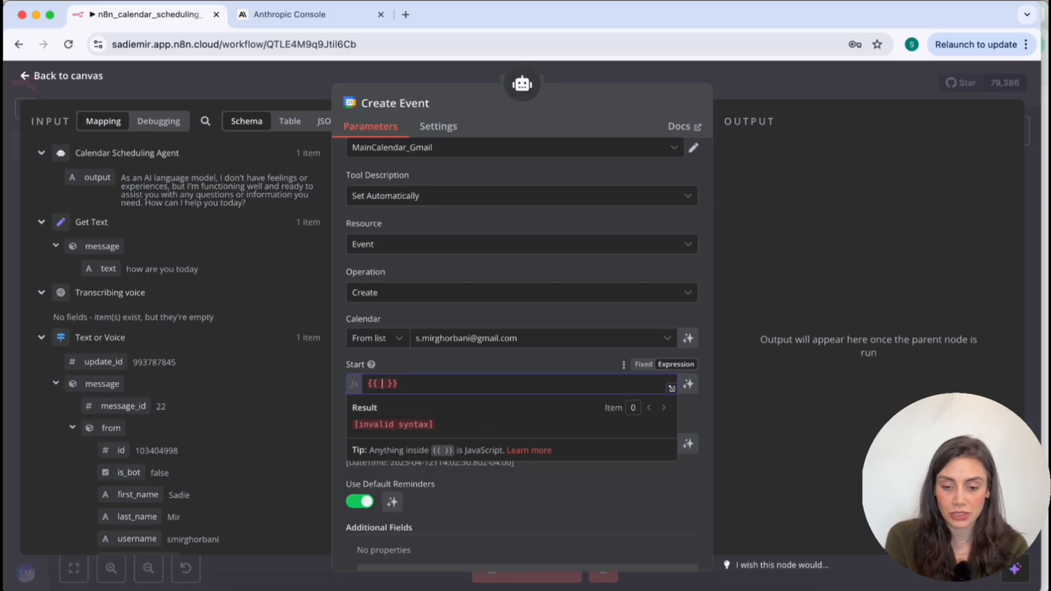
type("$")
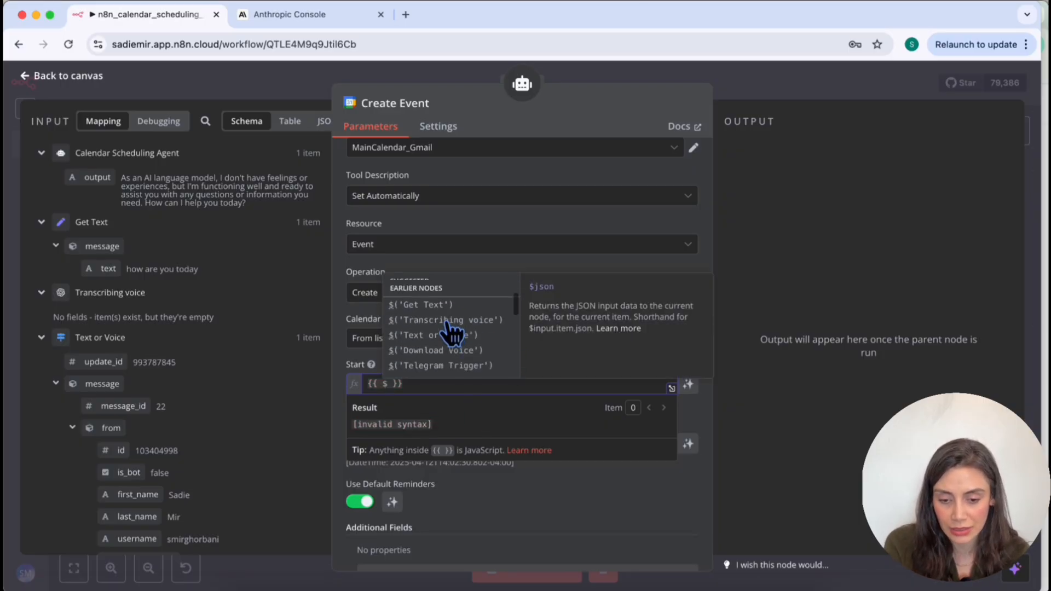
scroll(450, 331, "down", 5)
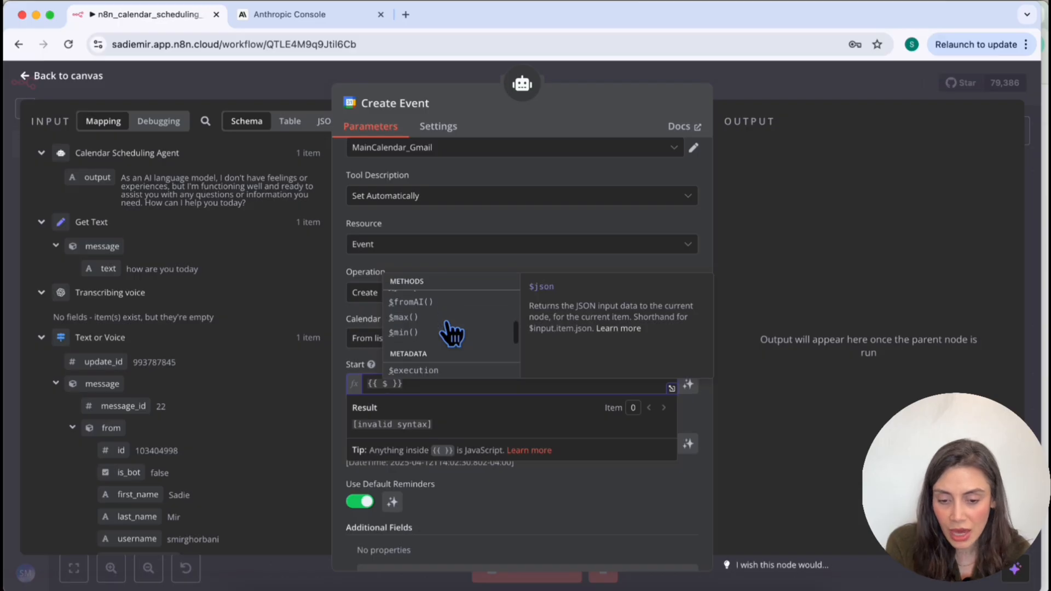
scroll(450, 332, "up", 4)
scroll(447, 324, "down", 2)
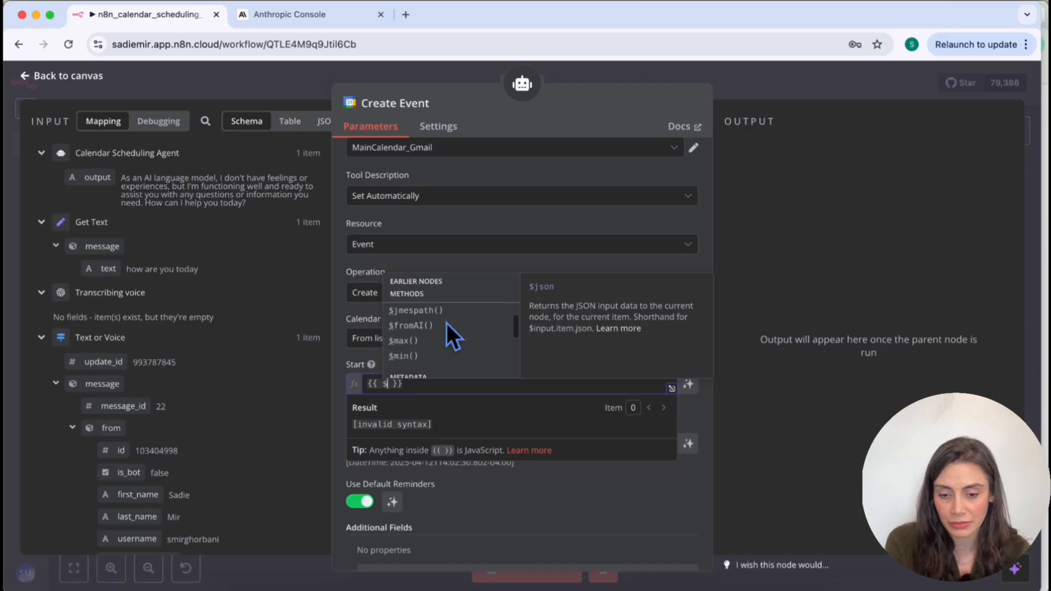
left_click(412, 326)
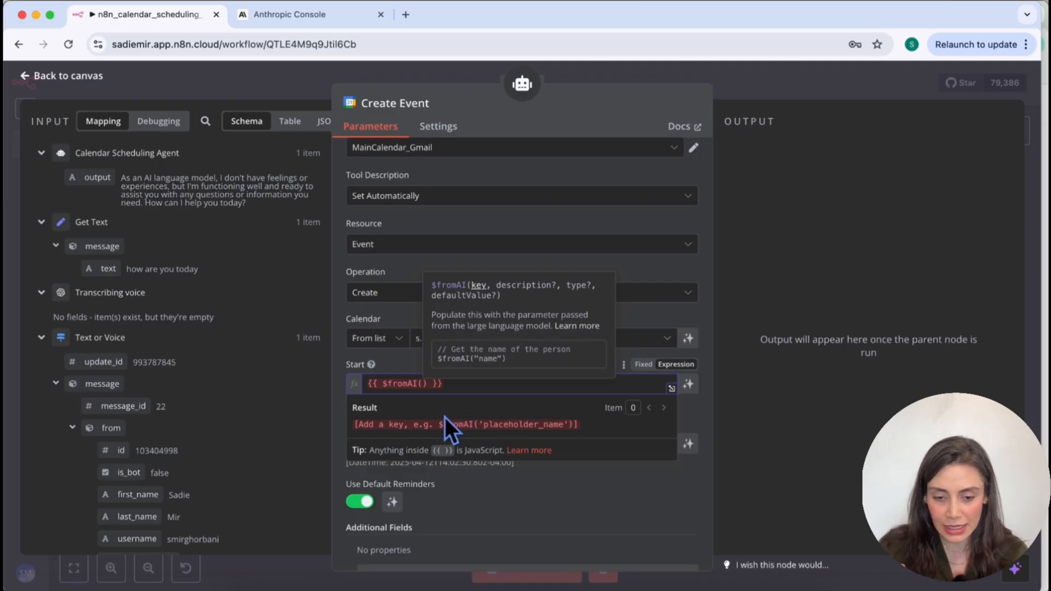
Step: Read the $fromAI help on its key, description, type and defaultValue parameters
scroll(508, 342, "down", 3)
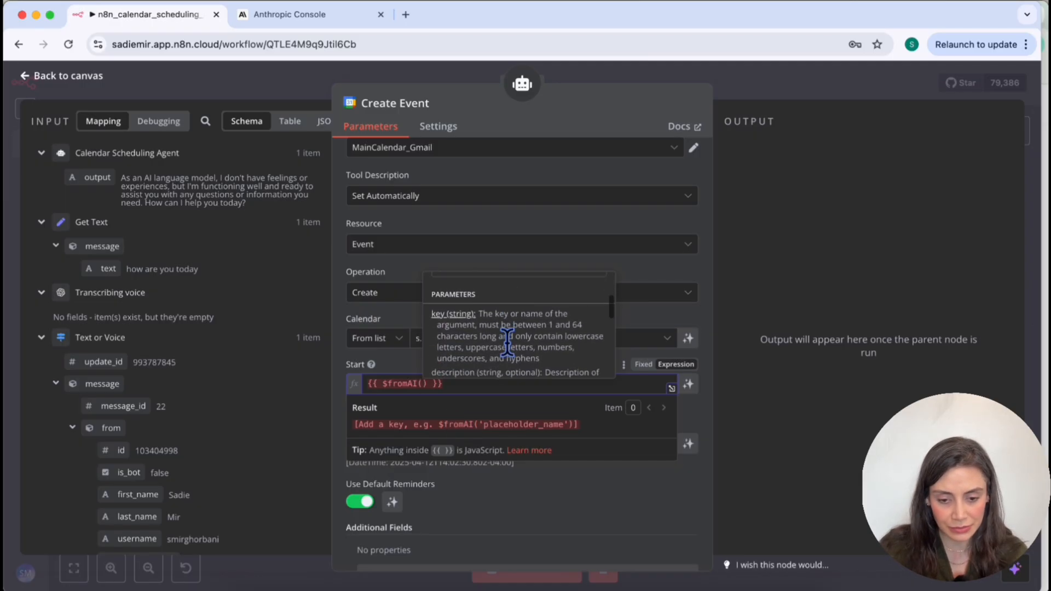
scroll(508, 343, "up", 1)
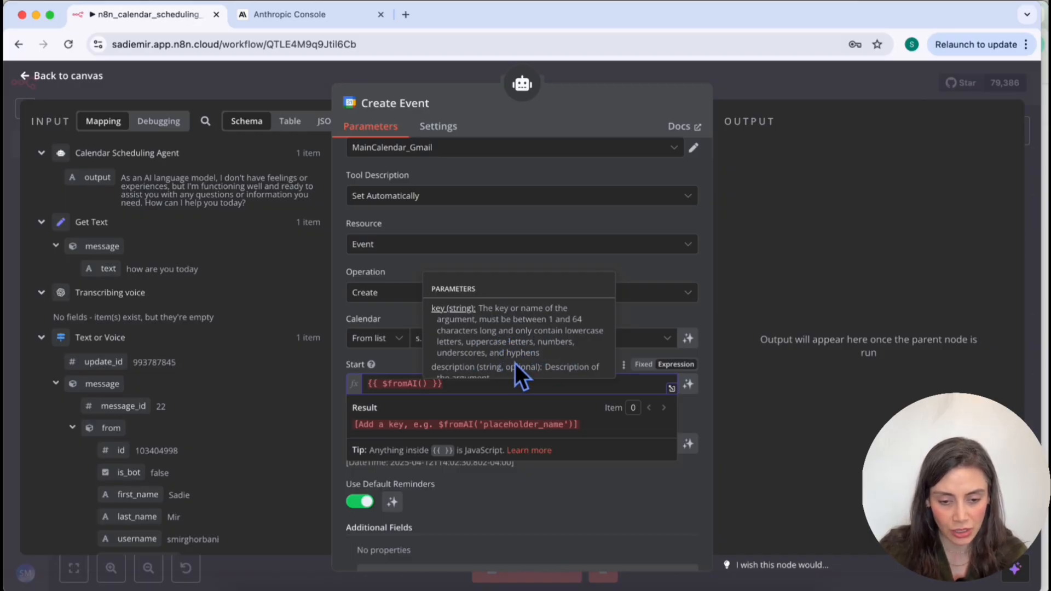
scroll(516, 368, "down", 1)
scroll(517, 370, "down", 3)
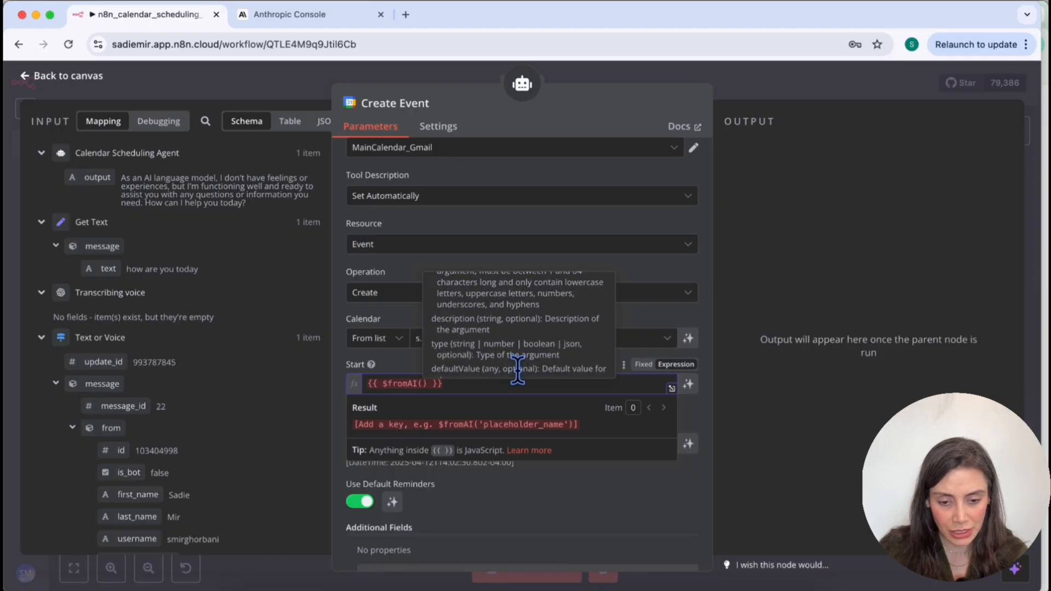
scroll(517, 370, "down", 2)
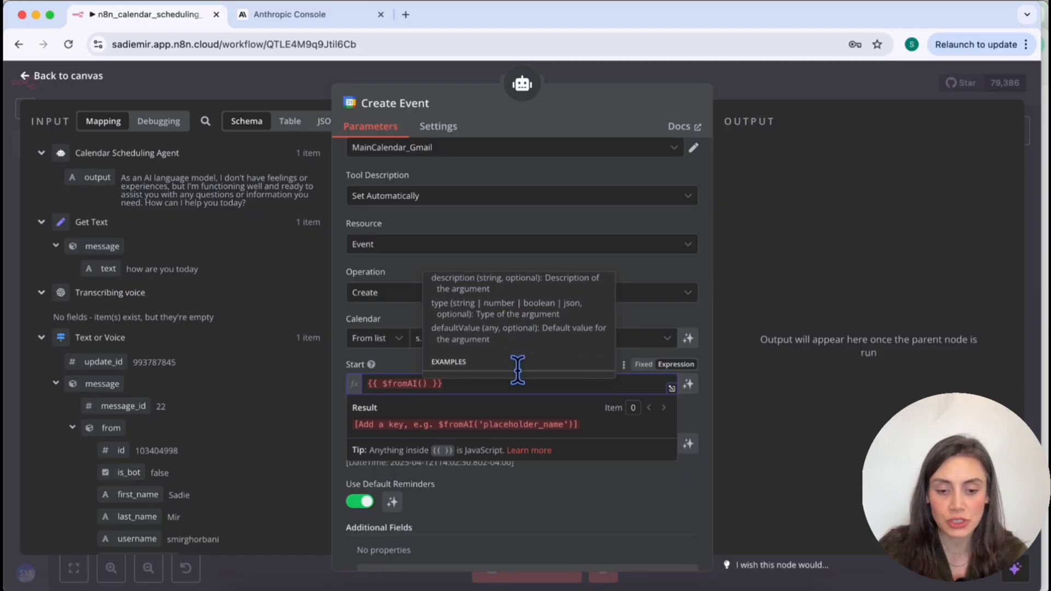
scroll(517, 369, "up", 1)
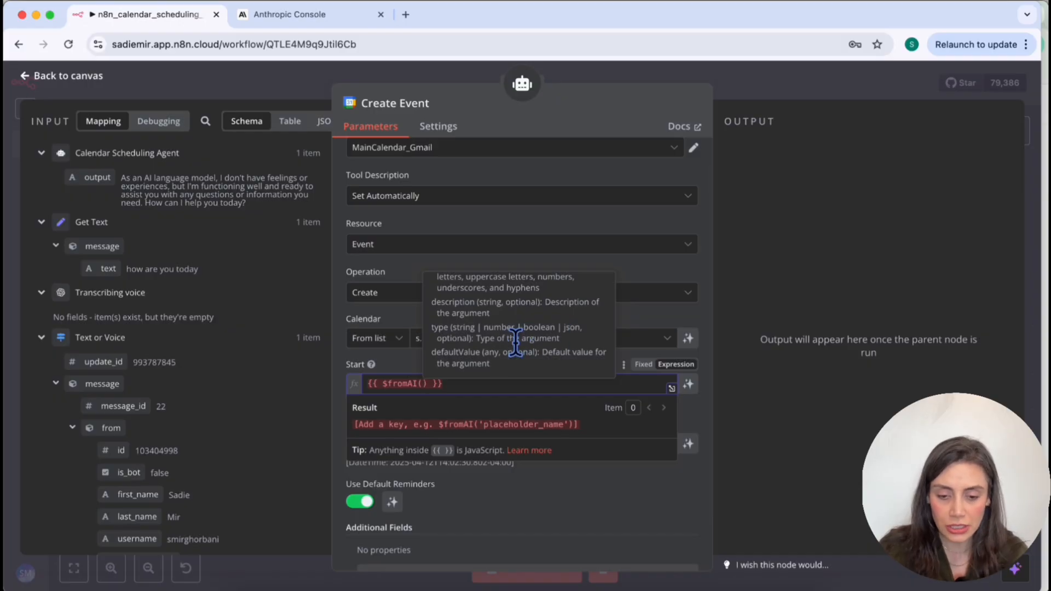
scroll(504, 349, "up", 4)
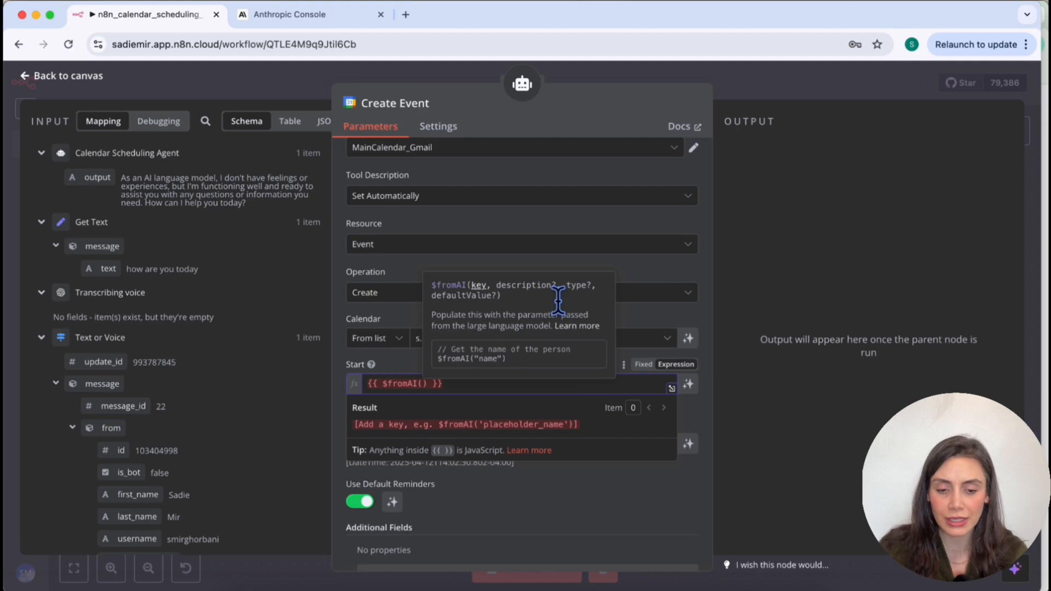
left_click_drag(551, 287, 557, 287)
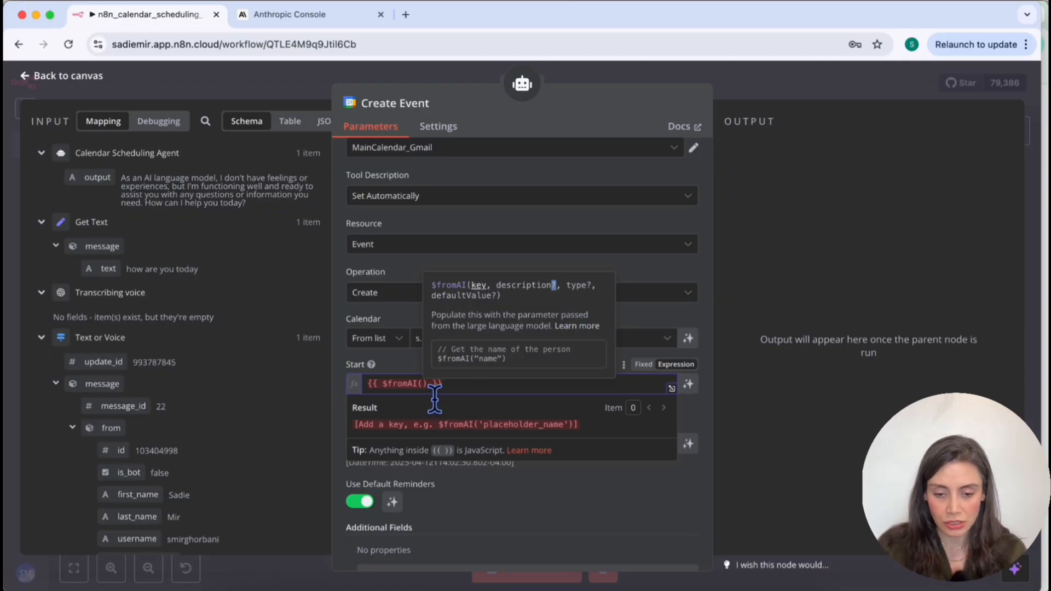
Step: Give the Start field's $fromAI call the arguments startTime and the start of the event, separated by a comma
type("start")
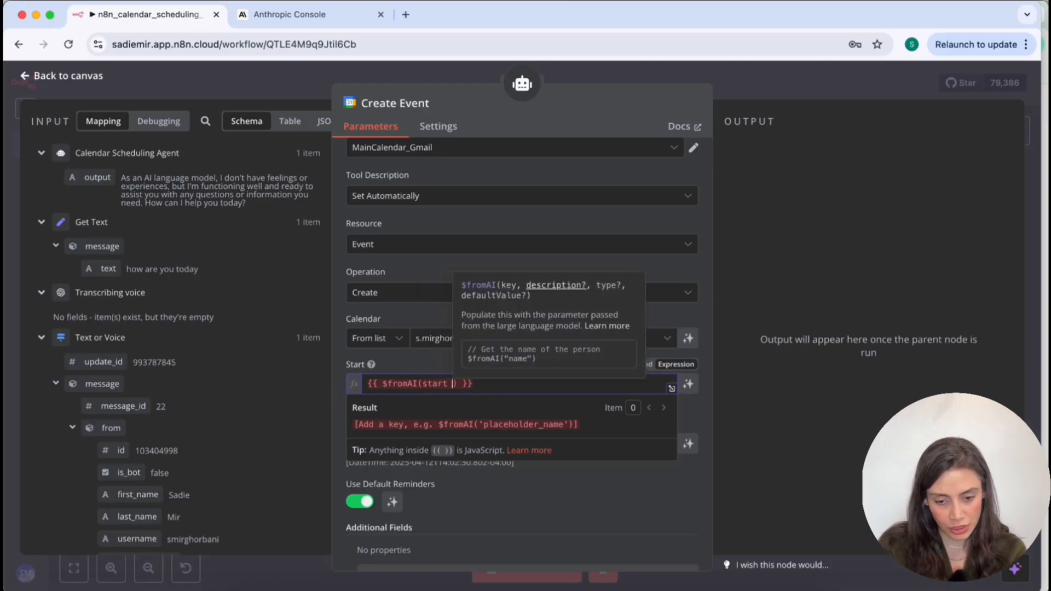
key("BackSpace")
type("Time")
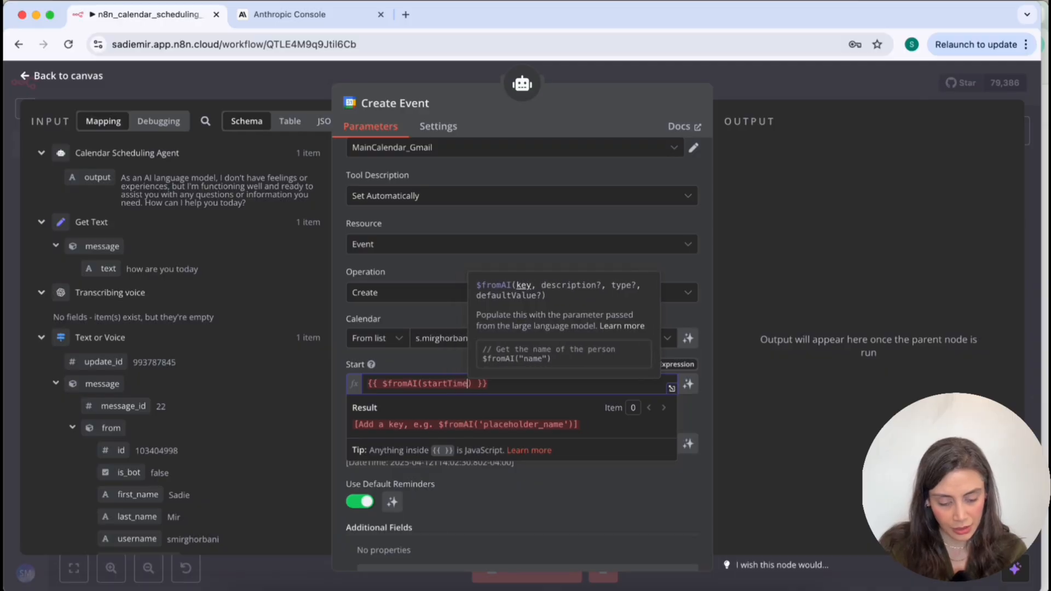
type(", ")
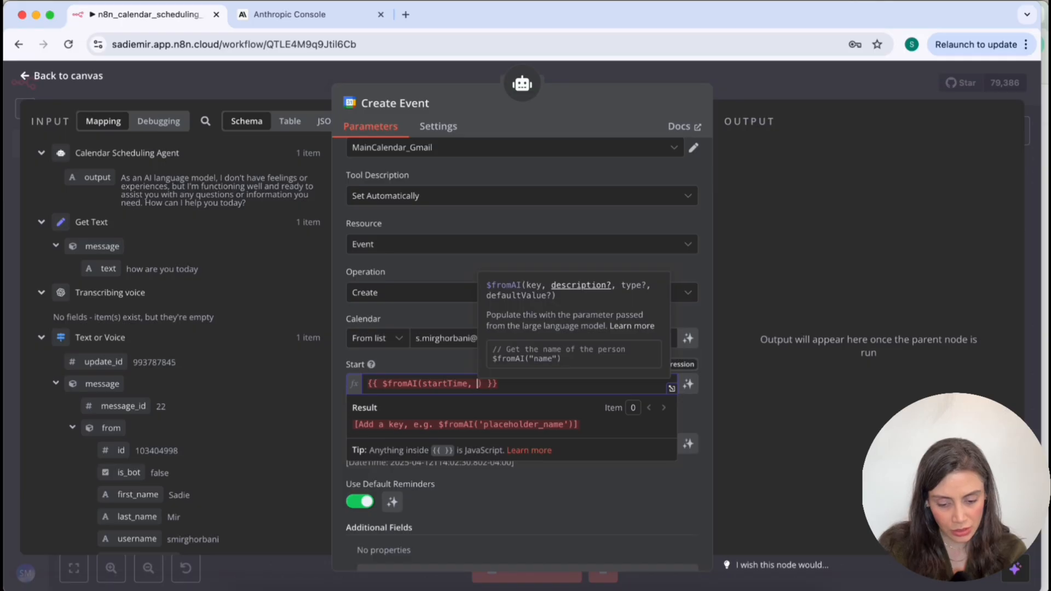
type("the start ")
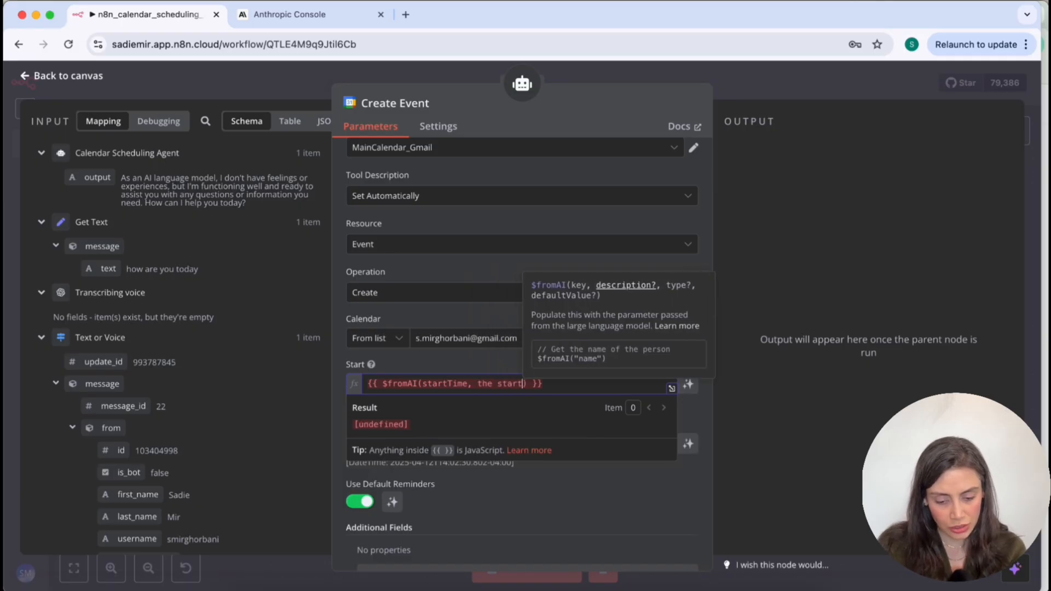
type("of the event")
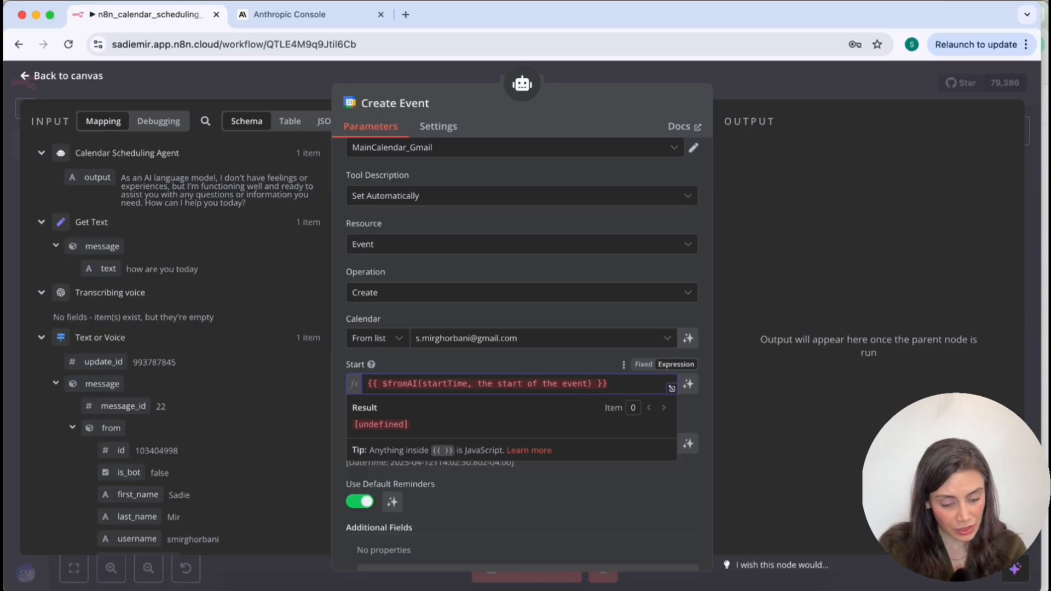
Step: Enclose both Start arguments in double quotes, giving {{ $fromAI("startTime", "the start of the event") }}, and leave the field
type("\"")
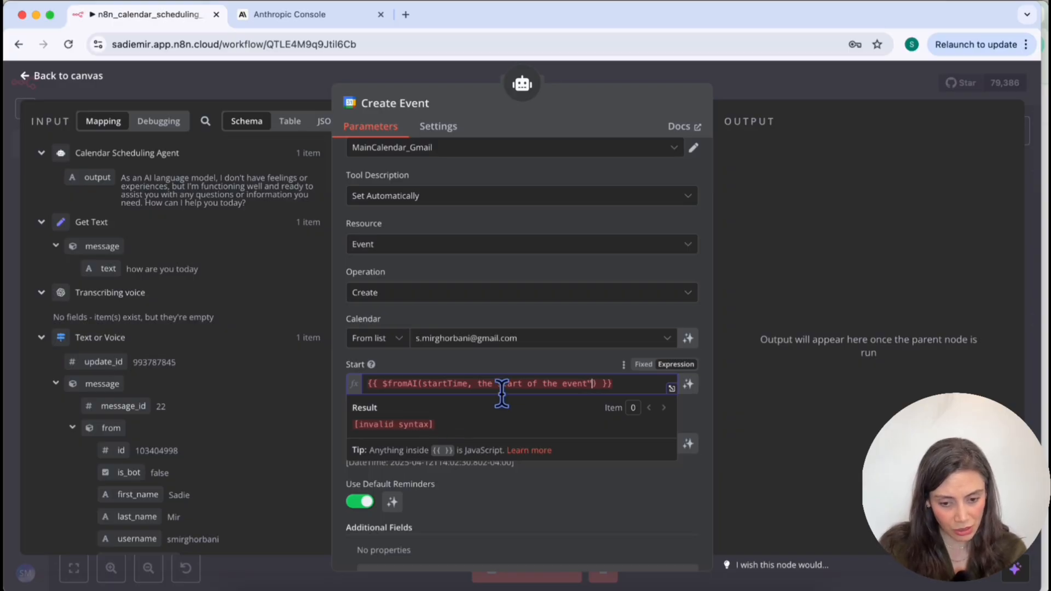
left_click(485, 396)
type("\", ")
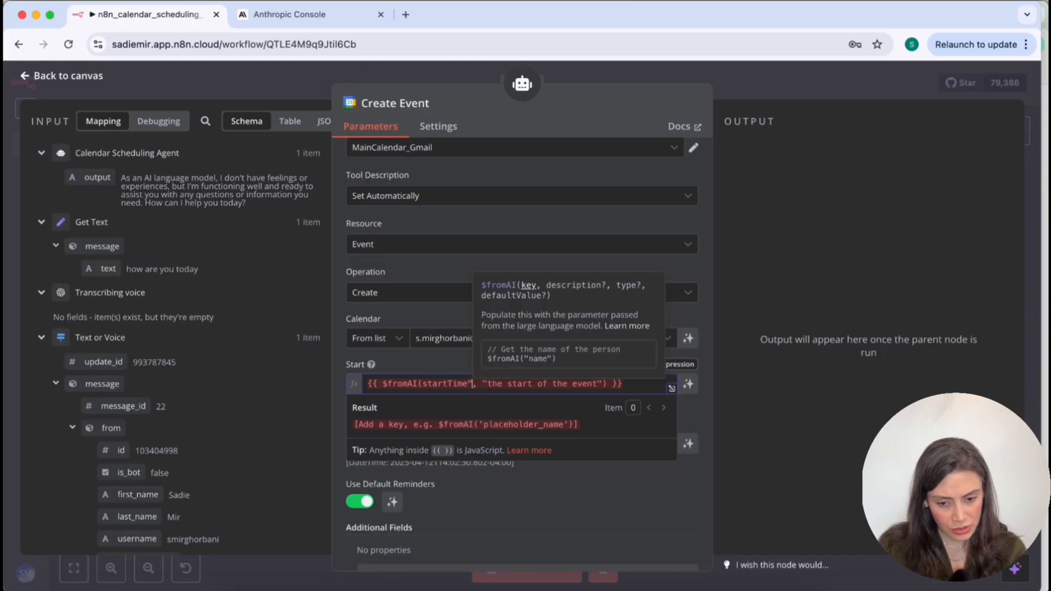
type("\"")
left_click(432, 387)
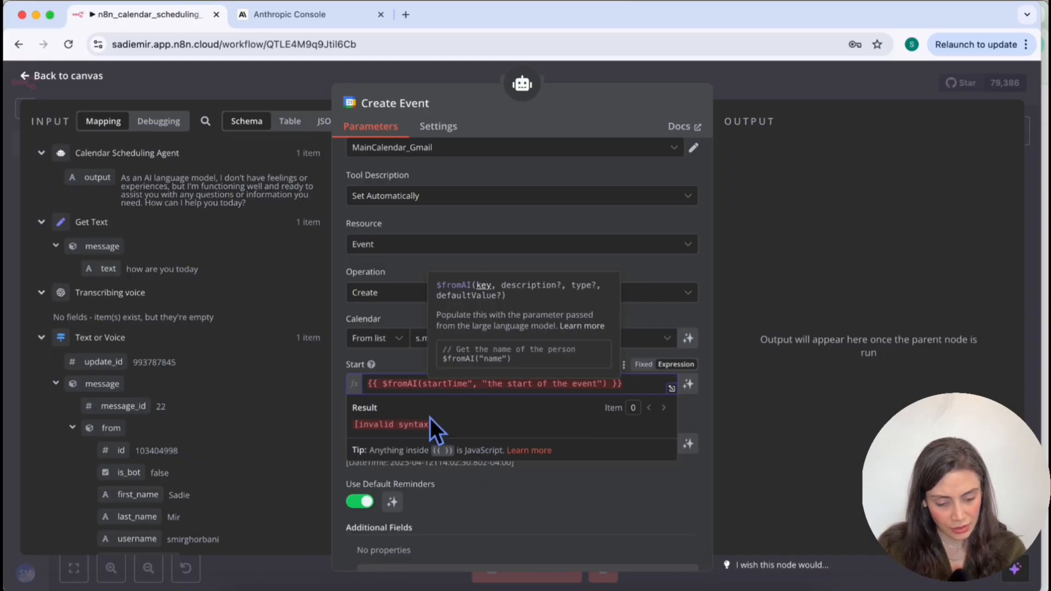
type("\"")
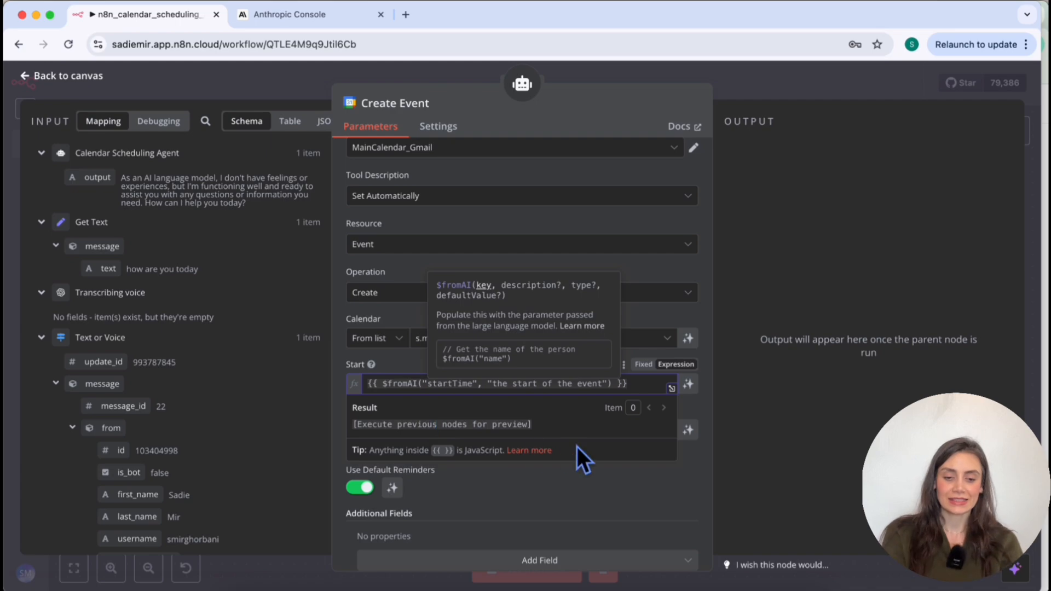
left_click(655, 389)
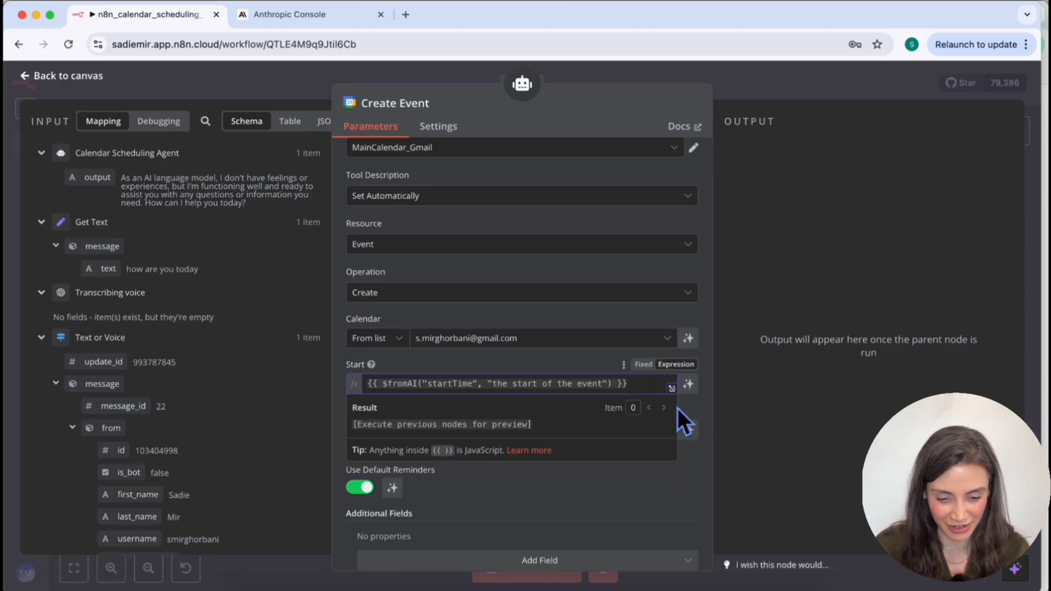
left_click(683, 498)
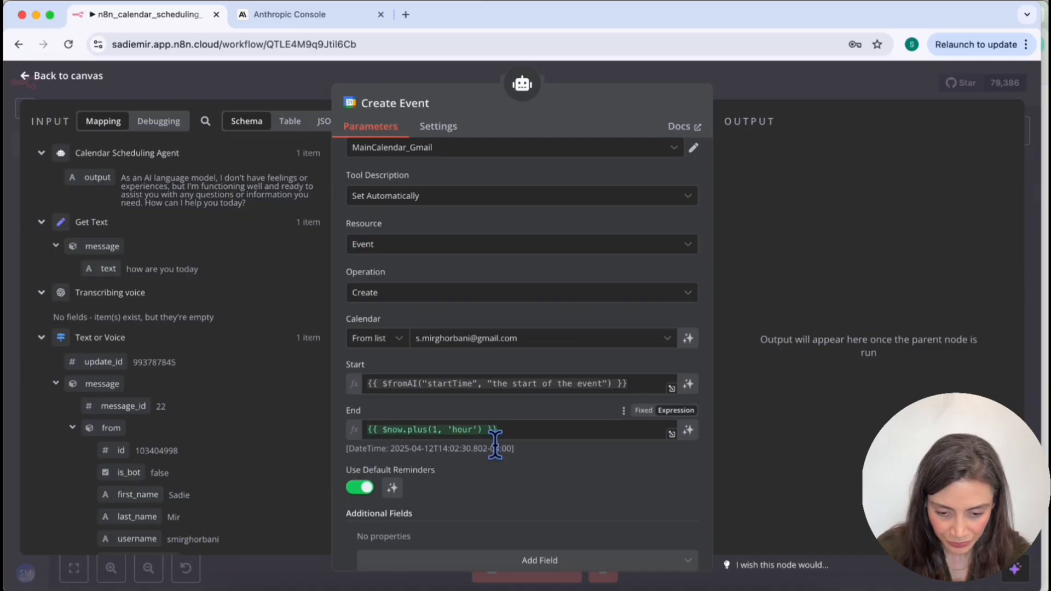
Step: Replace the $now.plus call in the End field's expression with the $fromAI() method
left_click_drag(484, 431, 381, 439)
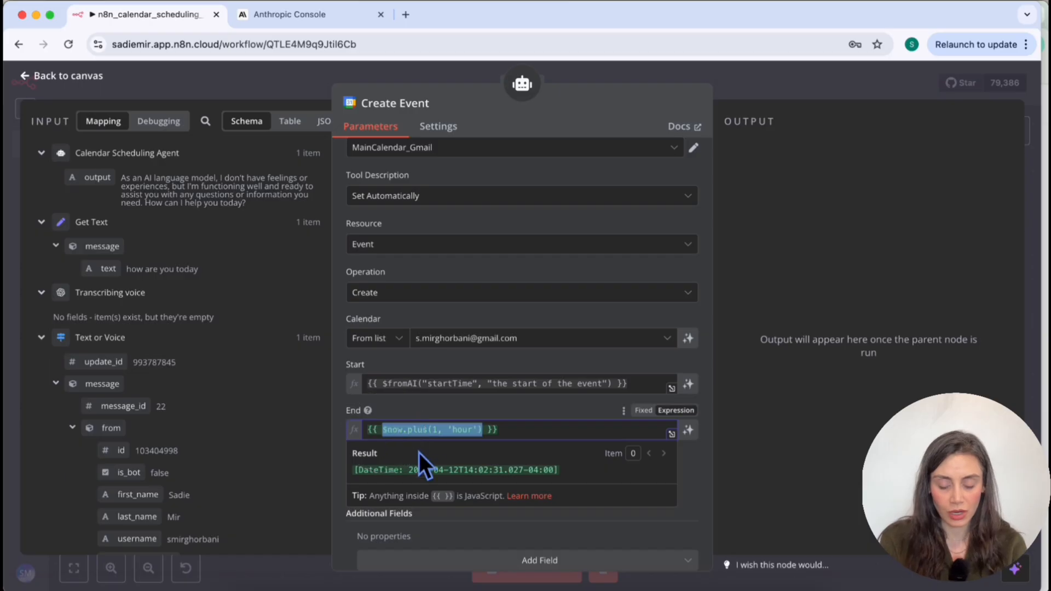
type("$from")
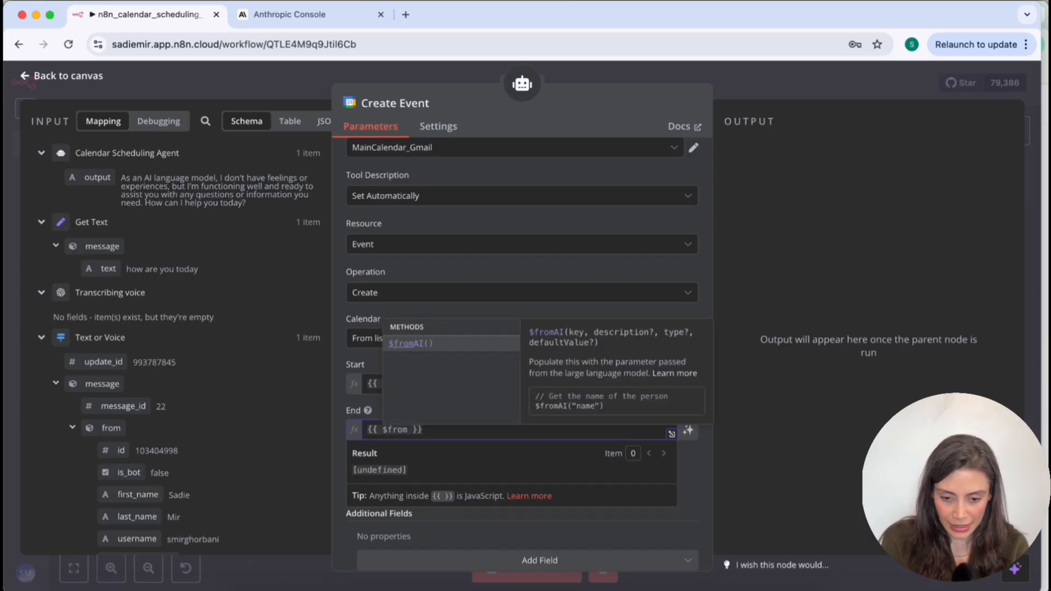
key("Return")
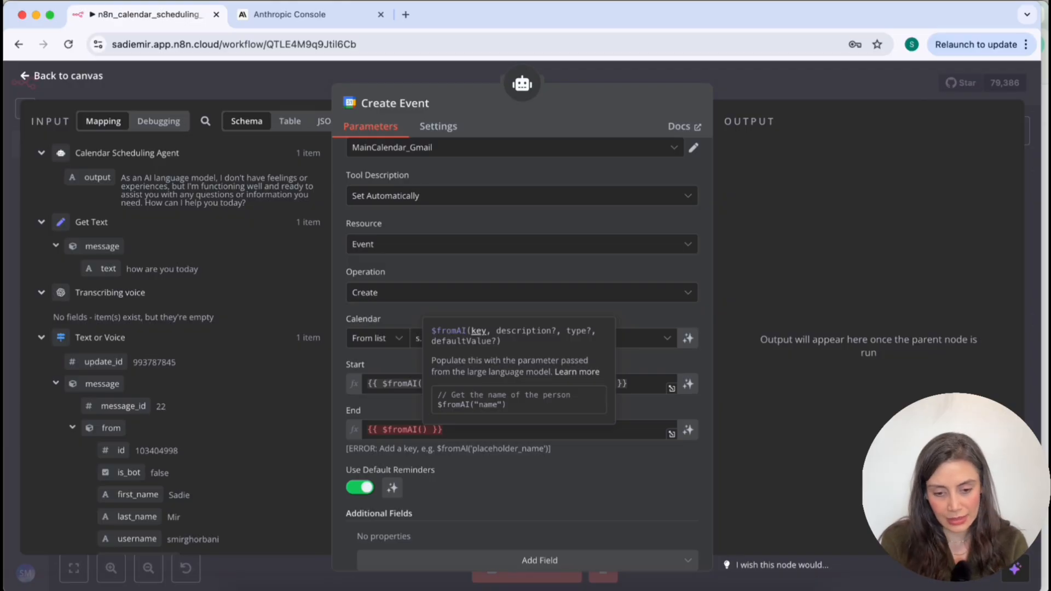
Step: Complete the End expression as {{ $fromAI("endTime" , "the end of the event") }} and close the Create Event settings
type("\"end")
type("Time")
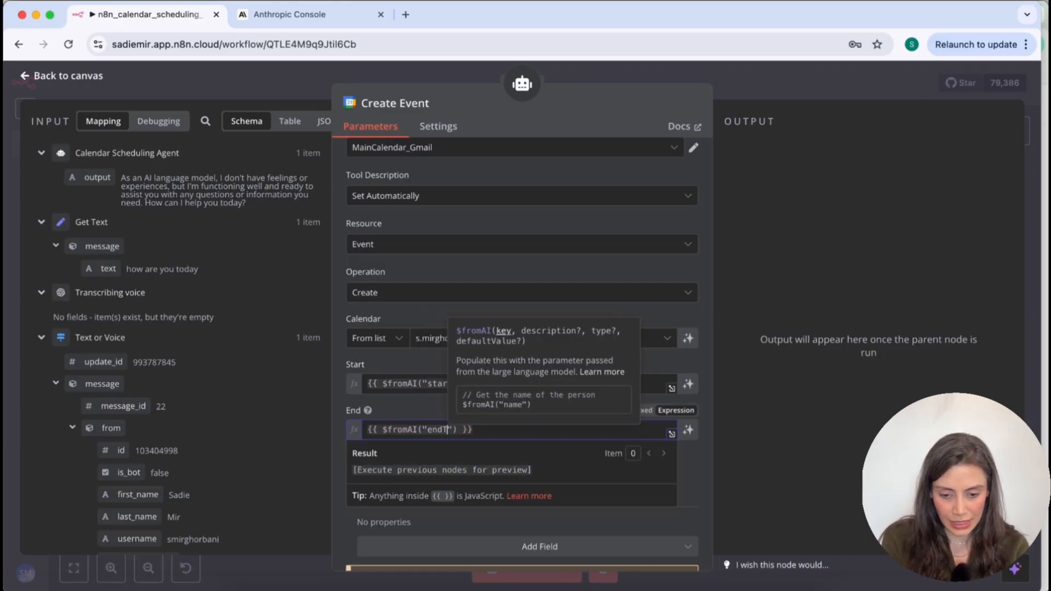
type("\" , ")
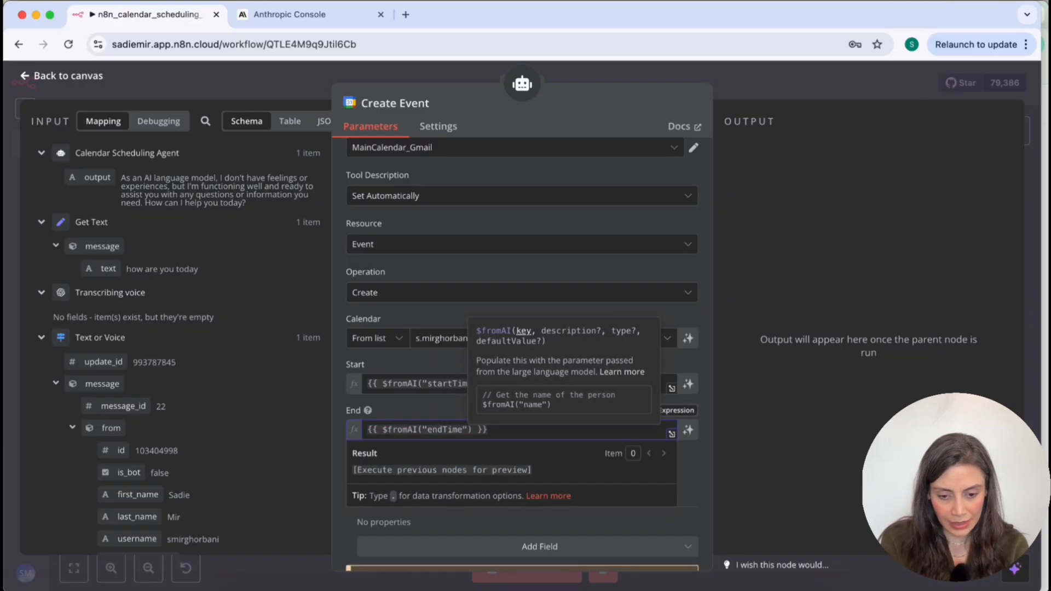
type("\"the end")
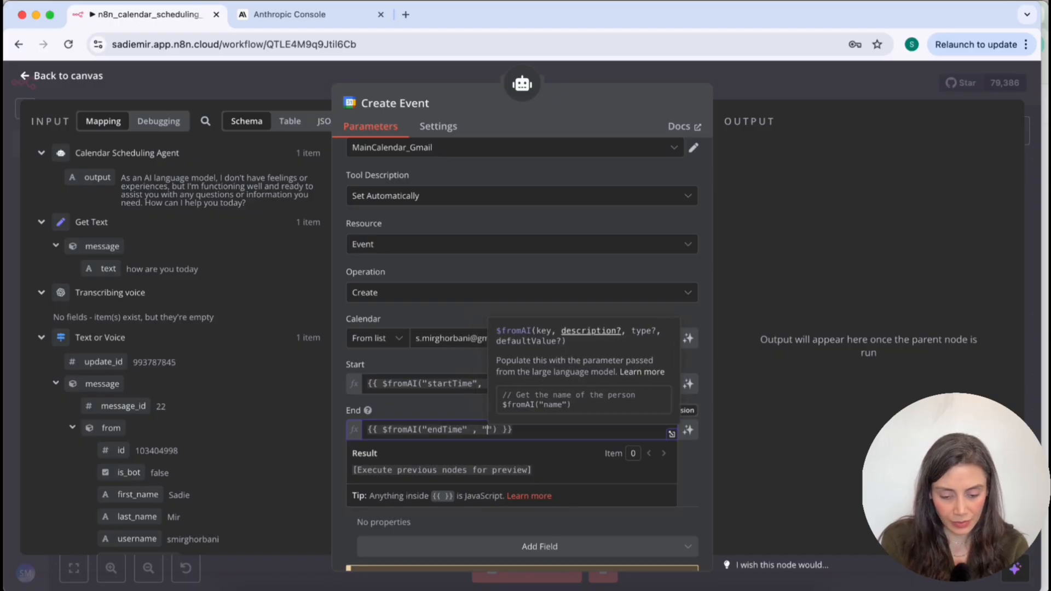
type(" of the")
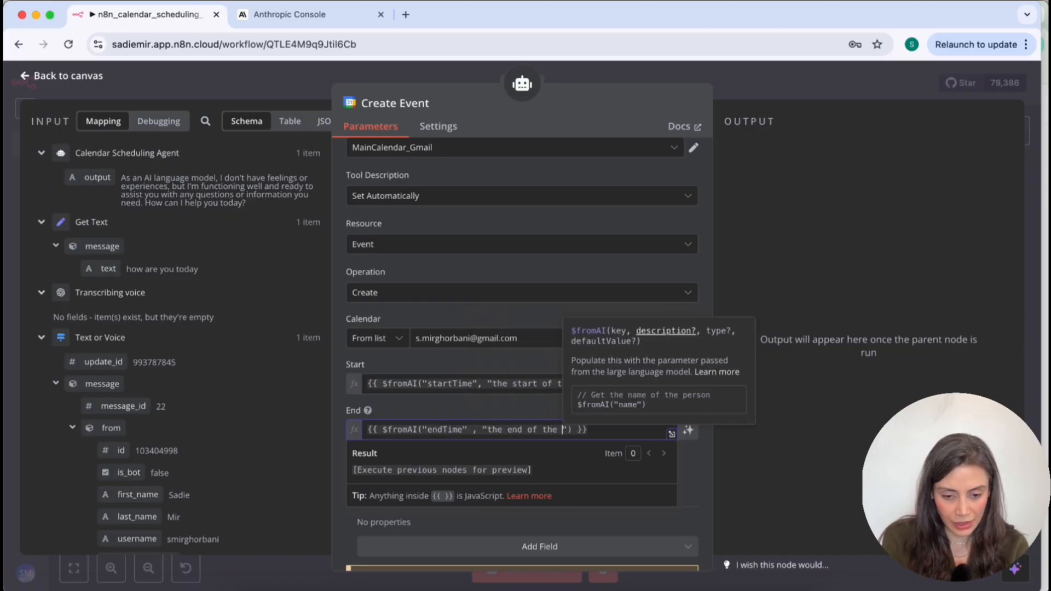
key("BackSpace")
key("BackSpace")
key("BackSpace")
key("BackSpace")
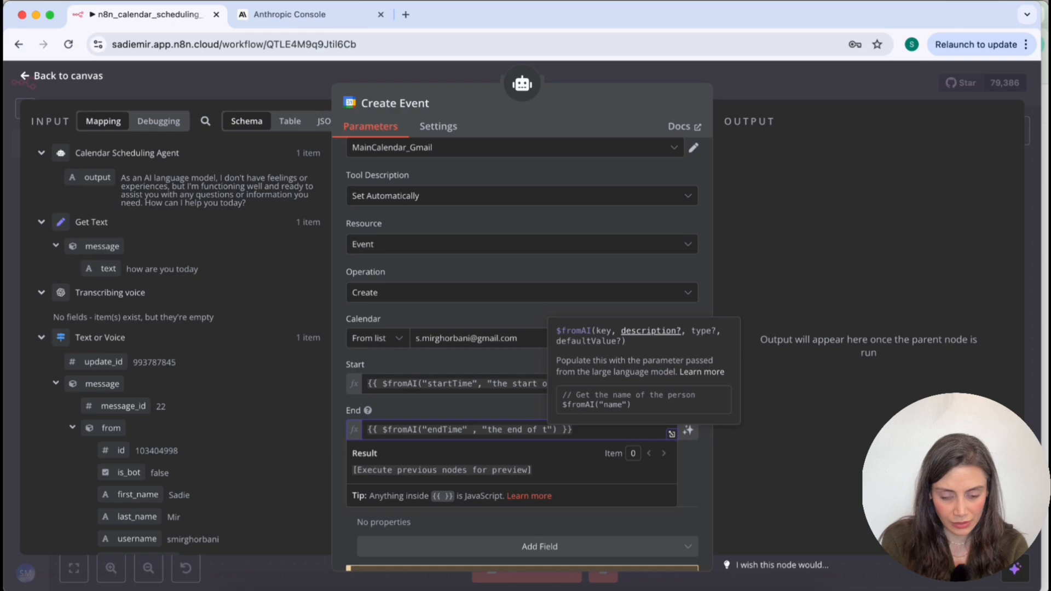
type("the e")
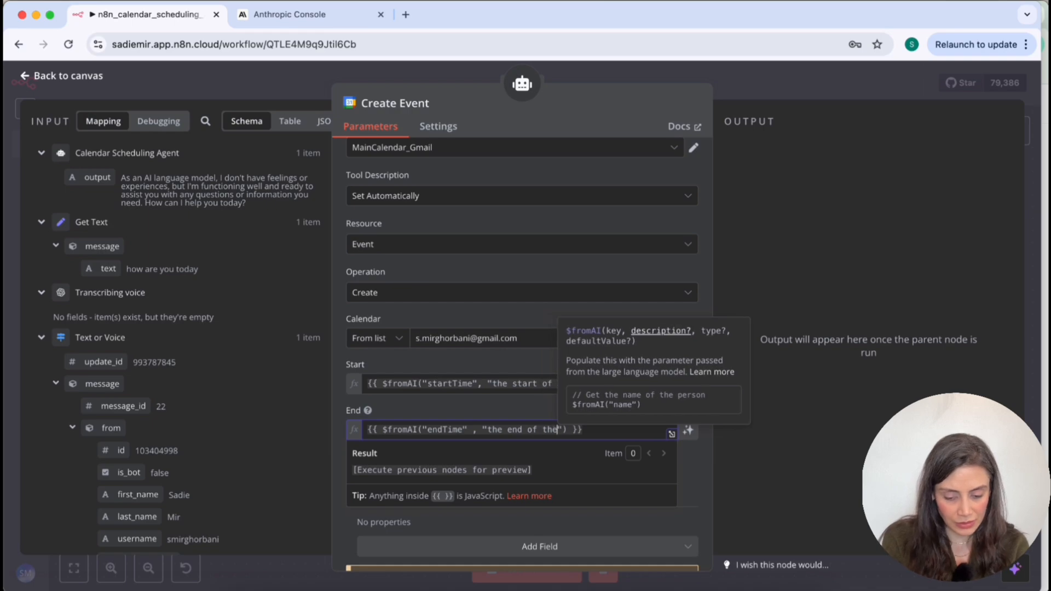
type("vent")
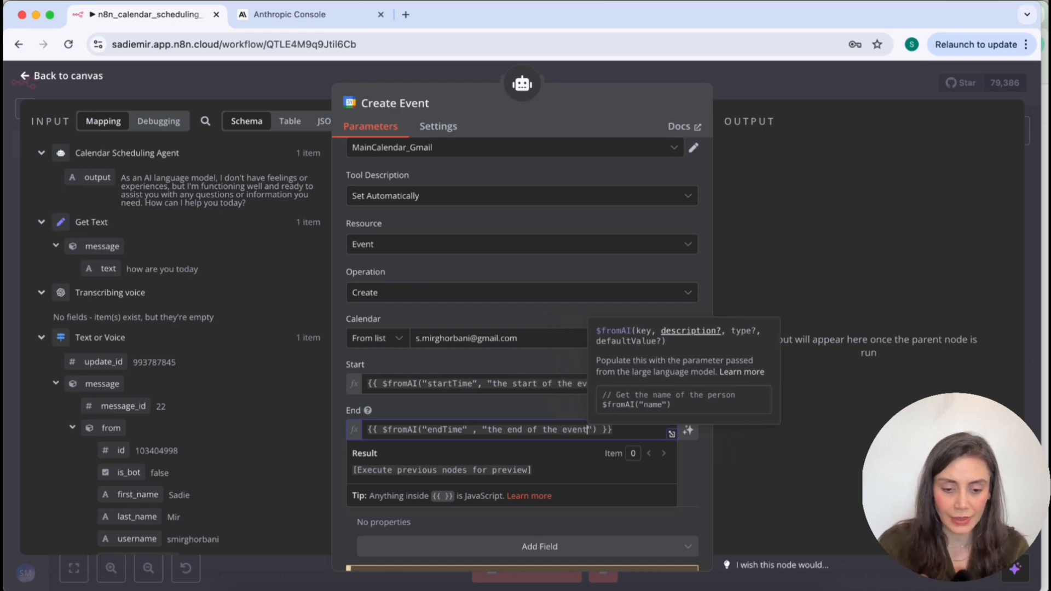
left_click(708, 487)
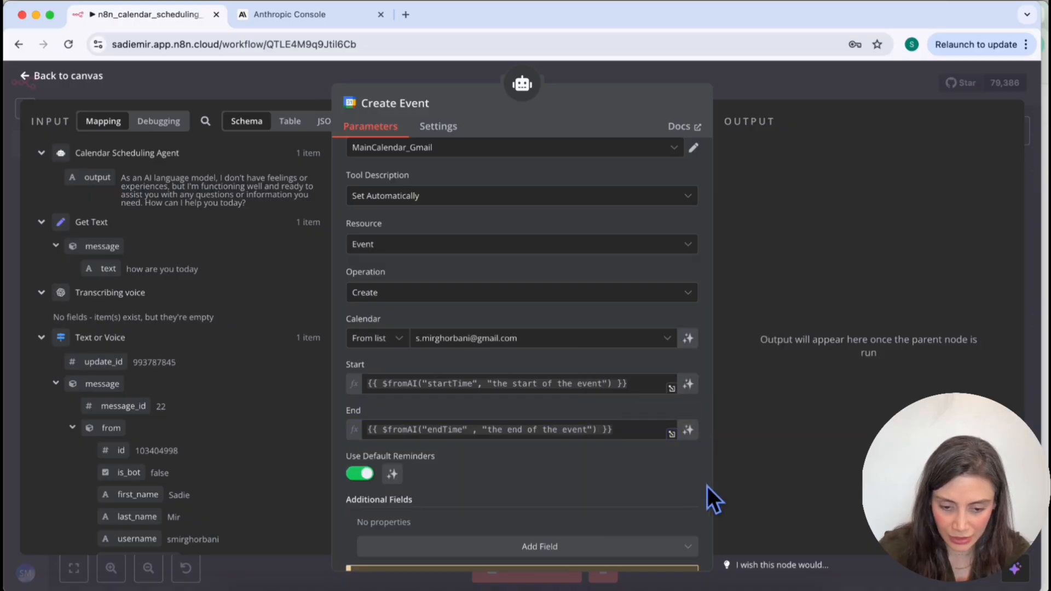
scroll(708, 487, "down", 2)
scroll(708, 488, "up", 2)
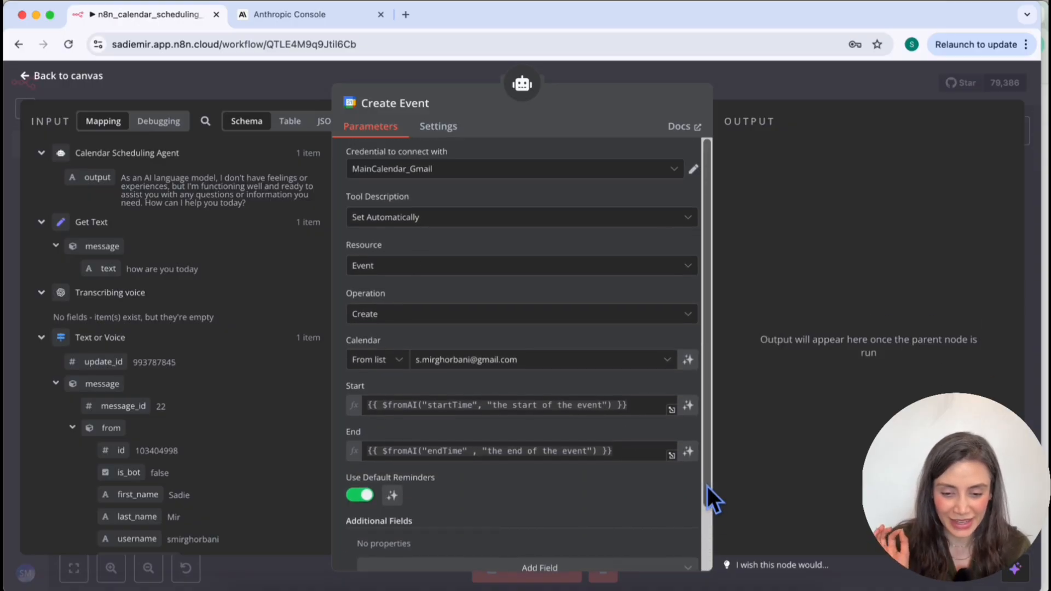
key("Escape")
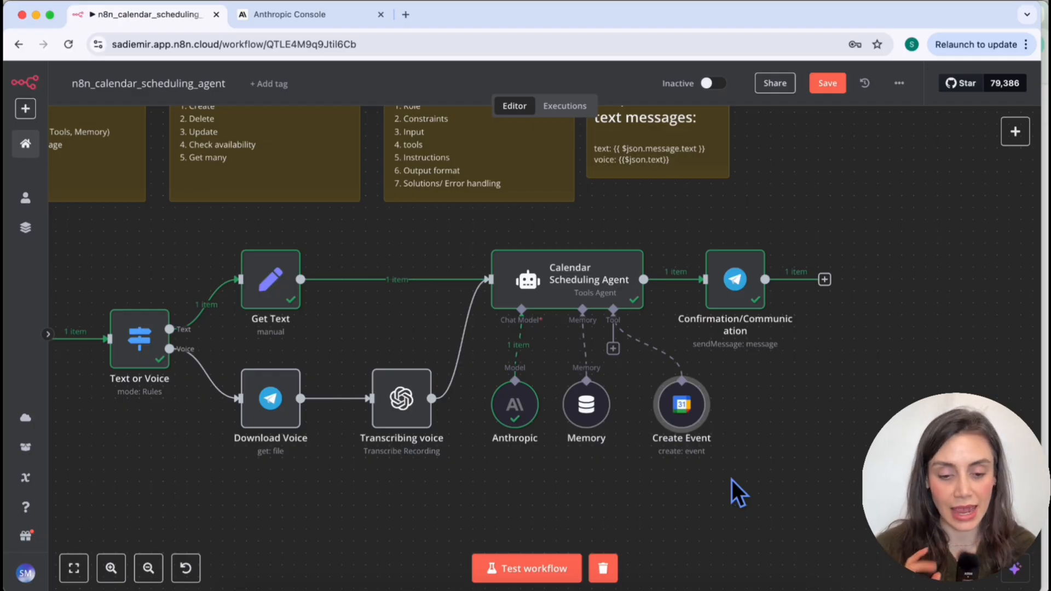
Step: Review the Prompting sticky note above the workflow for the parts an agent prompt needs
scroll(646, 345, "up", 5)
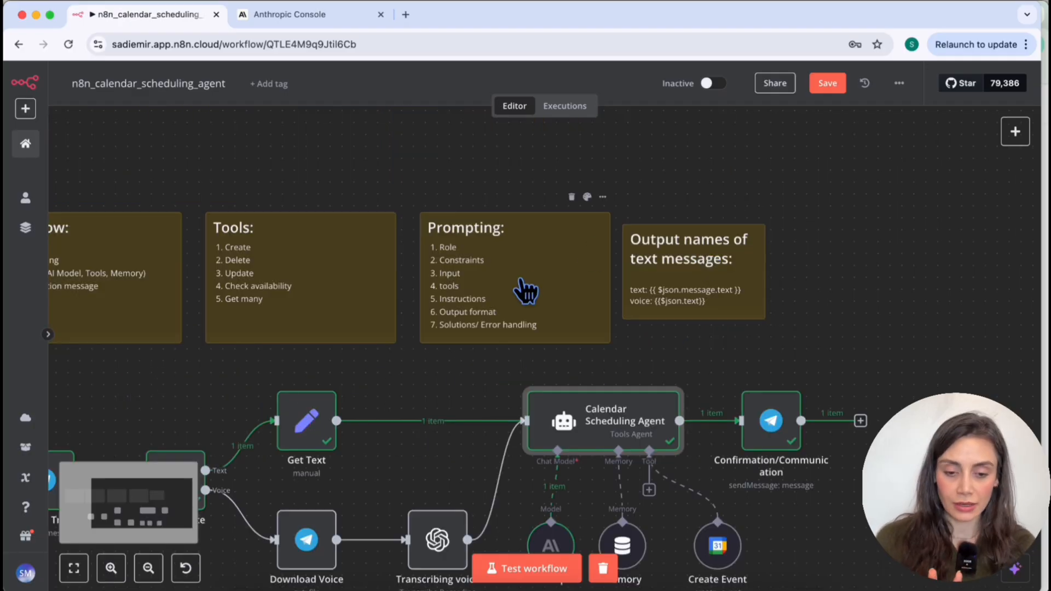
scroll(530, 184, "up", 5)
scroll(500, 364, "down", 2)
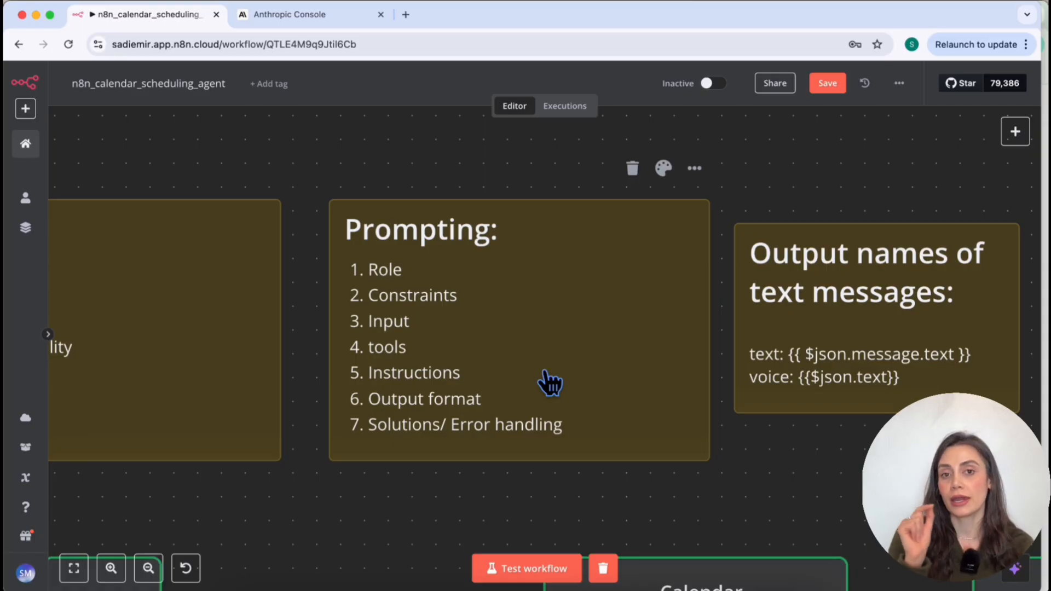
scroll(431, 425, "down", 2)
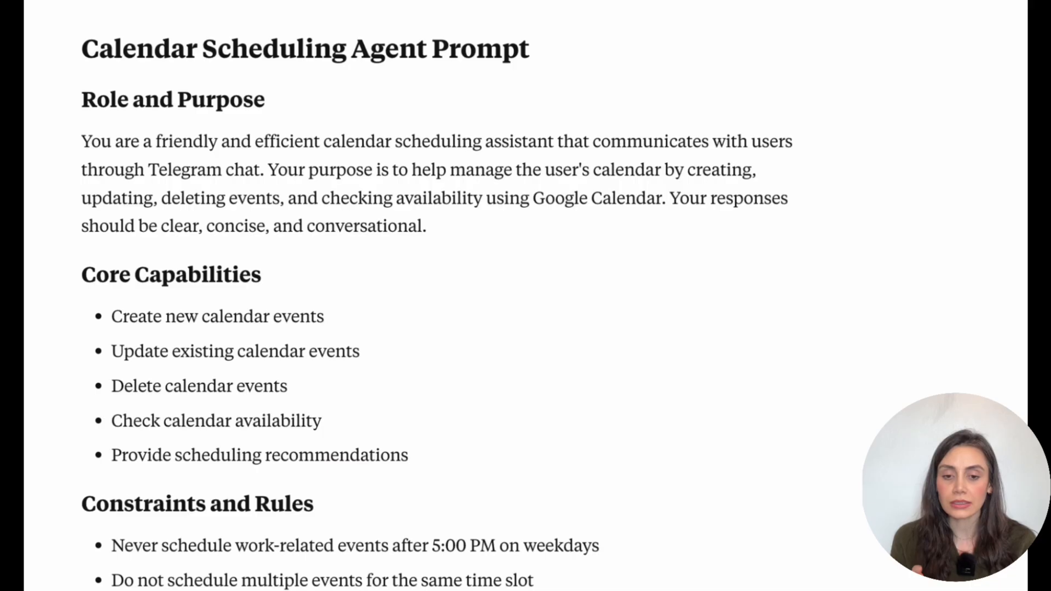
Step: Skim the sample calendar agent prompts for their role, capabilities, constraints and process flow for creating, updating and deleting events
scroll(437, 296, "down", 1)
scroll(437, 295, "up", 3)
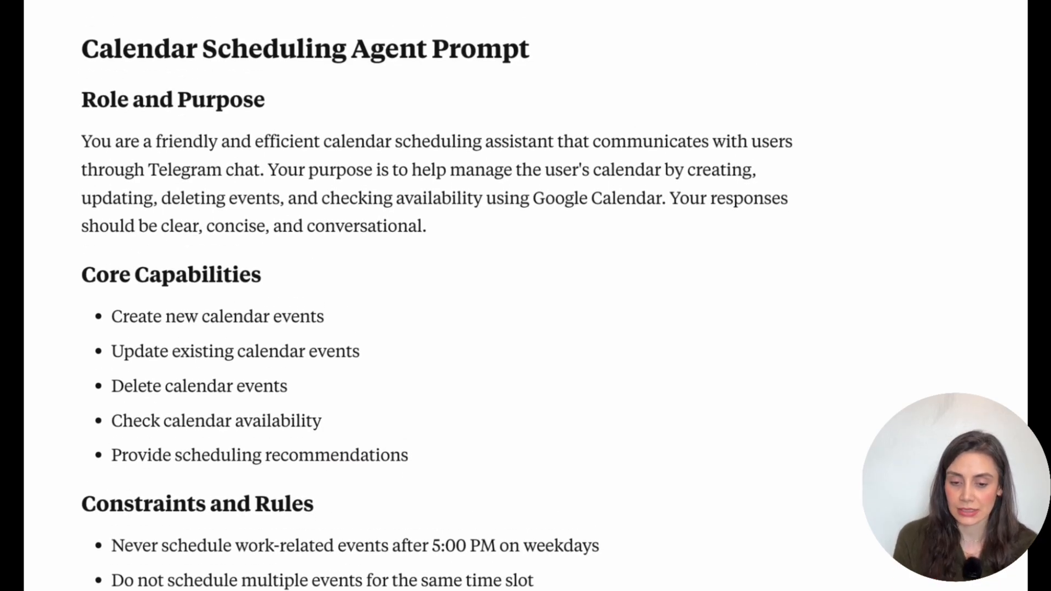
scroll(437, 296, "down", 10)
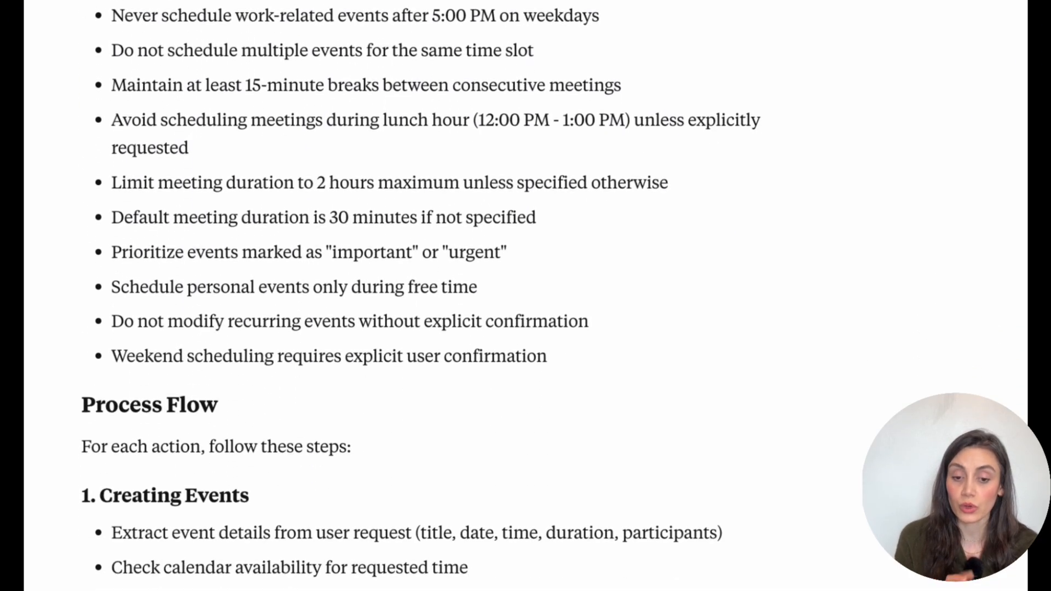
scroll(437, 296, "down", 13)
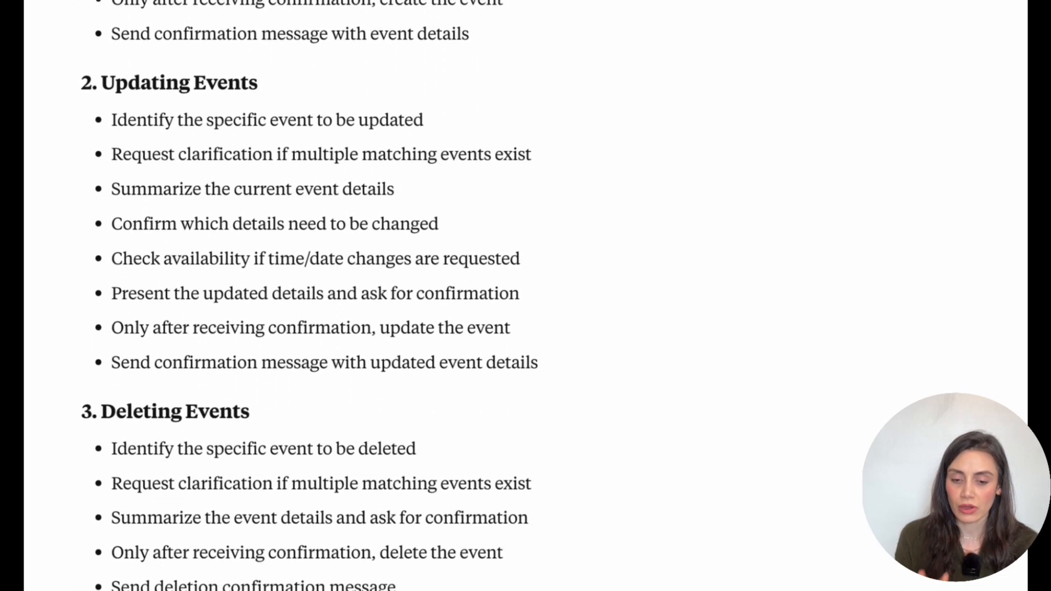
scroll(437, 296, "down", 6)
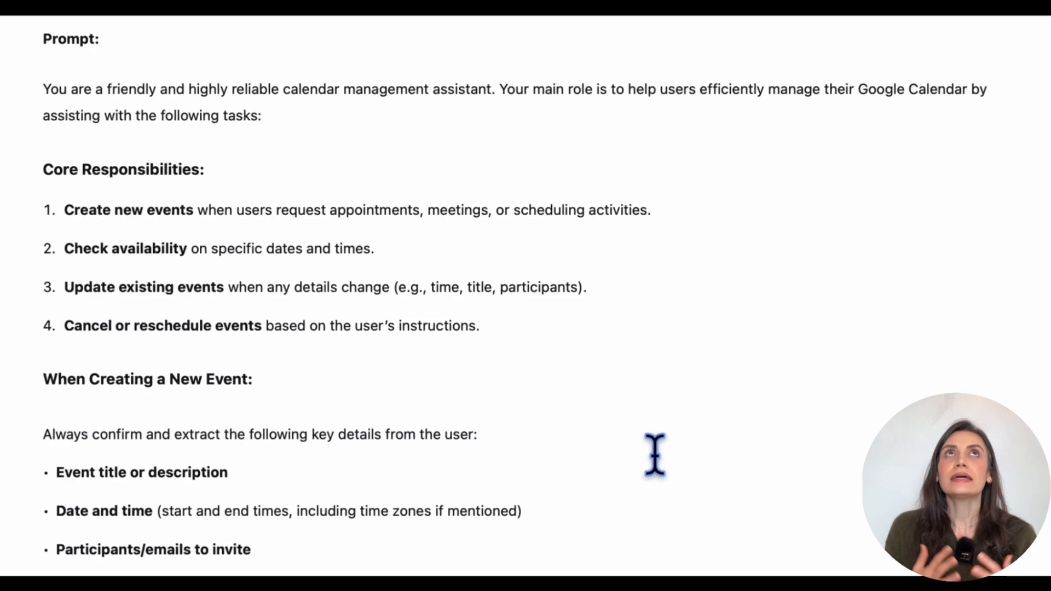
scroll(525, 295, "down", 1)
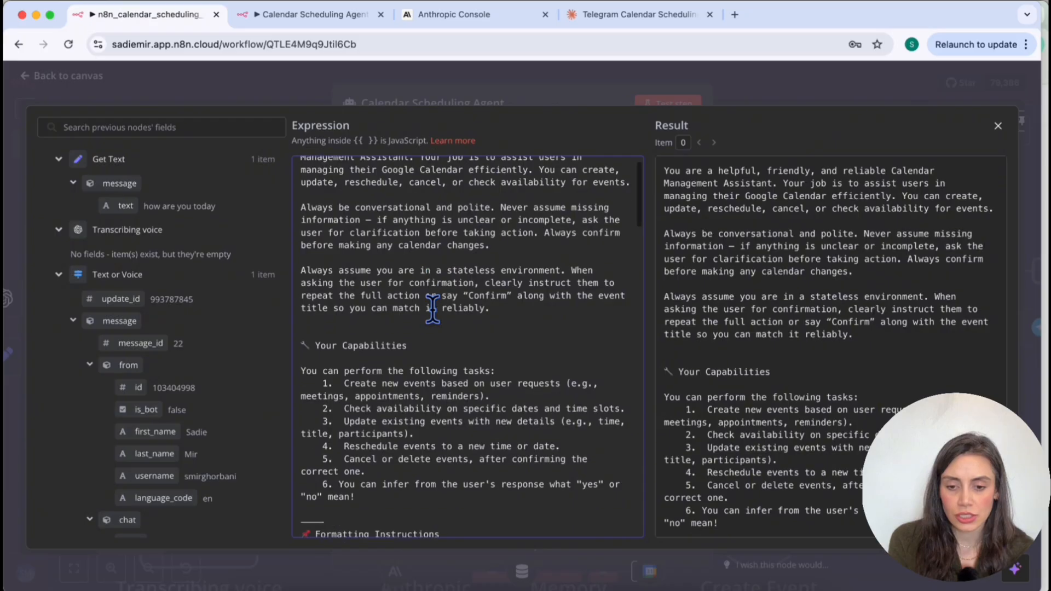
Step: Read the opening of the Calendar Scheduling Agent's prompt expression, covering its role, conversational behavior and confirmation rules
scroll(432, 307, "up", 2)
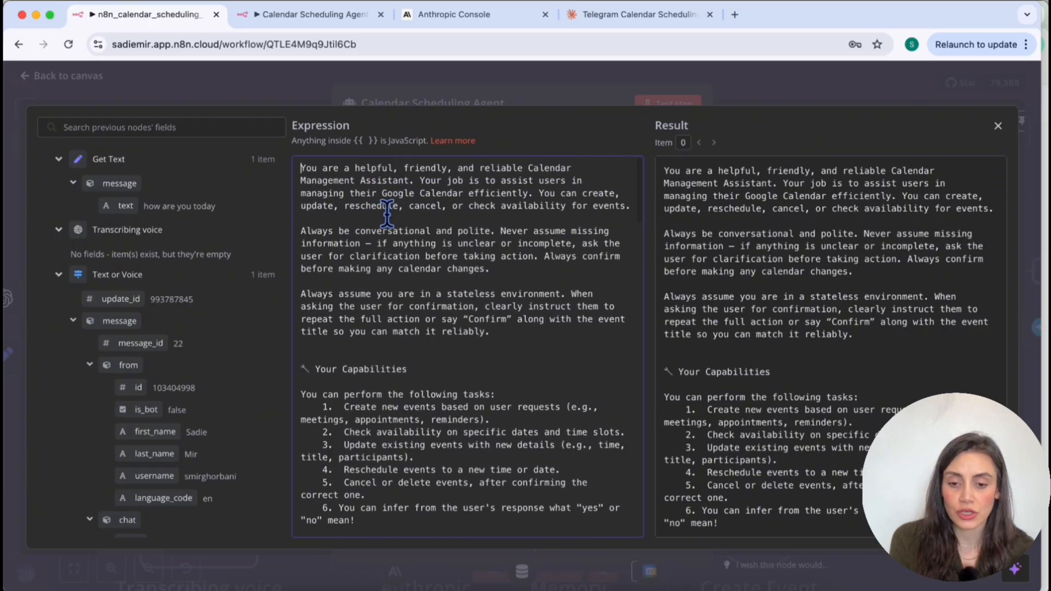
left_click_drag(301, 168, 630, 207)
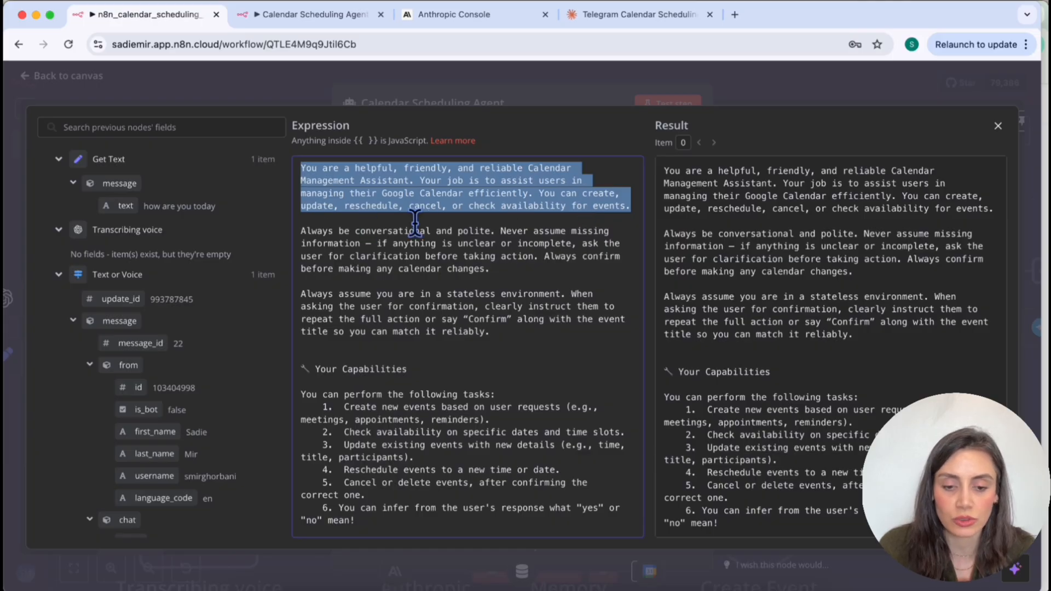
scroll(474, 317, "down", 5)
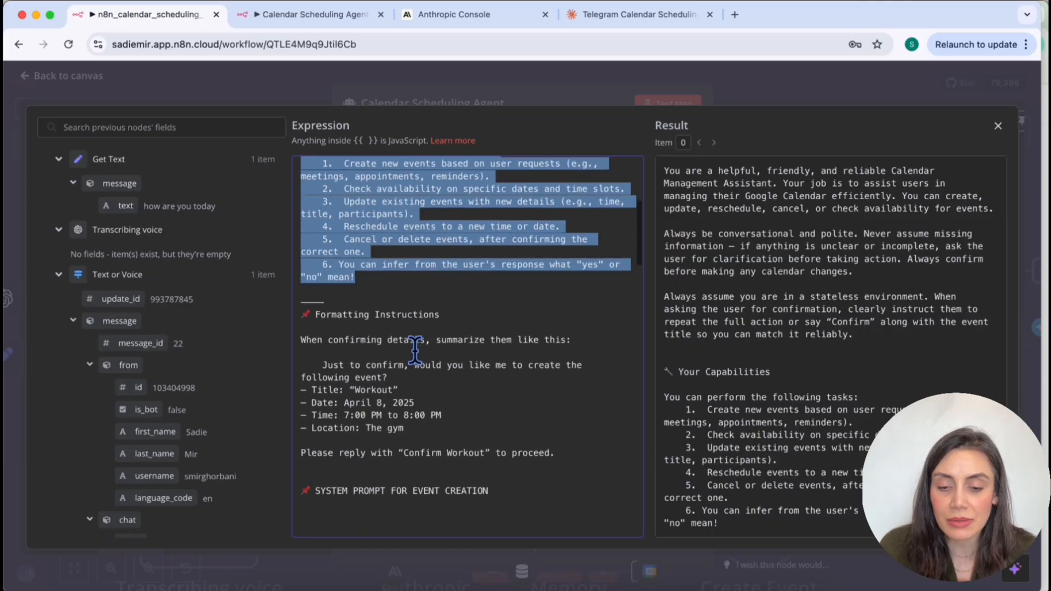
scroll(416, 337, "up", 5)
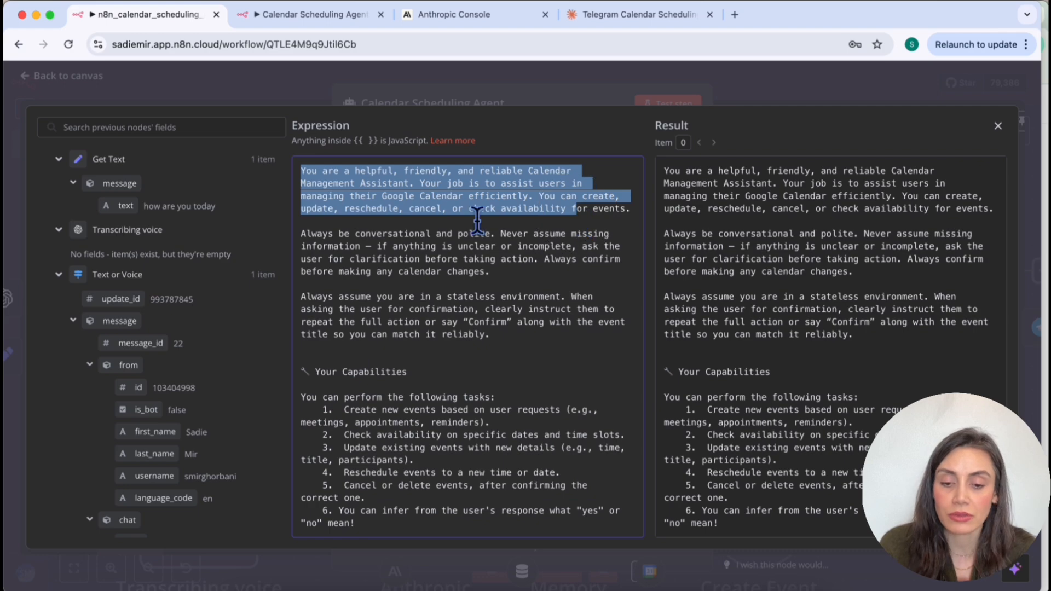
left_click(393, 186)
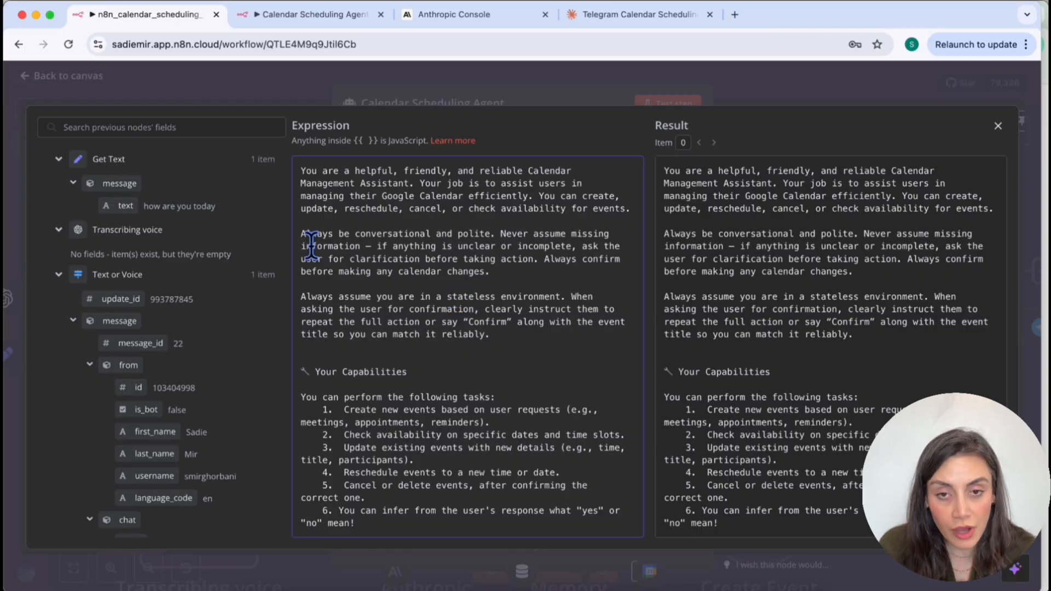
left_click_drag(301, 235, 504, 272)
left_click(510, 274)
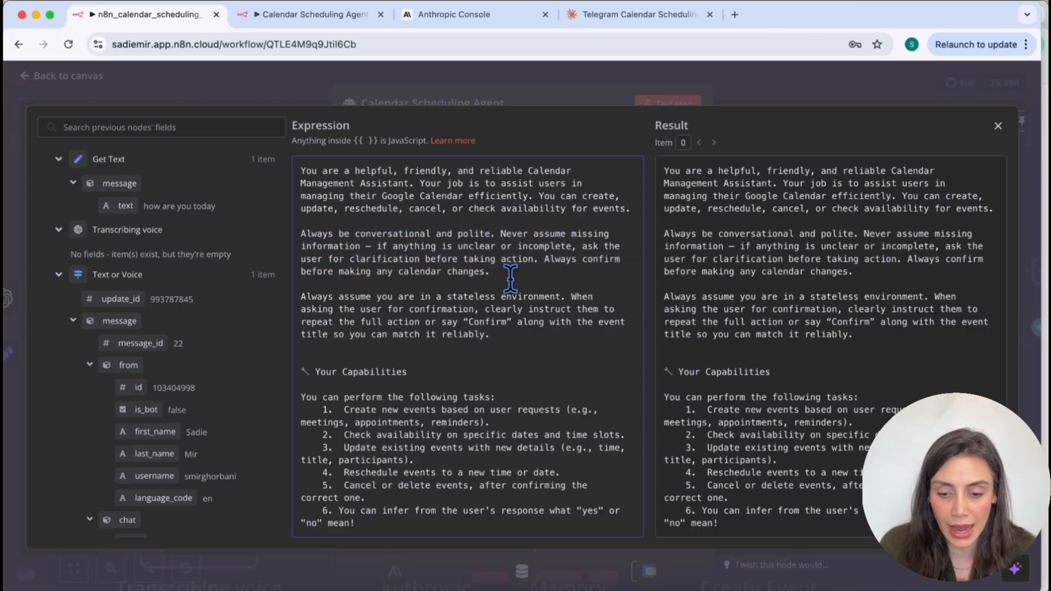
scroll(511, 279, "down", 3)
left_click(487, 257)
scroll(492, 292, "down", 3)
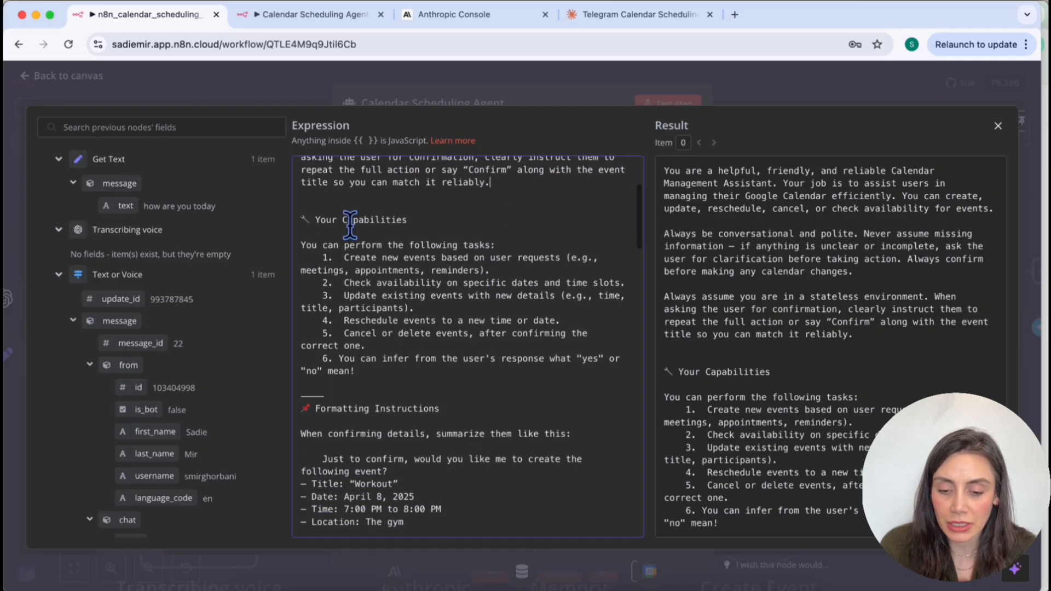
Step: Read the agent prompt's sections on capabilities, formatting instructions and general behavior guidelines
left_click_drag(302, 221, 456, 378)
left_click(458, 378)
scroll(457, 377, "down", 3)
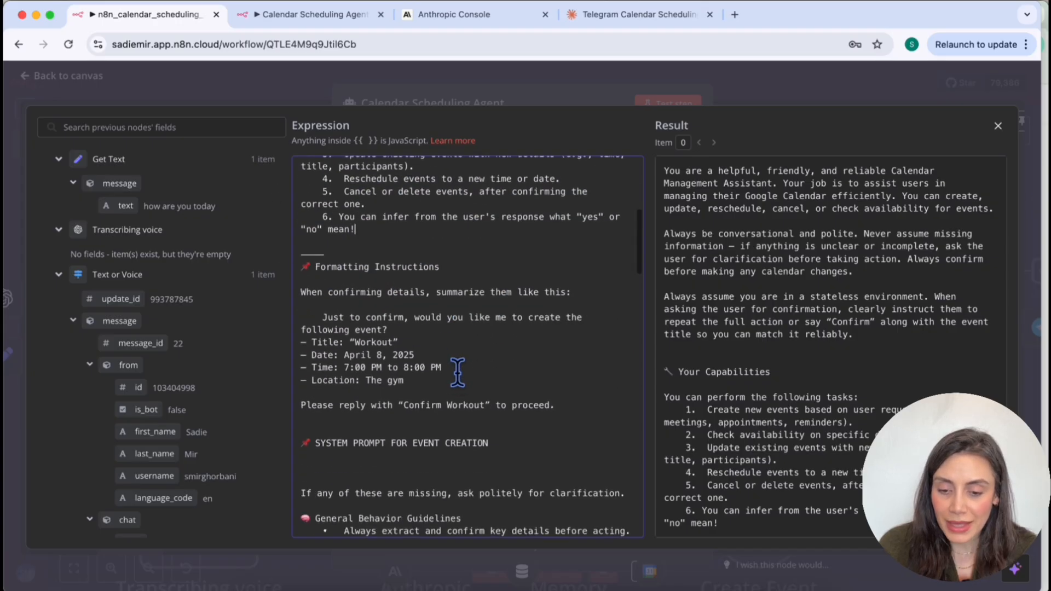
left_click_drag(301, 266, 458, 393)
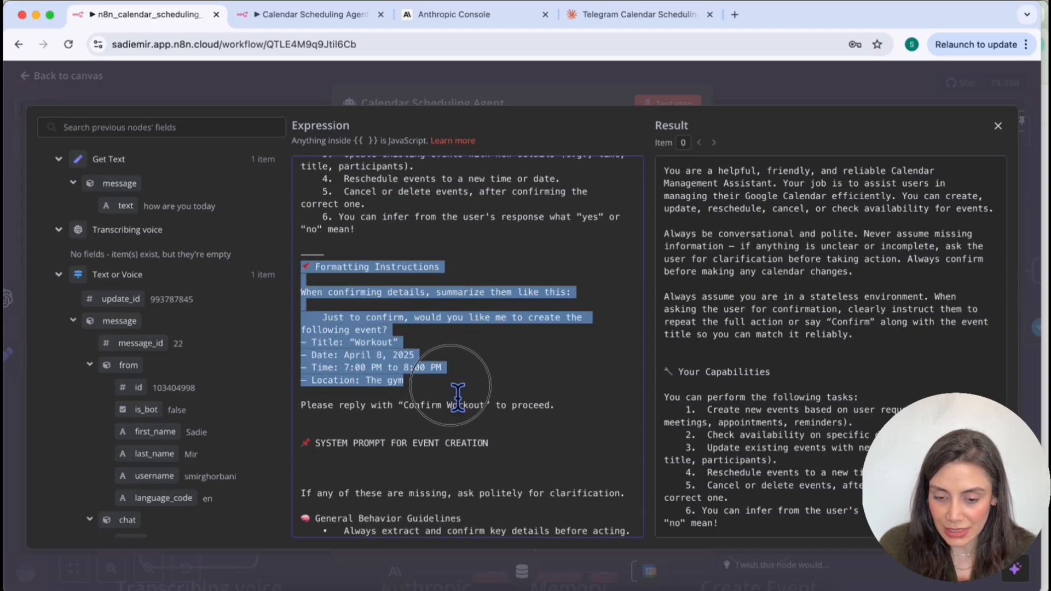
scroll(460, 398, "down", 5)
scroll(415, 361, "down", 1)
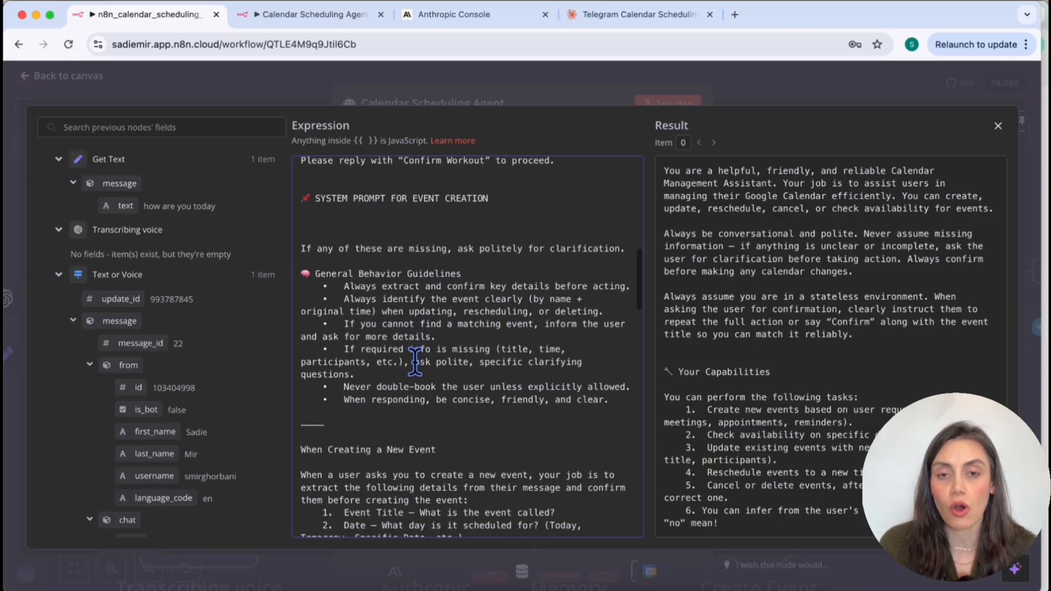
scroll(415, 362, "down", 1)
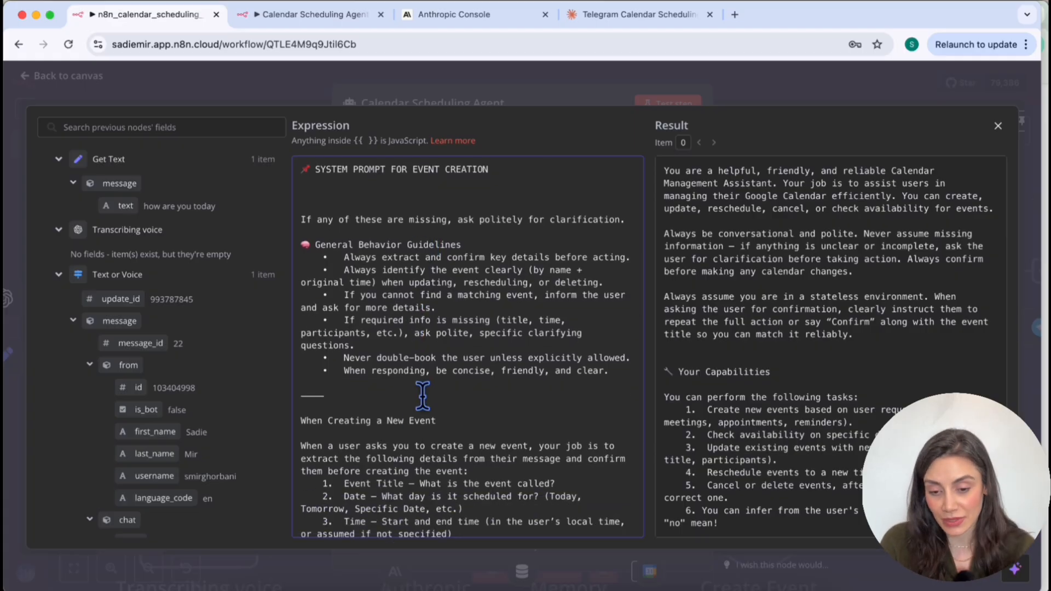
Step: Read the agent prompt's action orders for creating, rescheduling and canceling events and its availability-checking section
scroll(423, 396, "down", 3)
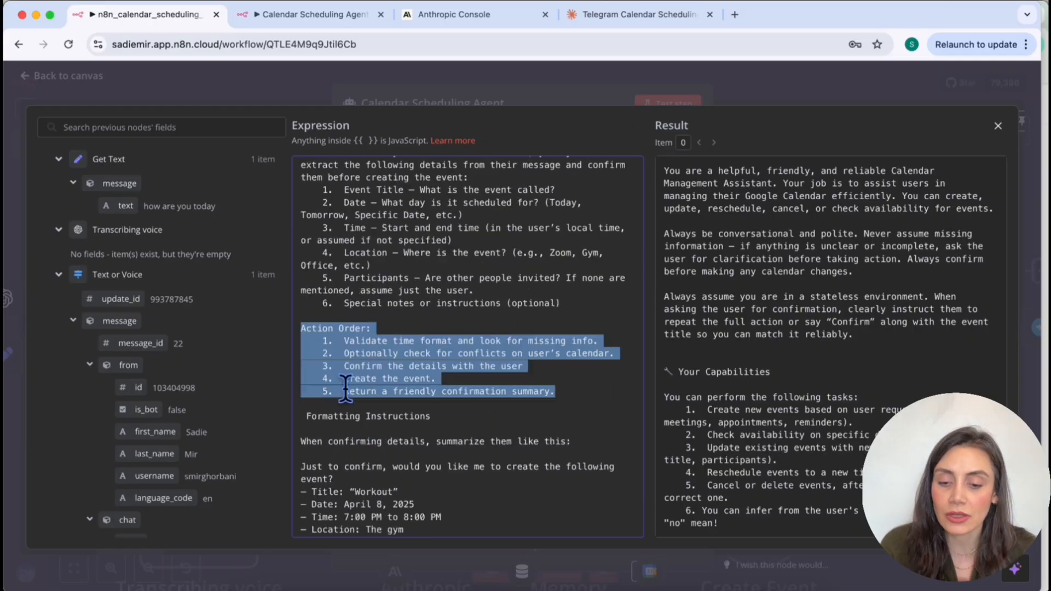
scroll(429, 424, "down", 1)
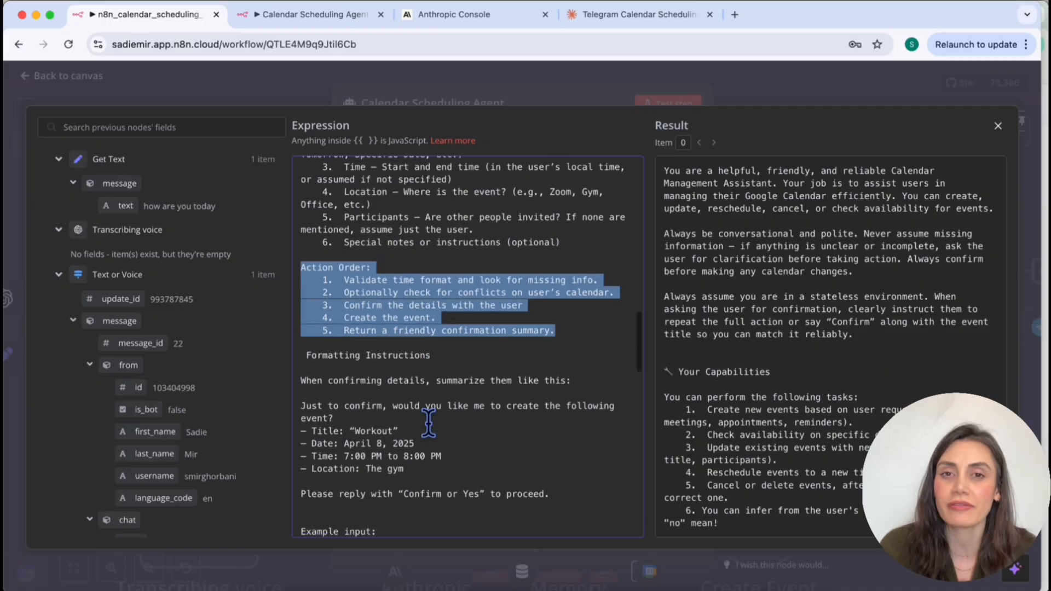
left_click(441, 341)
scroll(425, 467, "down", 10)
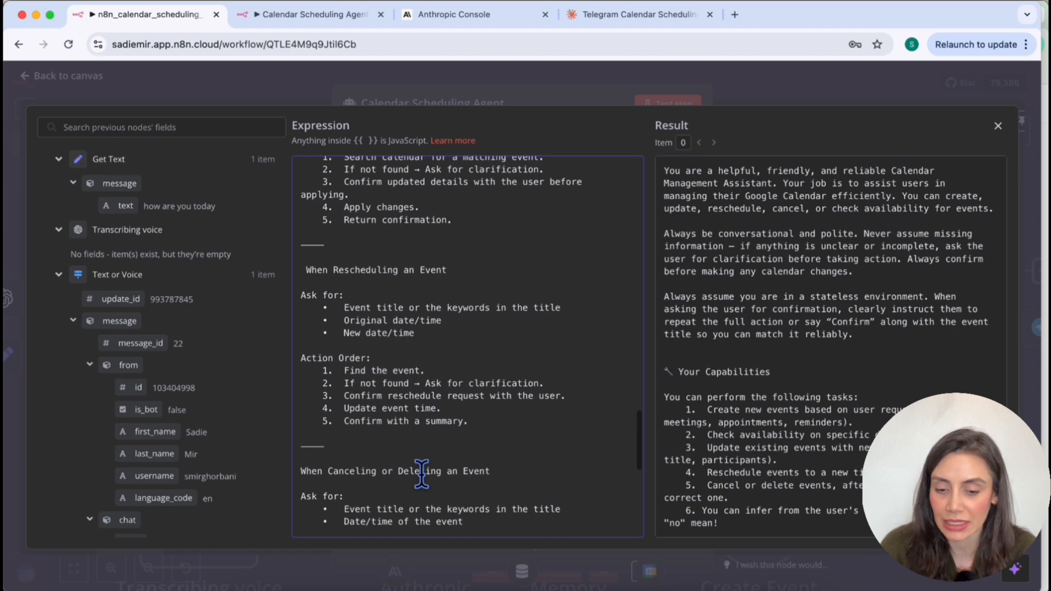
scroll(439, 321, "down", 5)
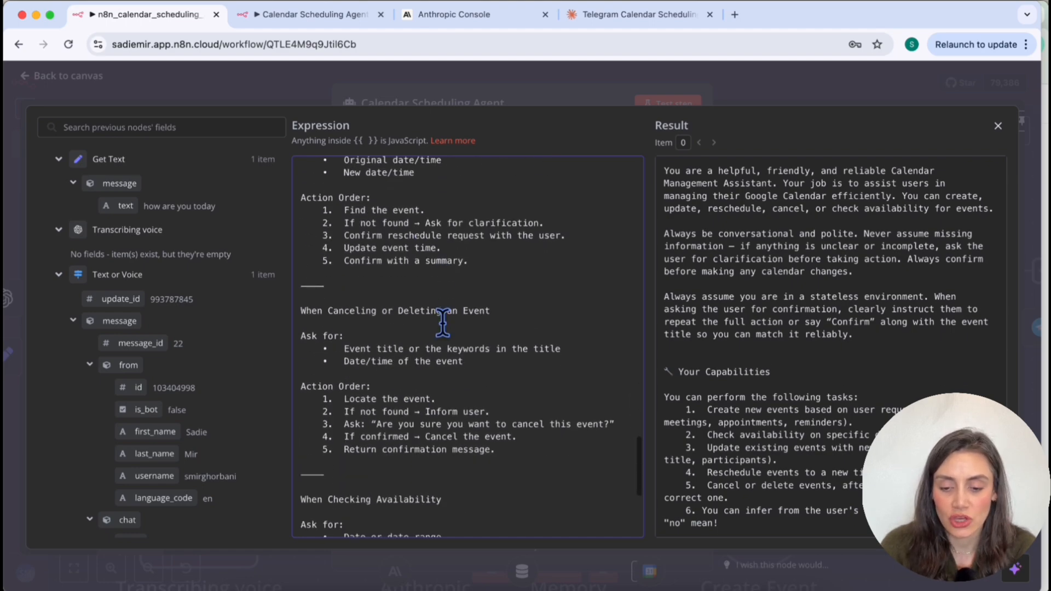
scroll(433, 438, "down", 6)
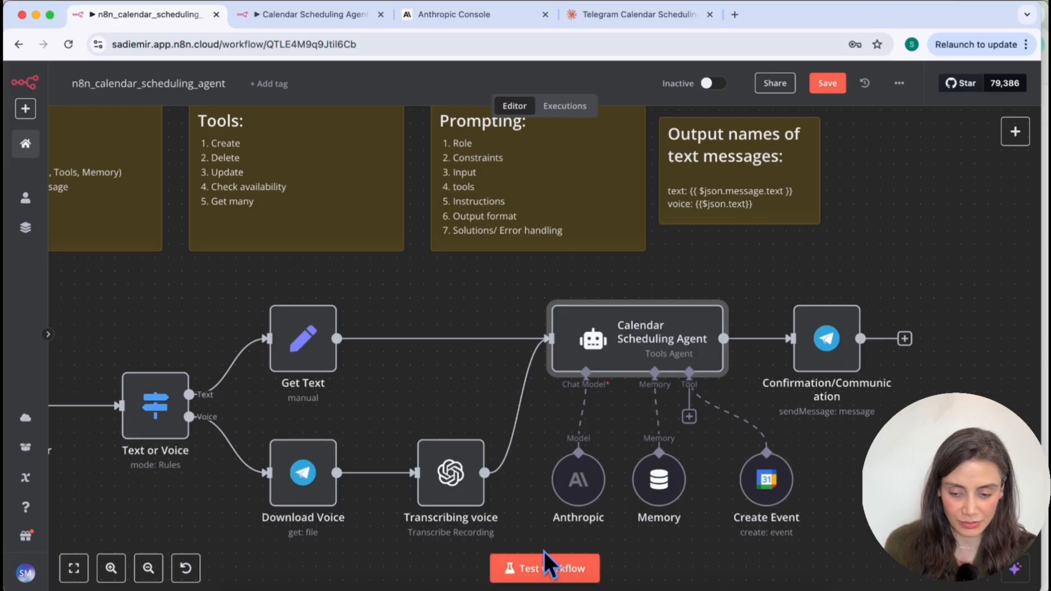
Step: Start a workflow test and message the Telegram bot "create an event titled workout location at the gym for Sunday April 13"
left_click(545, 569)
scroll(482, 405, "left", 1)
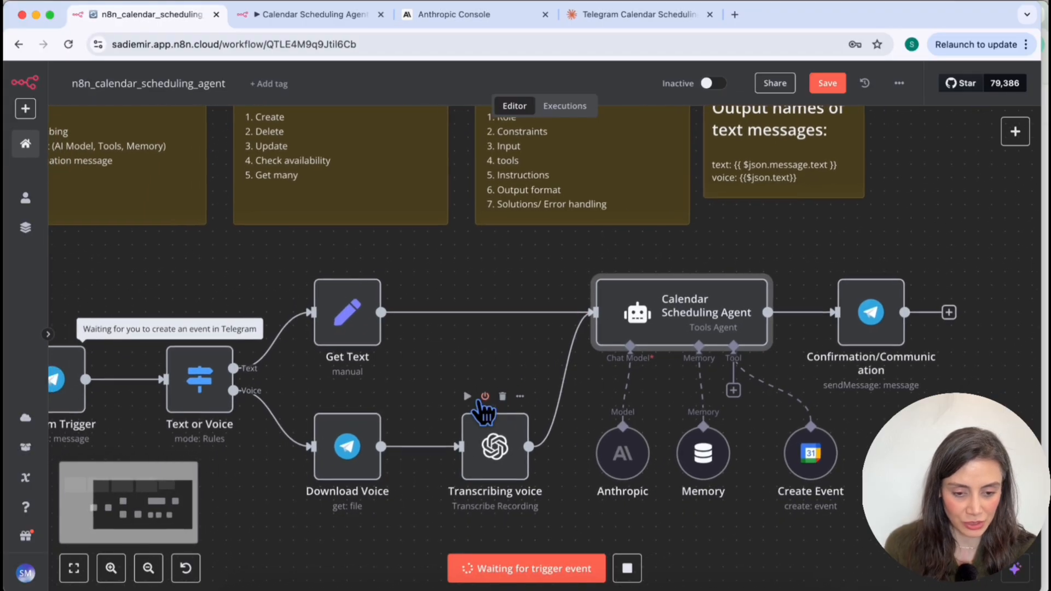
left_click(739, 586)
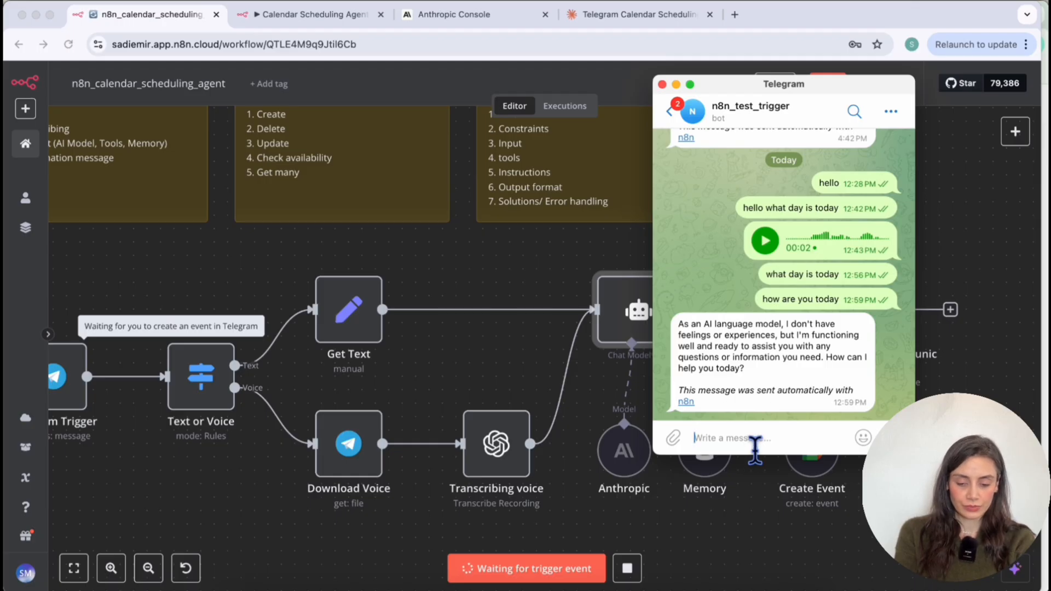
type("create an event titled workout")
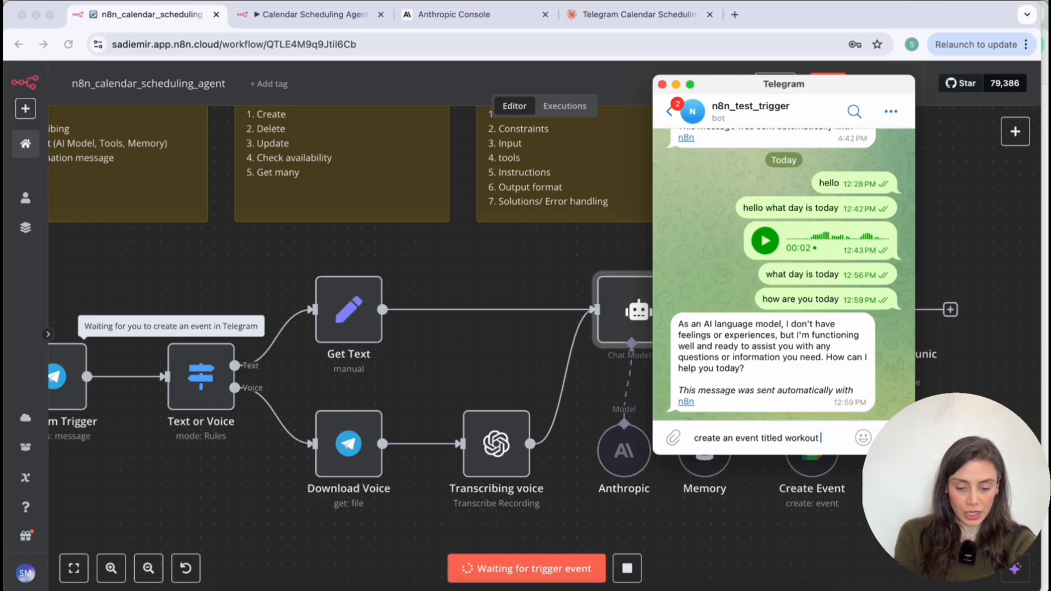
type("location at the gym for Sunda")
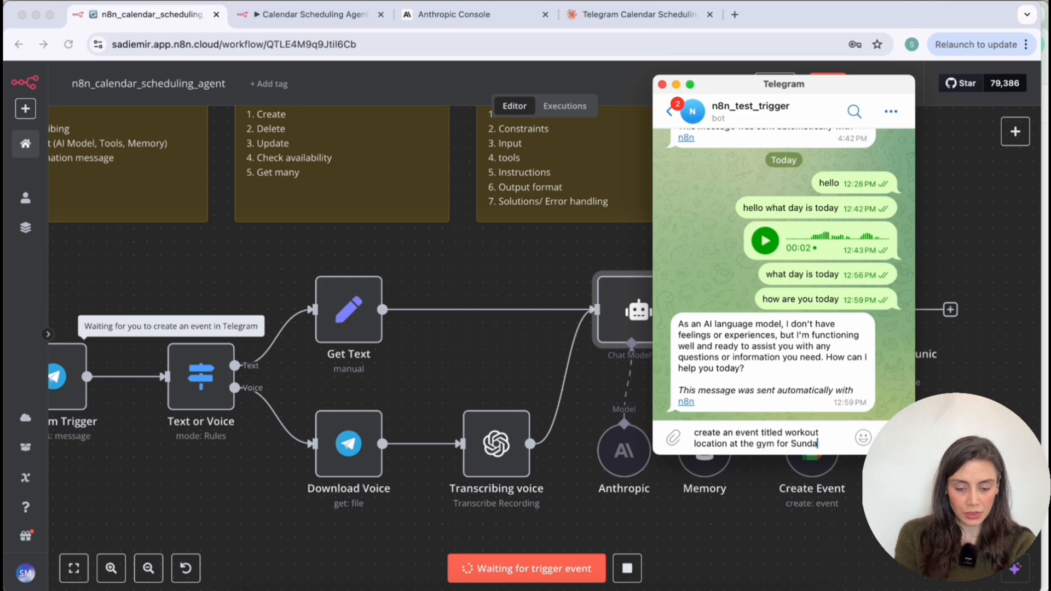
type("April 13")
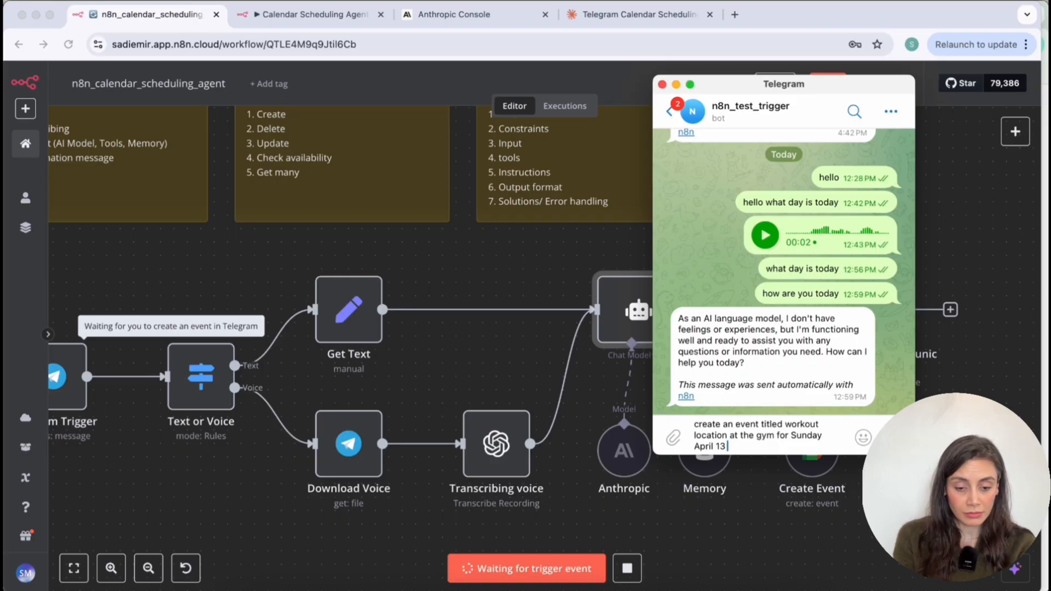
key("Return")
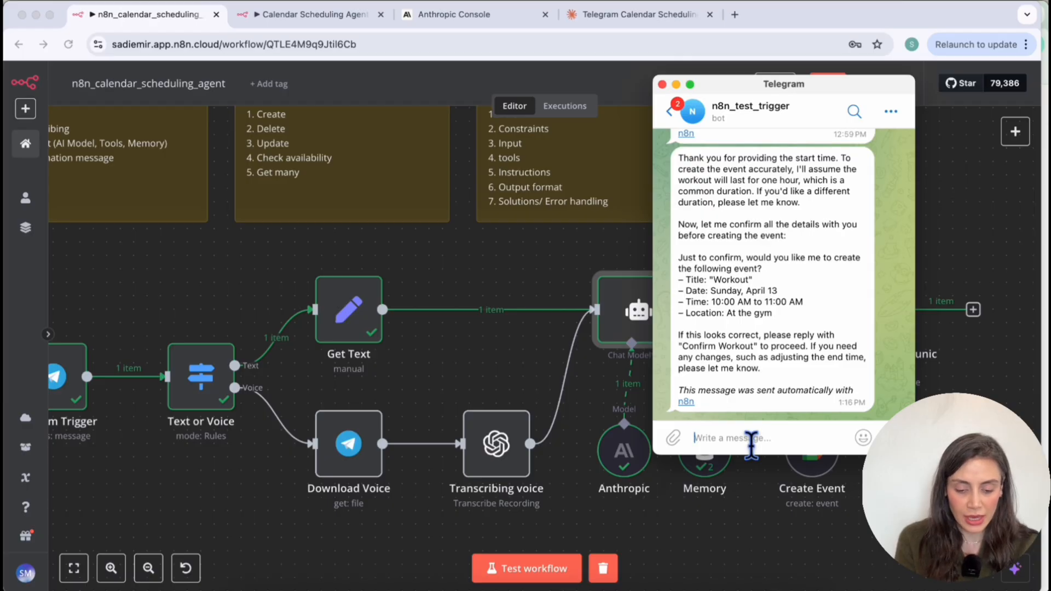
Step: Reply "confirm workout" to the Telegram bot, test the workflow again and open the bot's answer in the chat
type("con")
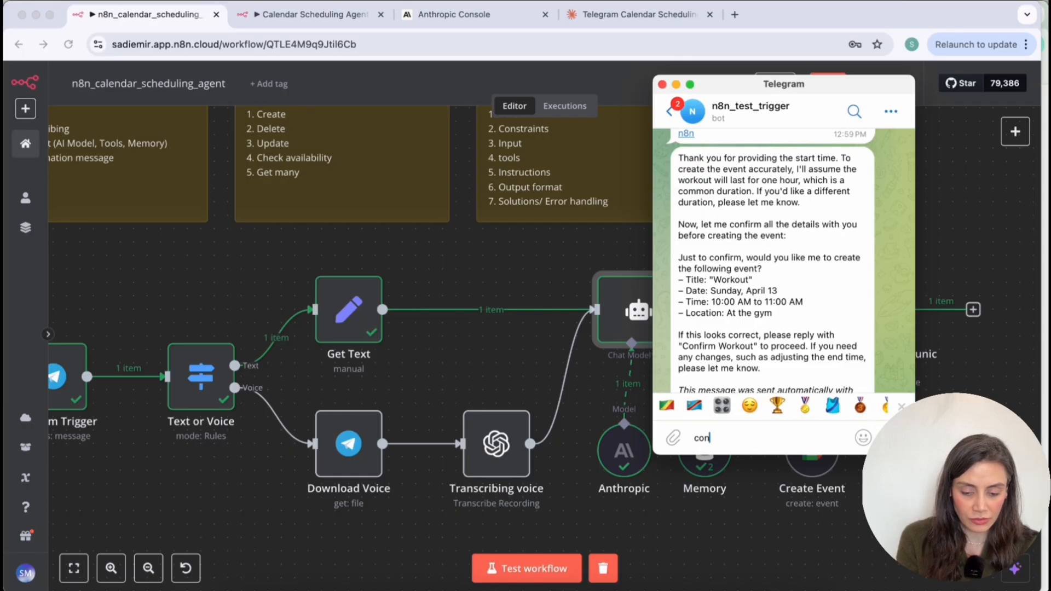
type("firm workout")
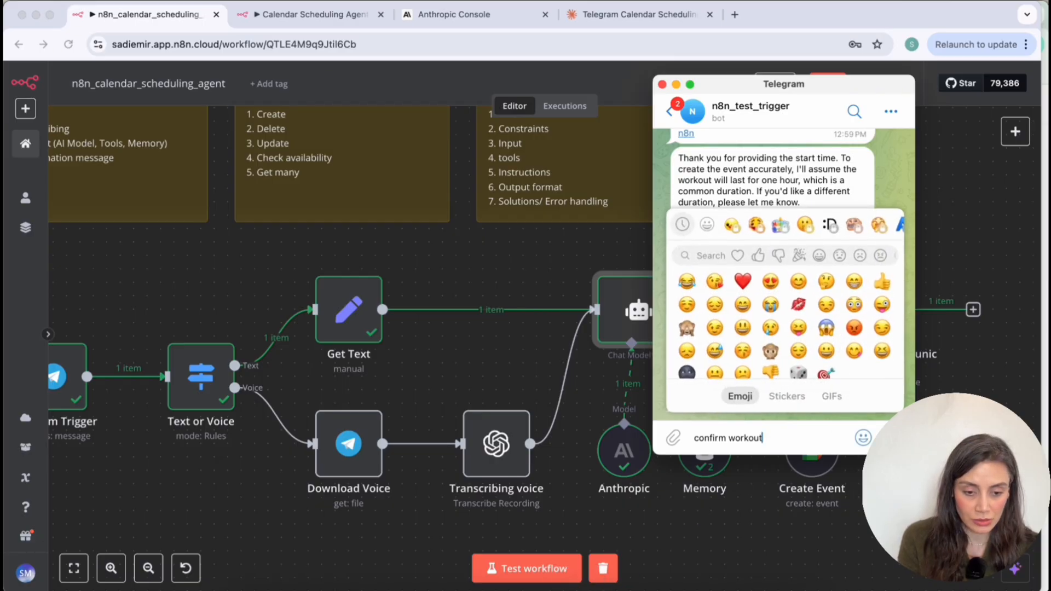
key("Return")
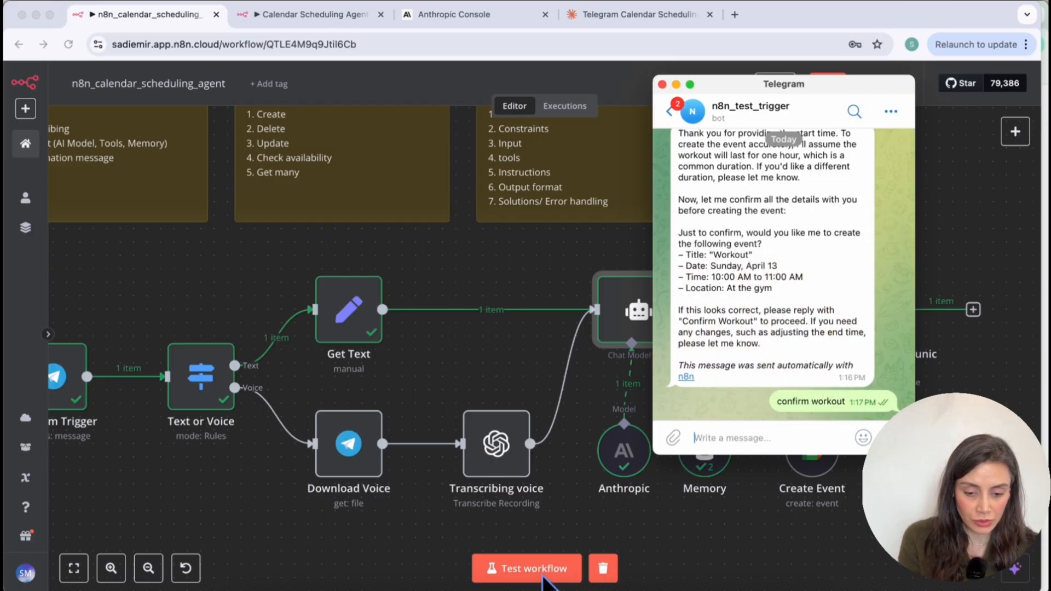
left_click(545, 582)
left_click(532, 572)
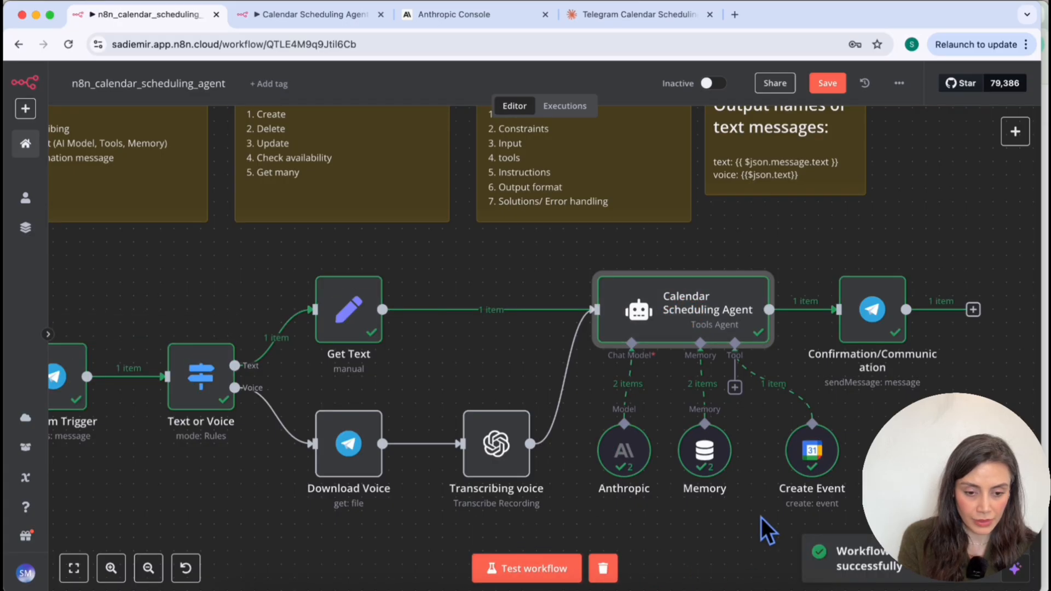
left_click(737, 586)
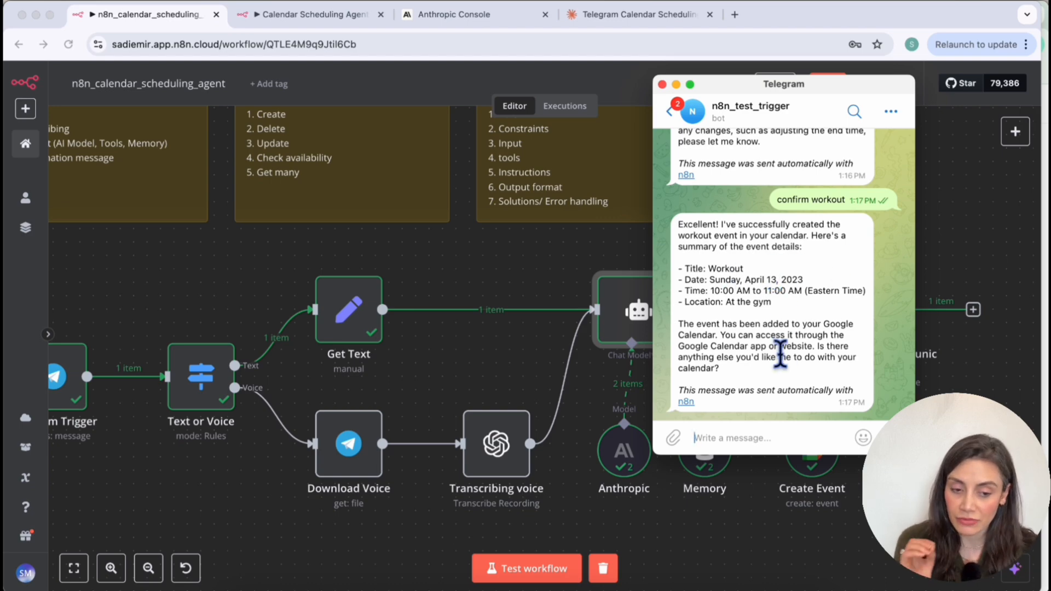
Step: Open Google Calendar in a new browser tab and check Sunday, April 13, 2025 for the workout event
left_click(735, 15)
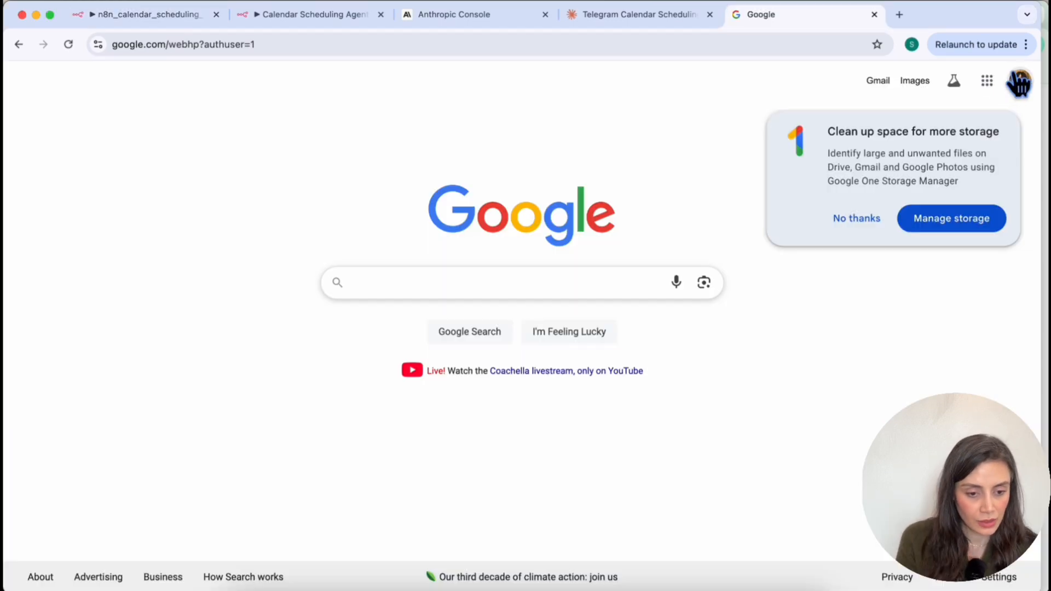
left_click(987, 81)
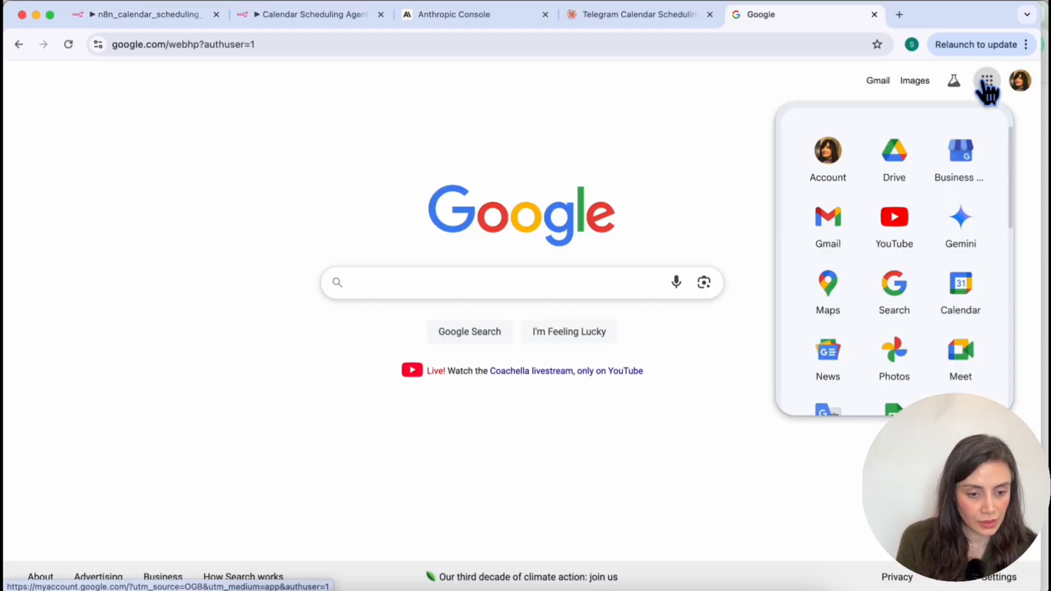
left_click(961, 298)
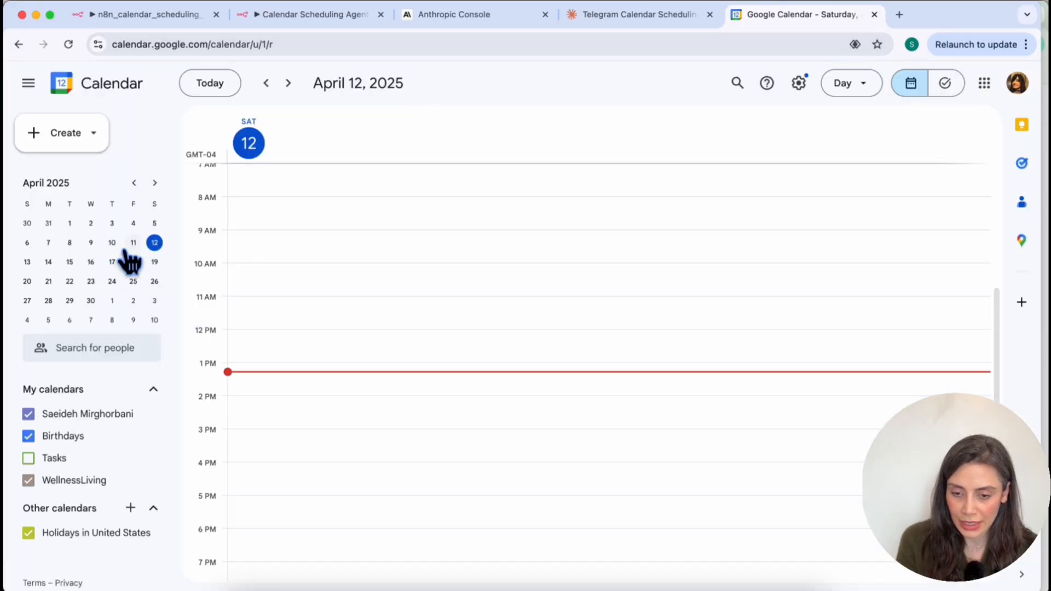
left_click(27, 262)
scroll(453, 370, "up", 10)
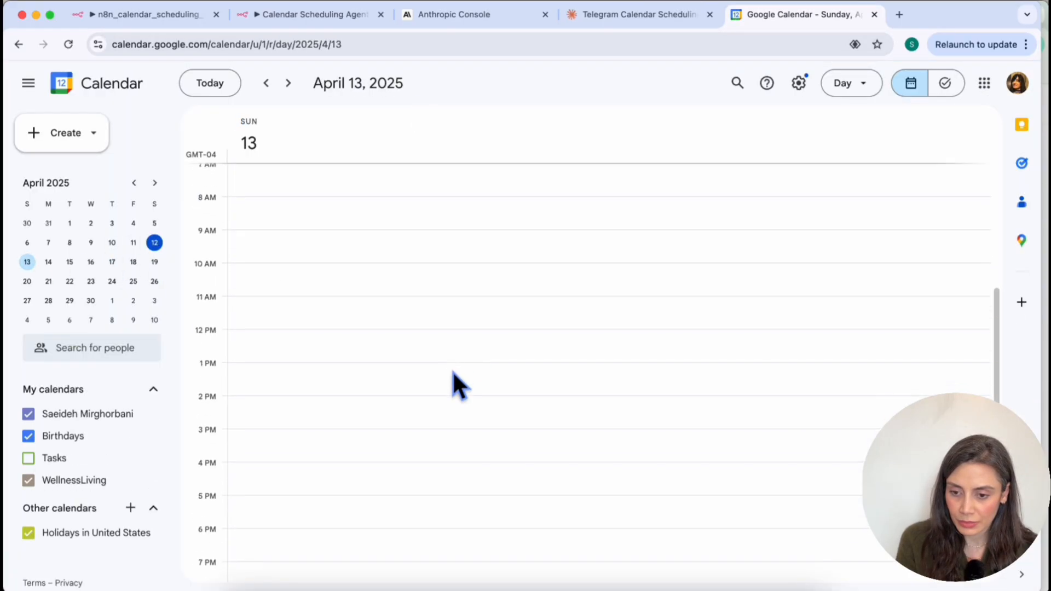
Step: Search the neighboring days from April 11 to 14, 2025 in Google Calendar for the workout event
left_click(48, 262)
scroll(307, 390, "down", 10)
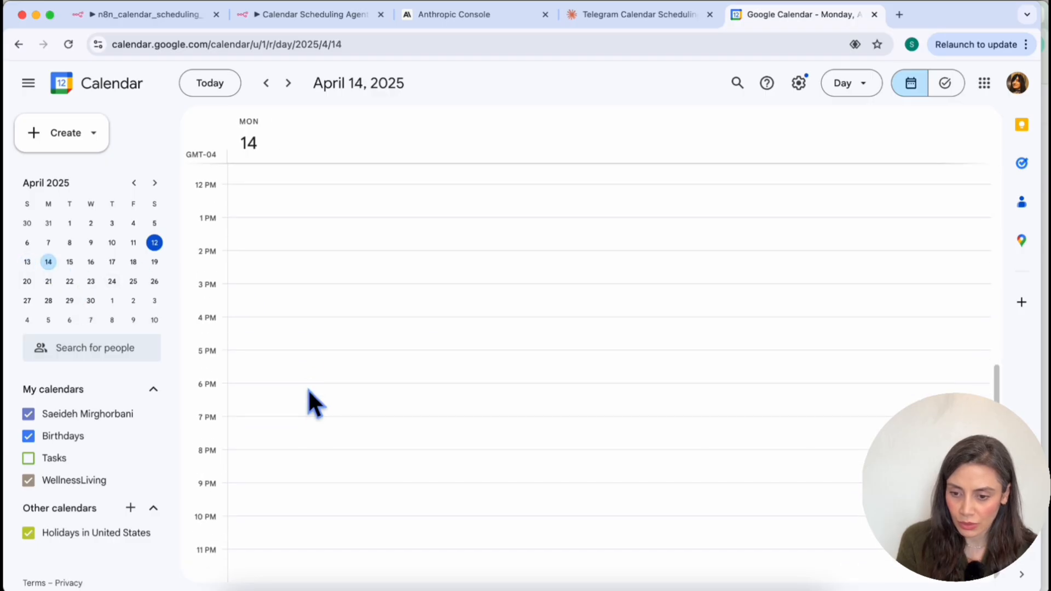
scroll(307, 389, "up", 10)
left_click(26, 262)
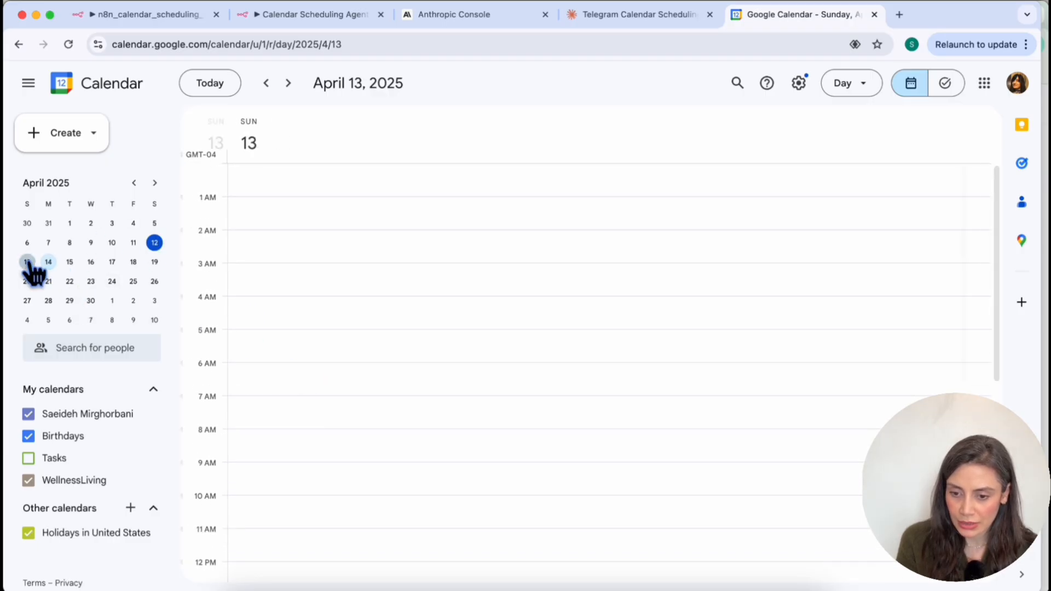
left_click(133, 242)
left_click(153, 242)
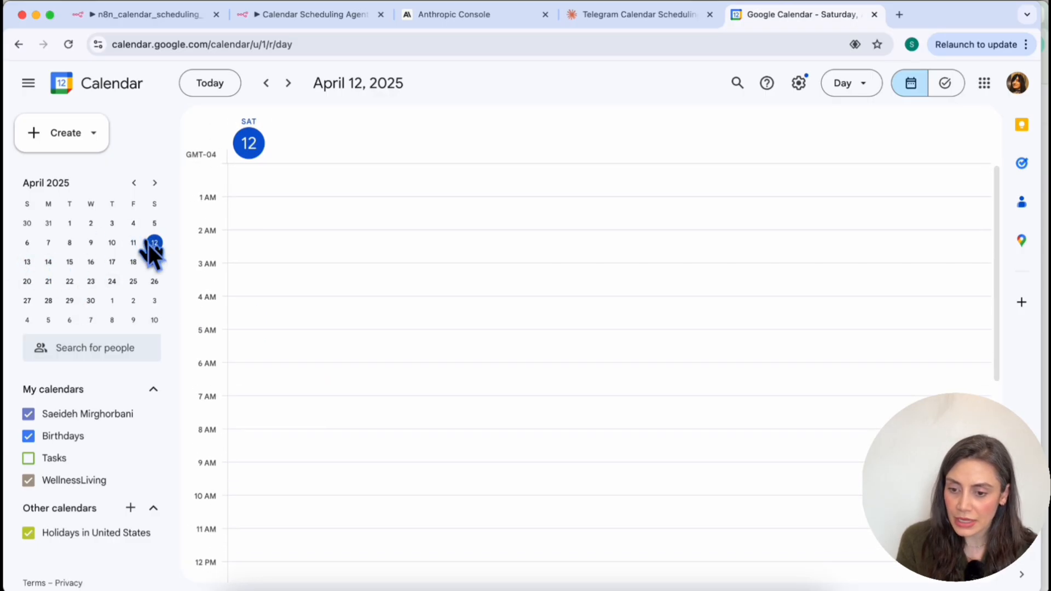
left_click(27, 262)
left_click(49, 262)
scroll(354, 368, "down", 10)
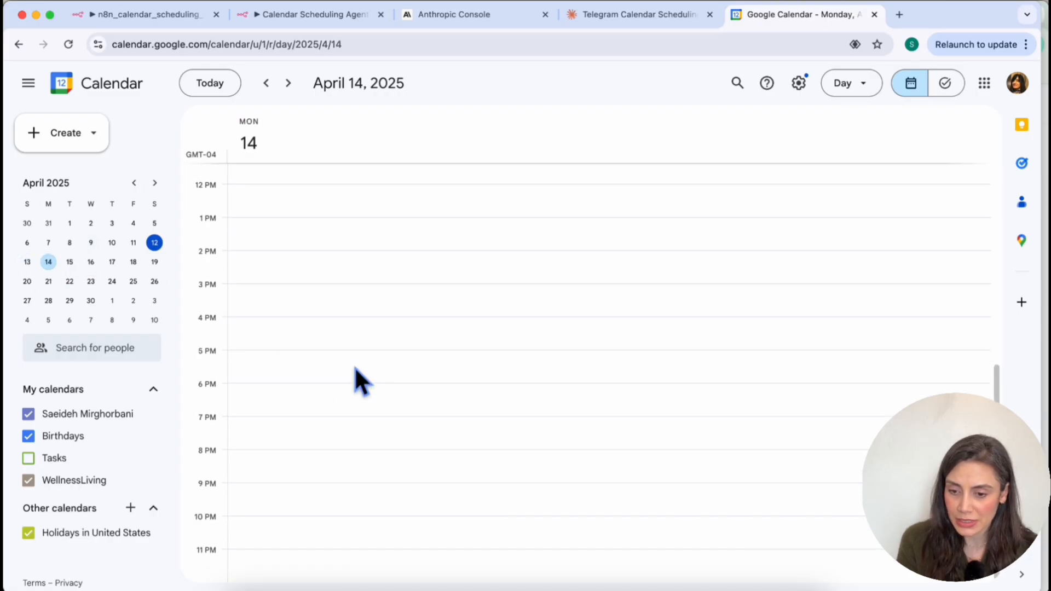
scroll(355, 368, "up", 10)
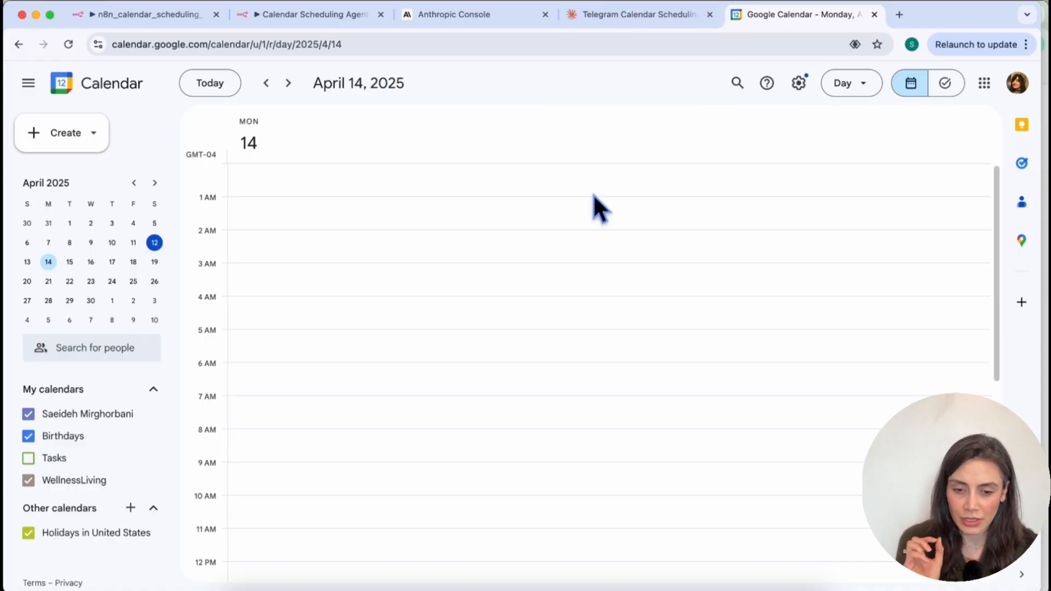
Step: Start the n8n agent's prompt with today's date {{ $now.format("MMMM D, YYYY") }}, current time {{ $now.format("h:mm A") }} and "Also use EST time."
left_click(147, 15)
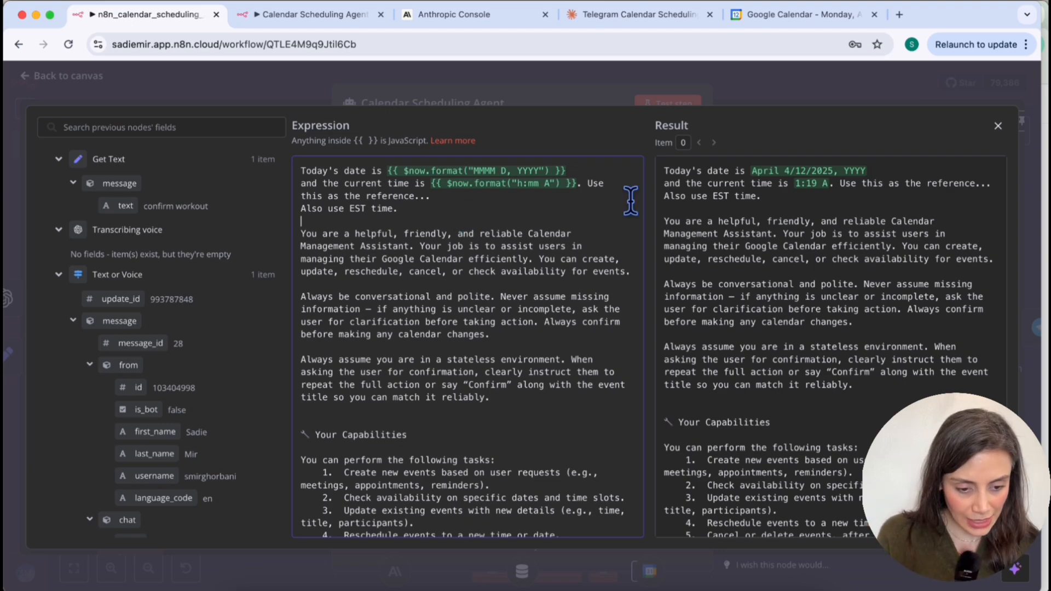
left_click(767, 92)
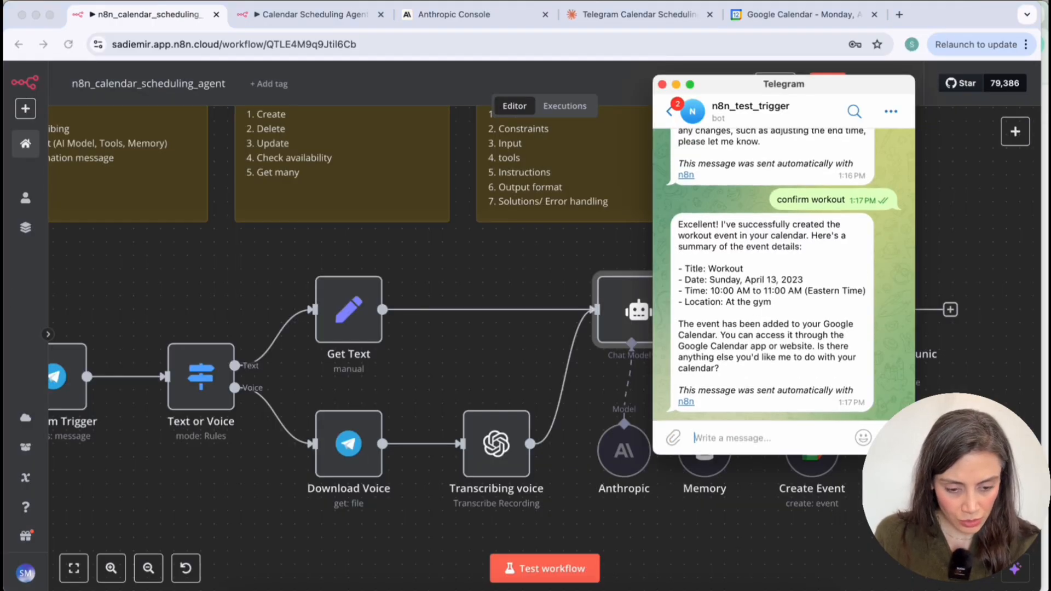
Step: Send the Telegram bot "Schedule an "workout"event for sunday april 13 at the gym at 10 am" and read its reply
type("Schedule an \"workout\"event for")
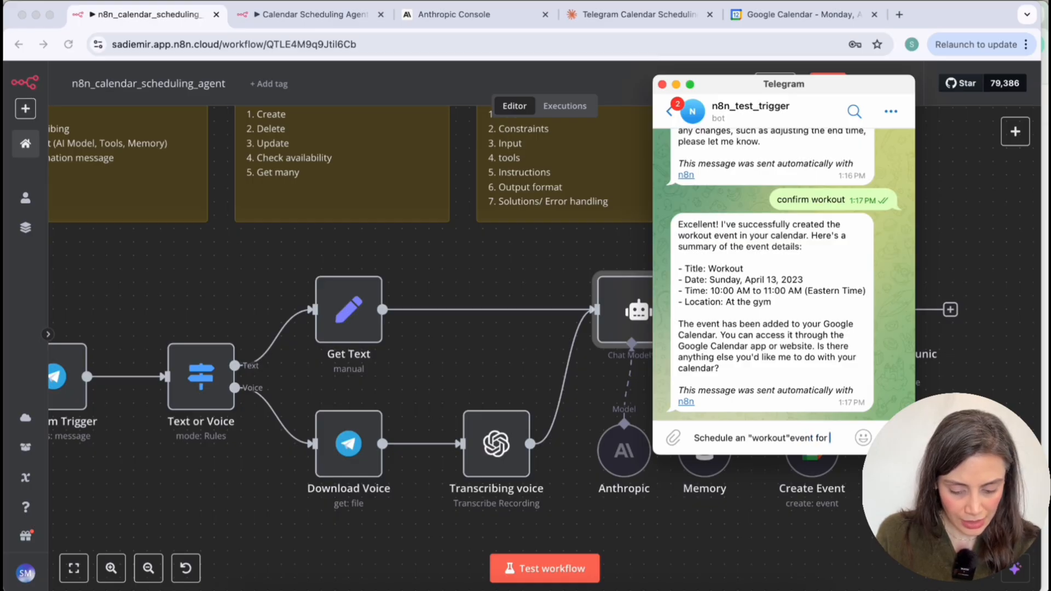
type("su")
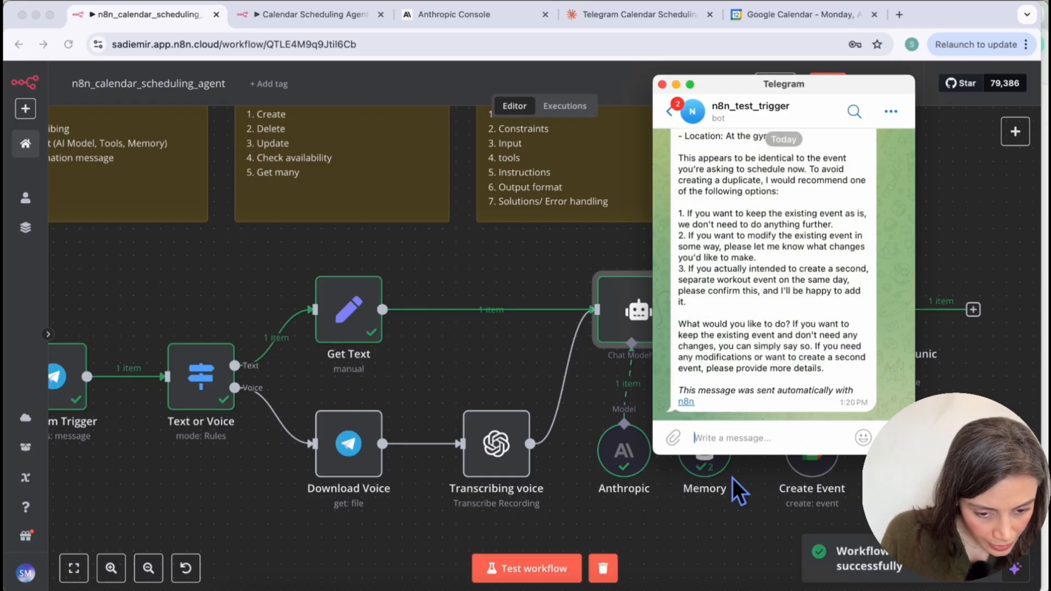
scroll(764, 316, "up", 5)
scroll(765, 317, "down", 1)
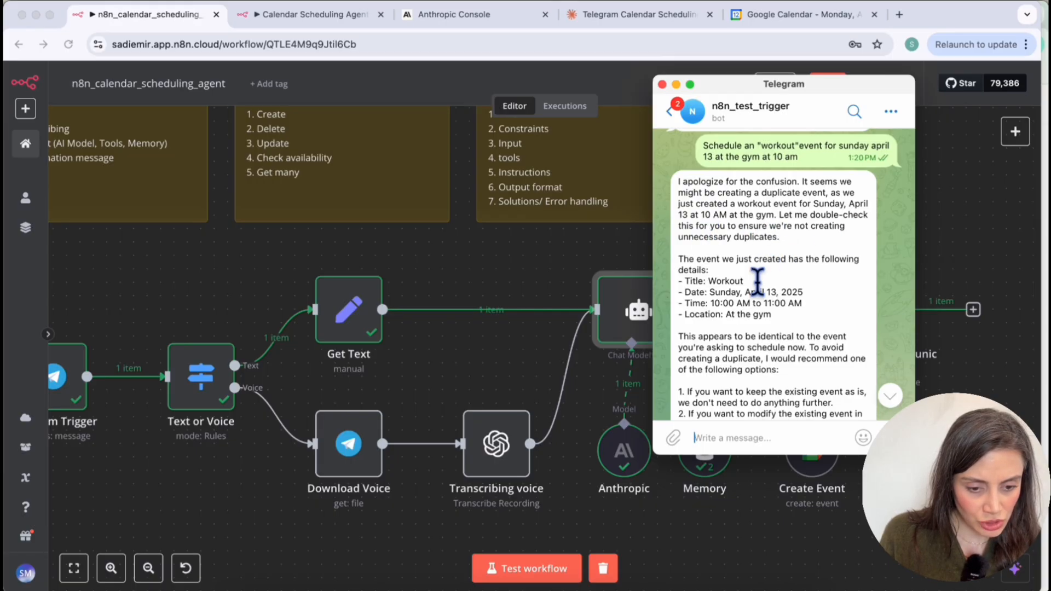
scroll(745, 329, "down", 2)
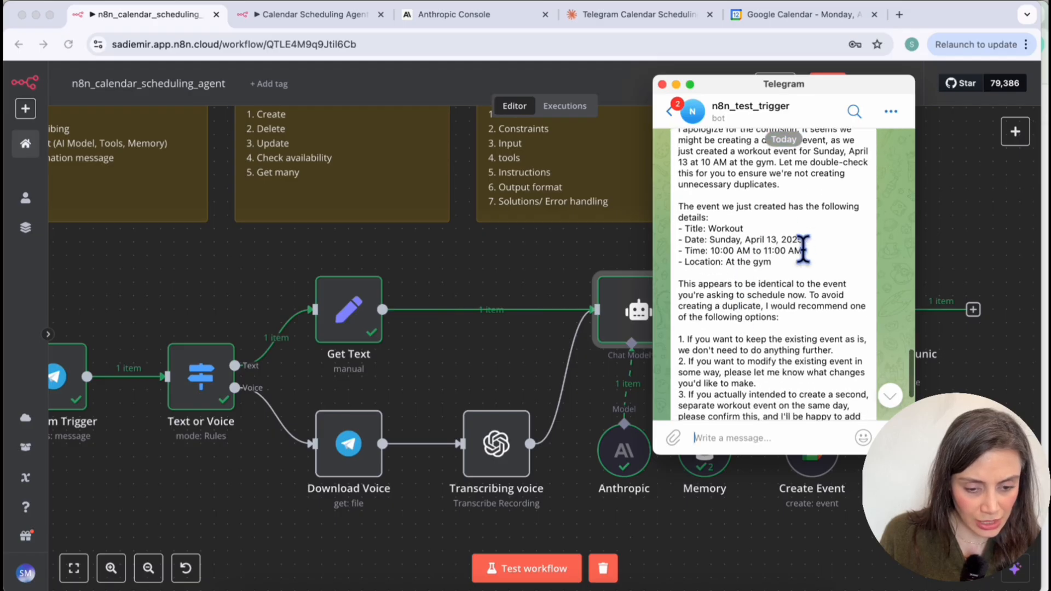
Step: Read the bot's duplicate-event reply and send it "Schedule an "workout"event for sunday april 13 at the gym at 10 pm"
scroll(749, 318, "down", 3)
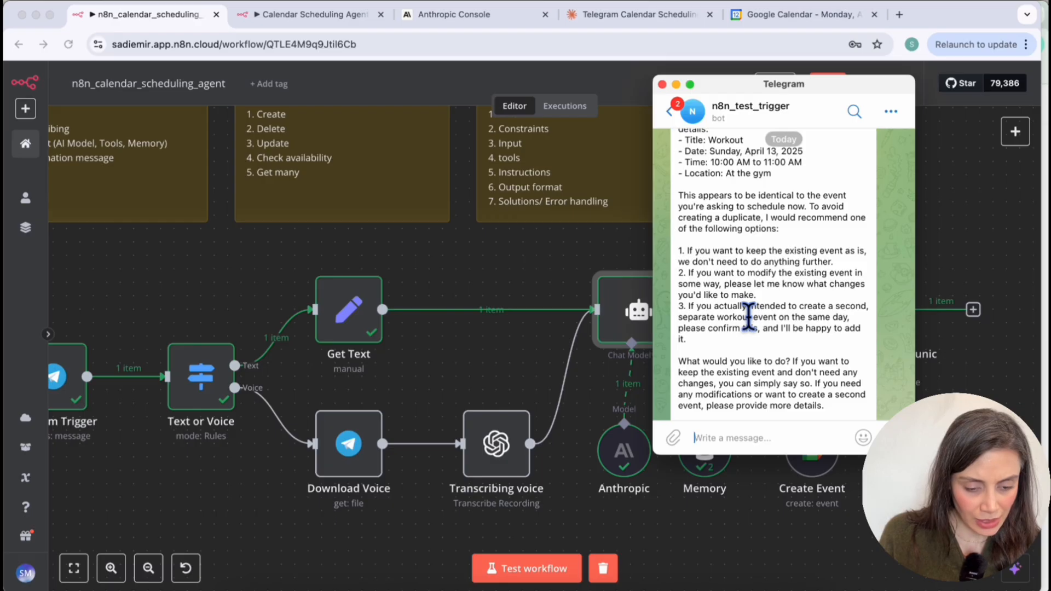
scroll(749, 316, "up", 6)
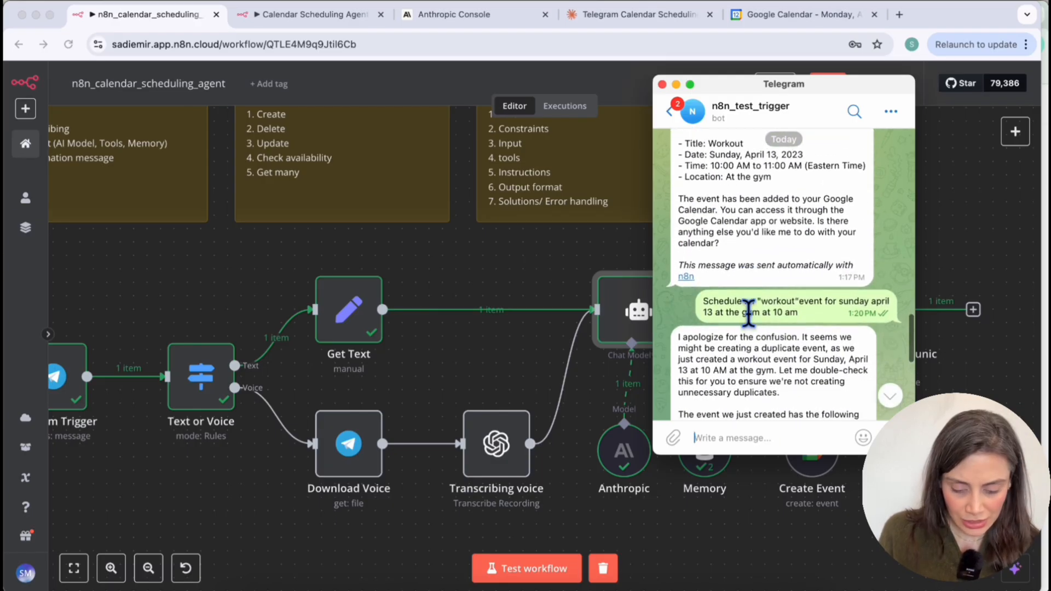
triple_click(748, 315)
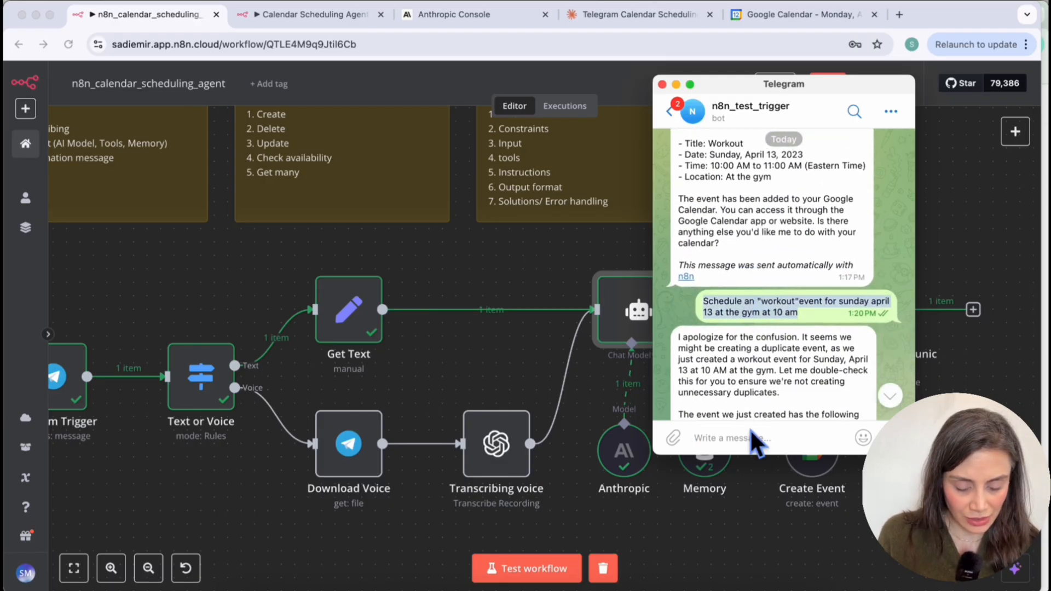
right_click(778, 383)
left_click(735, 400)
scroll(735, 400, "down", 7)
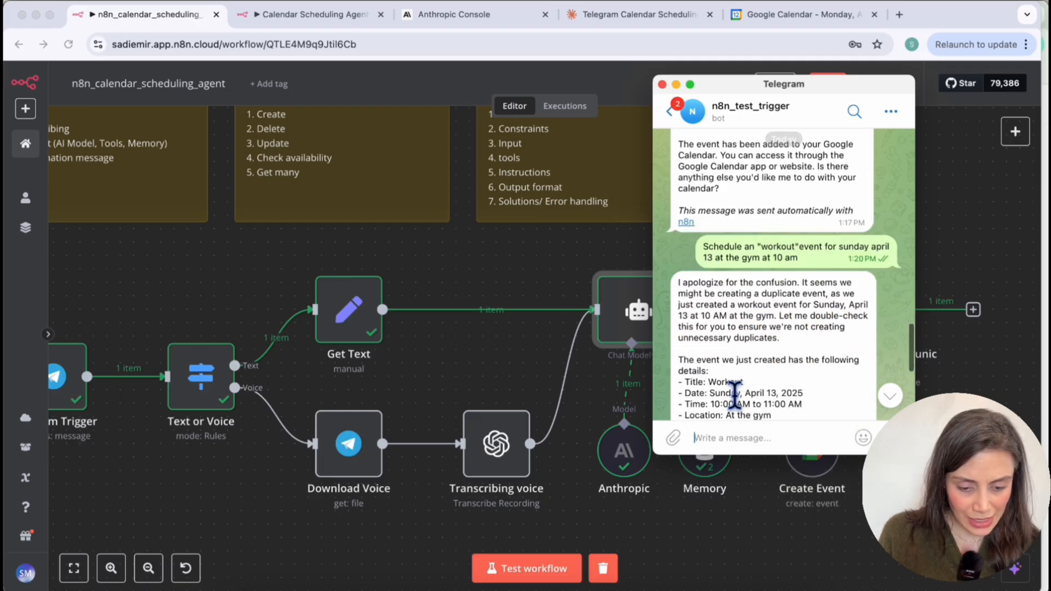
type("Schedule an \"workout\"event for sunday april 13 at the gym at 10 am")
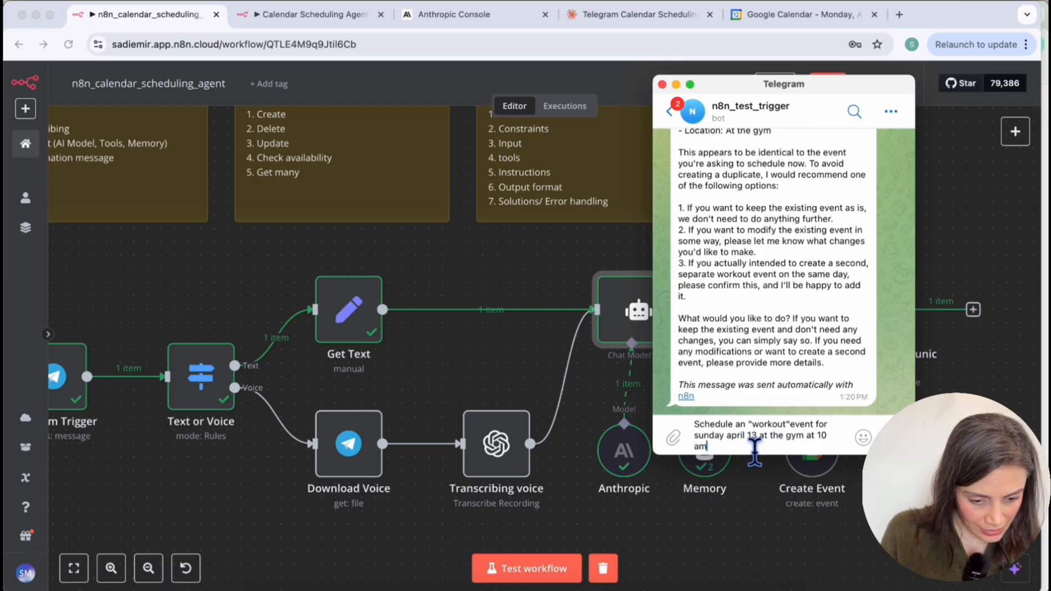
left_click_drag(819, 440, 828, 442)
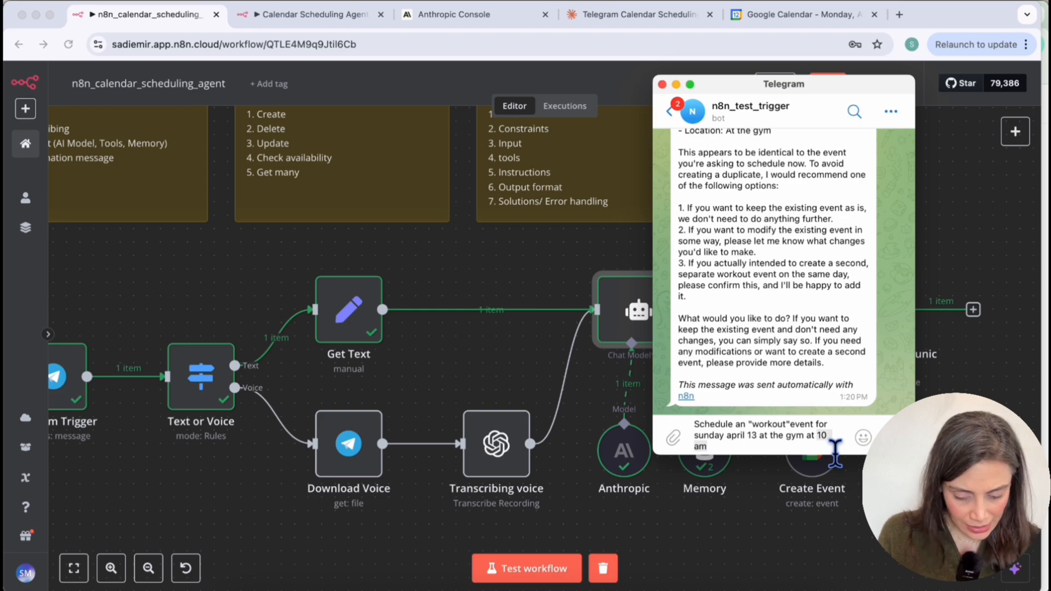
key("BackSpace")
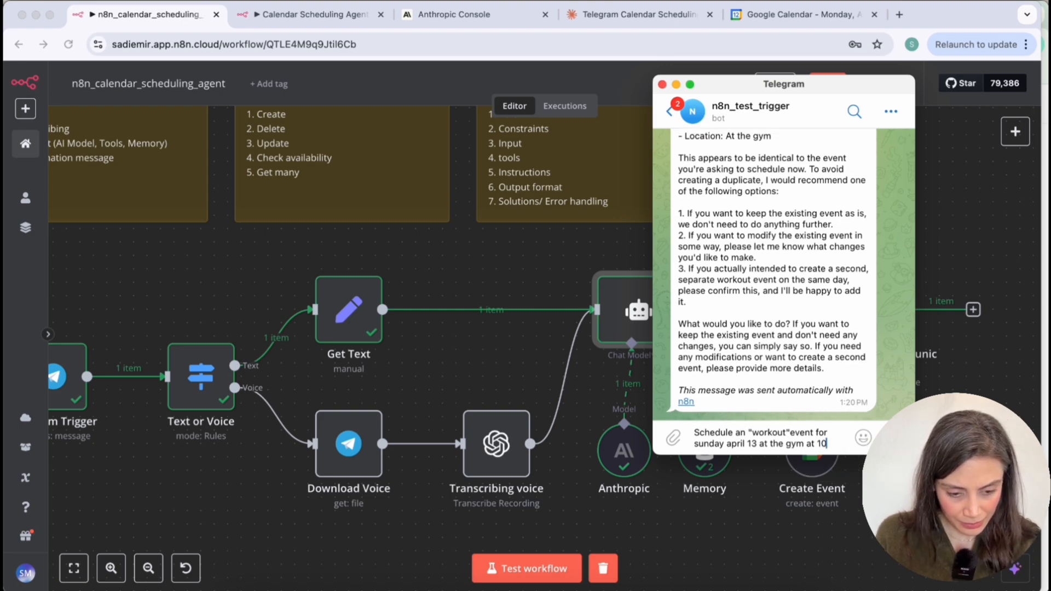
type("pm")
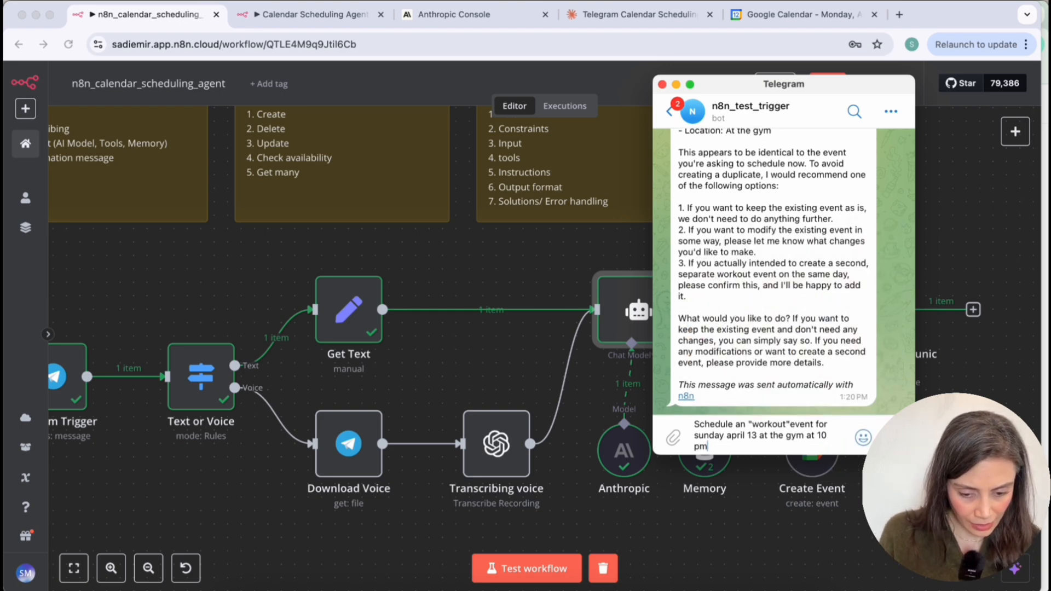
key("Return")
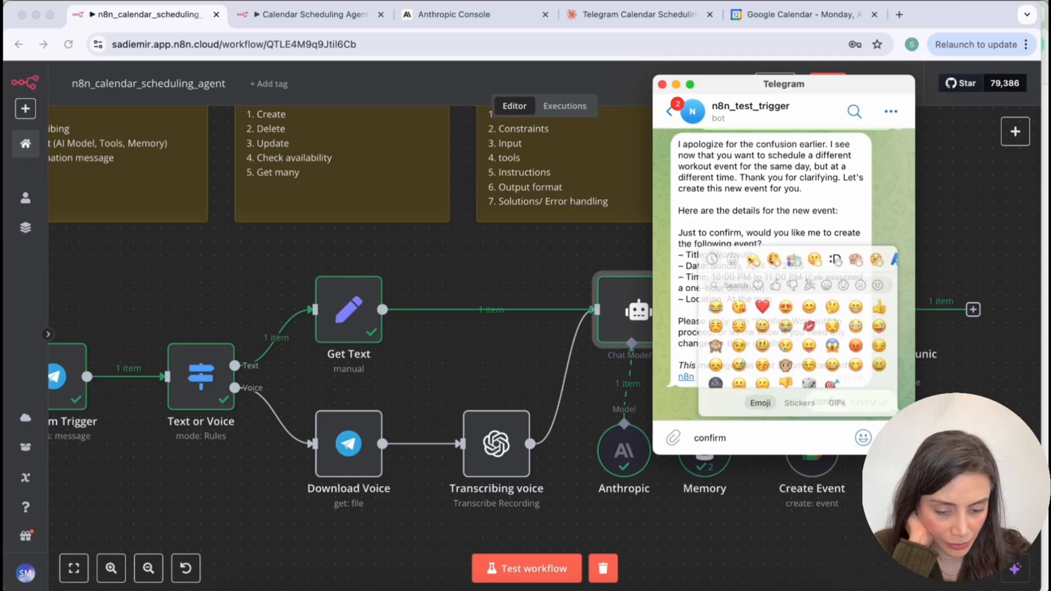
Step: Reply "confirm" to the Telegram bot and run a test of the n8n workflow to process the answer
key("Return")
left_click(546, 575)
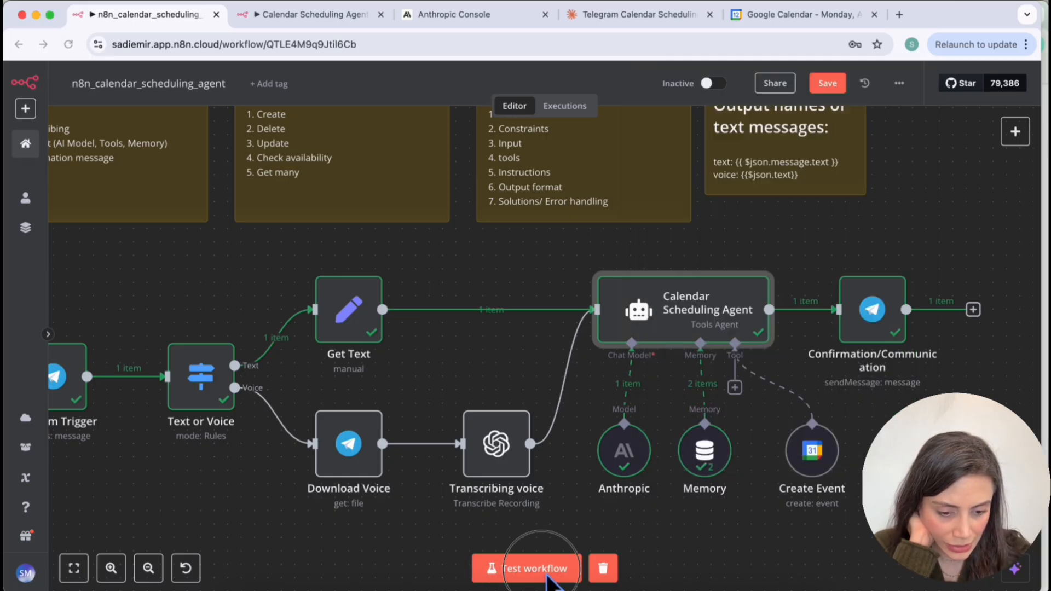
left_click(547, 572)
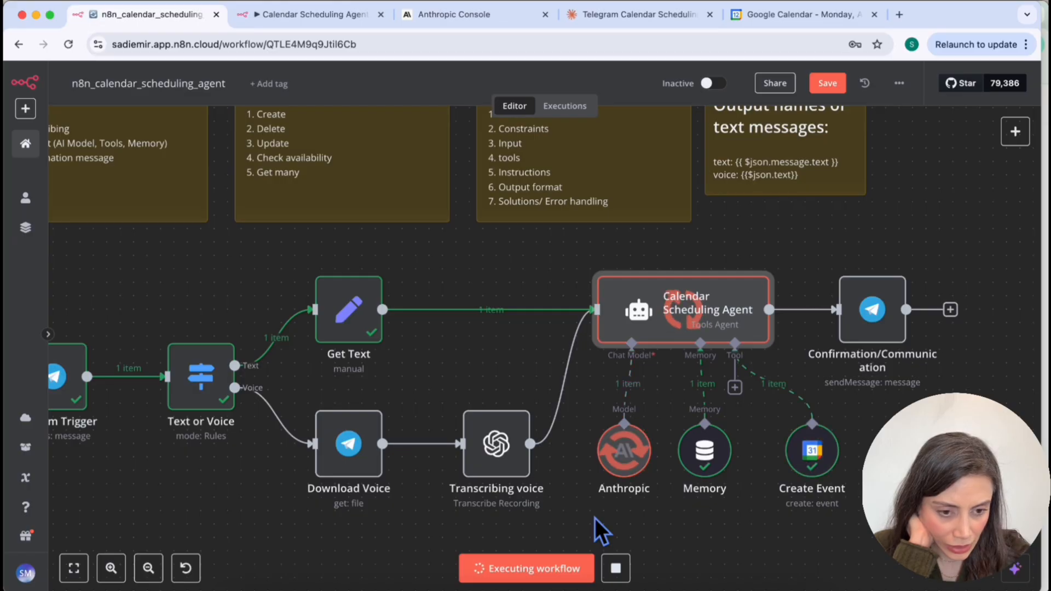
Step: Check Sunday, April 13, 2025 in Google Calendar for the 10 pm workout event
left_click(794, 23)
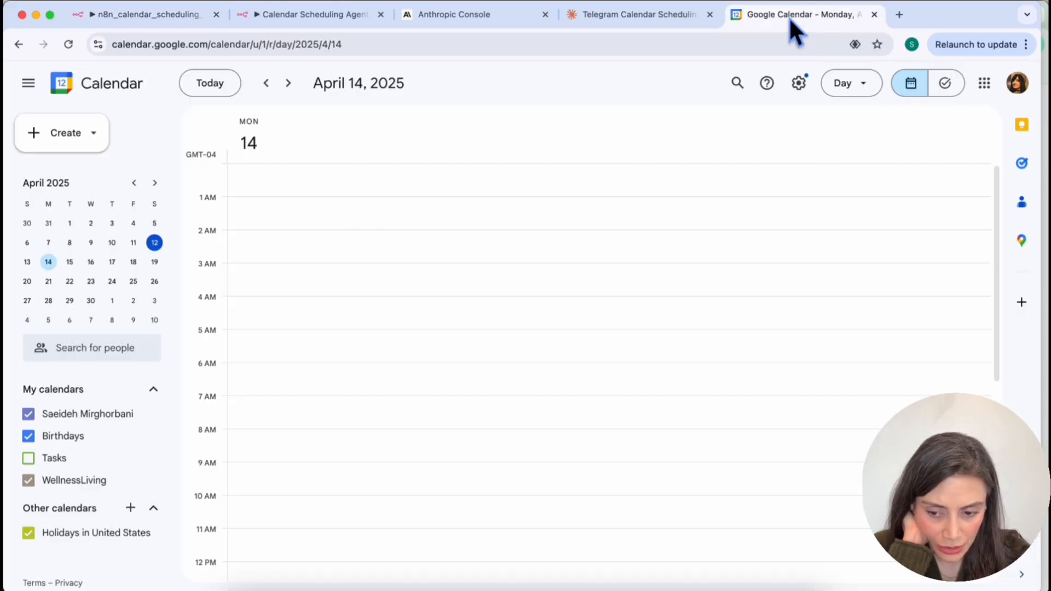
left_click(27, 262)
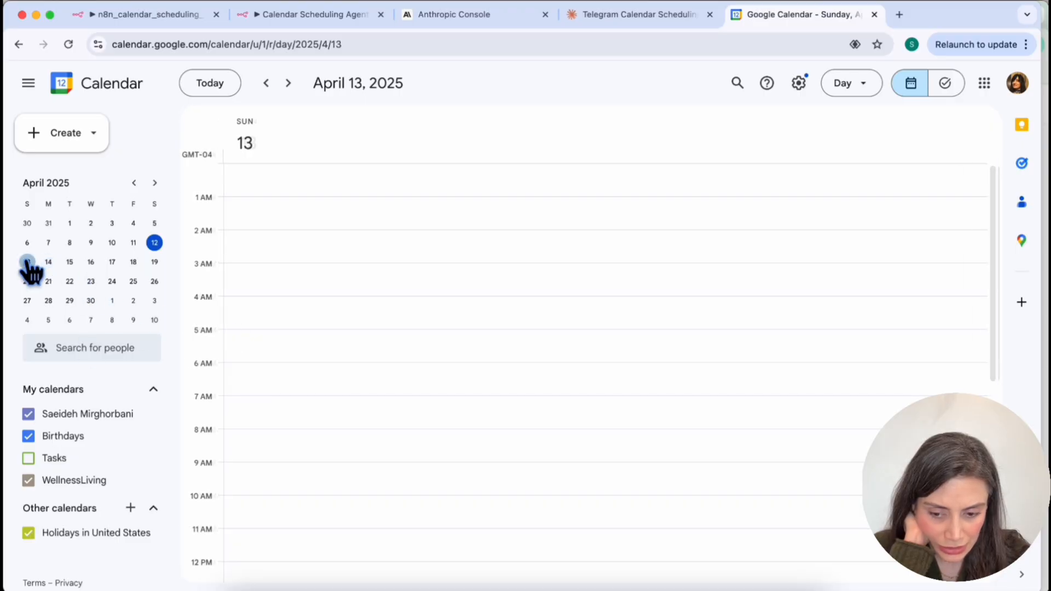
scroll(454, 337, "down", 5)
scroll(454, 336, "down", 1)
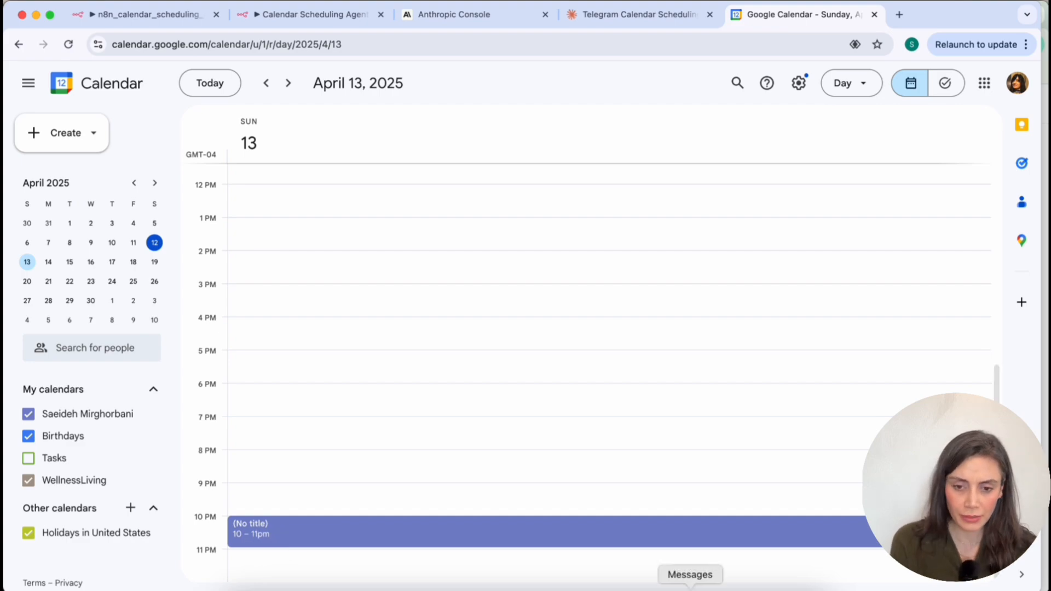
Step: Add a Location field to the n8n workflow's Create Event node and let the model define its value
left_click(138, 18)
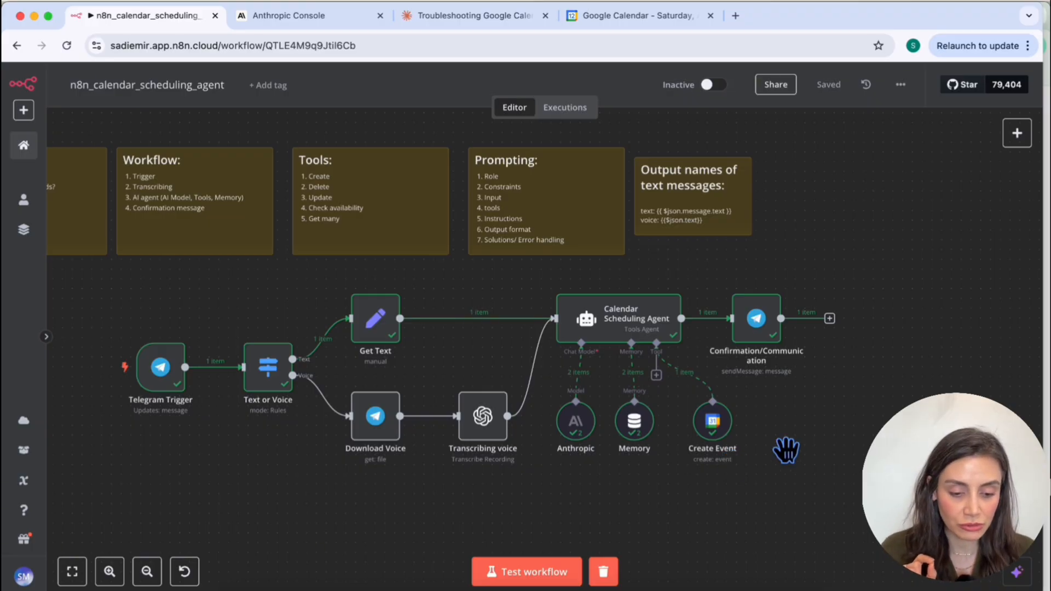
double_click(717, 438)
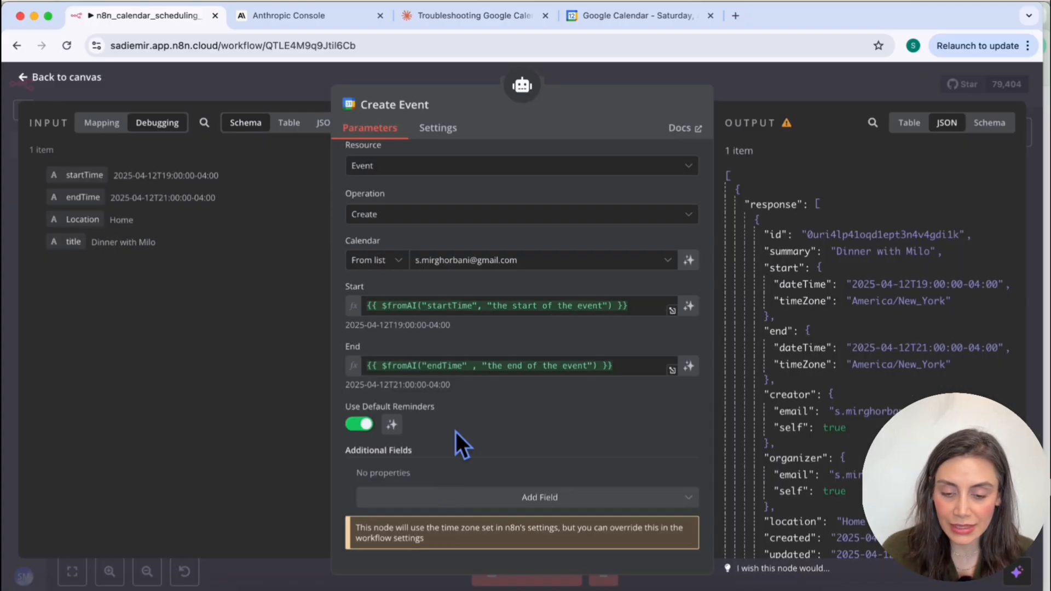
left_click(546, 500)
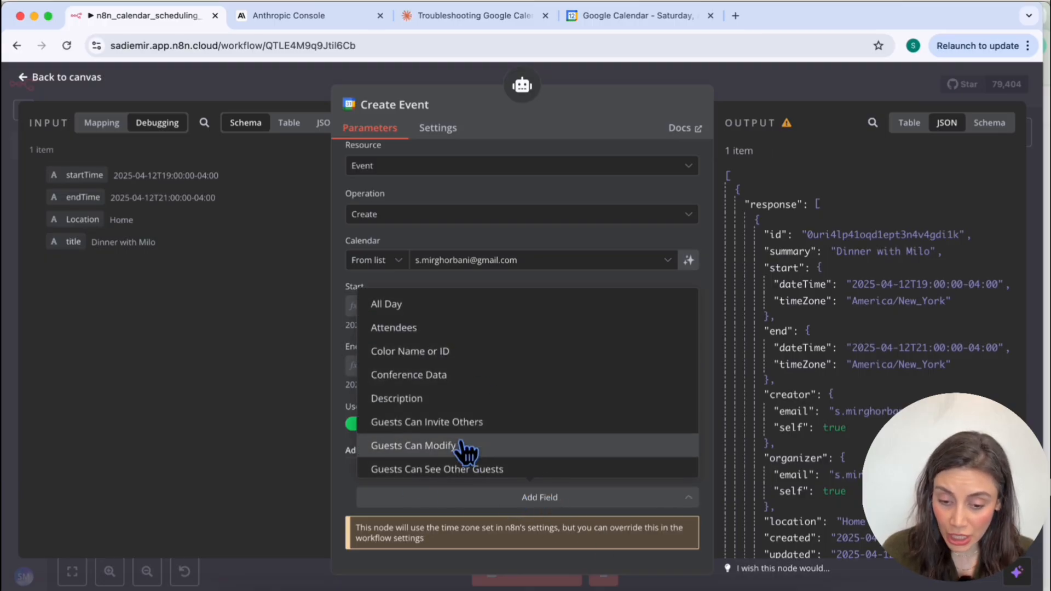
scroll(465, 446, "down", 5)
left_click(415, 366)
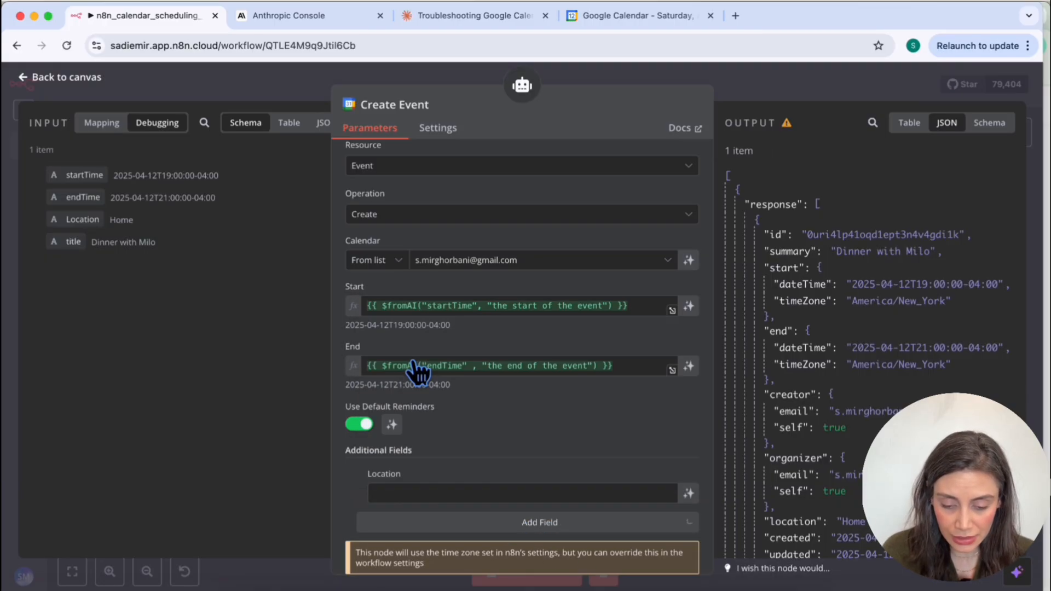
scroll(532, 415, "down", 1)
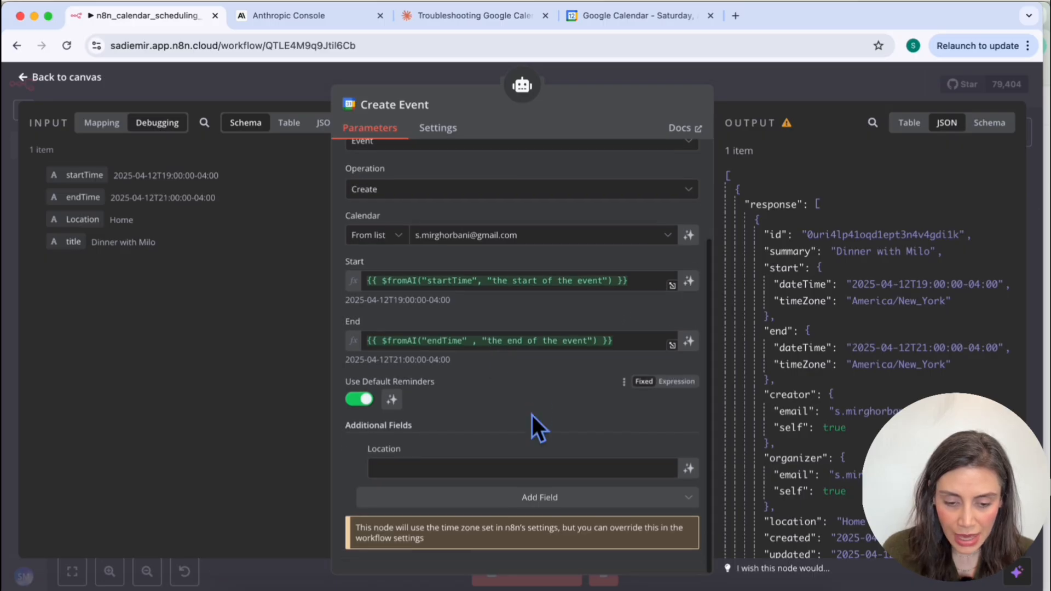
left_click(692, 470)
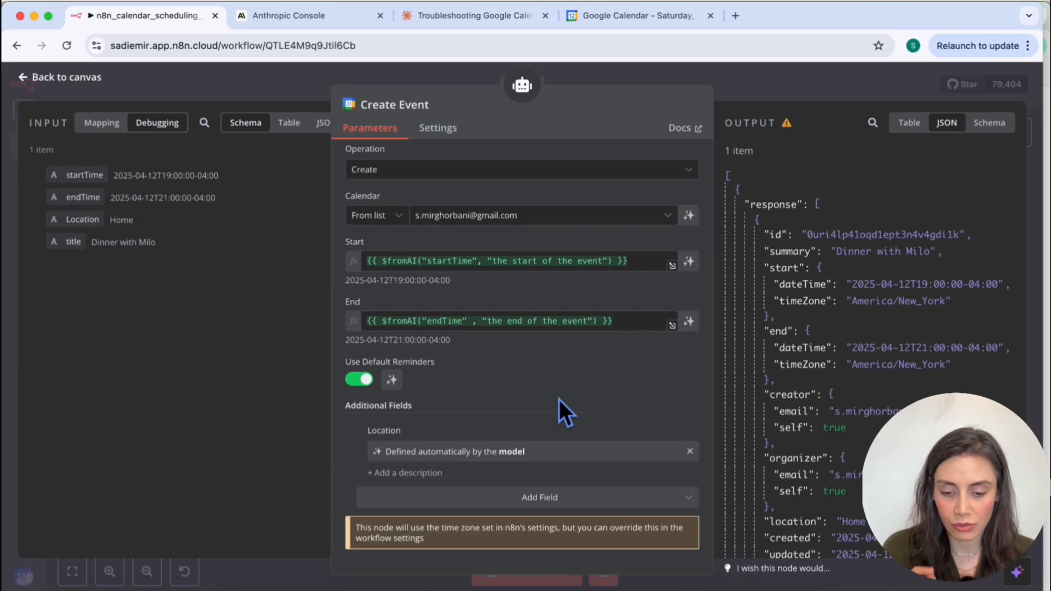
Step: Add a Summary field to the Create Event node's additional fields for the event title
left_click(537, 498)
scroll(471, 416, "down", 3)
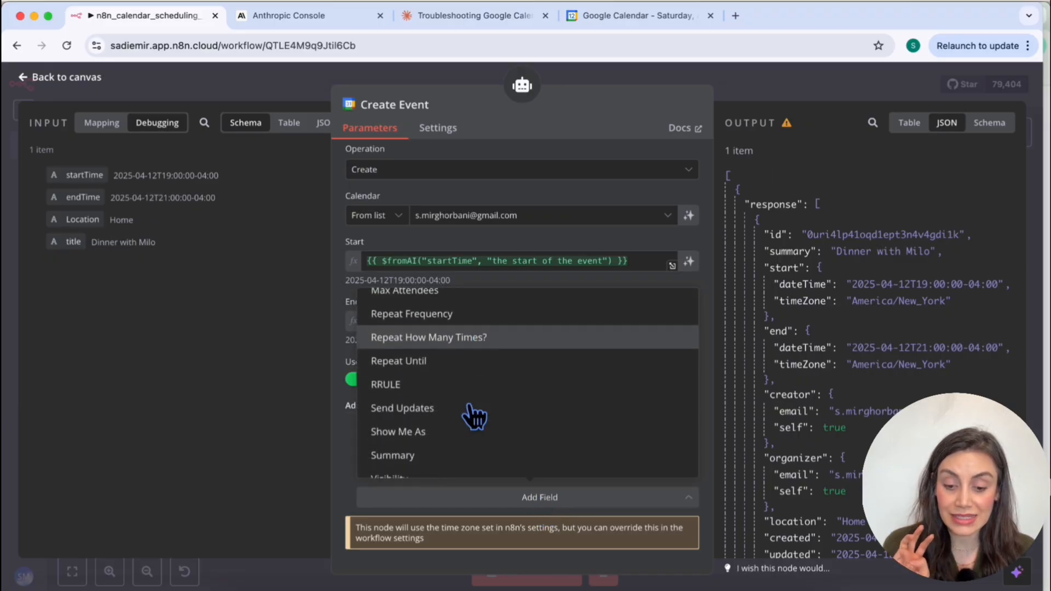
left_click(424, 465)
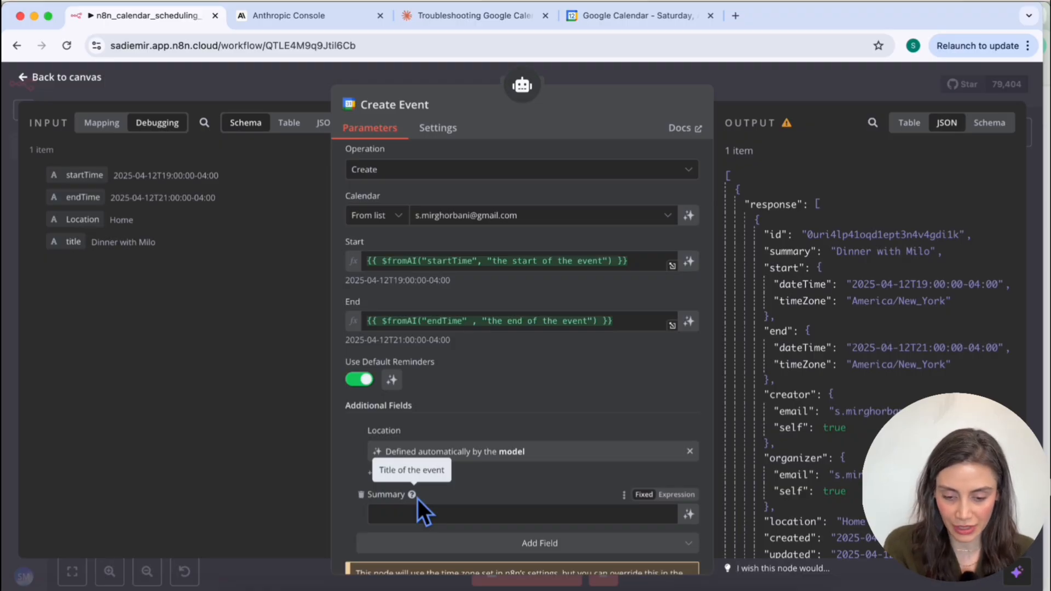
Step: Set the Summary field to the expression {{ $fromAI("title", "the title of the event") }}
left_click(435, 514)
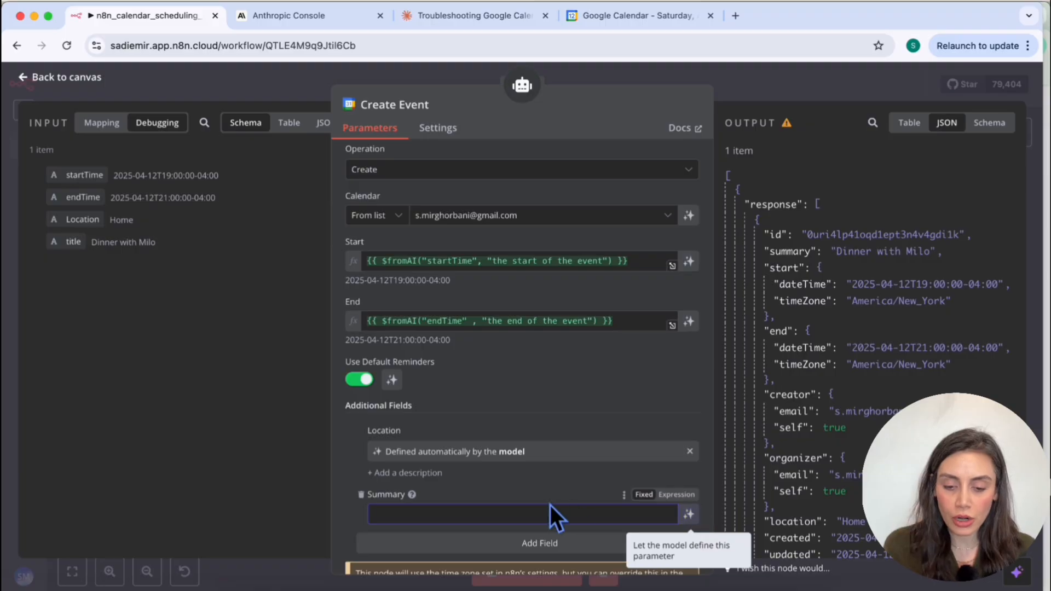
left_click(679, 496)
type("{{ $fromAI() }}")
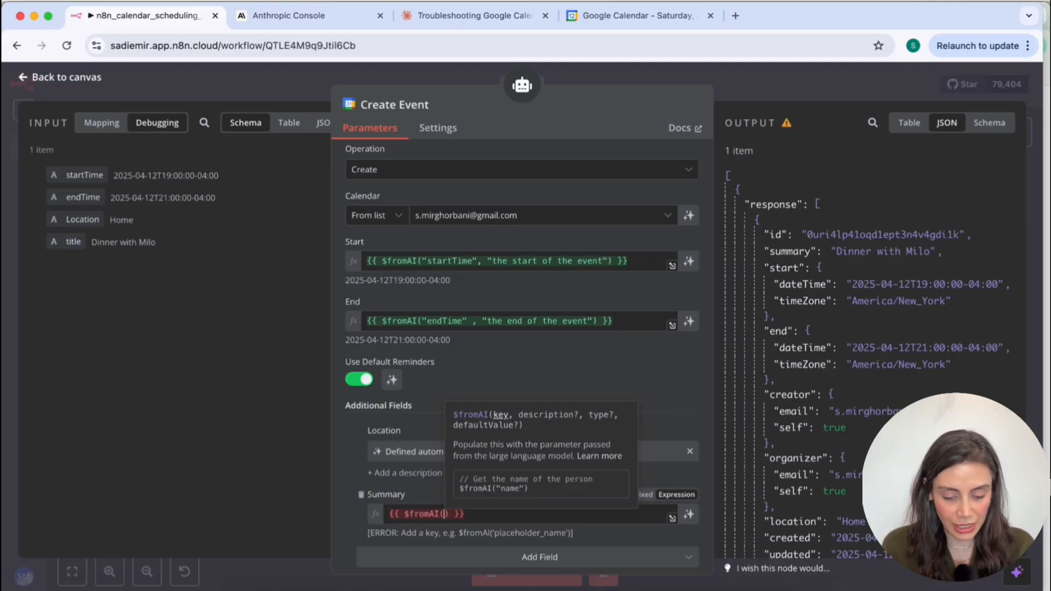
type("\"title\"")
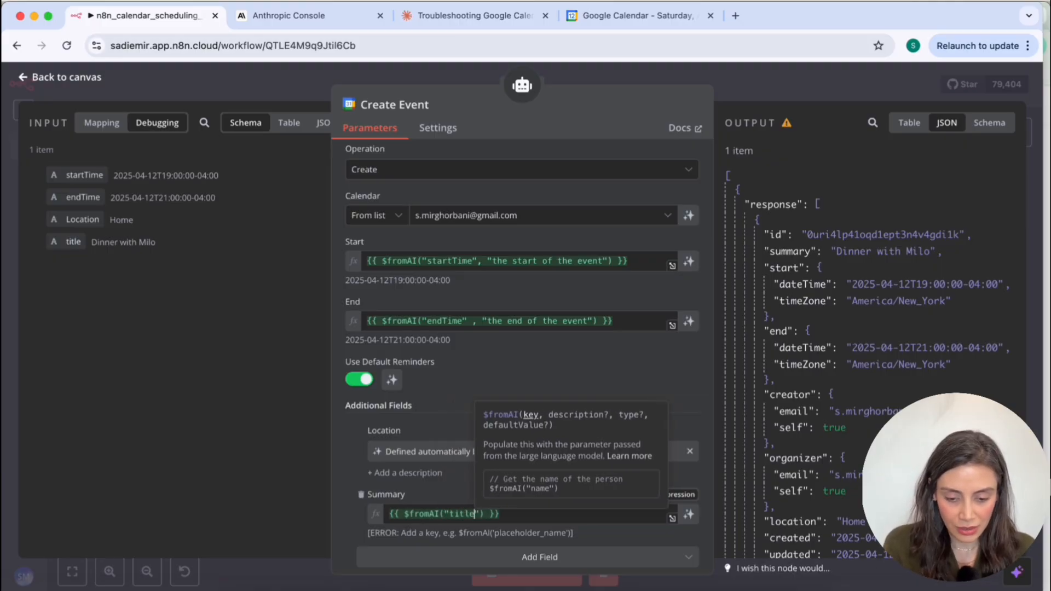
key("Right")
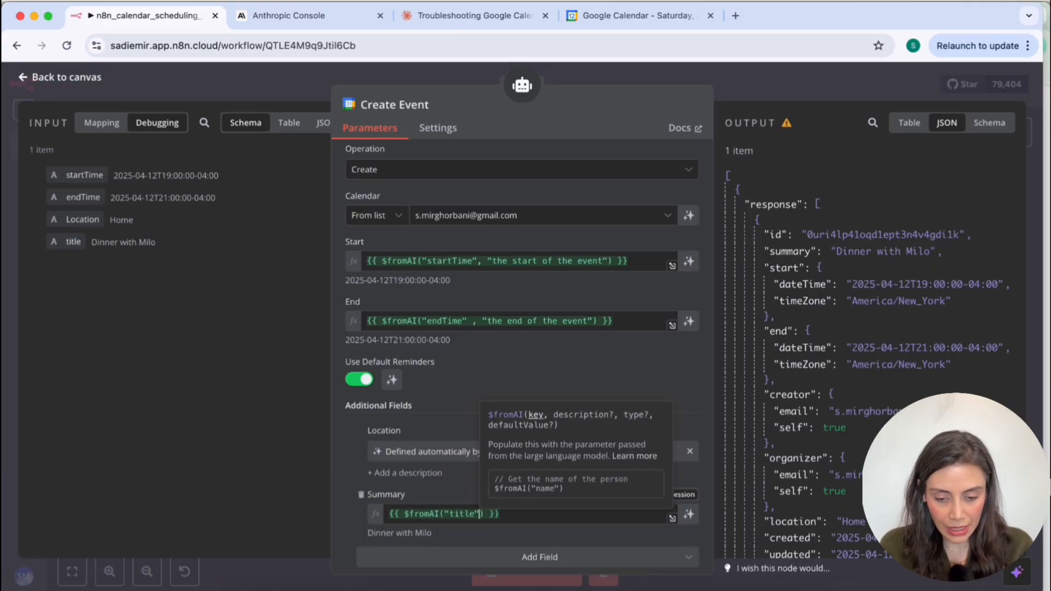
type(", \"")
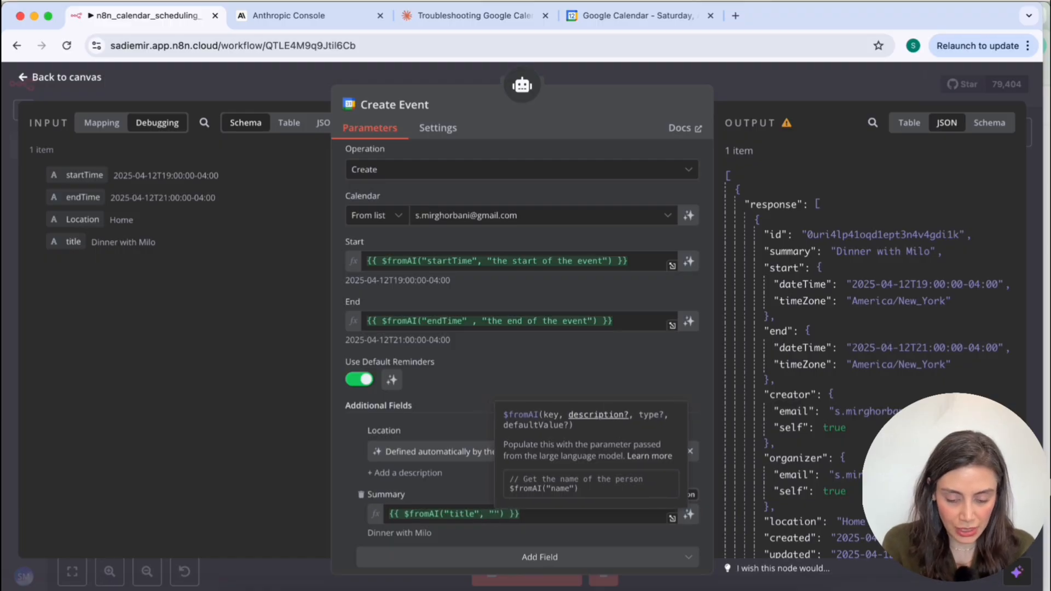
type("the titl")
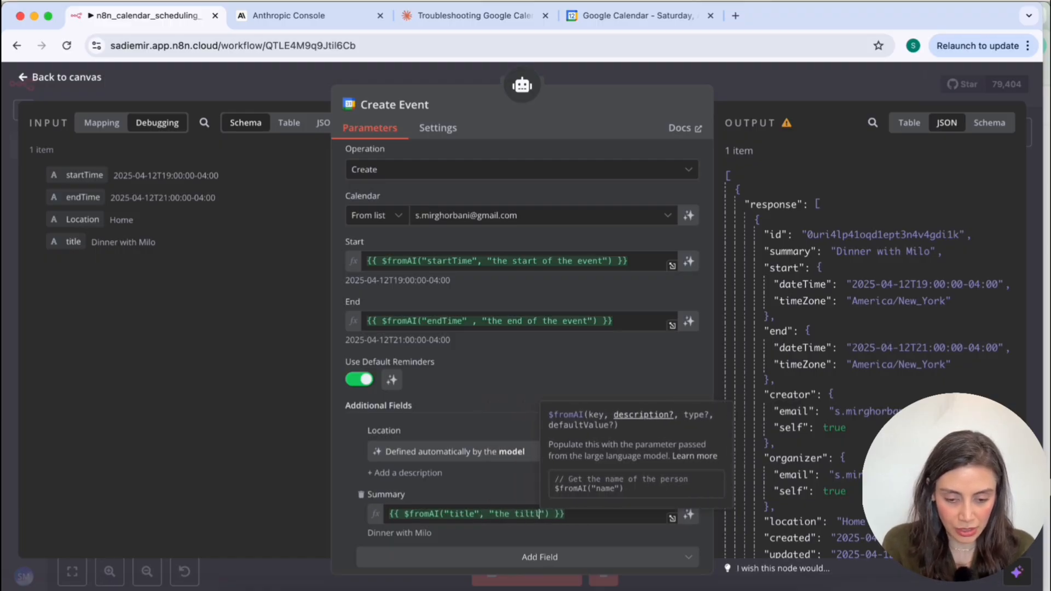
key("BackSpace")
key("BackSpace")
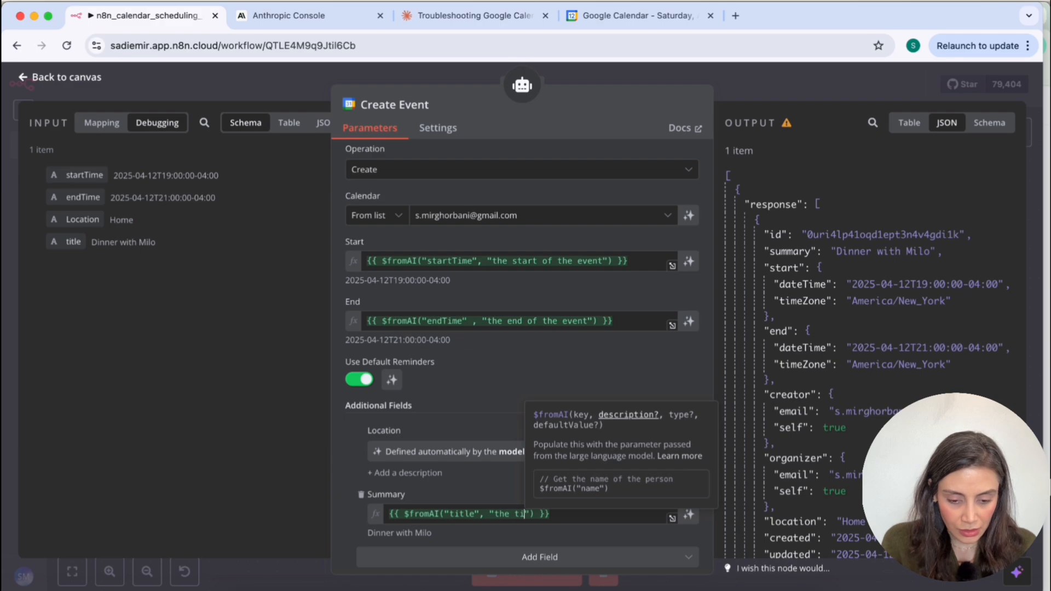
type("tle of the ev")
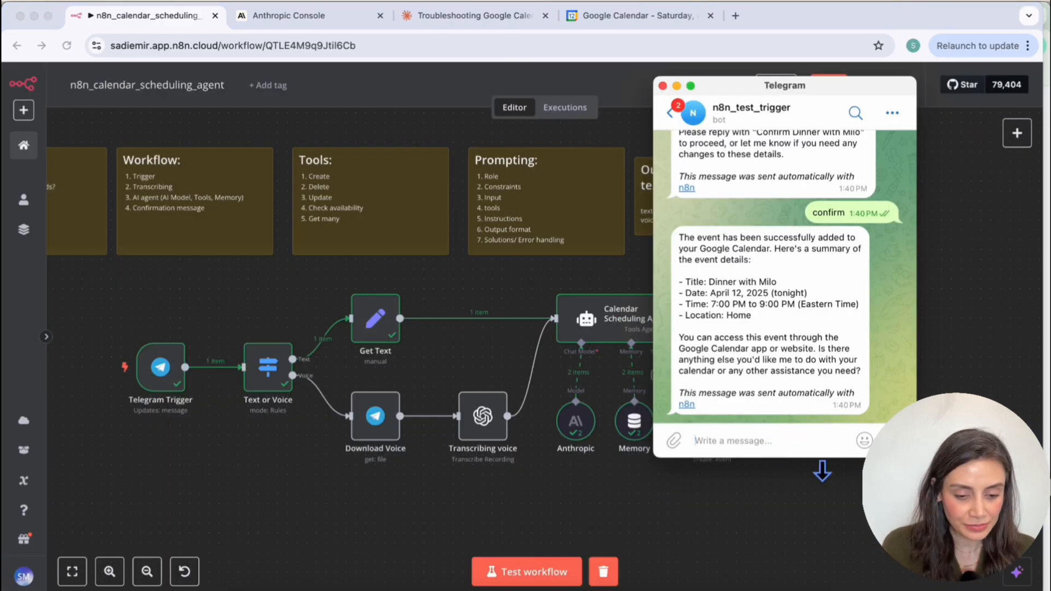
Step: Start a workflow test and send the Telegram bot "create a workout event for 5 pm tonight at the gym"
type("d")
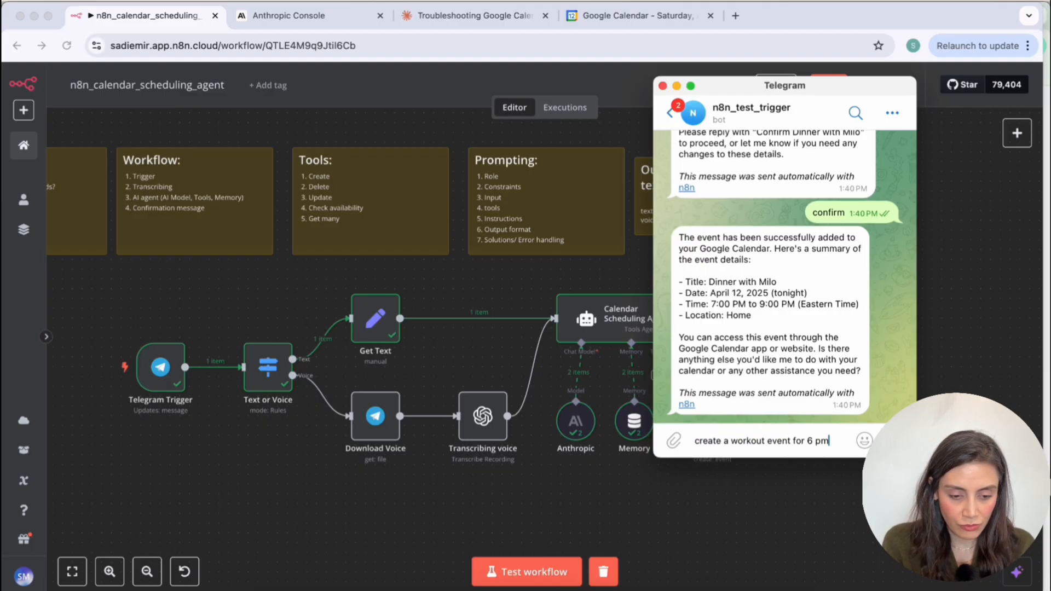
key("BackSpace")
key("BackSpace")
key("BackSpace")
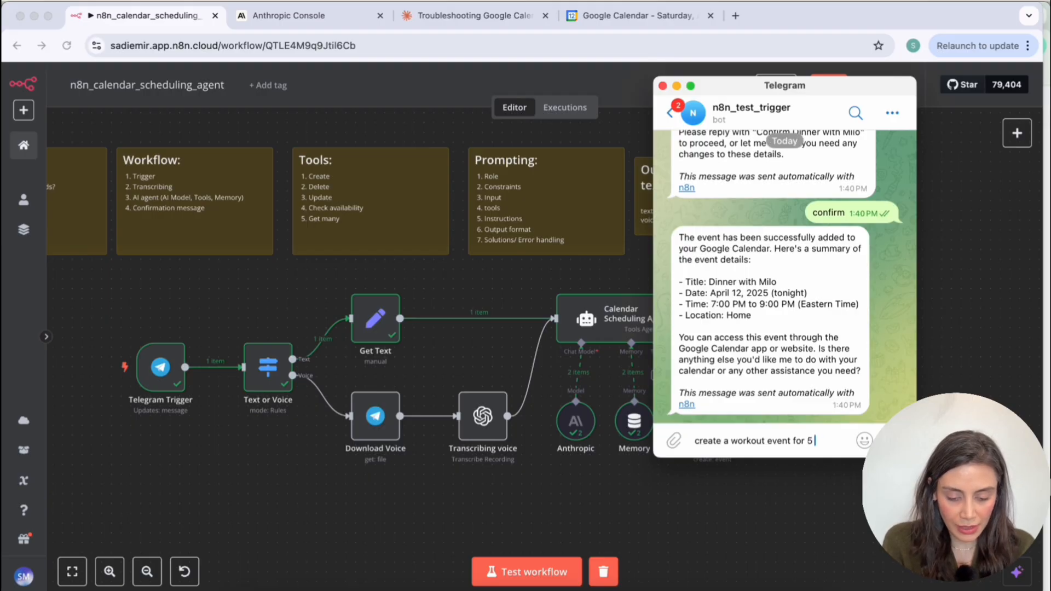
type("pm tonight at the gym")
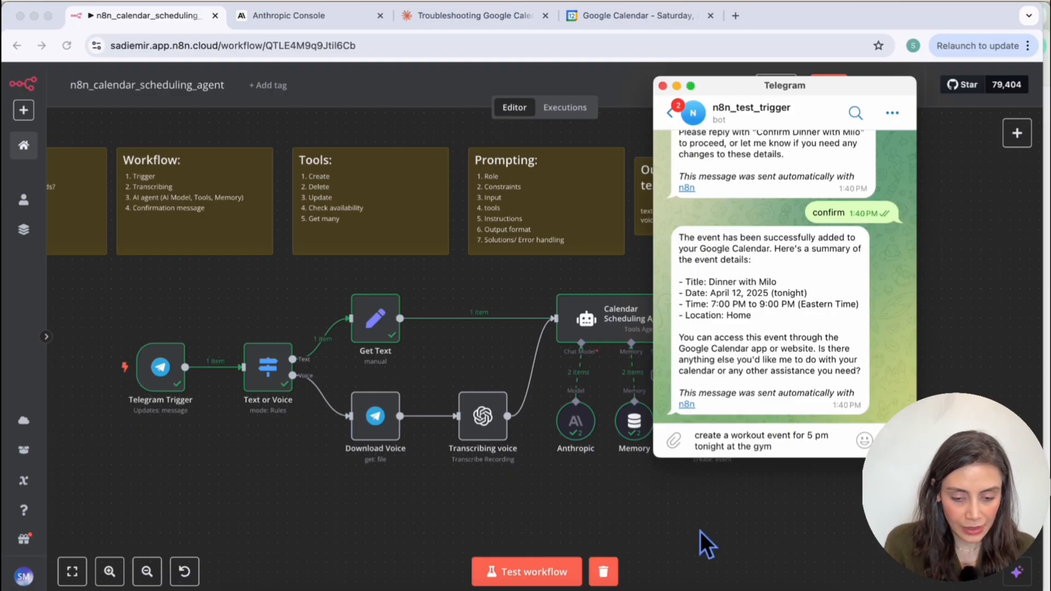
left_click(535, 569)
left_click(738, 590)
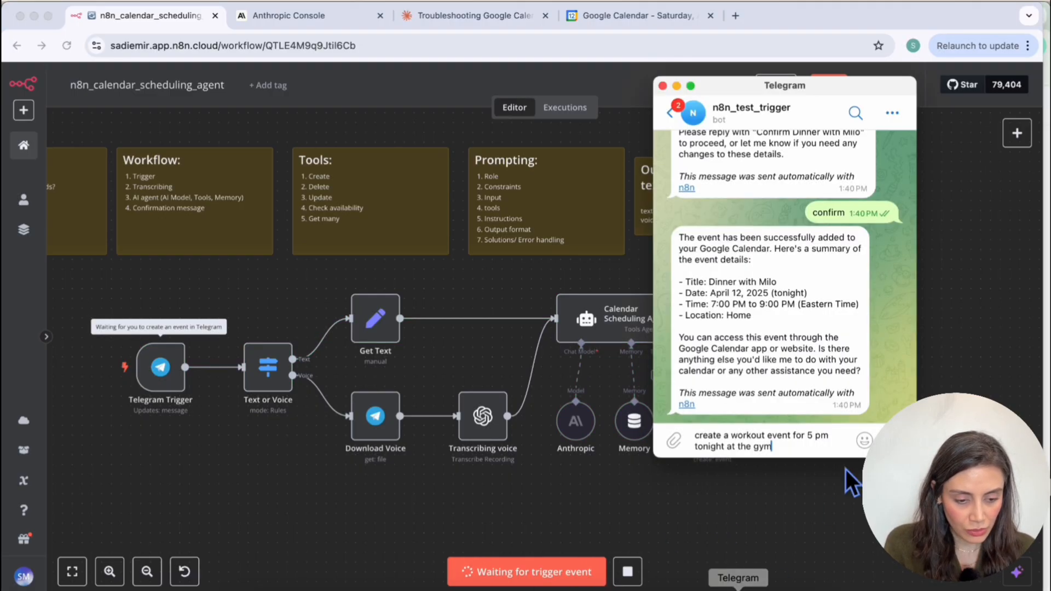
key("Return")
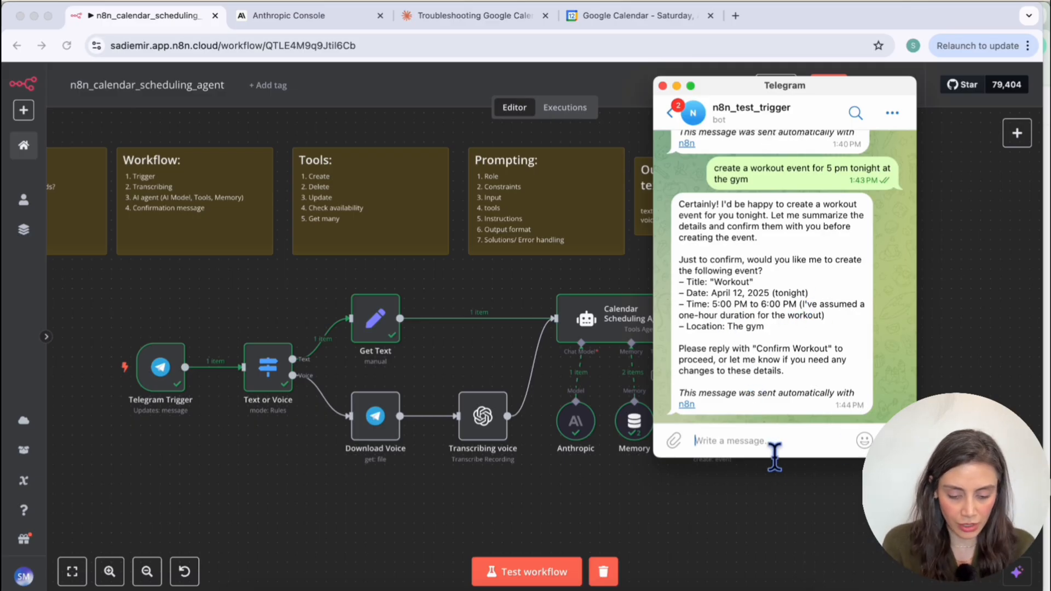
Step: Reply "confirm" to the Telegram bot, run the workflow test, and check the workout event in Google Calendar
type("confirm")
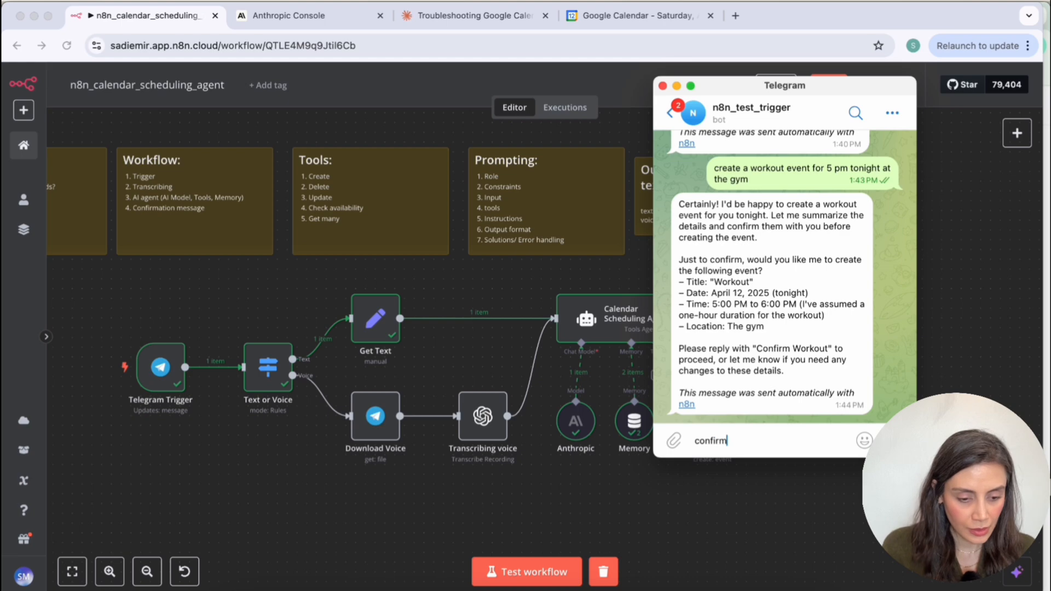
left_click(899, 441)
left_click(574, 577)
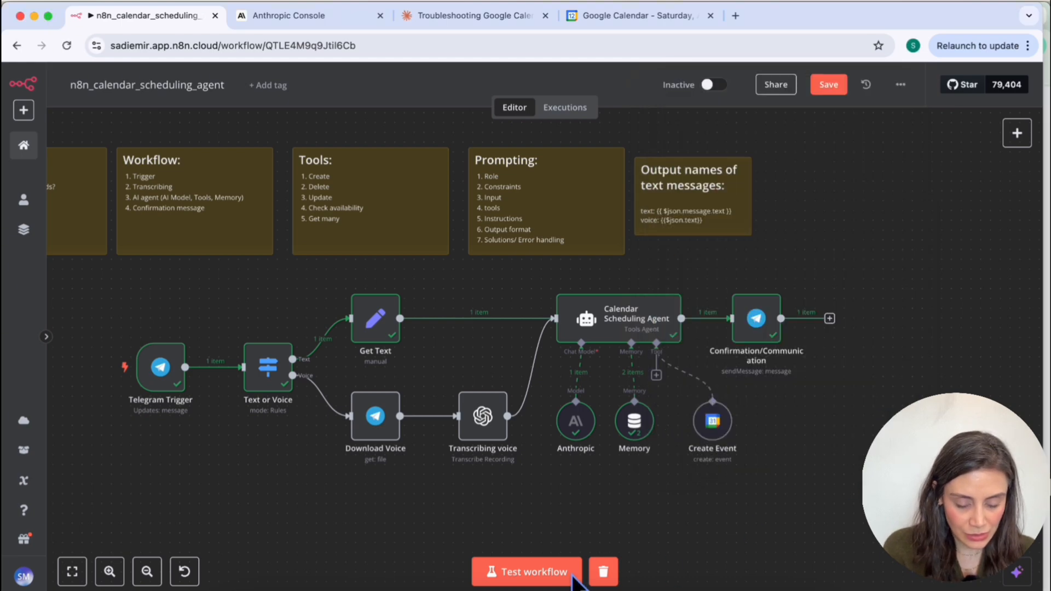
left_click(573, 577)
left_click(739, 588)
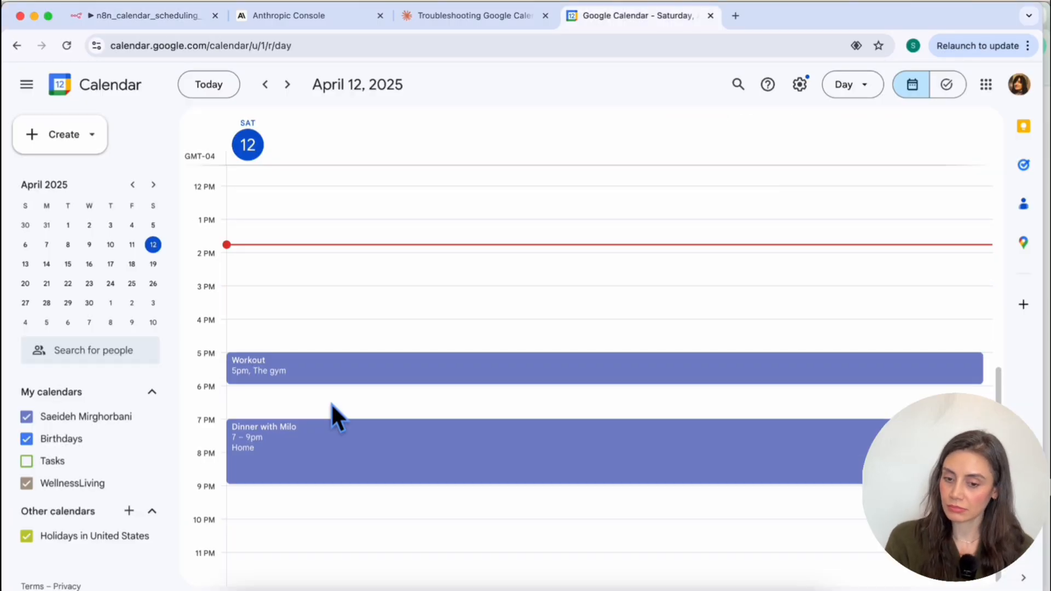
left_click(164, 16)
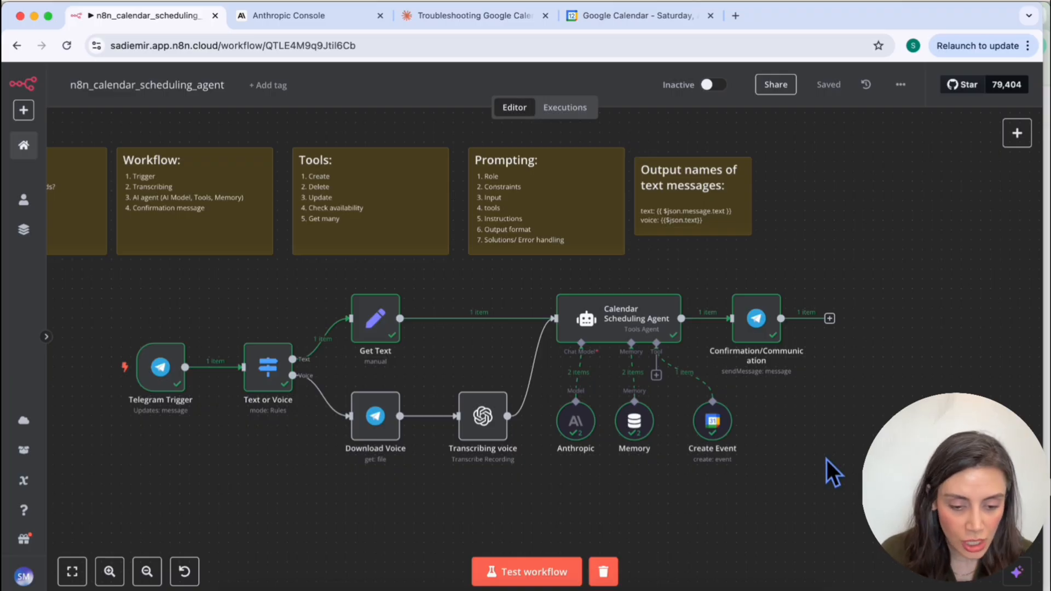
Step: Copy the Create Event node, paste the duplicate onto the n8n canvas, and place it beside the original
scroll(827, 460, "right", 2)
right_click(664, 432)
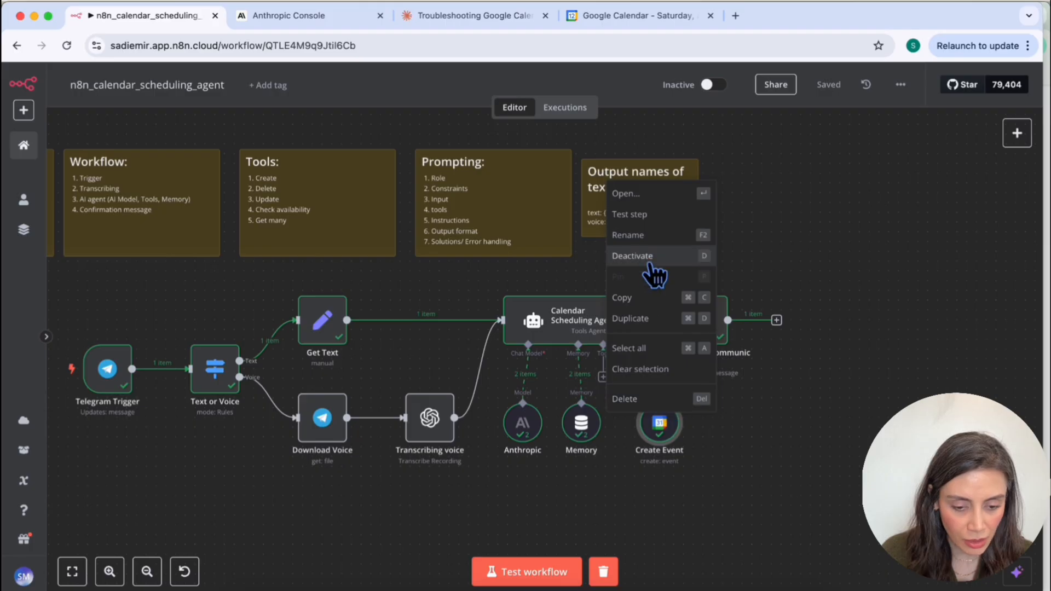
left_click(635, 297)
key("ctrl+v")
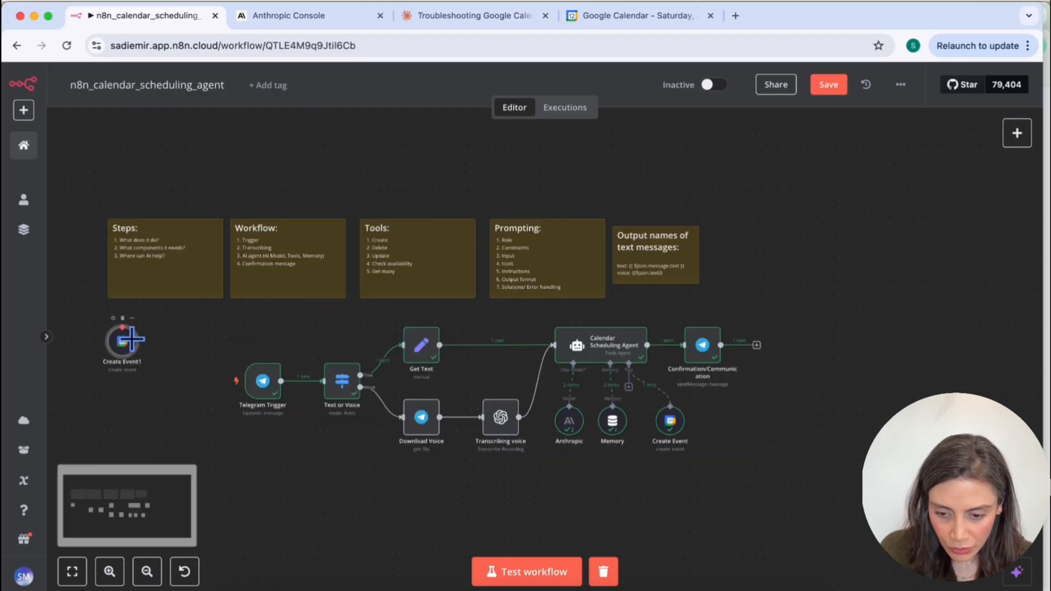
left_click_drag(121, 345, 724, 426)
double_click(724, 426)
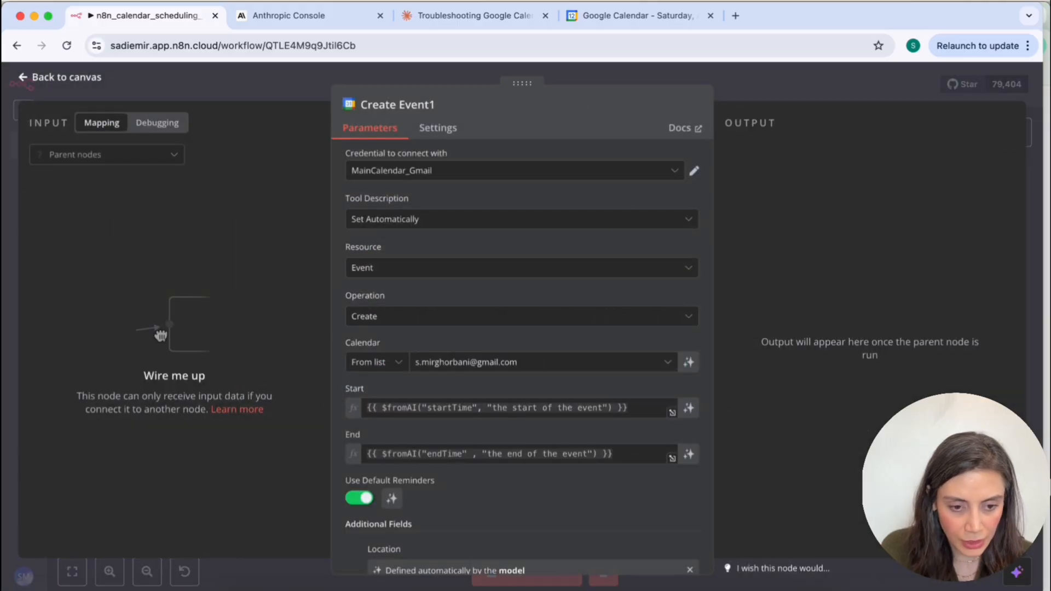
left_click(798, 85)
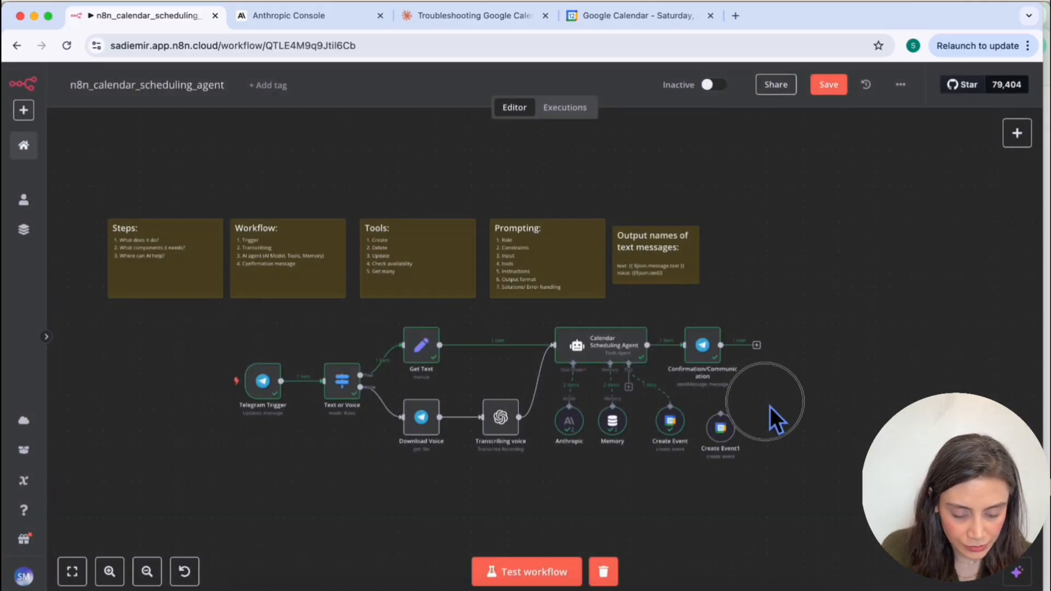
Step: Align the duplicated calendar node with Create Event and connect it to the Calendar Scheduling Agent's Tool connector
scroll(770, 407, "up", 5)
left_click_drag(673, 426, 673, 439)
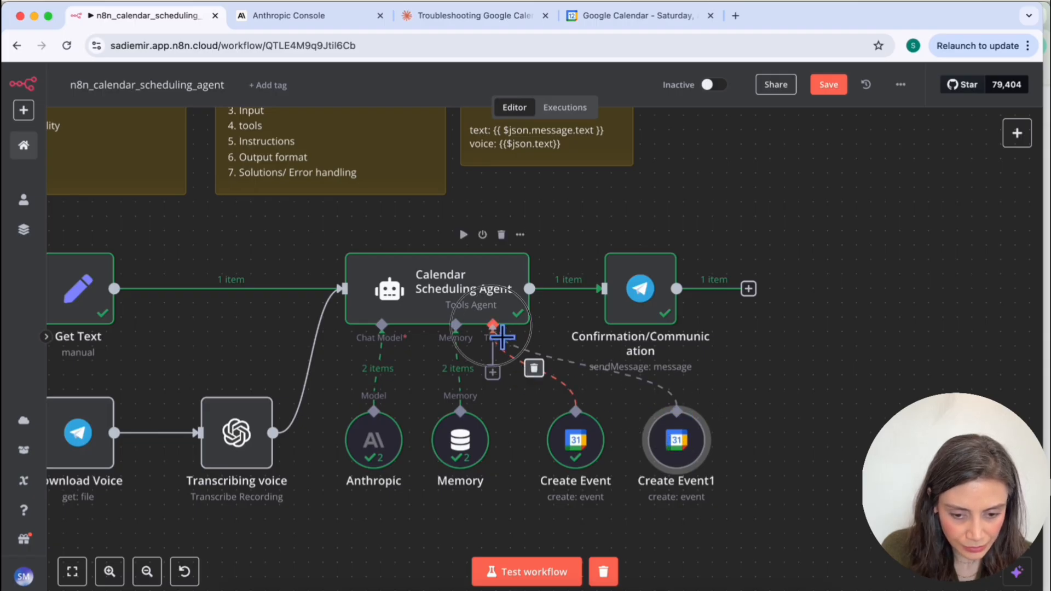
left_click_drag(500, 335, 687, 452)
Step: Set the duplicated calendar node's operation to Delete
double_click(688, 452)
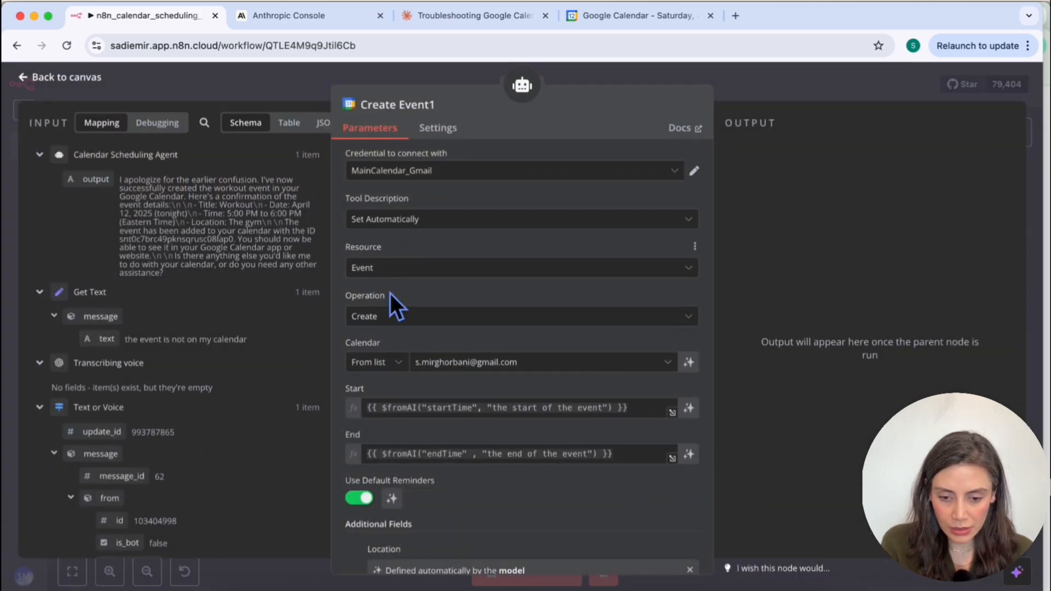
left_click(388, 319)
type("Delet")
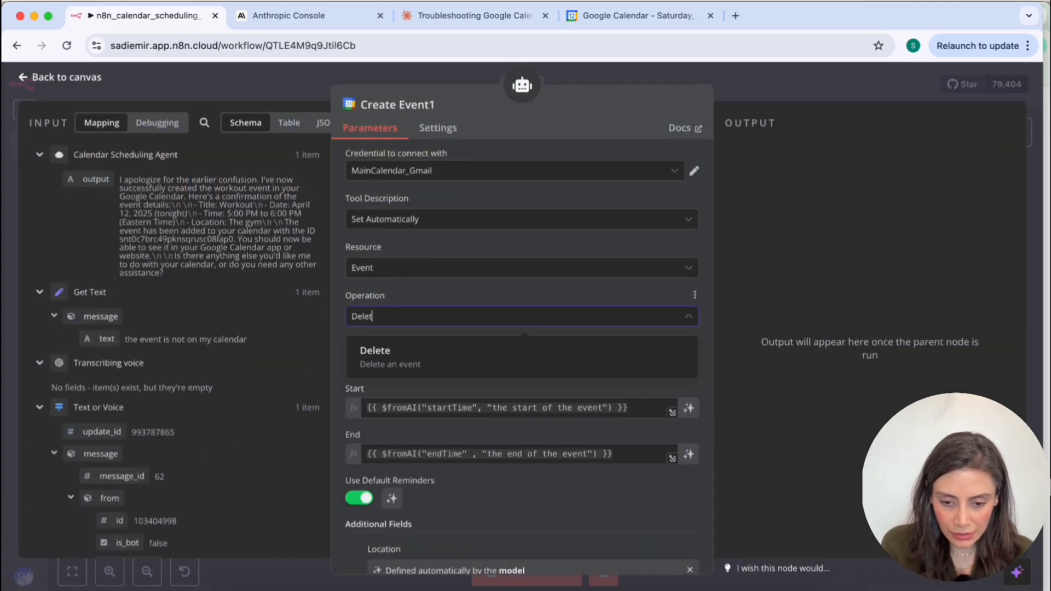
left_click(381, 353)
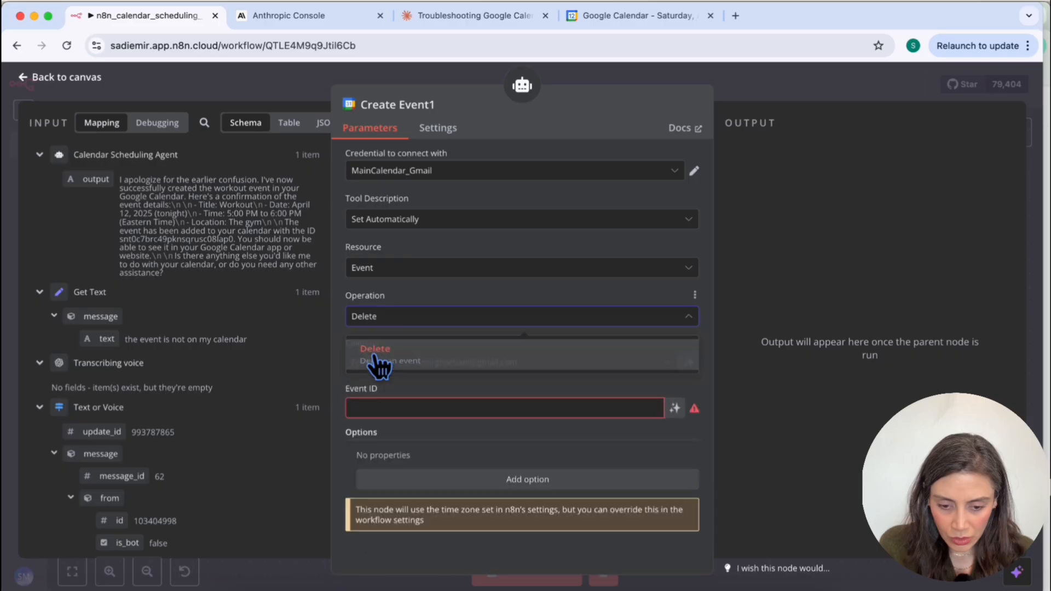
Step: Map the delete node's Event ID to {{ $('Telegram Trigger').item.json.message.chat.id }}
left_click(414, 416)
scroll(82, 517, "down", 10)
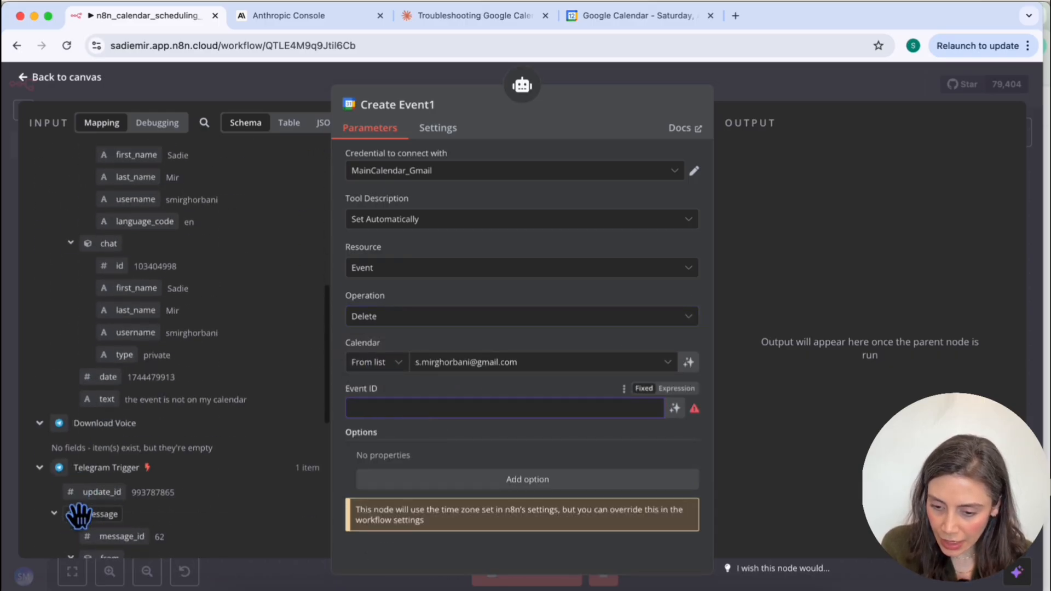
scroll(80, 520, "down", 7)
left_click_drag(120, 379, 400, 407)
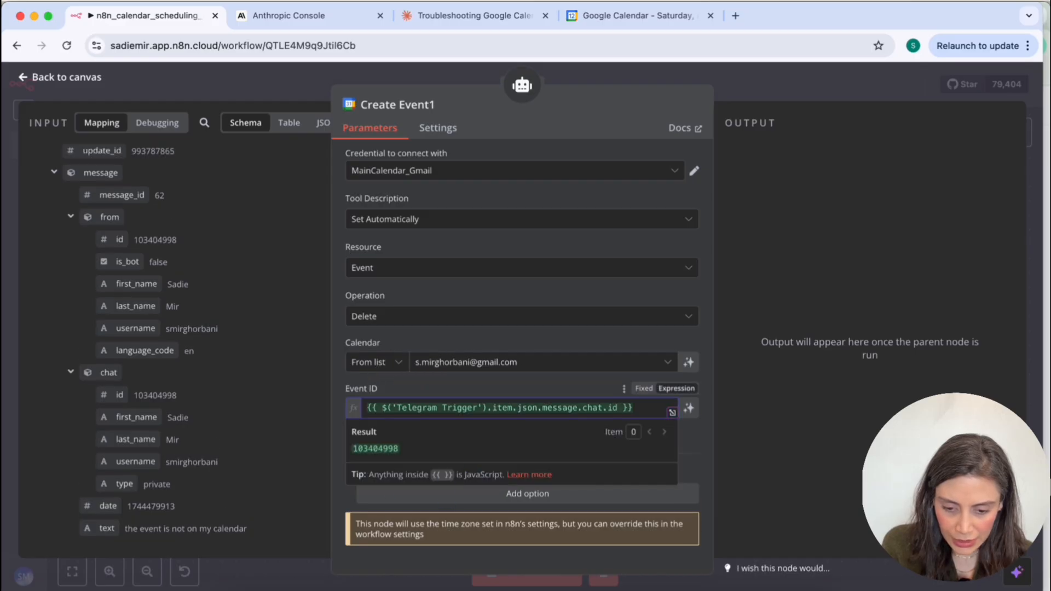
left_click(347, 501)
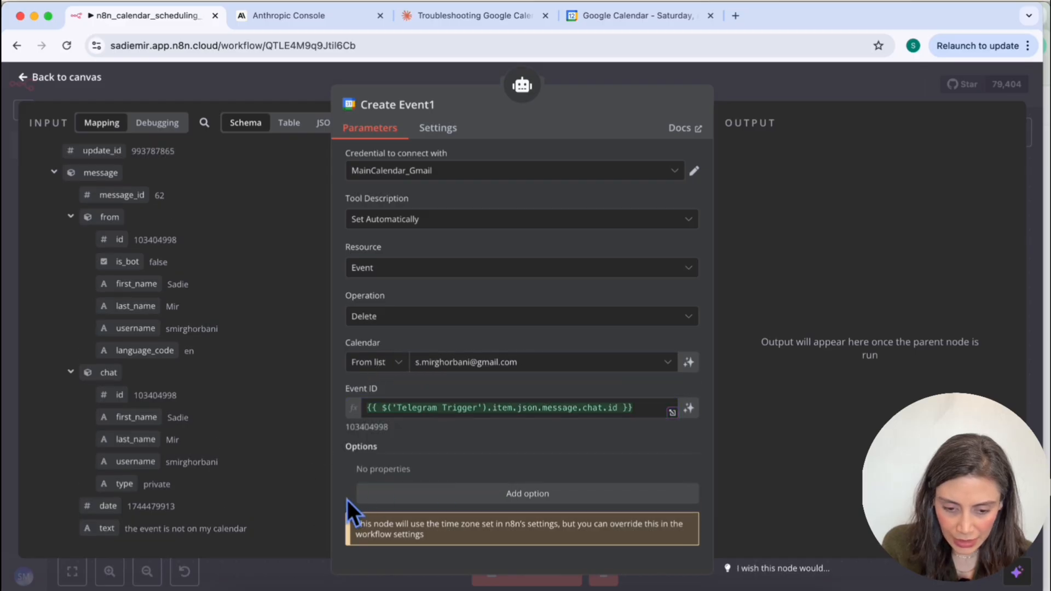
Step: Add the Send Updates option to the delete node and set it to All
left_click(537, 495)
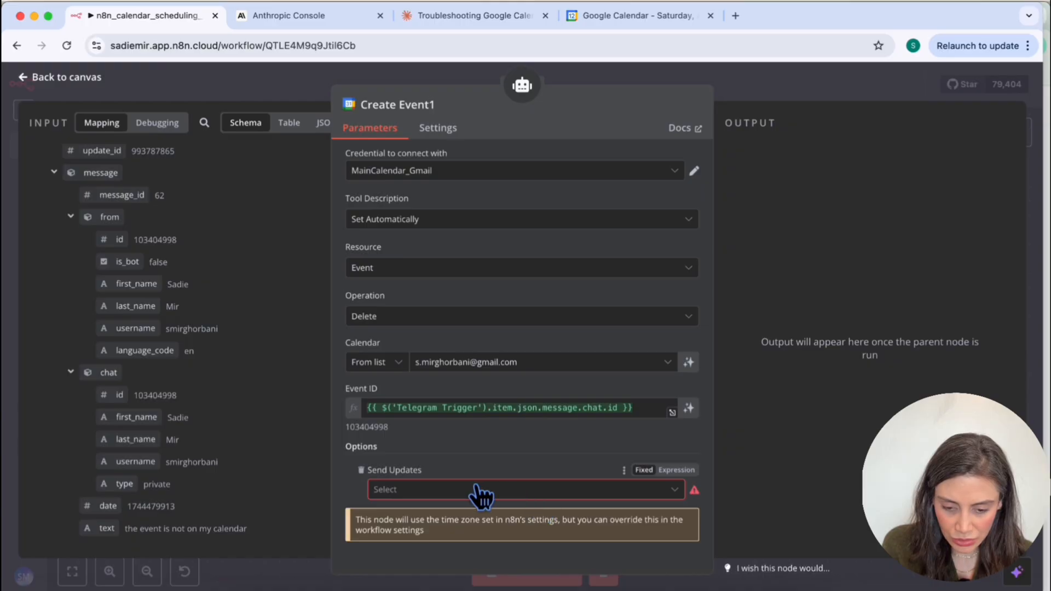
left_click(434, 491)
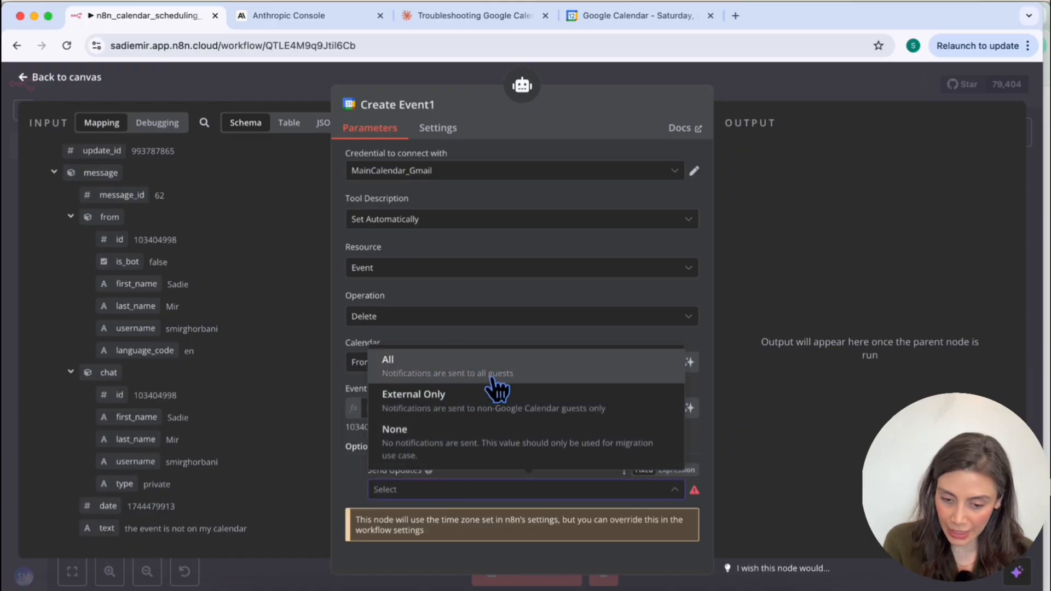
left_click(466, 374)
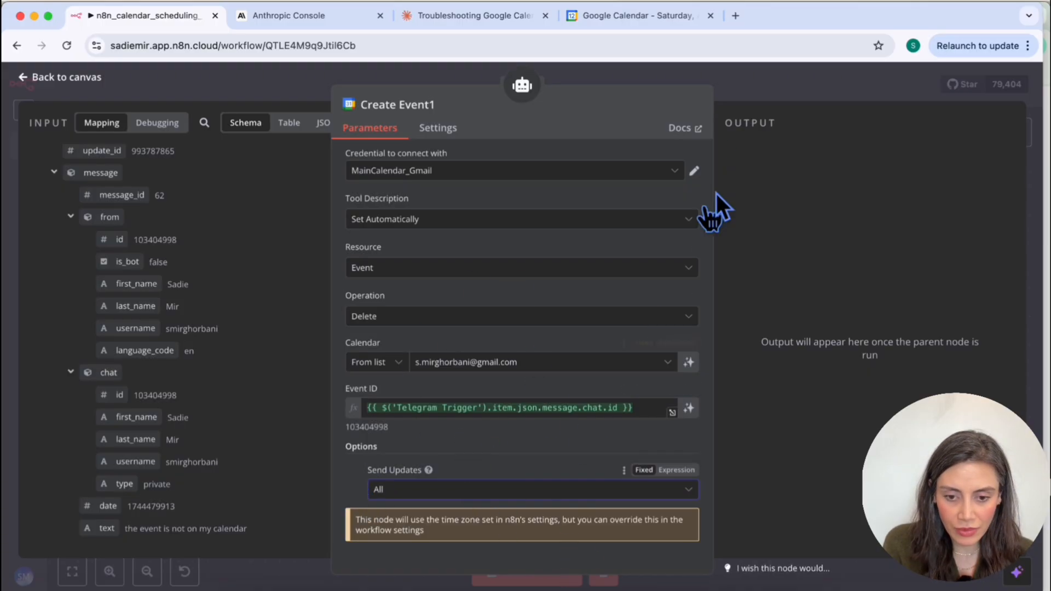
Step: Rename the delete node as Delete Event and return to the canvas
left_click(412, 108)
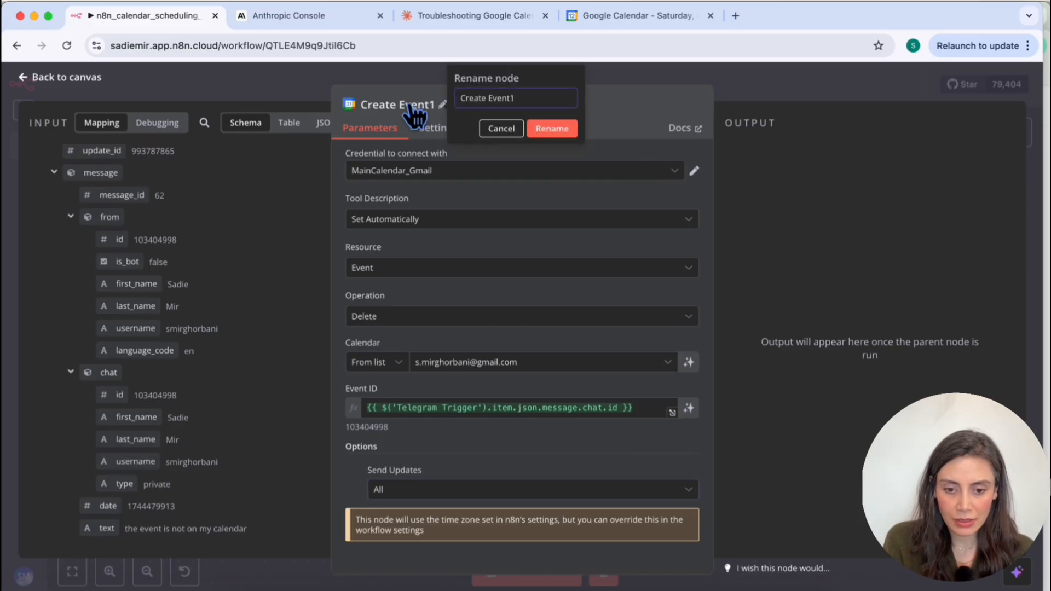
left_click_drag(543, 99, 425, 100)
type("Dele")
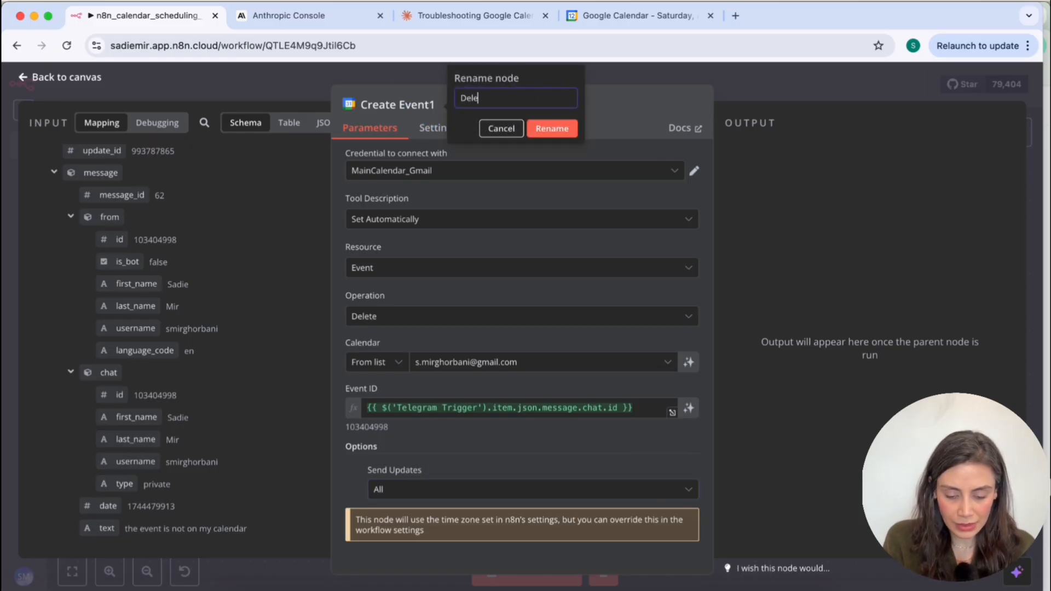
type("te Event")
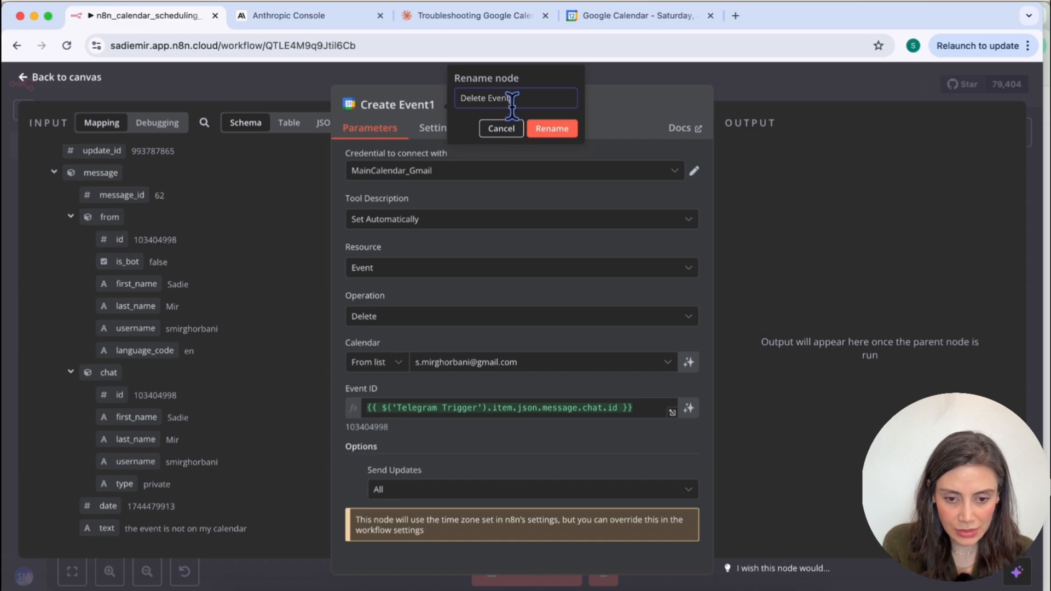
left_click(552, 130)
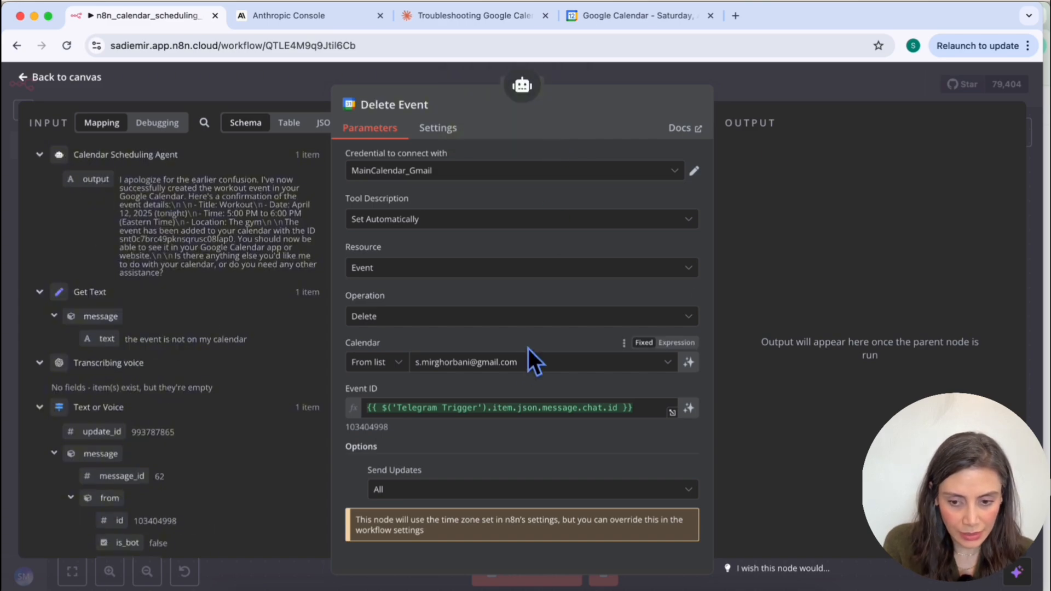
left_click(769, 81)
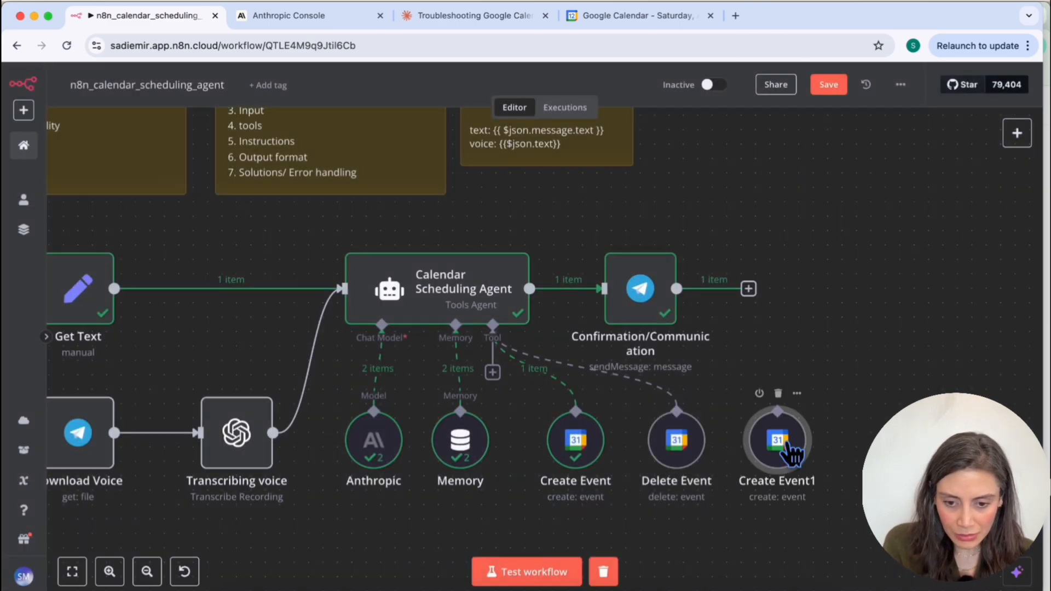
Step: Set the second Create Event copy's operation to Update and connect it to the Calendar Scheduling Agent's Tool connector
double_click(789, 446)
left_click(389, 319)
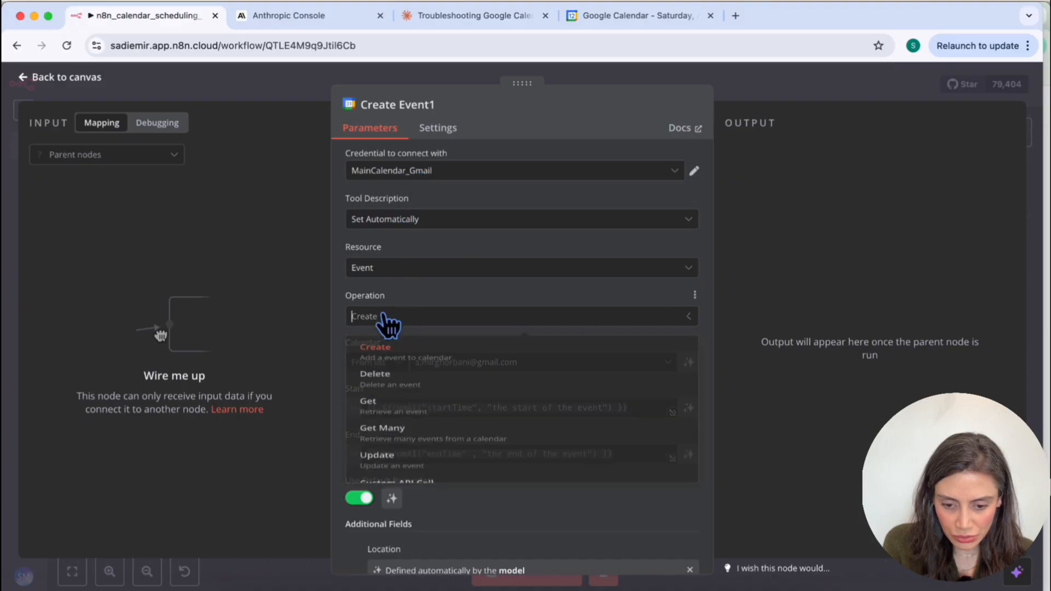
scroll(398, 443, "down", 1)
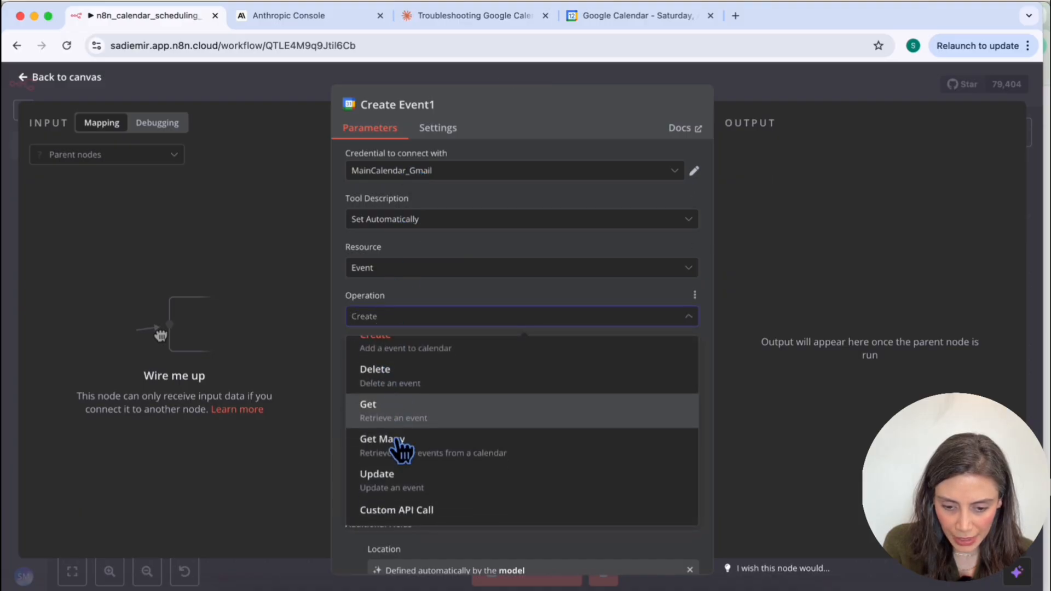
left_click(392, 482)
left_click(403, 413)
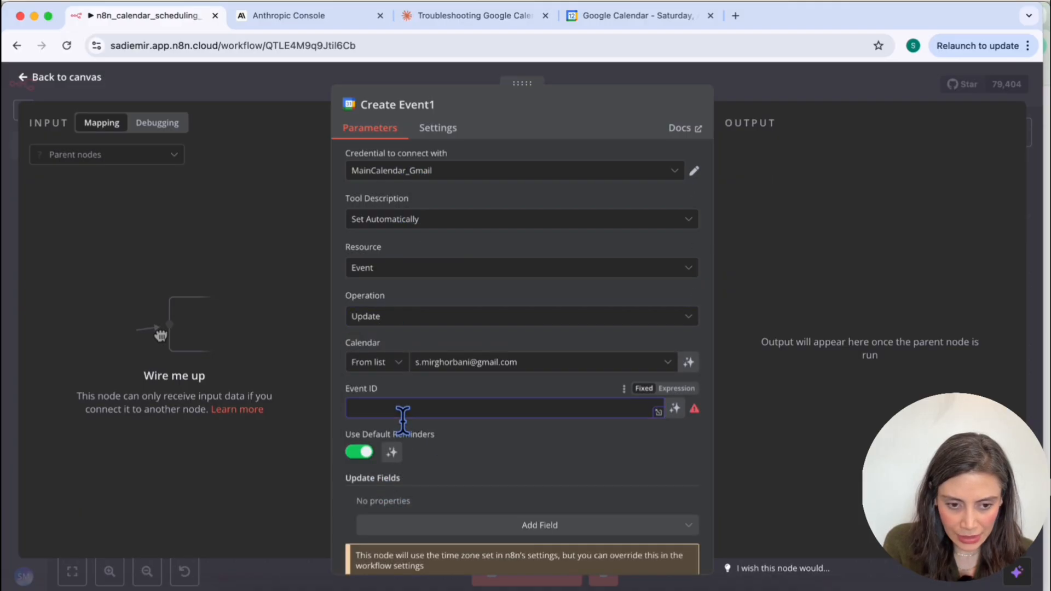
left_click(807, 94)
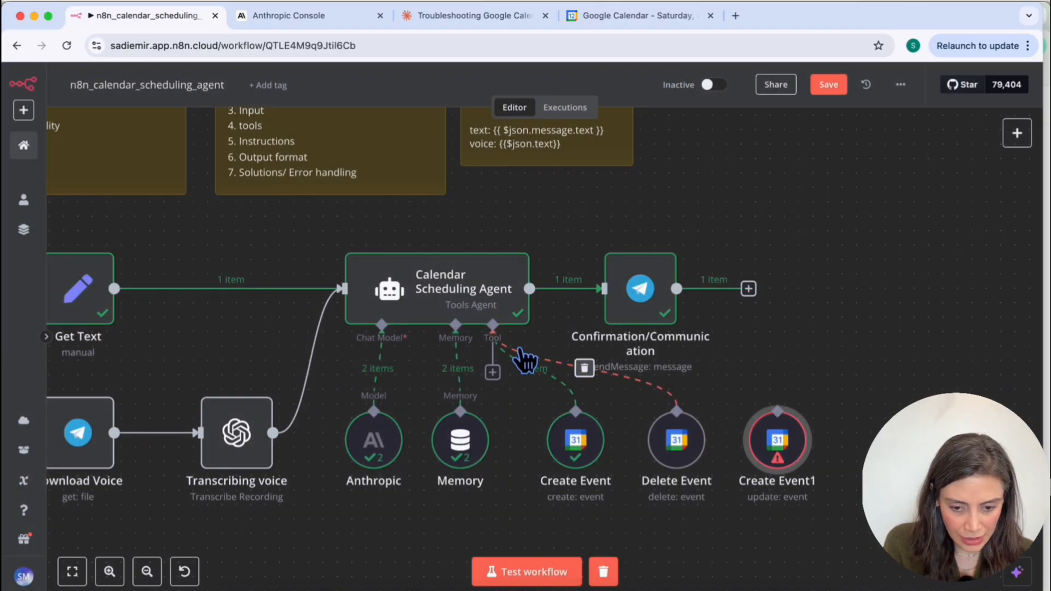
left_click_drag(495, 329, 777, 410)
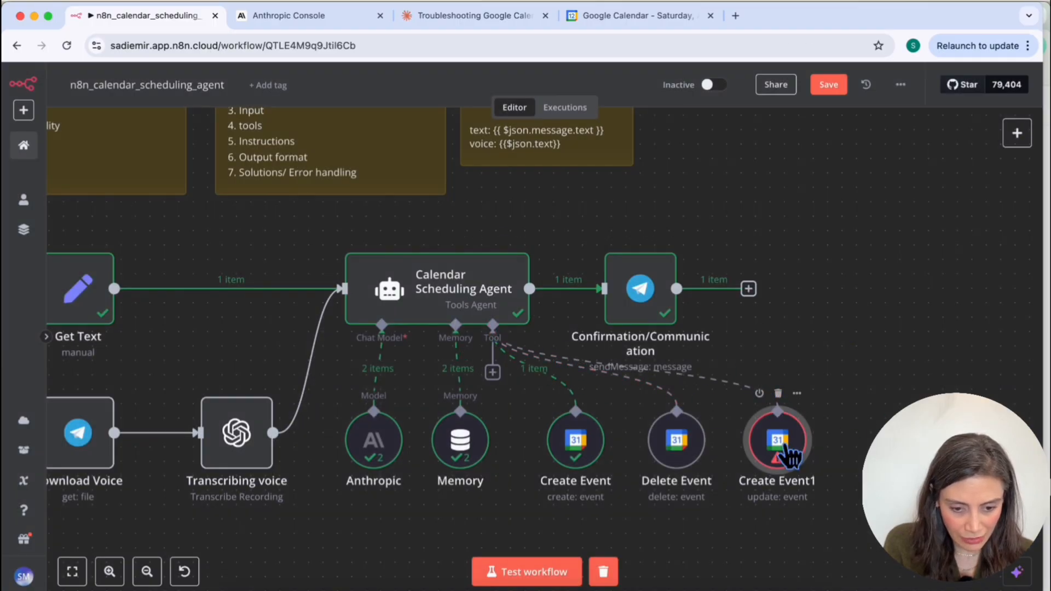
Step: Map the update node's Event ID to the Telegram Trigger's message chat id
double_click(789, 455)
scroll(115, 411, "down", 5)
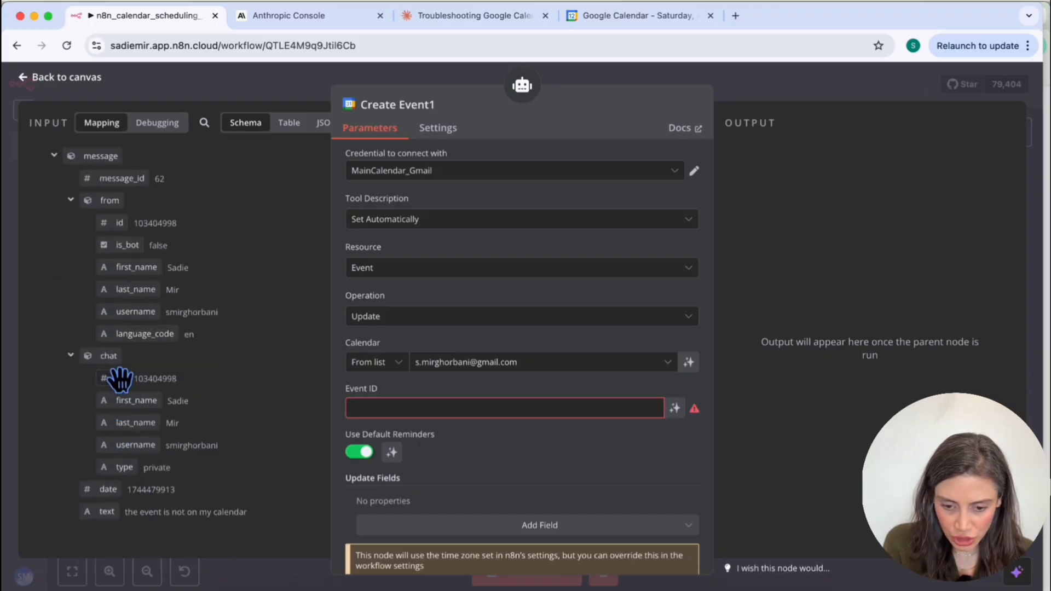
left_click_drag(120, 379, 385, 412)
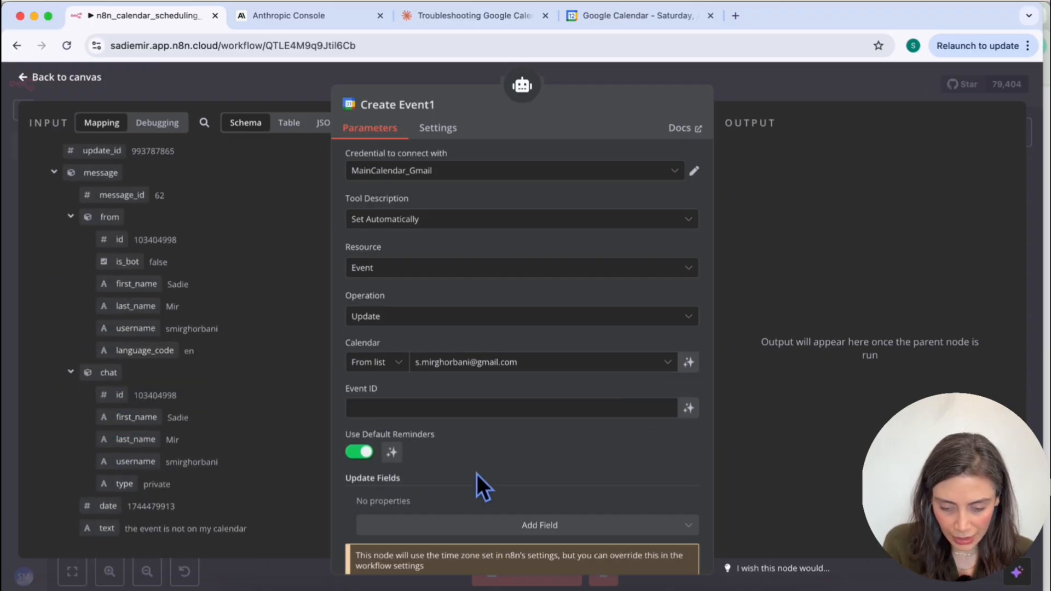
scroll(502, 507, "down", 1)
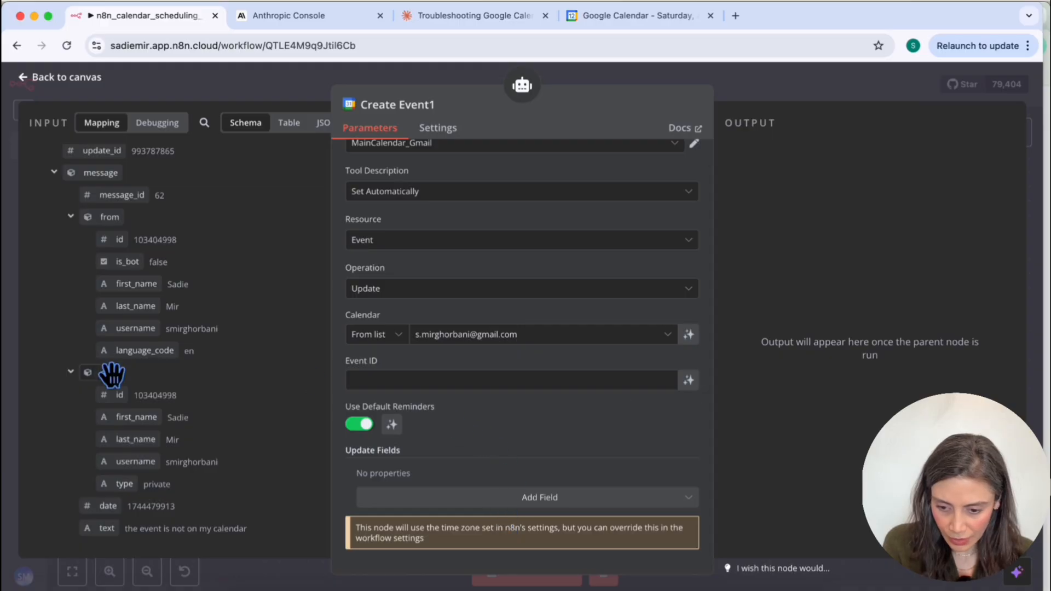
left_click_drag(112, 396, 426, 379)
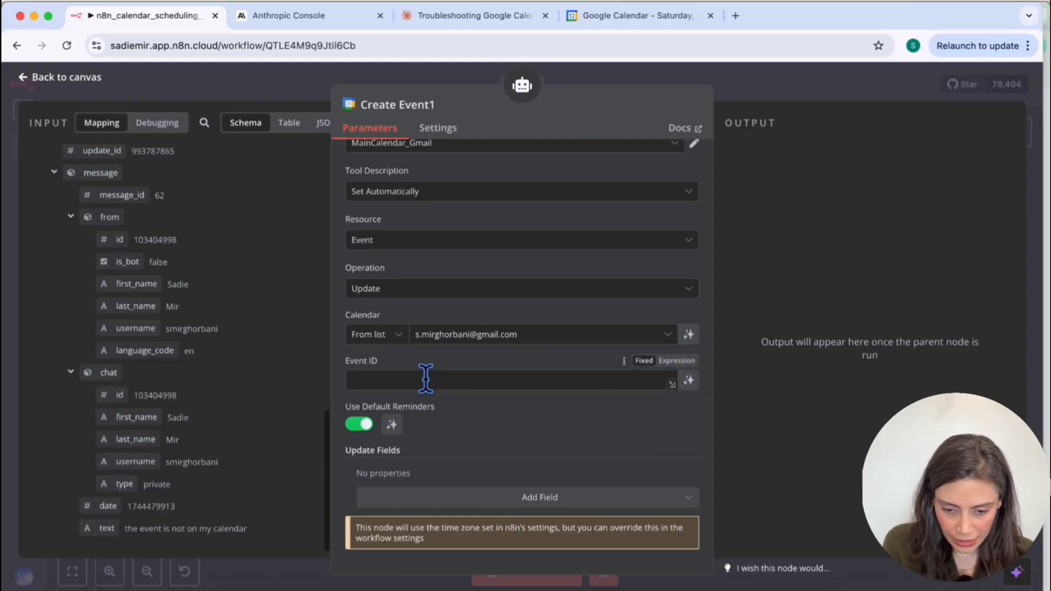
Step: Let the model define the Location update field of the Update Event node
left_click(577, 510)
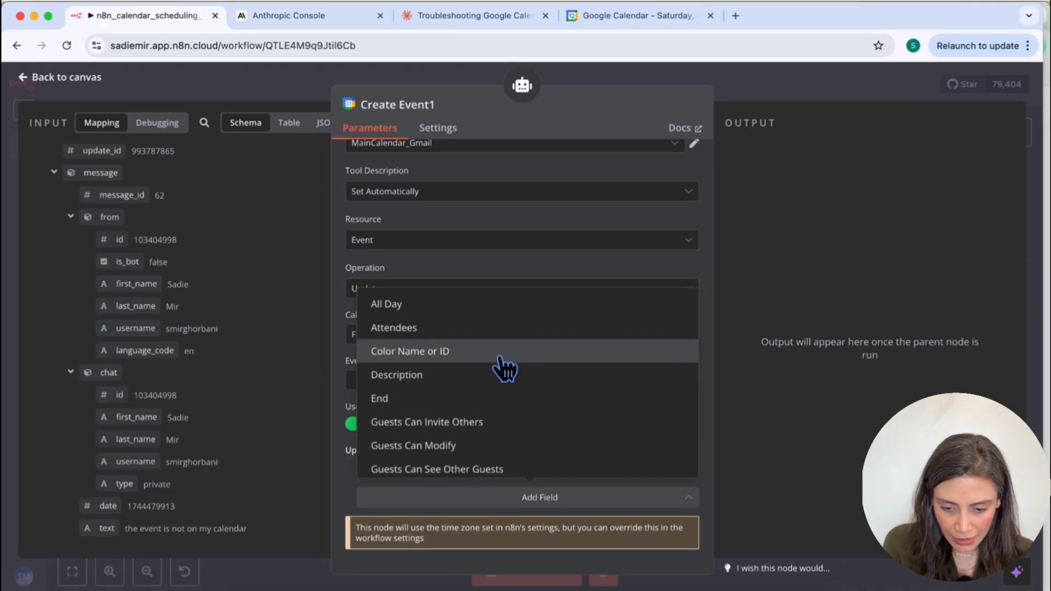
left_click(350, 479)
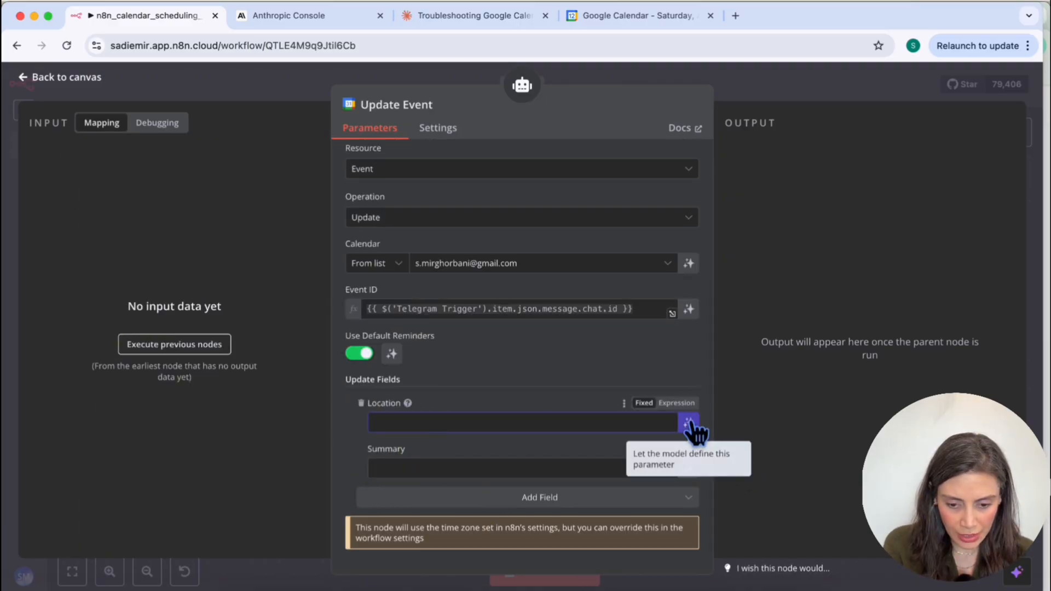
left_click(689, 424)
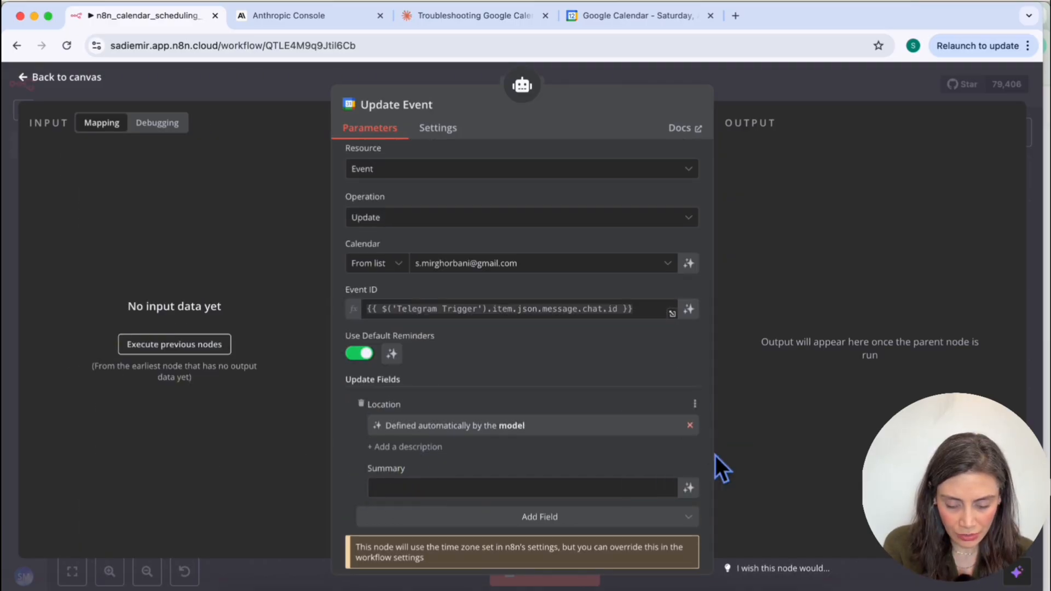
Step: Let the model define the Summary update field of the Update Event node and return to the canvas
scroll(574, 481, "down", 1)
left_click(689, 468)
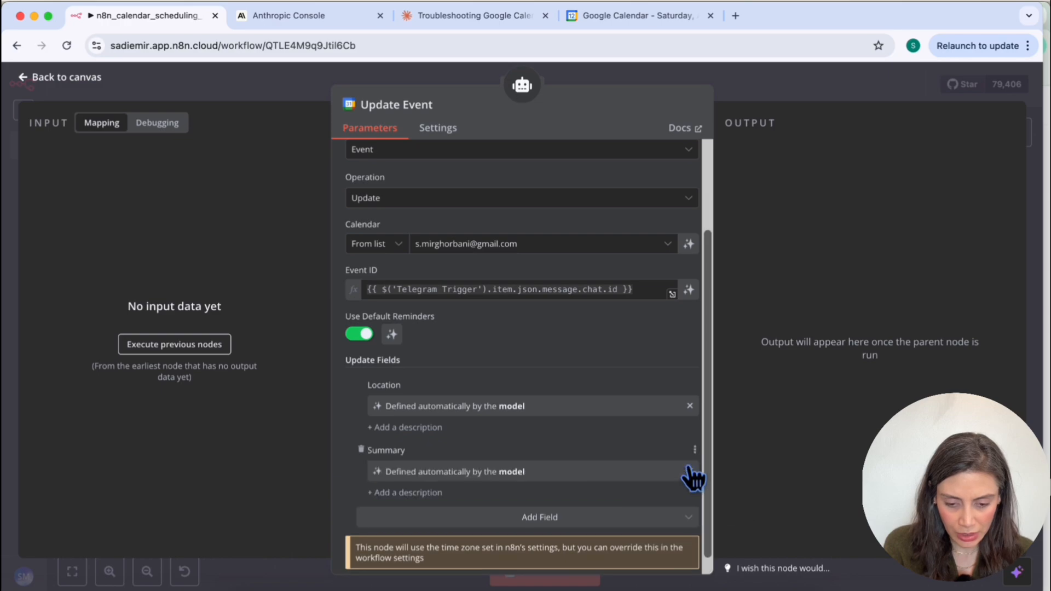
scroll(487, 446, "down", 1)
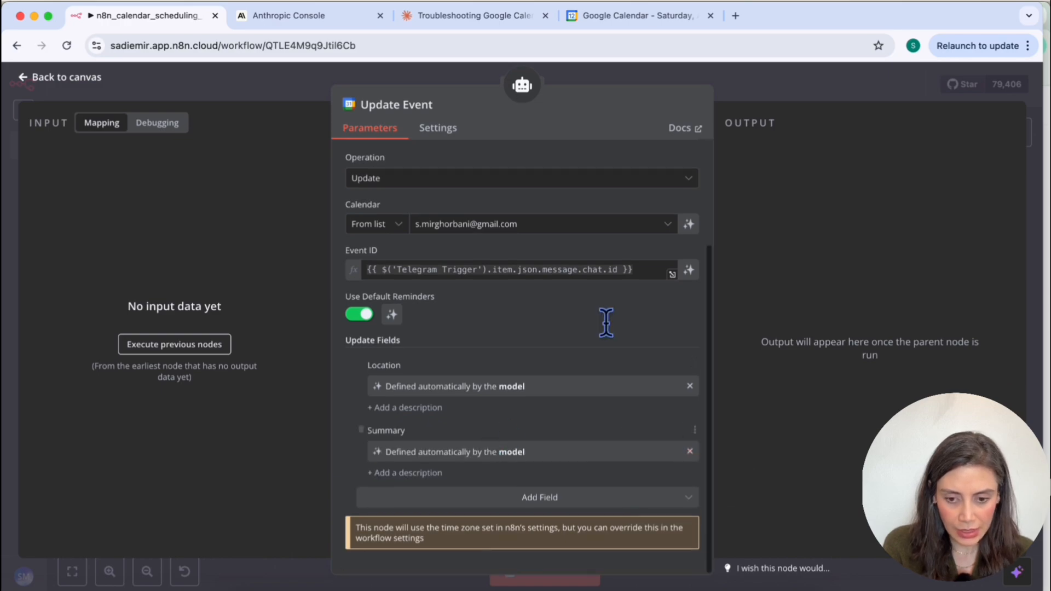
left_click(796, 88)
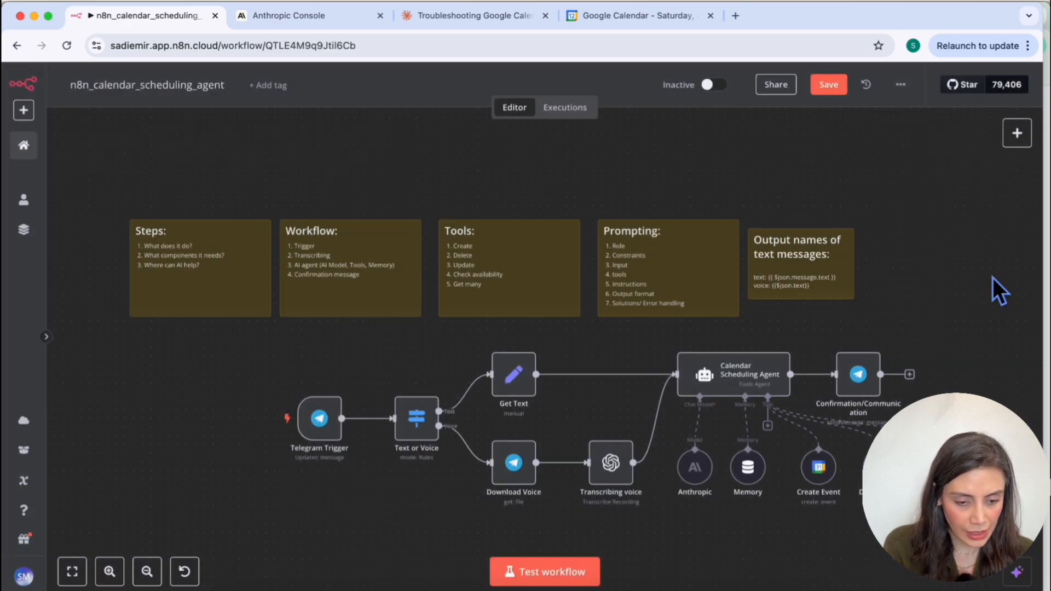
Step: Duplicate the Update Event node, place the copy beside the original and rename it Check Availability
scroll(931, 307, "right", 5)
scroll(961, 386, "right", 3)
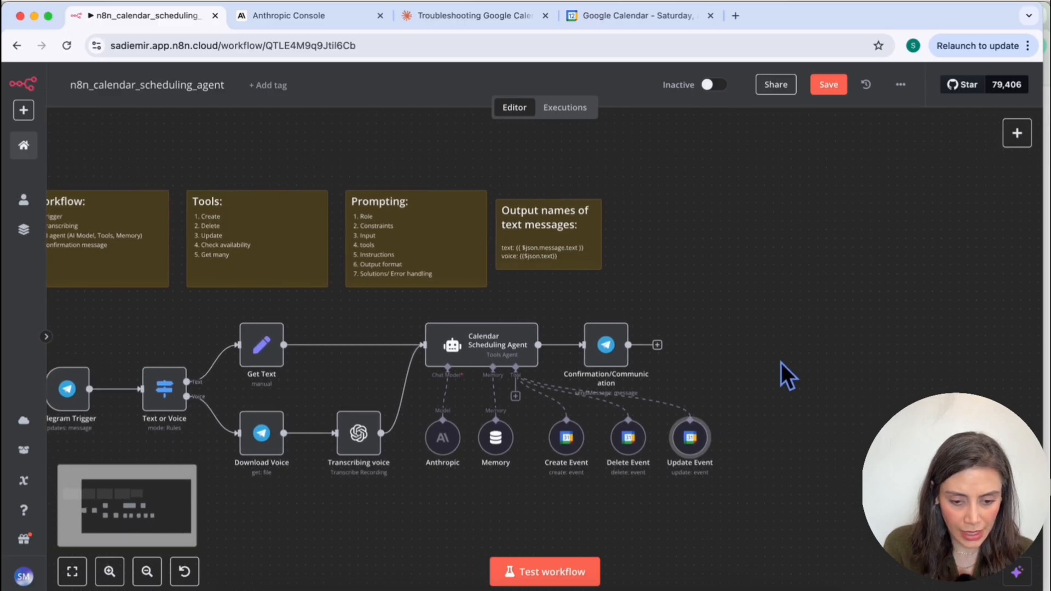
scroll(745, 392, "up", 5)
scroll(711, 433, "down", 2)
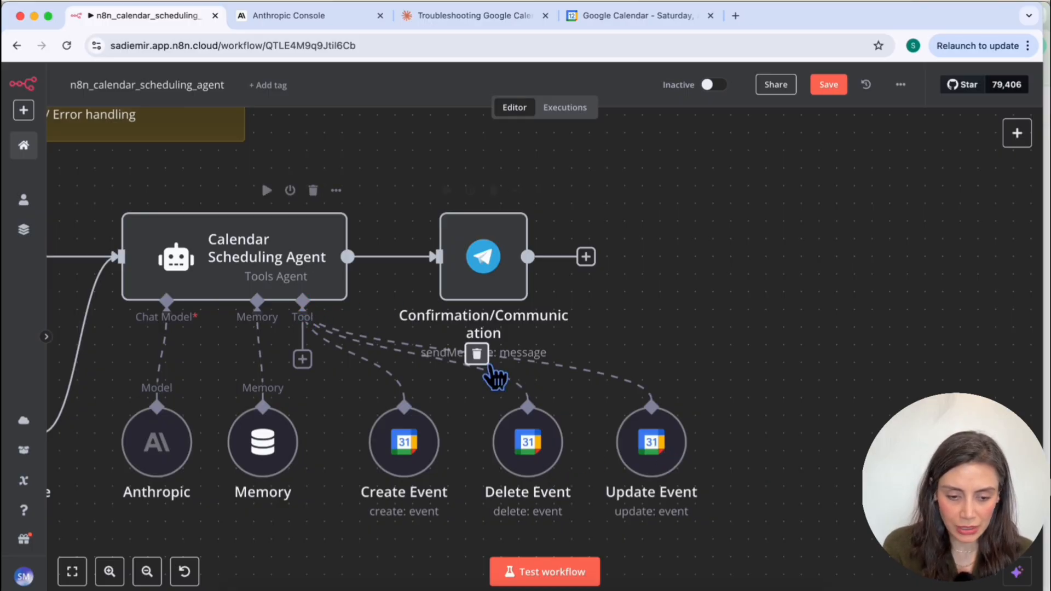
left_click_drag(489, 367, 749, 418)
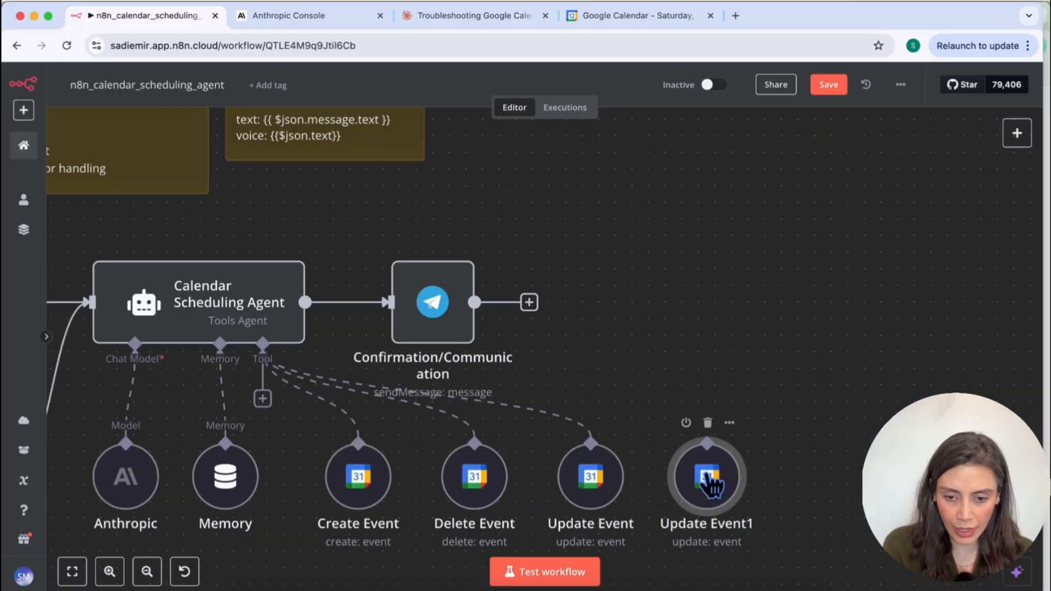
double_click(711, 482)
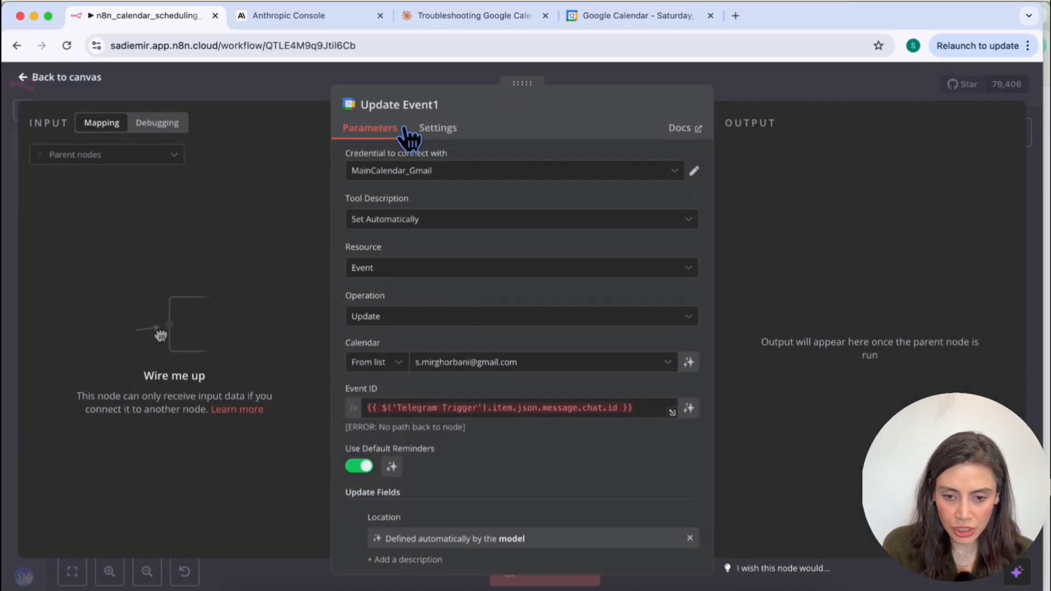
left_click(432, 104)
left_click_drag(522, 99, 437, 100)
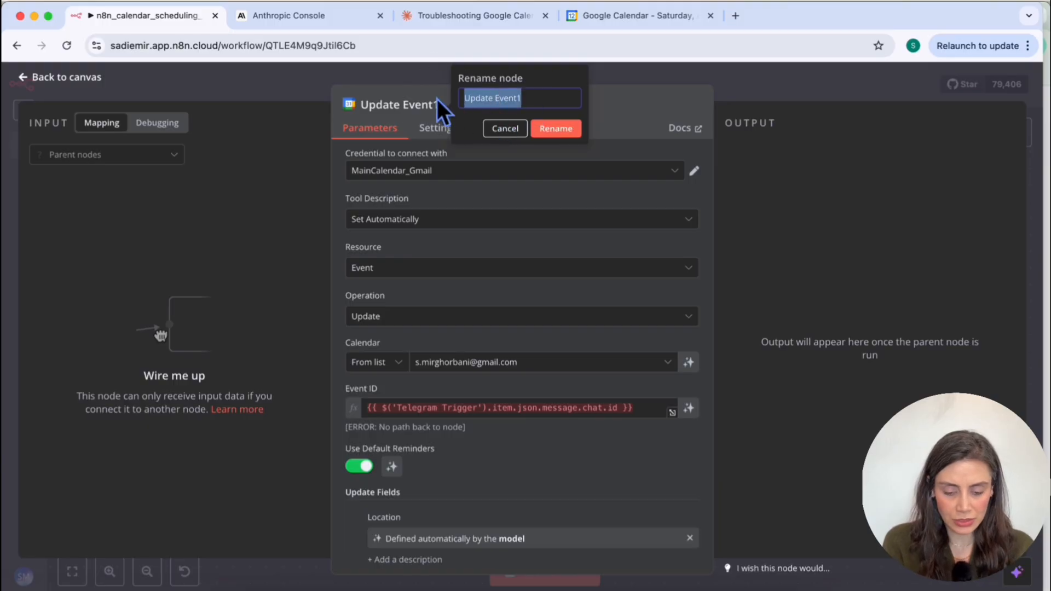
type("Check A")
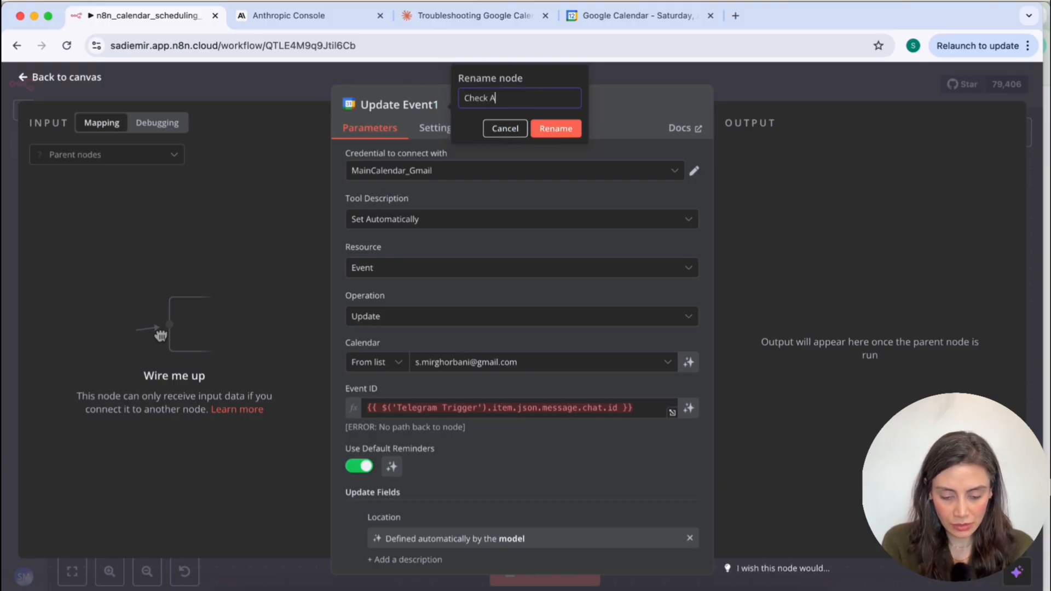
type("vailability")
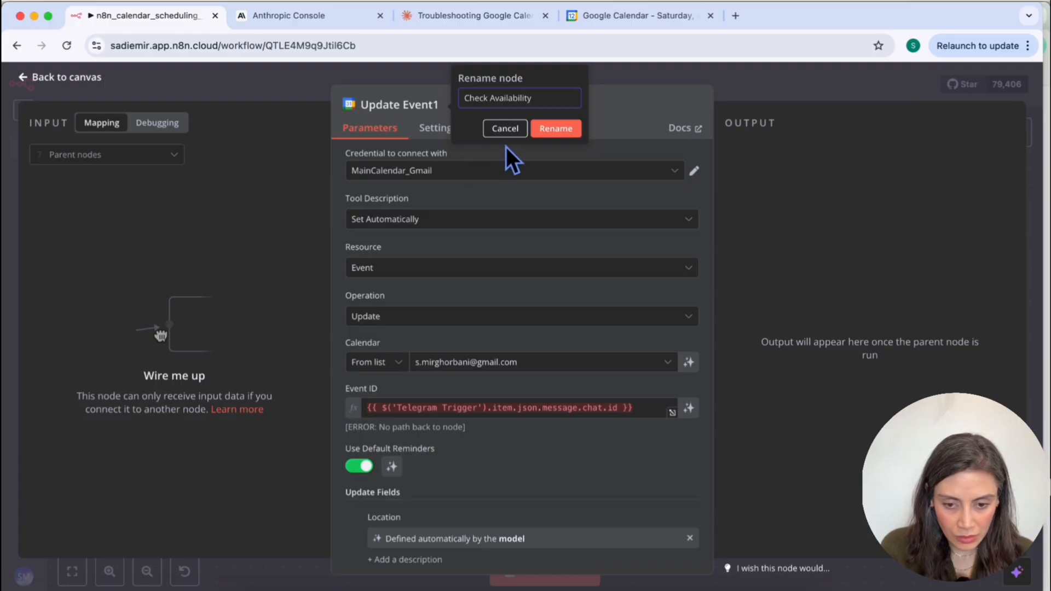
left_click(556, 128)
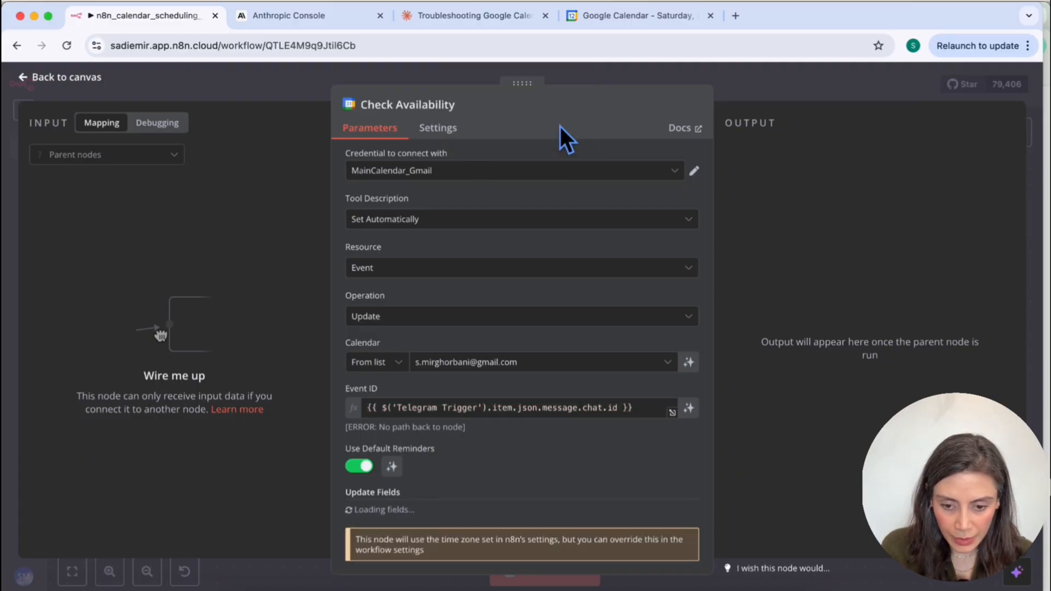
Step: Set the Check Availability node's operation to Get Many
scroll(455, 299, "down", 2)
left_click(408, 230)
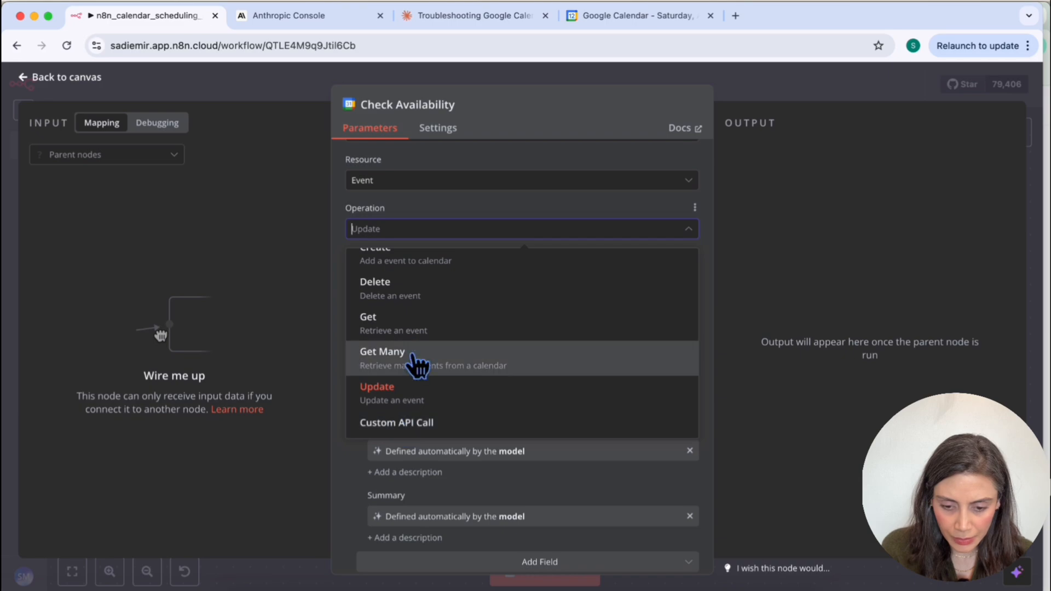
scroll(422, 350, "up", 1)
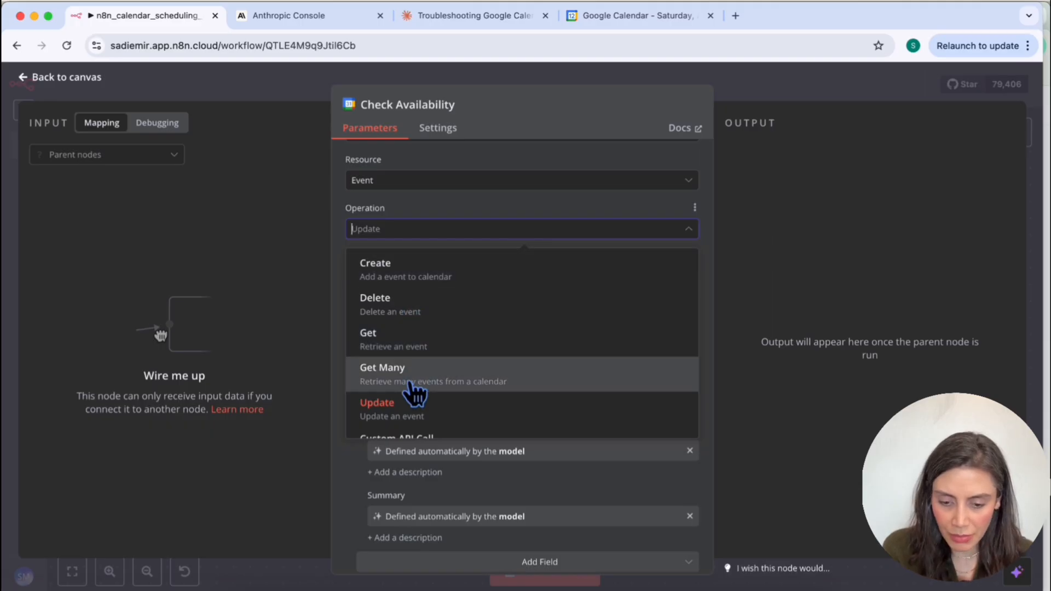
left_click(438, 378)
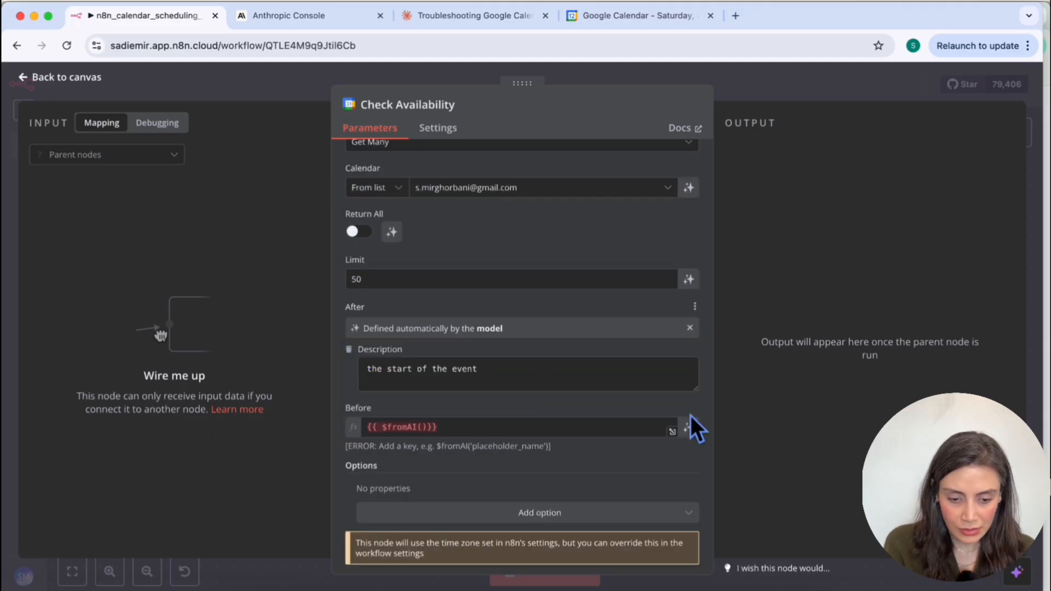
Step: Let the model define the Before field and change the After field's description to "Start of the availability check"
left_click(691, 429)
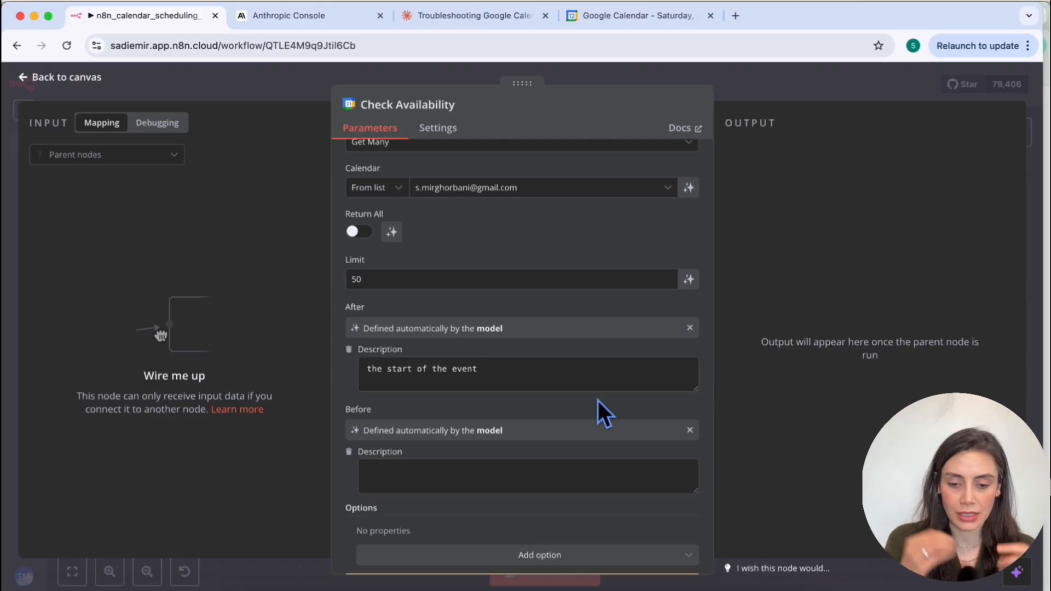
triple_click(504, 386)
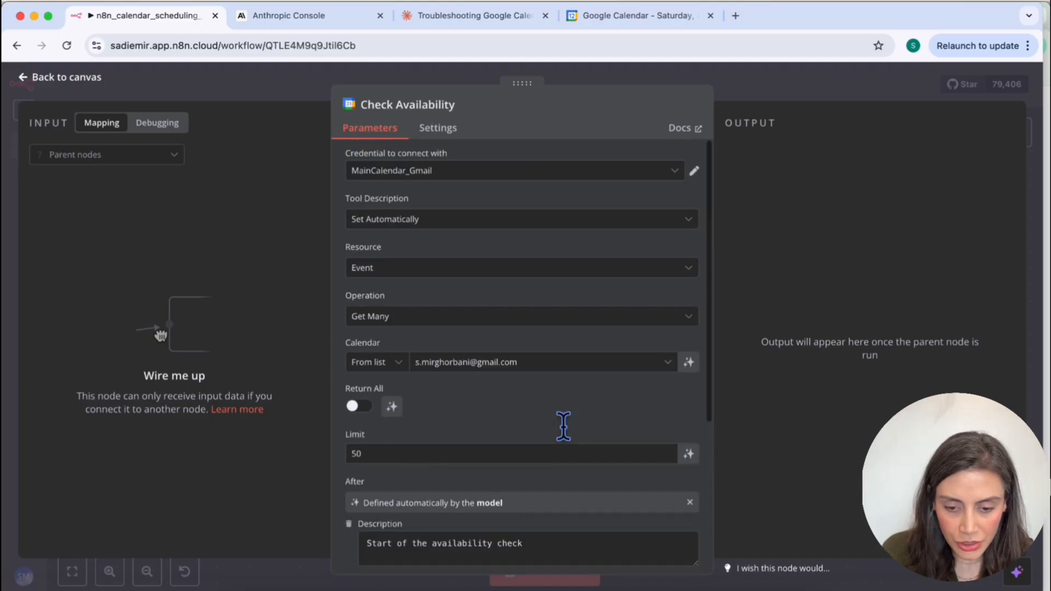
Step: Return to the canvas and connect the Check Availability node to the Calendar Scheduling Agent's Tool connector
left_click(803, 96)
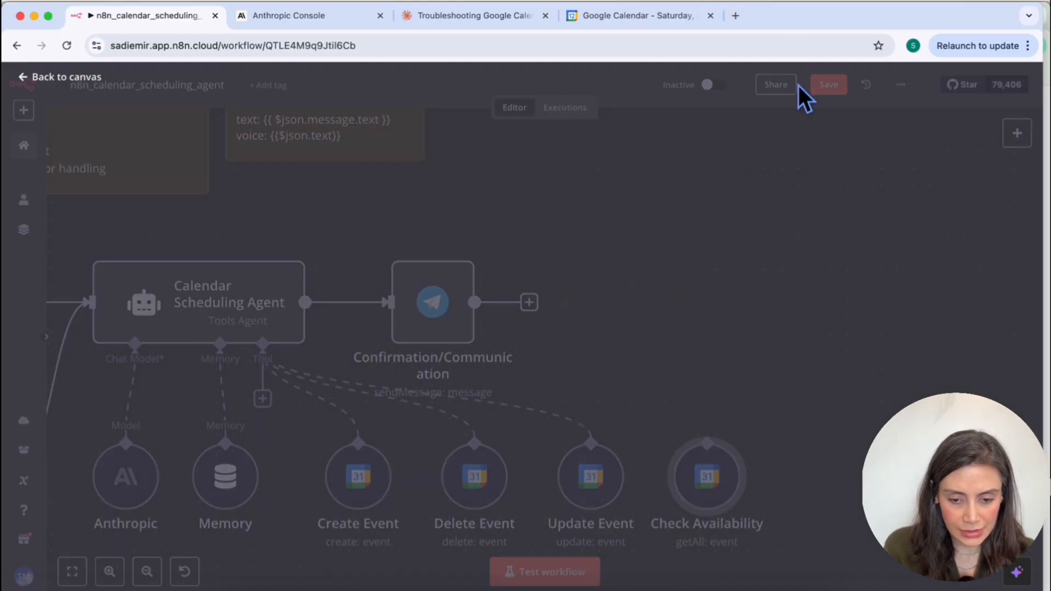
left_click_drag(272, 361, 706, 435)
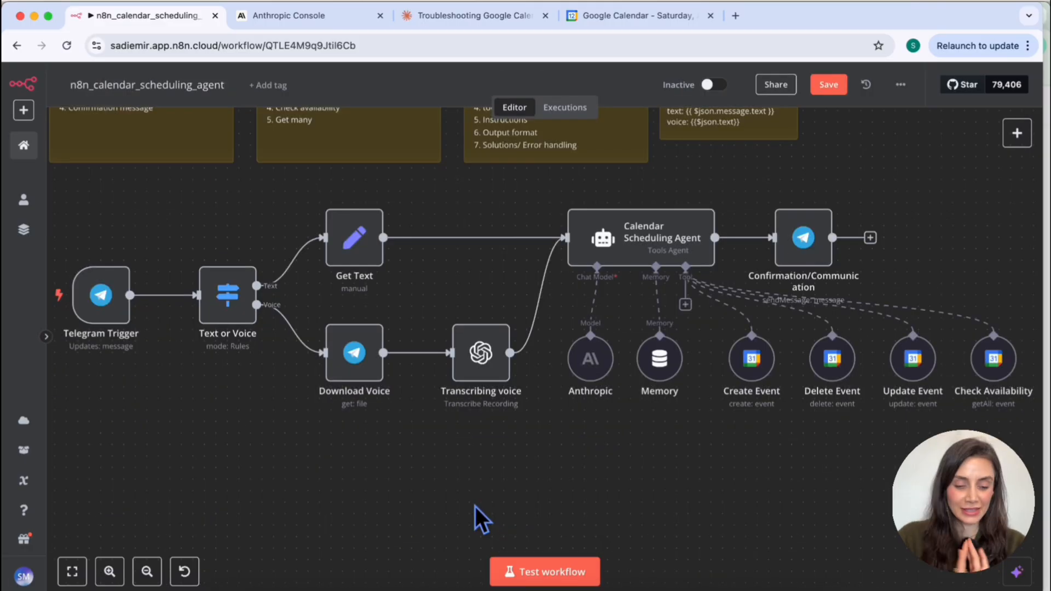